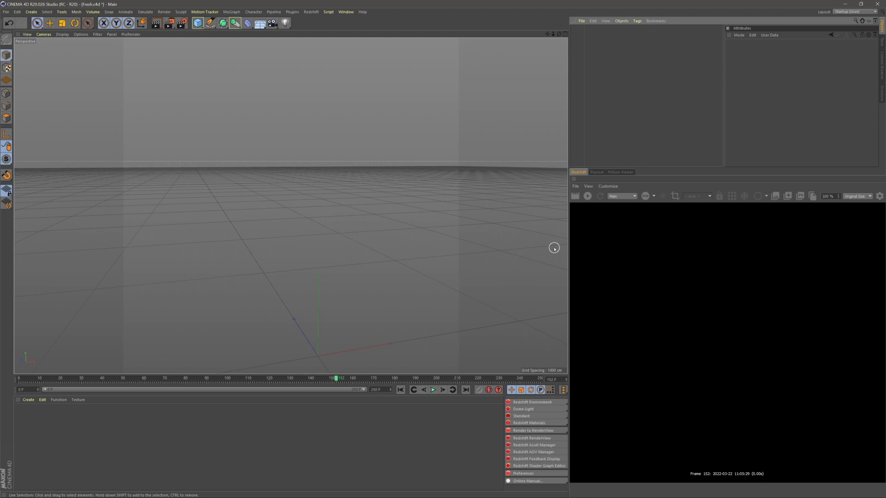
- Add a Forester Tree object and load the Abies Fraseri preset from its tree library
{"action": "left_click", "coordinate": [292, 11]}
{"action": "mouse_move", "coordinate": [316, 31]}
{"action": "left_click", "coordinate": [364, 33]}
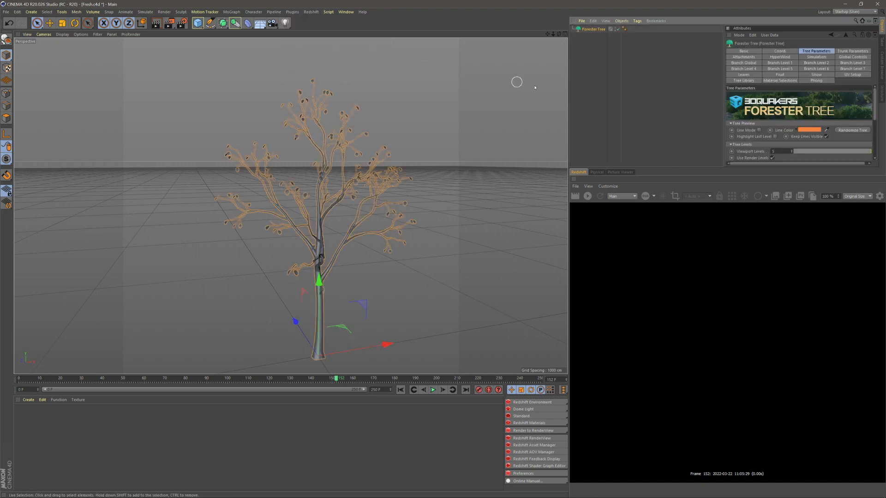
{"action": "left_click", "coordinate": [590, 29]}
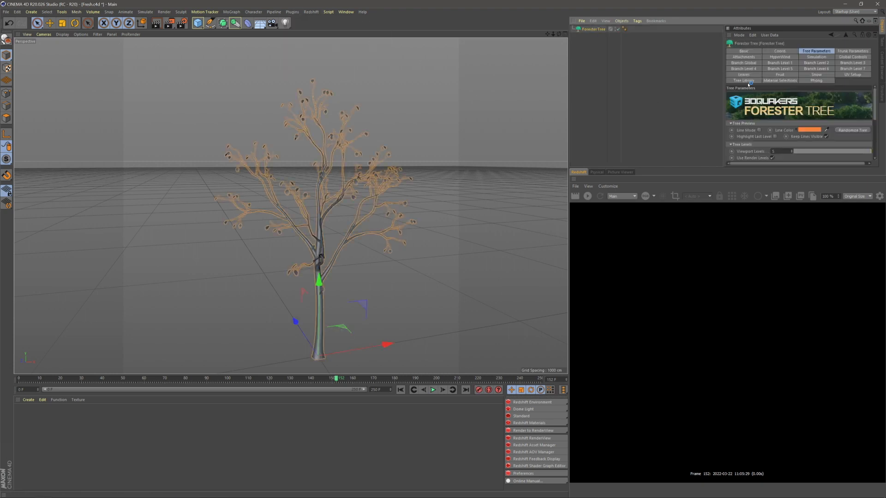
{"action": "left_click", "coordinate": [743, 80]}
{"action": "left_click", "coordinate": [780, 123]}
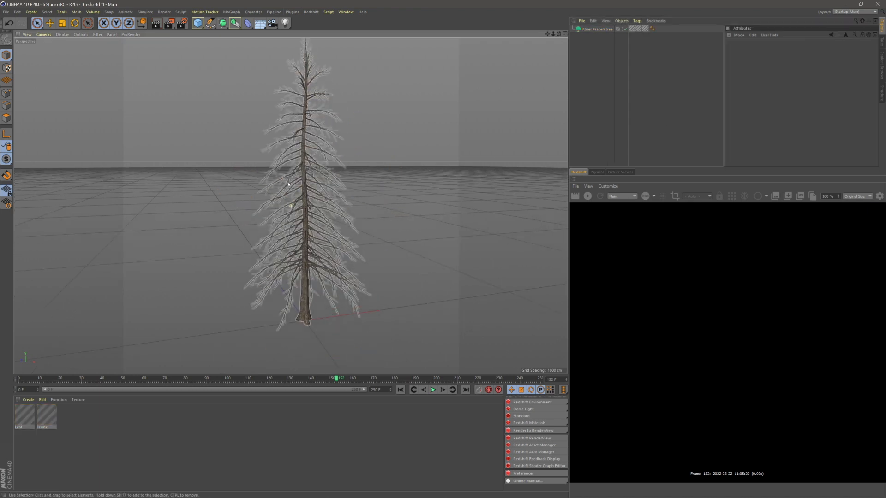
- Generate snow on the branches of the Abies Fraseri tree
{"action": "left_click", "coordinate": [602, 30]}
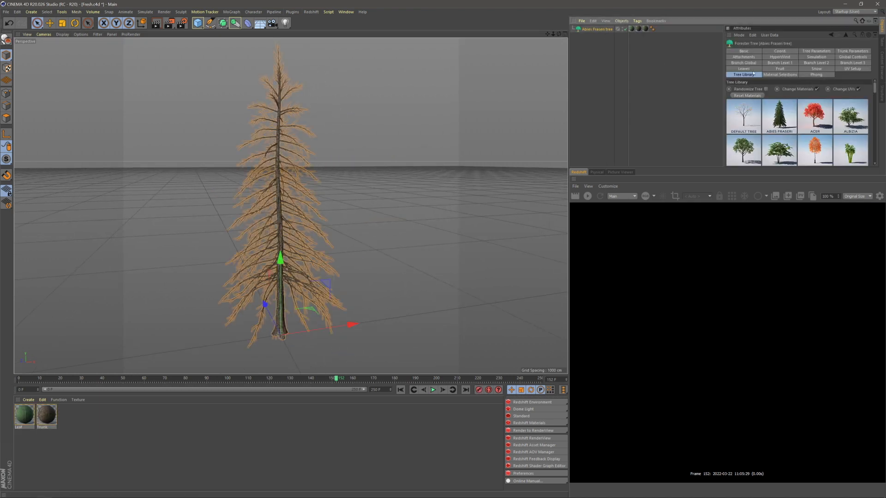
{"action": "left_click", "coordinate": [816, 69]}
{"action": "left_click", "coordinate": [759, 89]}
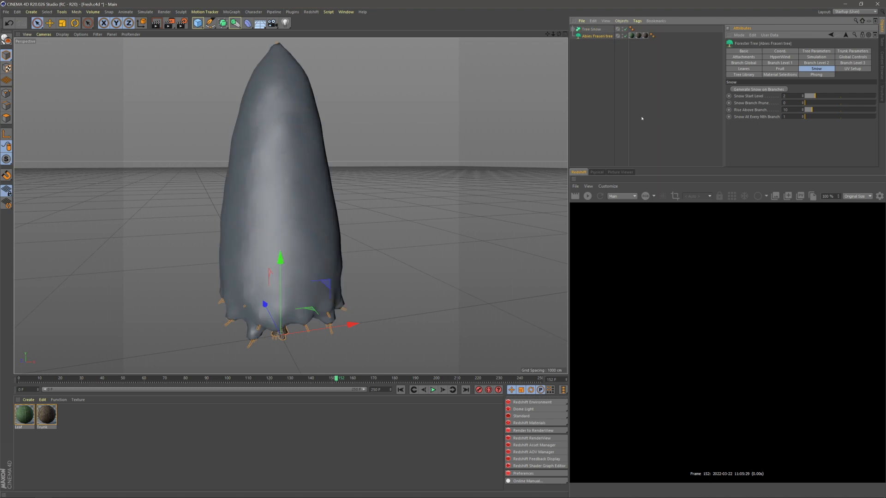
{"action": "left_click", "coordinate": [477, 144]}
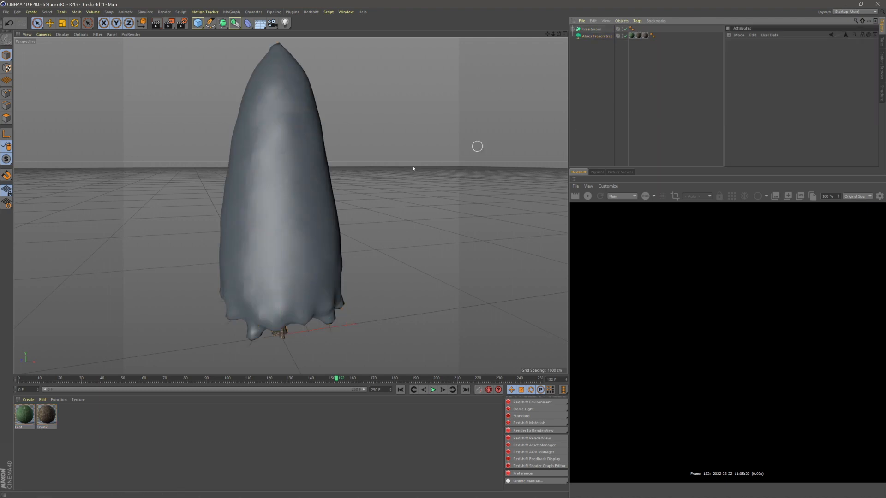
- Move the Abies Fraseri tree along the X axis away from its snow and set its Tree Size to 0.2
{"action": "left_click", "coordinate": [592, 37]}
{"action": "left_click_drag", "start_coordinate": [375, 334], "coordinate": [257, 344]}
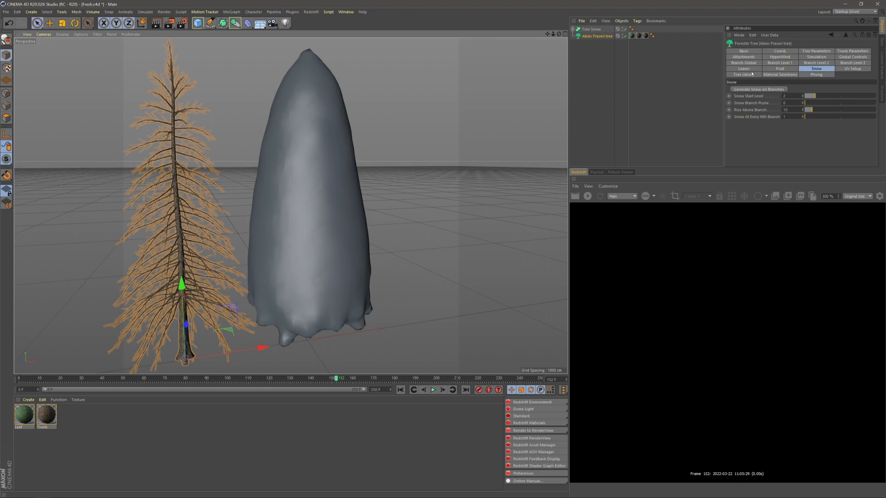
{"action": "left_click", "coordinate": [753, 74]}
{"action": "left_click", "coordinate": [816, 51]}
{"action": "scroll", "coordinate": [829, 139], "scroll_direction": "down", "scroll_amount": 3}
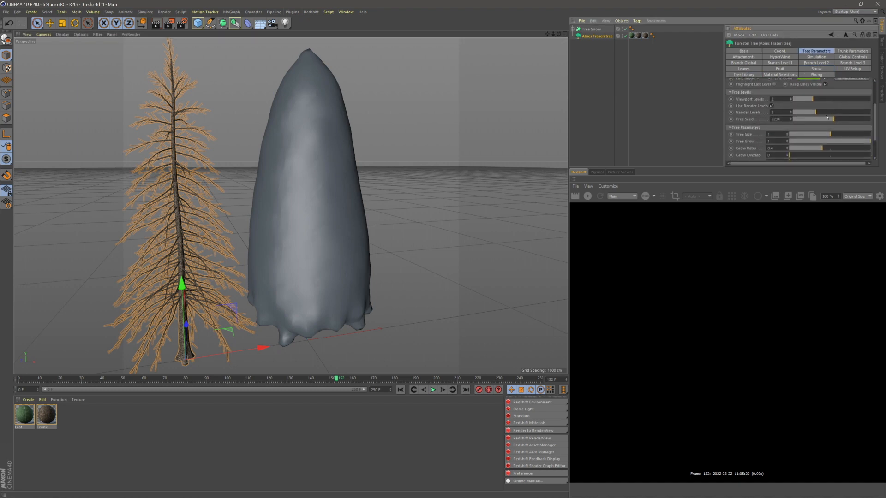
{"action": "left_click_drag", "start_coordinate": [814, 136], "coordinate": [796, 136]}
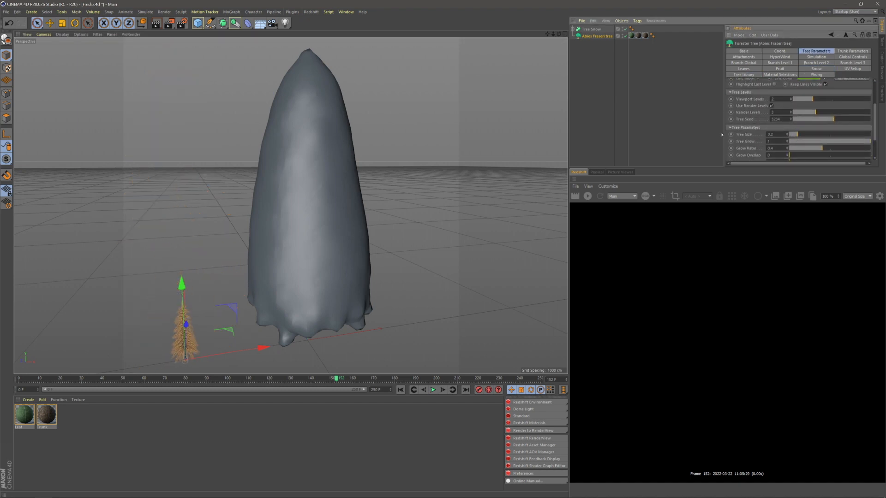
- Generate snow on the branches of the shrunken Abies Fraseri tree
{"action": "left_click", "coordinate": [202, 299]}
{"action": "left_click_drag", "start_coordinate": [202, 299], "coordinate": [296, 203], "text": "alt"}
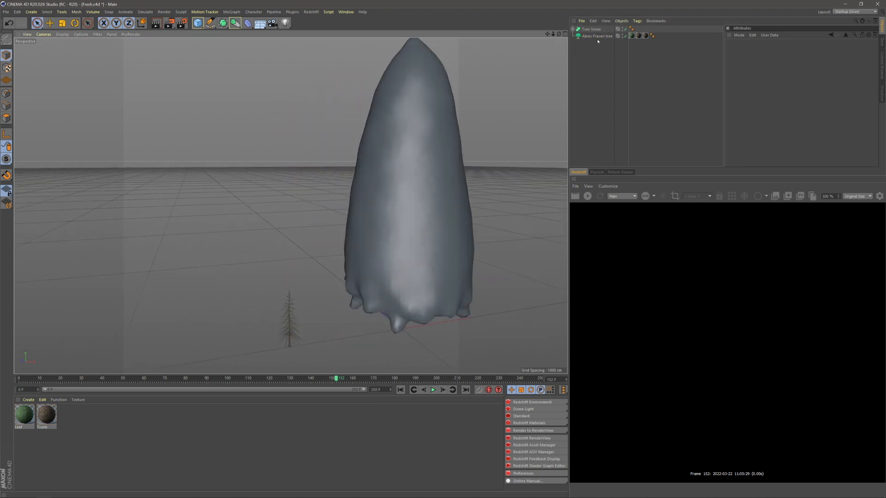
{"action": "left_click", "coordinate": [598, 37]}
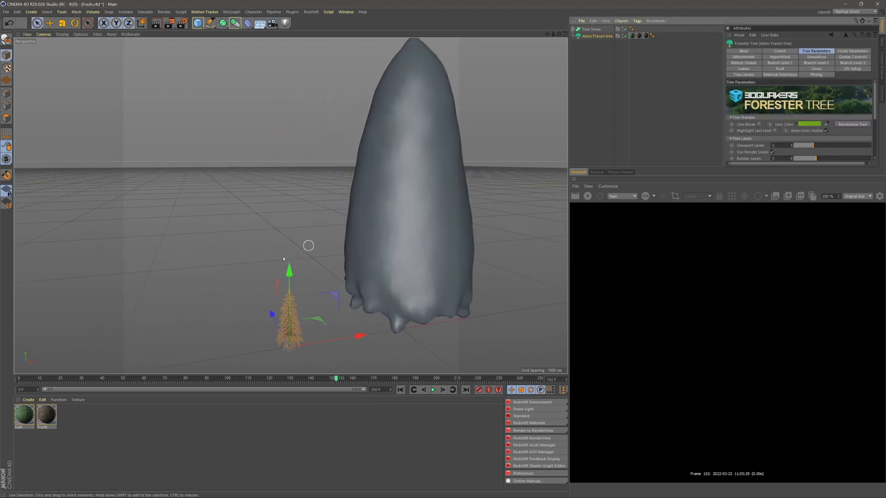
{"action": "left_click", "coordinate": [816, 68]}
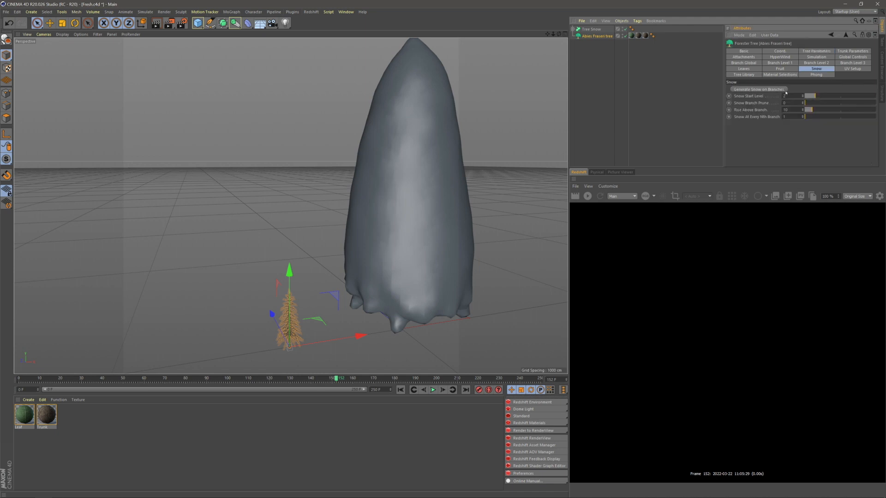
{"action": "left_click", "coordinate": [759, 90]}
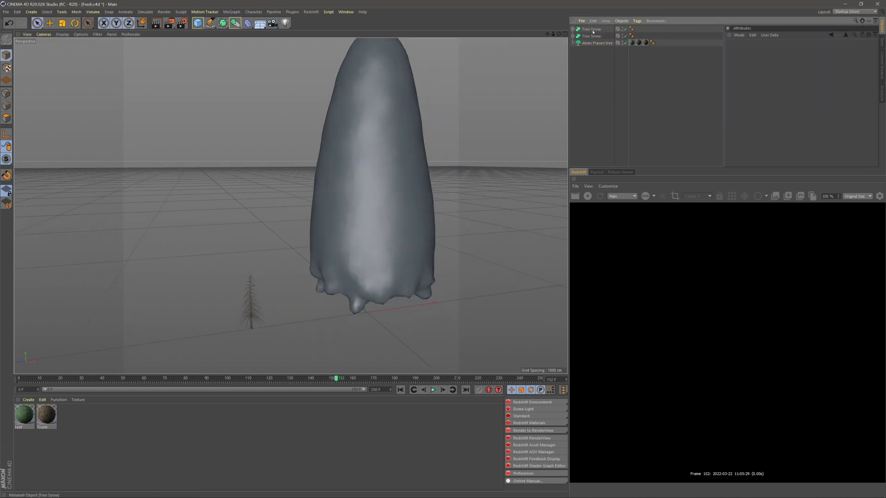
- Move one of the two snow objects along the X axis to the other side of the small tree for comparison
{"action": "left_click", "coordinate": [387, 254]}
{"action": "left_click_drag", "start_coordinate": [433, 304], "coordinate": [224, 333]}
{"action": "left_click", "coordinate": [461, 237]}
{"action": "middle_click_drag", "start_coordinate": [243, 297], "coordinate": [260, 295], "text": "alt"}
{"action": "middle_click_drag", "start_coordinate": [281, 196], "coordinate": [318, 234], "text": "alt"}
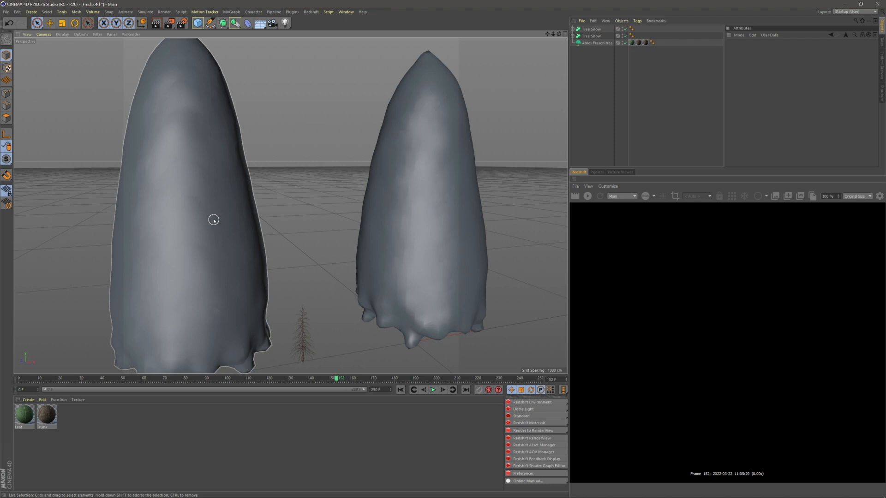
{"action": "left_click", "coordinate": [330, 224]}
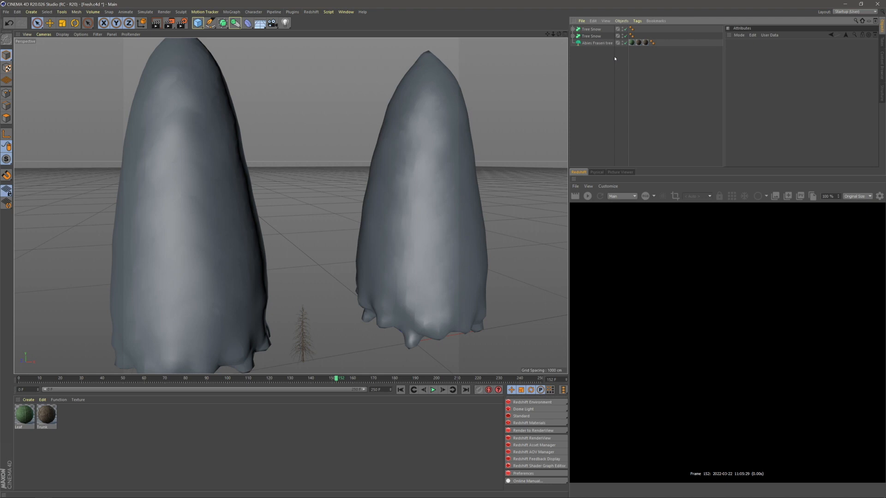
- Delete the Abies Fraseri tree and both Tree Snow objects from the scene
{"action": "left_click", "coordinate": [594, 44]}
{"action": "key", "text": "Delete"}
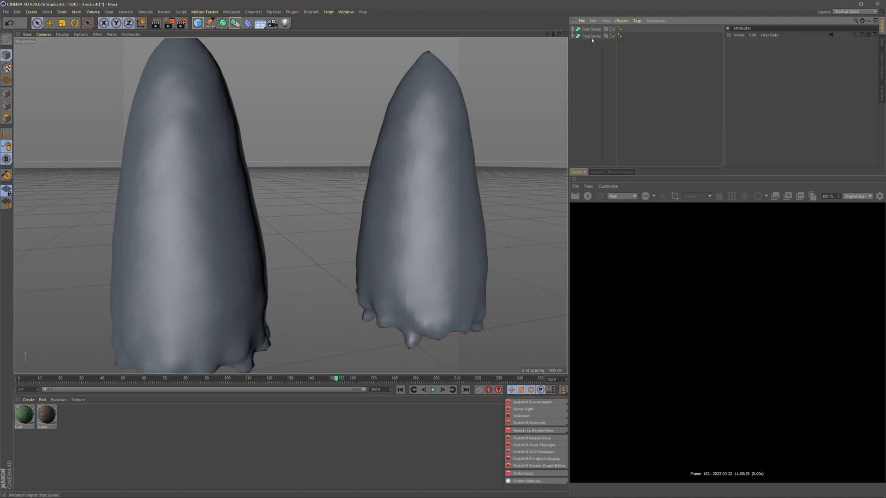
{"action": "left_click", "coordinate": [591, 37]}
{"action": "key", "text": "Delete"}
{"action": "left_click", "coordinate": [592, 30]}
{"action": "key", "text": "Delete"}
- Delete the unused Leaf and Trunk materials
{"action": "left_click_drag", "start_coordinate": [86, 464], "coordinate": [19, 408]}
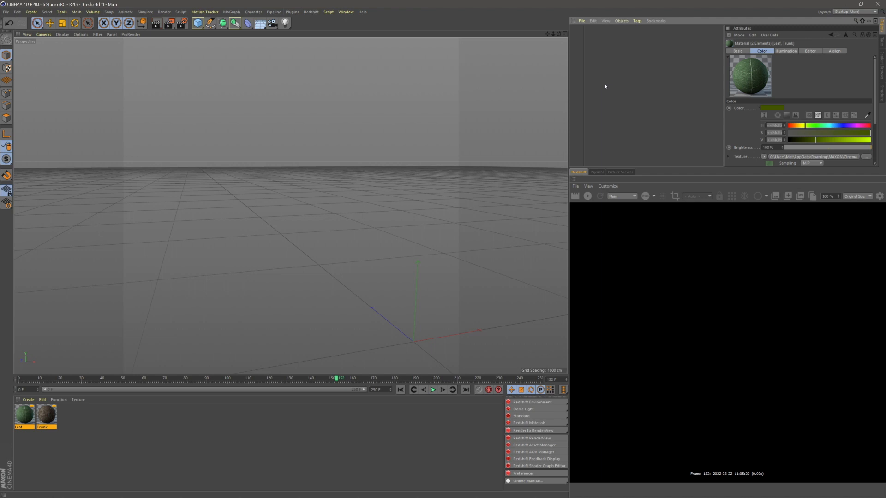
{"action": "left_click", "coordinate": [59, 439]}
{"action": "left_click_drag", "start_coordinate": [59, 439], "coordinate": [15, 419]}
{"action": "key", "text": "Delete"}
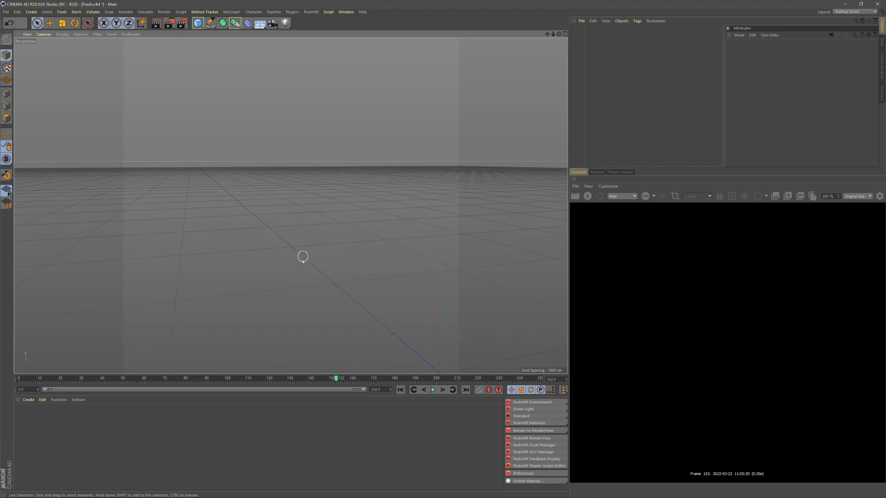
- Add a new Forester Tree object to the empty scene
{"action": "left_click_drag", "start_coordinate": [303, 277], "coordinate": [316, 241], "text": "alt"}
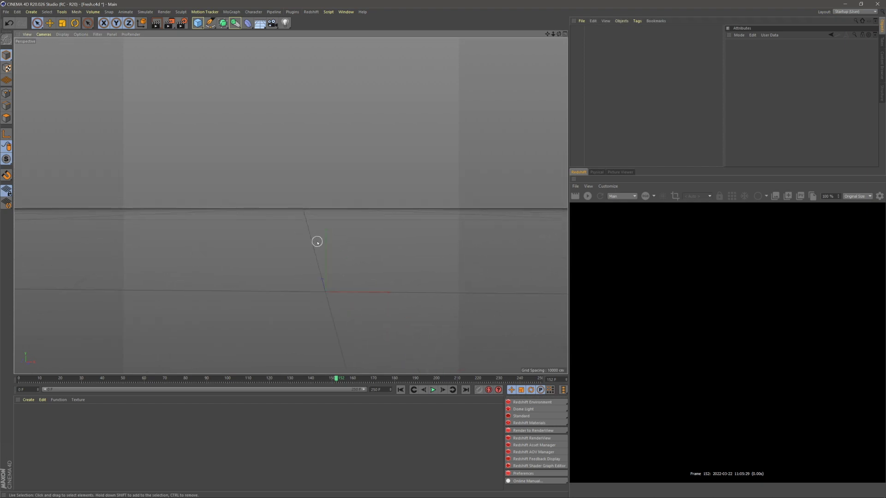
{"action": "left_click", "coordinate": [293, 12]}
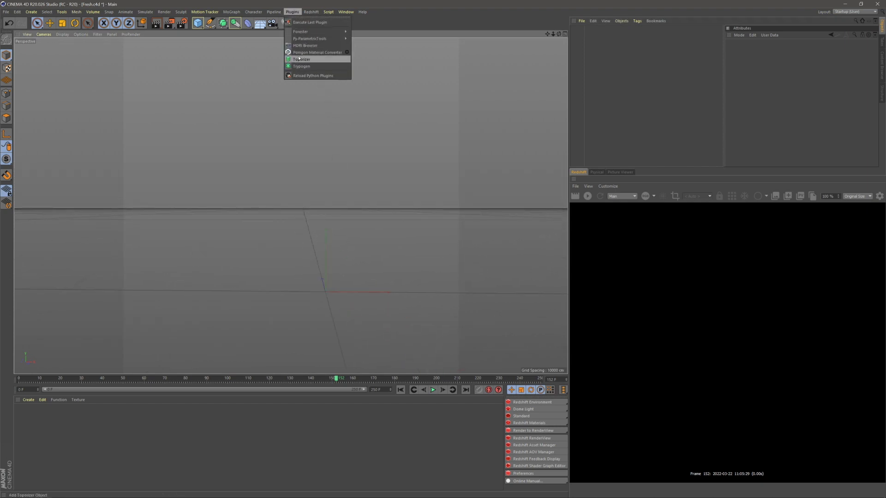
{"action": "mouse_move", "coordinate": [314, 31]}
{"action": "left_click", "coordinate": [370, 40]}
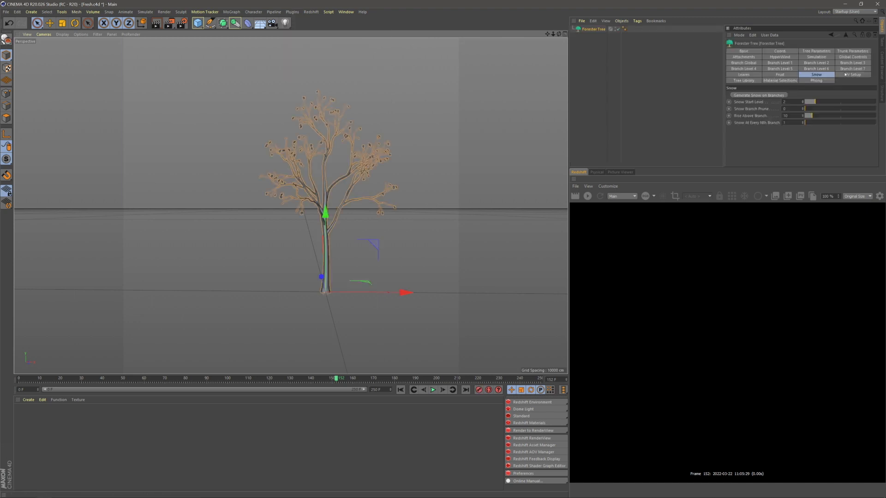
- Load the Yellow Cypress preset from the tree library onto the Forester Tree
{"action": "left_click", "coordinate": [744, 80]}
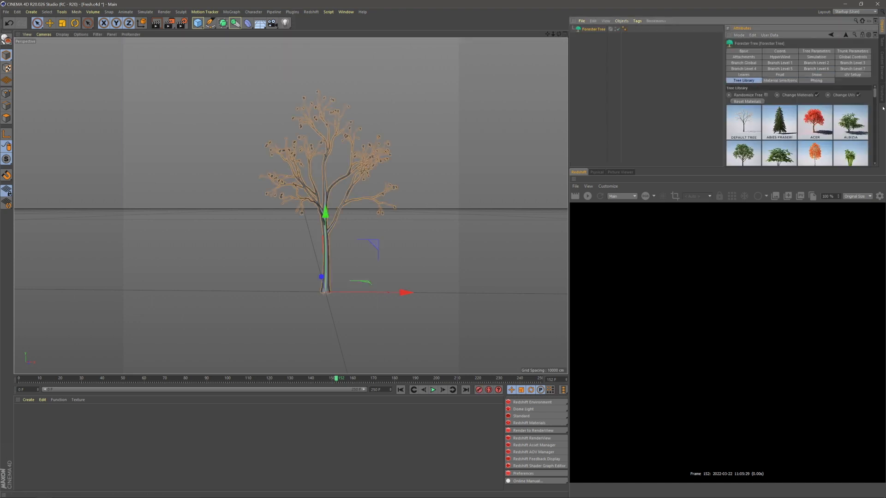
{"action": "left_click_drag", "start_coordinate": [841, 169], "coordinate": [840, 285]}
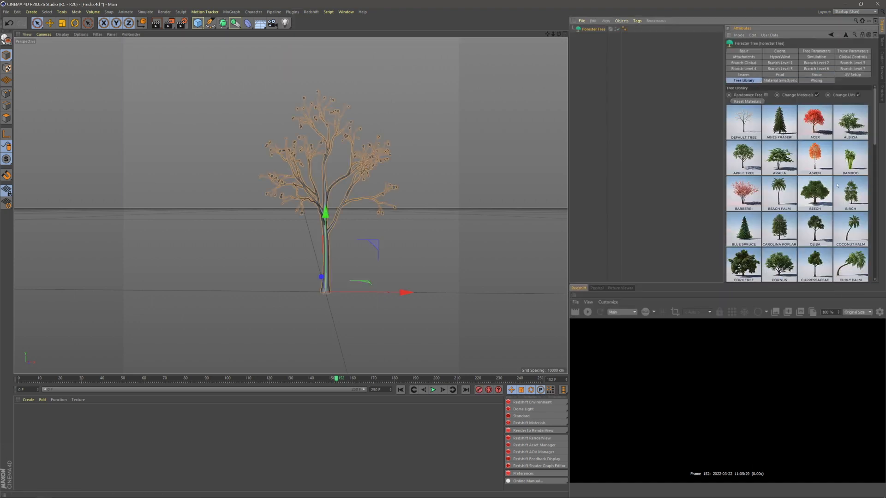
{"action": "scroll", "coordinate": [835, 160], "scroll_direction": "down", "scroll_amount": 2}
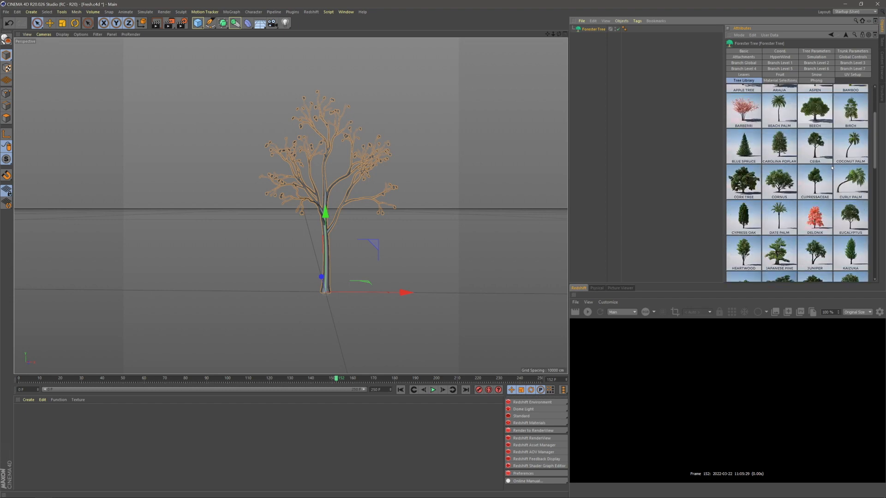
{"action": "scroll", "coordinate": [832, 170], "scroll_direction": "down", "scroll_amount": 4}
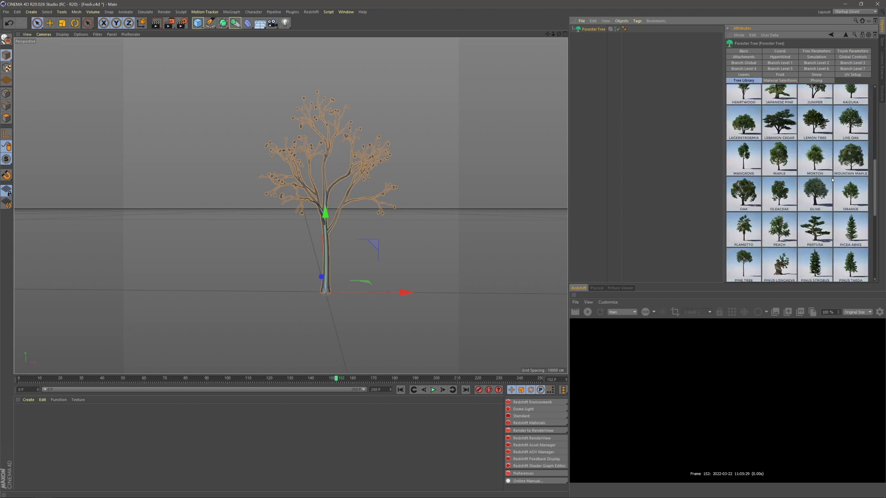
{"action": "scroll", "coordinate": [833, 180], "scroll_direction": "down", "scroll_amount": 3}
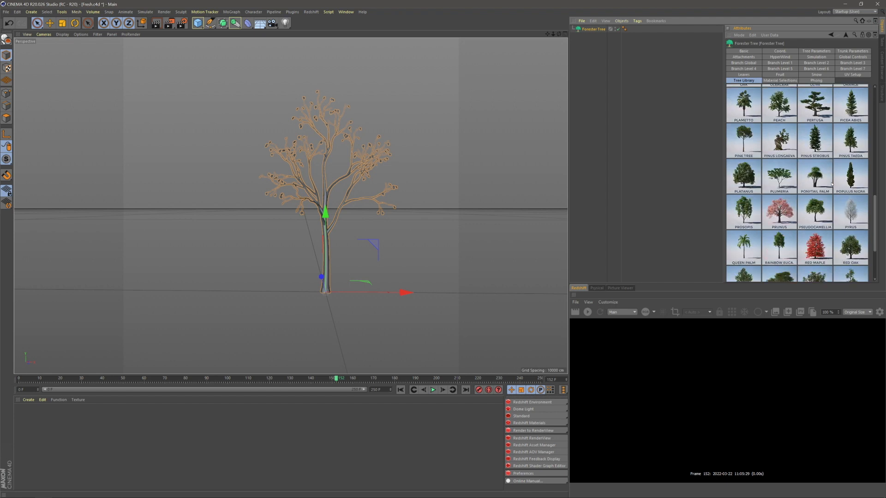
{"action": "scroll", "coordinate": [832, 184], "scroll_direction": "down", "scroll_amount": 2}
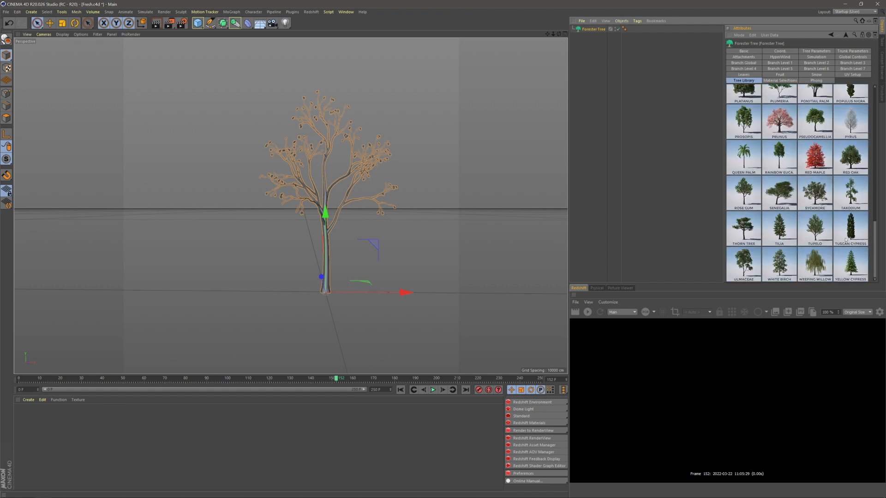
{"action": "left_click", "coordinate": [851, 263]}
{"action": "left_click", "coordinate": [579, 188]}
{"action": "middle_click_drag", "start_coordinate": [296, 260], "coordinate": [288, 280], "text": "alt"}
{"action": "right_click_drag", "start_coordinate": [289, 281], "coordinate": [320, 251], "text": "alt"}
{"action": "middle_click_drag", "start_coordinate": [320, 252], "coordinate": [305, 244], "text": "alt"}
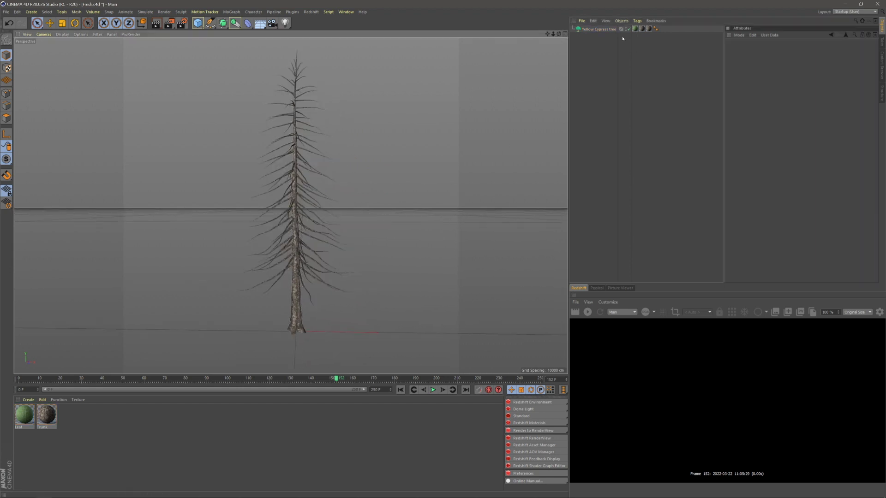
- Set the Yellow Cypress tree's Viewport Levels to 2
{"action": "left_click", "coordinate": [604, 29]}
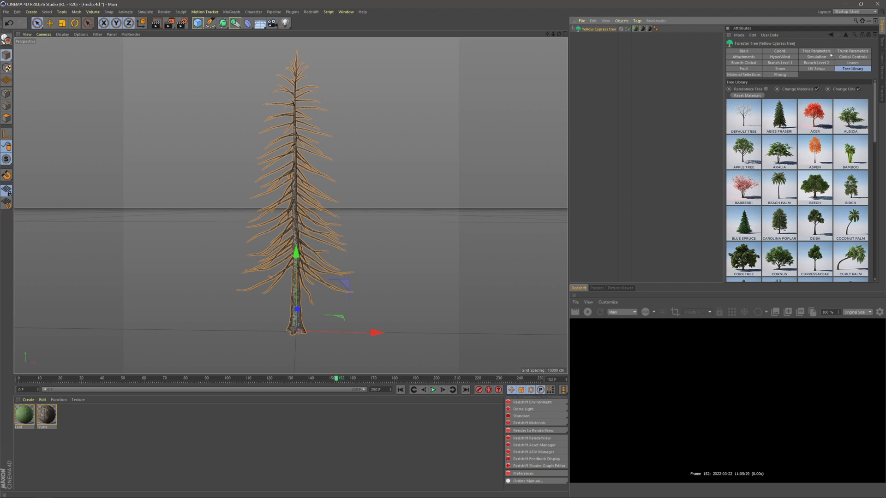
{"action": "left_click", "coordinate": [825, 52]}
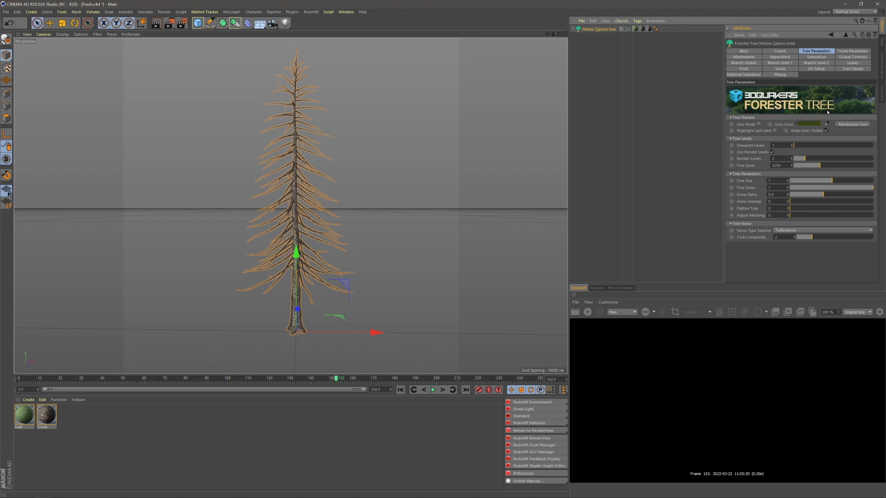
{"action": "left_click", "coordinate": [852, 63]}
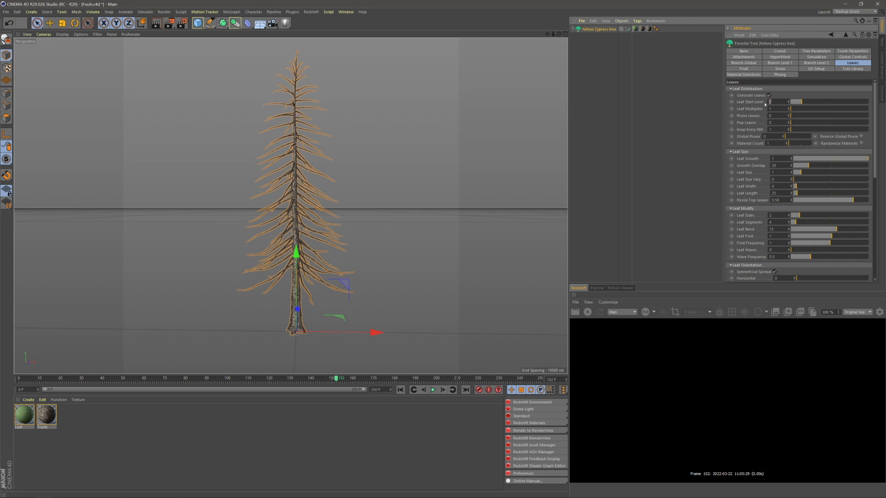
{"action": "left_click", "coordinate": [817, 51]}
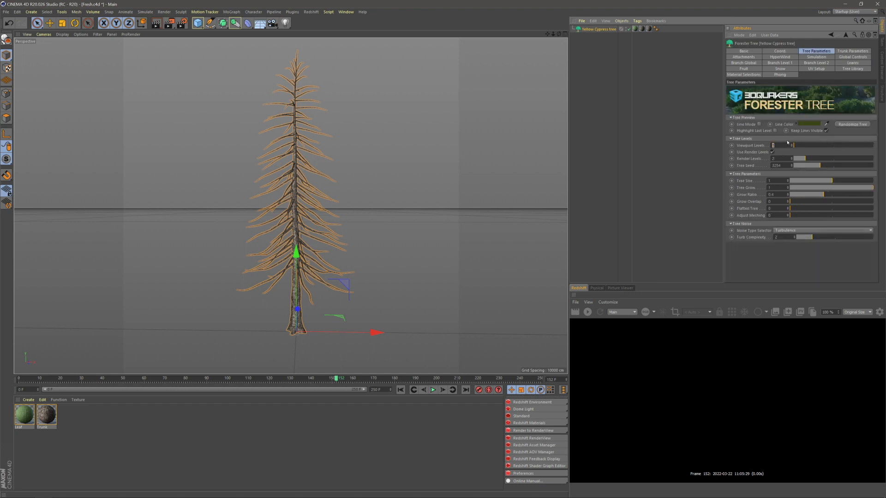
{"action": "key", "text": "Return"}
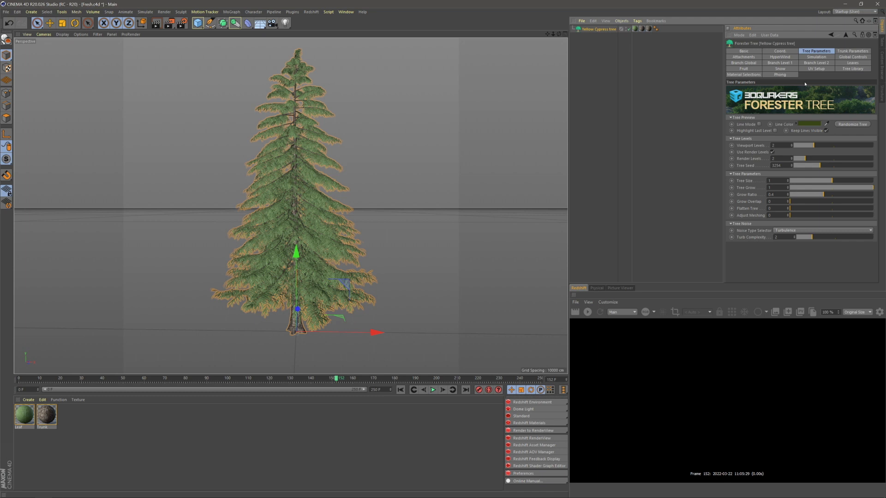
- Set the Leaf Size of the Yellow Cypress tree to 2
{"action": "left_click", "coordinate": [851, 63]}
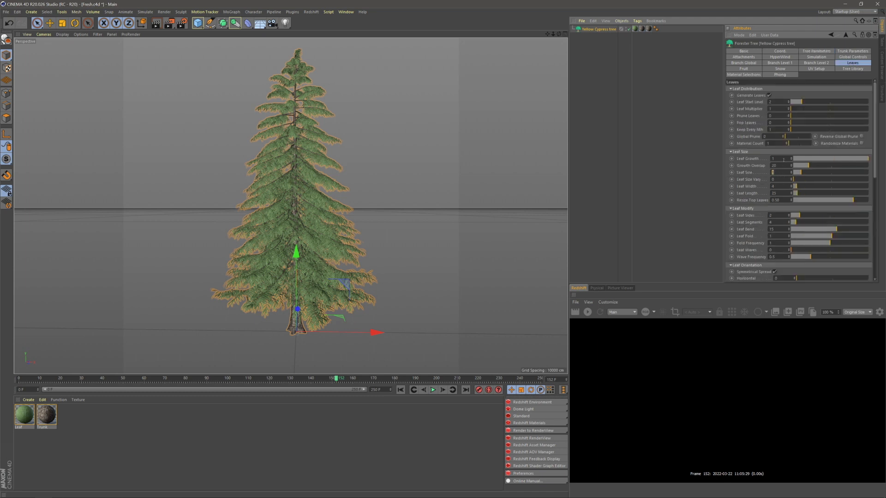
{"action": "type", "text": "2"}
{"action": "key", "text": "Return"}
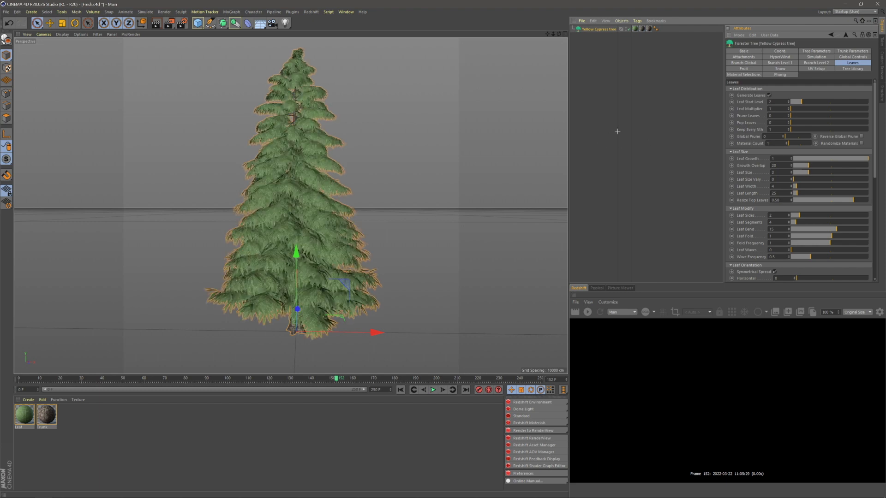
- Duplicate the Yellow Cypress tree three times in place
{"action": "left_click", "coordinate": [613, 129]}
{"action": "middle_click_drag", "start_coordinate": [300, 231], "coordinate": [318, 257], "text": "alt"}
{"action": "left_click_drag", "start_coordinate": [317, 257], "coordinate": [351, 263], "text": "alt"}
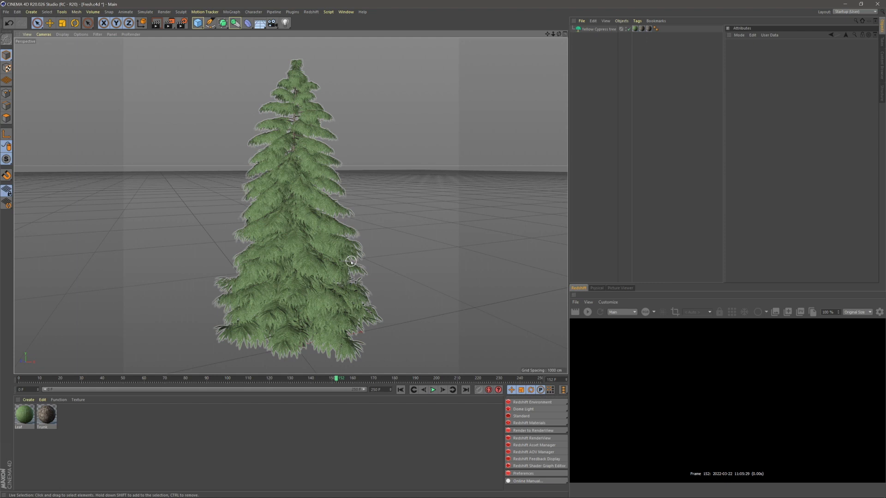
{"action": "left_click_drag", "start_coordinate": [351, 263], "coordinate": [328, 200], "text": "alt"}
{"action": "left_click", "coordinate": [328, 199]}
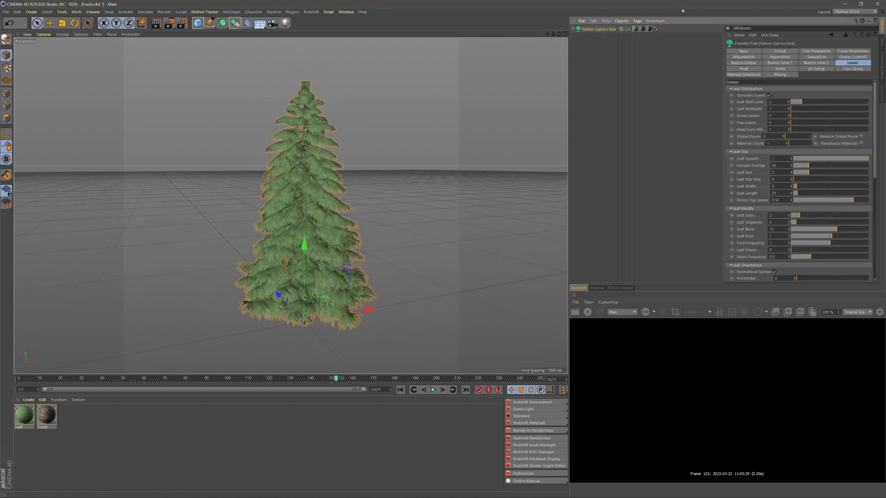
{"action": "left_click", "coordinate": [780, 51]}
{"action": "left_click", "coordinate": [751, 52]}
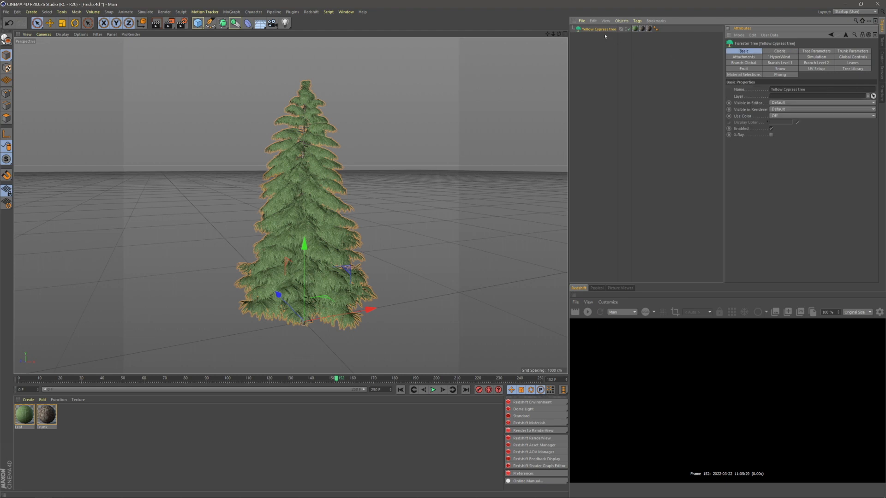
{"action": "key", "text": "ctrl+c"}
{"action": "key", "text": "ctrl+v"}
{"action": "key", "text": "ctrl+v"}
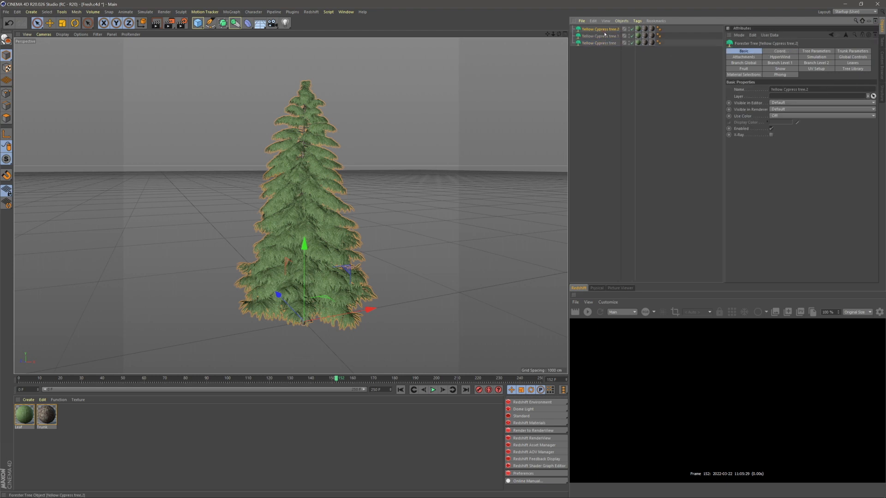
{"action": "key", "text": "ctrl+v"}
- Try spreading the three Yellow Cypress copies out in a row on both sides of the original tree
{"action": "left_click", "coordinate": [600, 43]}
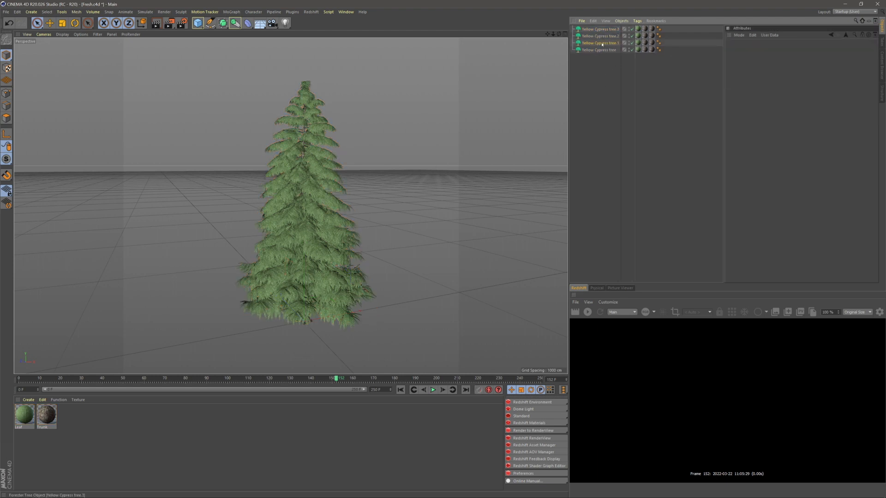
{"action": "scroll", "coordinate": [314, 222], "scroll_direction": "down", "scroll_amount": 3}
{"action": "left_click_drag", "start_coordinate": [396, 264], "coordinate": [308, 277]}
{"action": "left_click", "coordinate": [351, 240]}
{"action": "left_click_drag", "start_coordinate": [398, 265], "coordinate": [214, 296]}
{"action": "left_click", "coordinate": [600, 93]}
{"action": "left_click", "coordinate": [605, 30]}
{"action": "left_click_drag", "start_coordinate": [396, 263], "coordinate": [473, 255]}
{"action": "left_click", "coordinate": [545, 219]}
{"action": "left_click_drag", "start_coordinate": [545, 218], "coordinate": [580, 155], "text": "alt"}
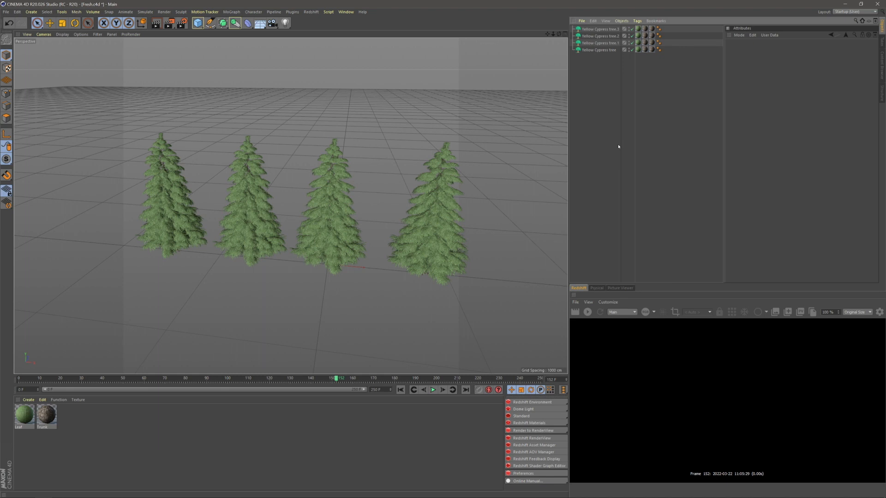
- Undo the moves of the three tree copies so all four trees share one position
{"action": "key", "text": "ctrl+z"}
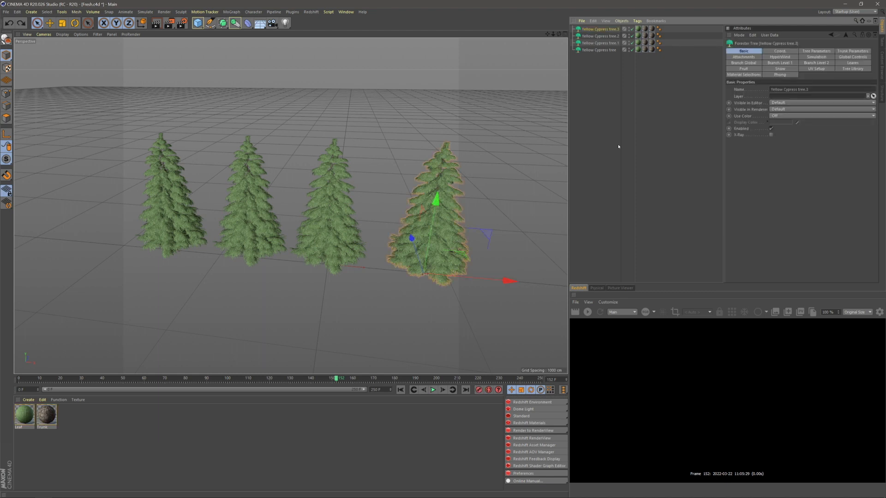
{"action": "key", "text": "ctrl+z"}
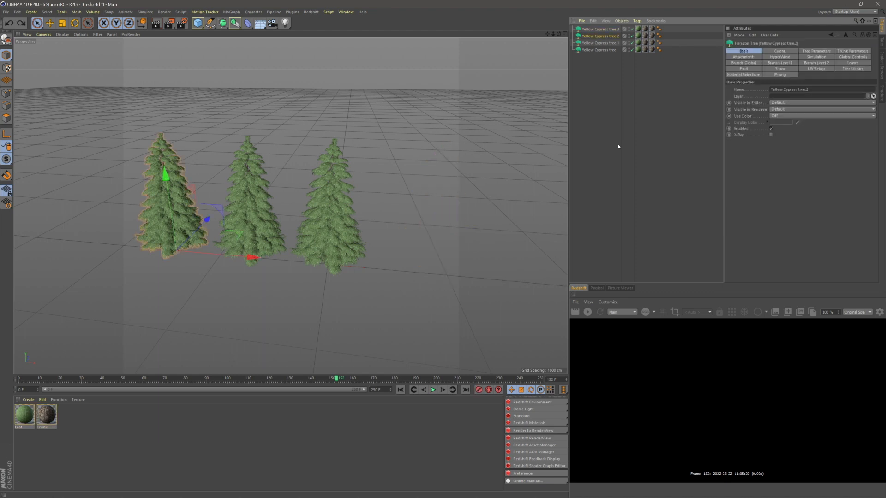
{"action": "key", "text": "ctrl+z"}
{"action": "key", "text": "ctrl+z"}
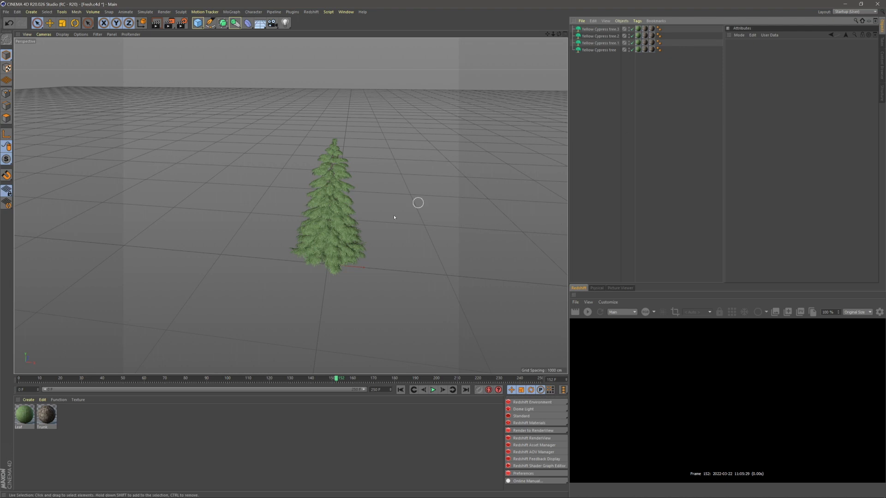
- Disable the original Yellow Cypress tree, tree.1 and tree.2, and select the still enabled tree.3
{"action": "scroll", "coordinate": [323, 228], "scroll_direction": "up", "scroll_amount": 1}
{"action": "left_click_drag", "start_coordinate": [632, 36], "coordinate": [633, 50]}
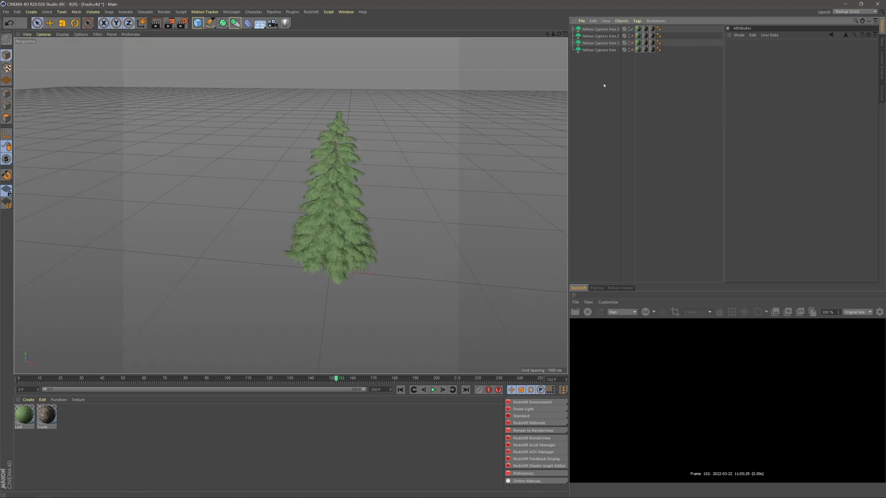
{"action": "left_click", "coordinate": [594, 30]}
{"action": "scroll", "coordinate": [347, 196], "scroll_direction": "up", "scroll_amount": 3}
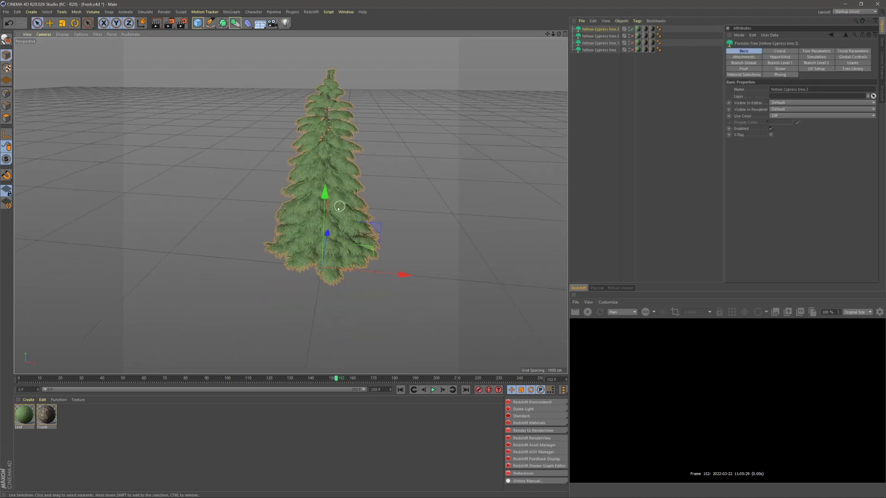
- Set the Tree Seed of Yellow Cypress tree.3 to 3246
{"action": "middle_click_drag", "start_coordinate": [347, 196], "coordinate": [360, 217], "text": "alt"}
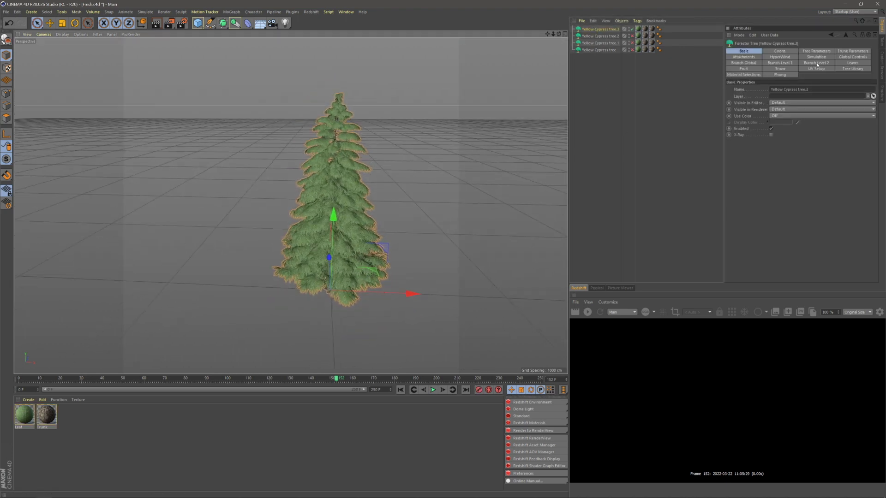
{"action": "left_click", "coordinate": [842, 51]}
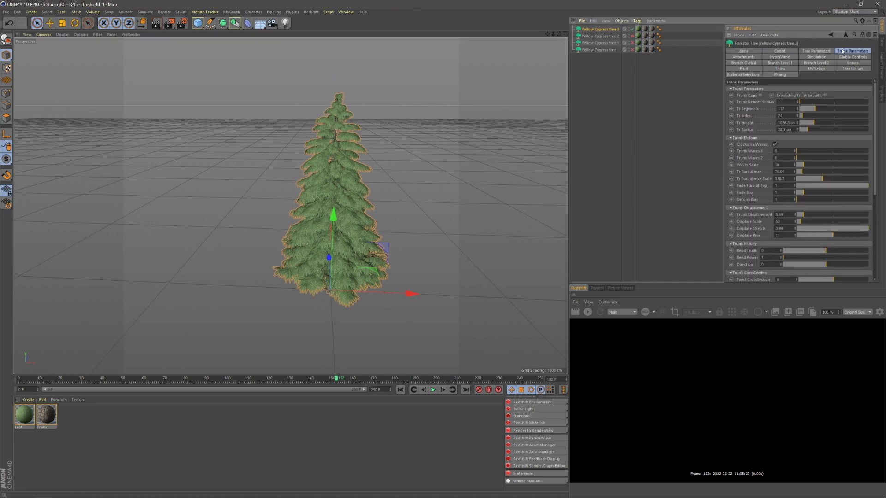
{"action": "left_click", "coordinate": [817, 51]}
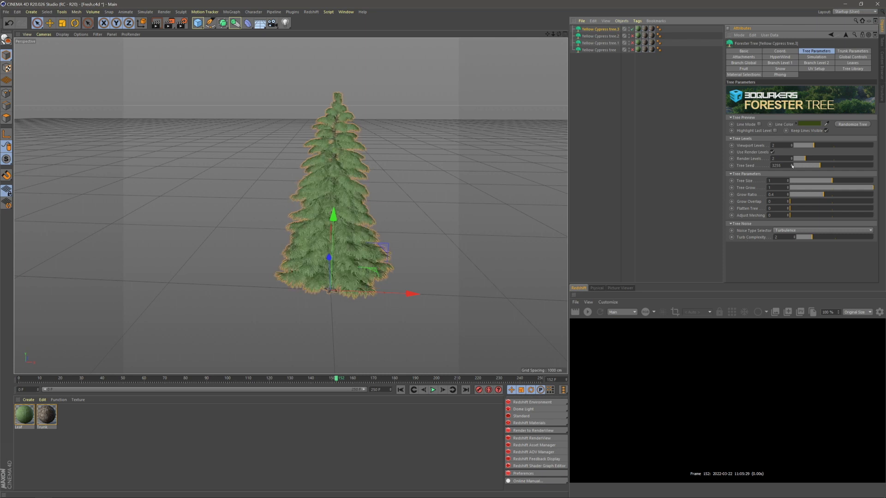
{"action": "left_click", "coordinate": [792, 165]}
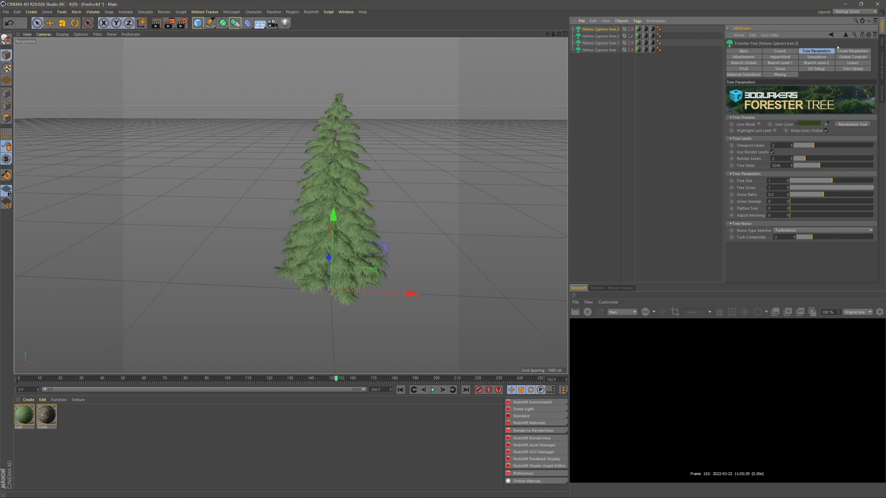
- Try a Trunk Waves X value of about 30 on Yellow Cypress tree.3 and reset it to 0
{"action": "left_click", "coordinate": [843, 51]}
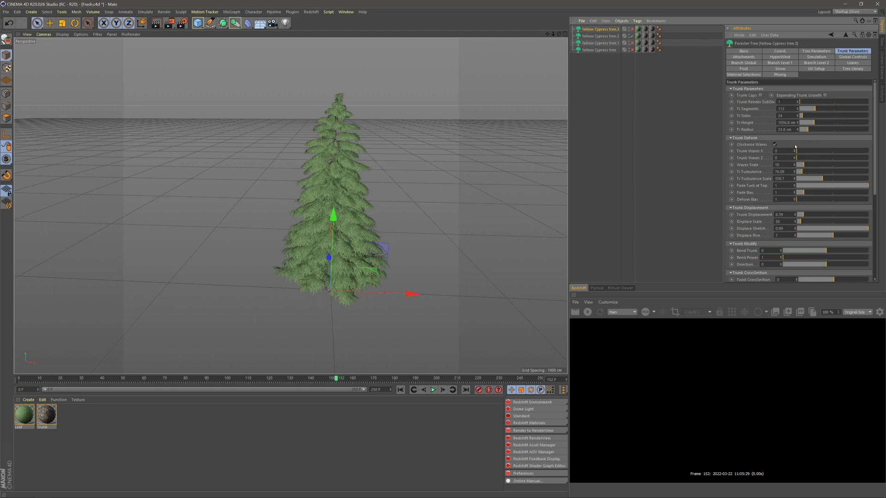
{"action": "mouse_move", "coordinate": [796, 151]}
{"action": "left_mouse_down"}
{"action": "mouse_move", "coordinate": [825, 153]}
{"action": "mouse_move", "coordinate": [813, 152]}
{"action": "left_mouse_up"}
{"action": "key", "text": "ctrl+z"}
{"action": "key", "text": "ctrl+z"}
{"action": "key", "text": "ctrl+z"}
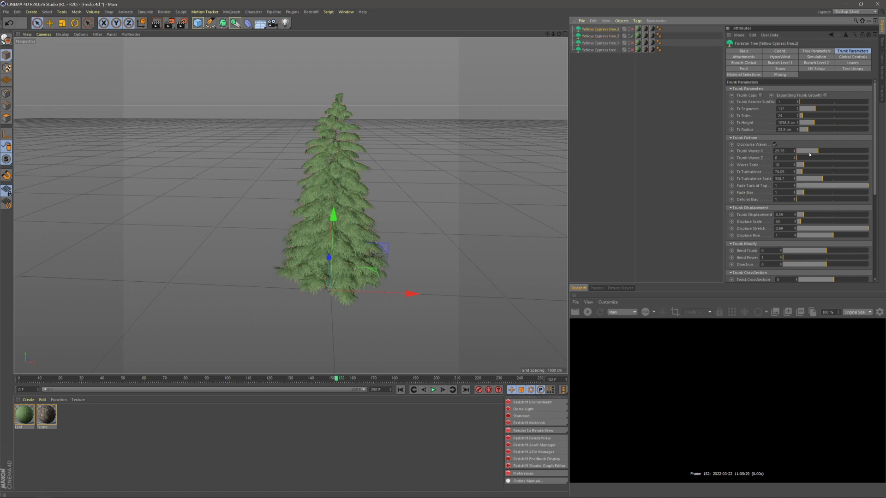
{"action": "left_click_drag", "start_coordinate": [811, 155], "coordinate": [793, 153]}
- Adjust the Tree Seed of Yellow Cypress tree.2 and set the seed of tree.1 to 200
{"action": "left_click", "coordinate": [817, 51]}
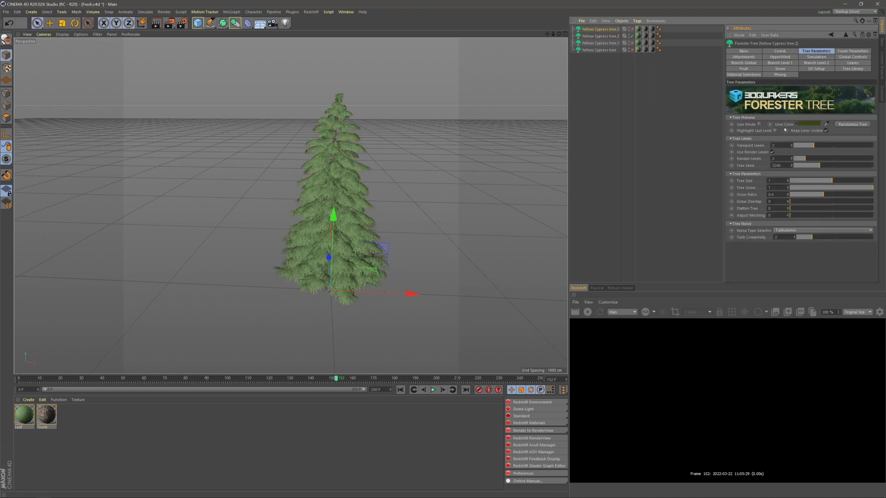
{"action": "left_click", "coordinate": [787, 166]}
{"action": "left_click", "coordinate": [600, 36]}
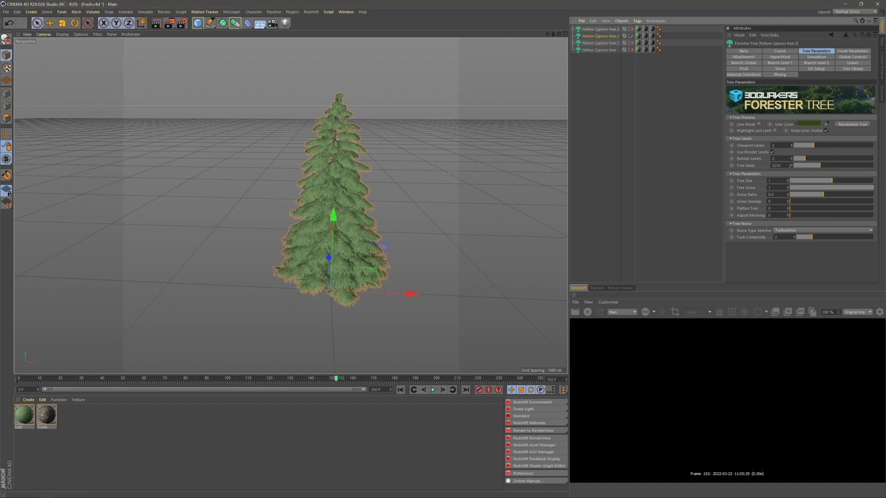
{"action": "left_click", "coordinate": [599, 43]}
{"action": "left_click", "coordinate": [777, 166]}
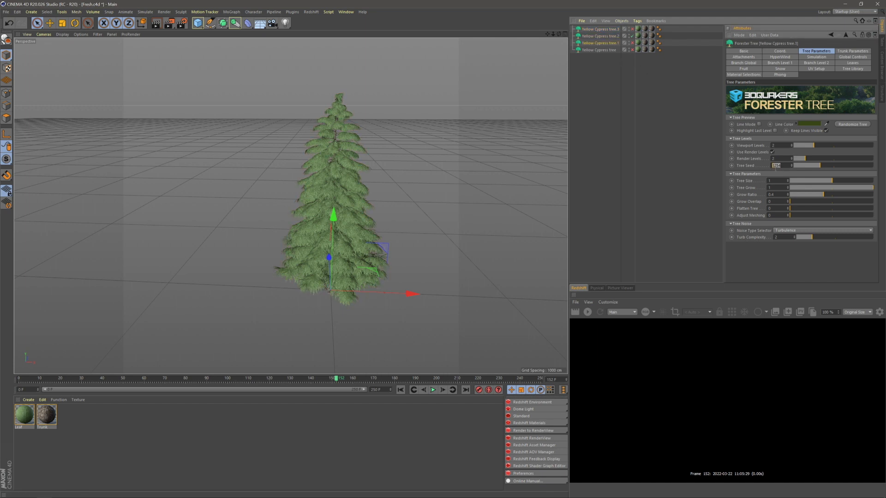
{"action": "type", "text": "200"}
{"action": "key", "text": "Return"}
- Set the Tree Seed of the original Yellow Cypress tree to 800
{"action": "left_click", "coordinate": [599, 56]}
{"action": "left_click", "coordinate": [605, 51]}
{"action": "left_click", "coordinate": [777, 165]}
{"action": "type", "text": "800"}
{"action": "key", "text": "Return"}
- Disable Yellow Cypress tree.2 and enable tree.3 as the only displayed tree, keeping it selected
{"action": "left_click", "coordinate": [632, 36]}
{"action": "left_click", "coordinate": [602, 29]}
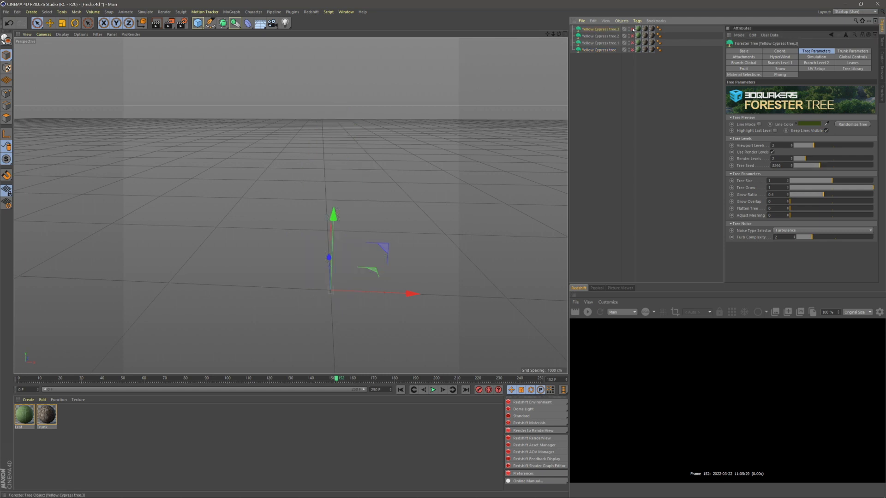
{"action": "left_click", "coordinate": [619, 108]}
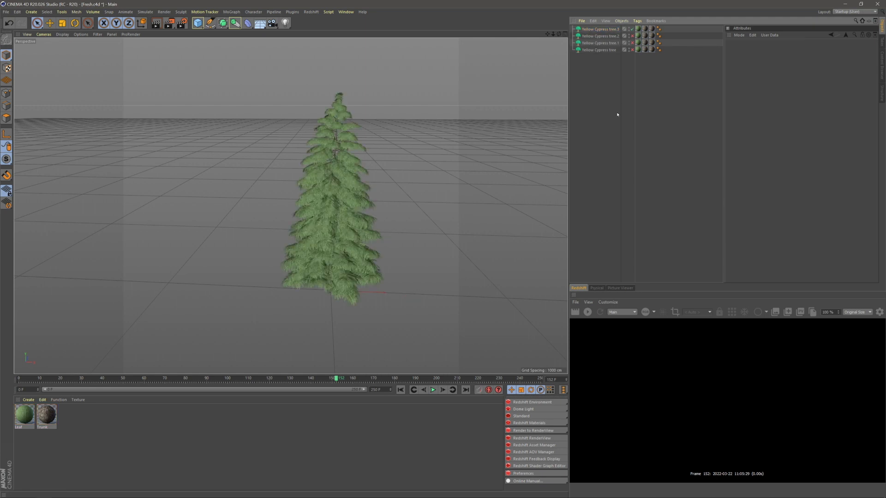
{"action": "left_click", "coordinate": [593, 30]}
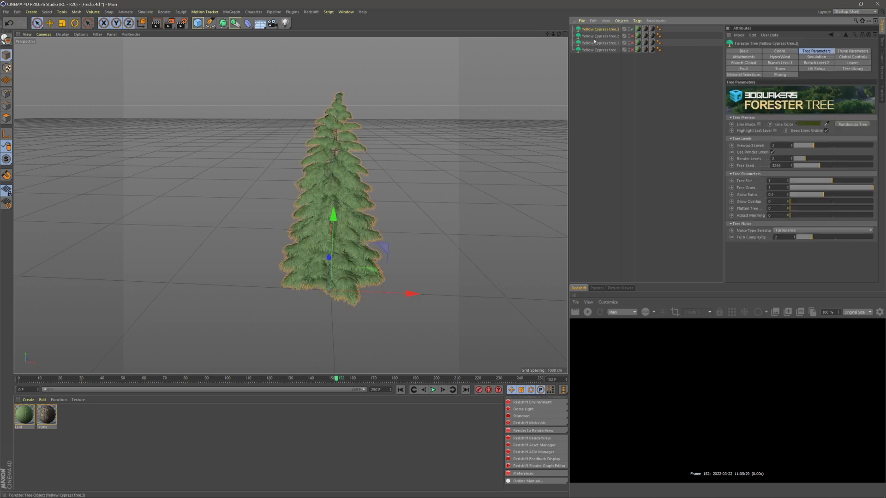
- Generate snow on the branches of Yellow Cypress tree.3 with Forester's snow generator and inspect the whole tree
{"action": "left_click", "coordinate": [784, 69]}
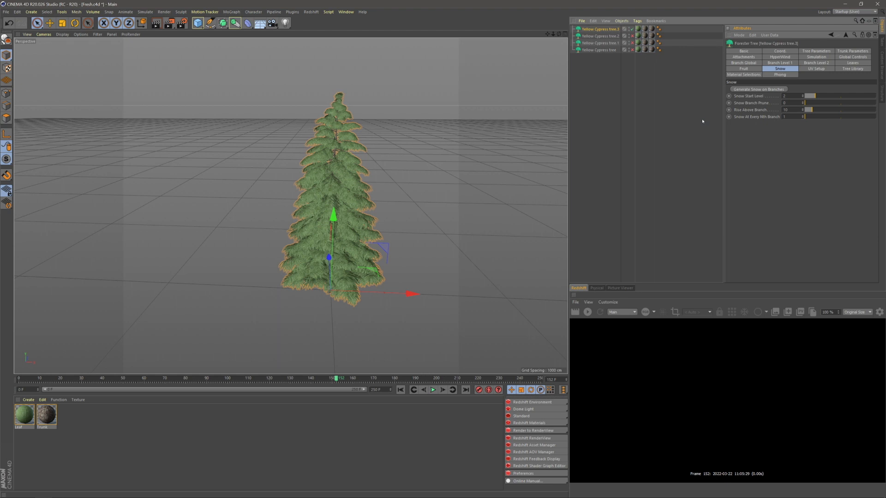
{"action": "left_click", "coordinate": [425, 178]}
{"action": "scroll", "coordinate": [358, 231], "scroll_direction": "up", "scroll_amount": 5}
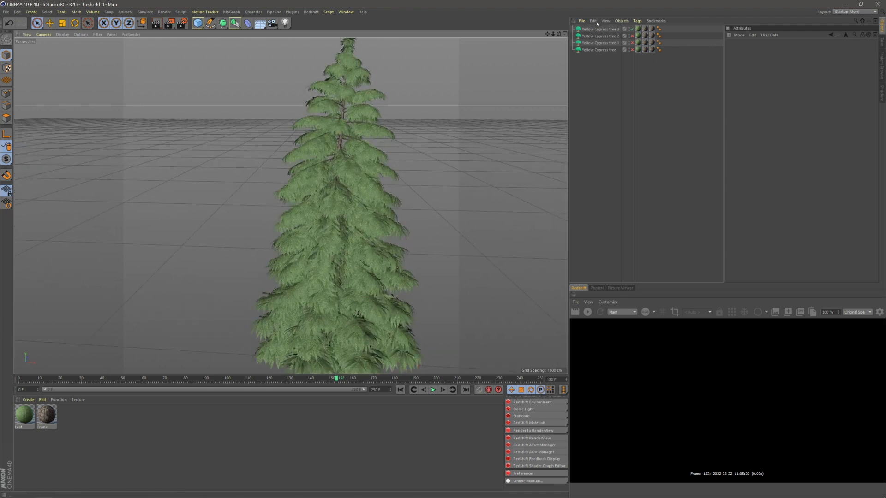
{"action": "left_click", "coordinate": [340, 215]}
{"action": "left_click", "coordinate": [773, 89]}
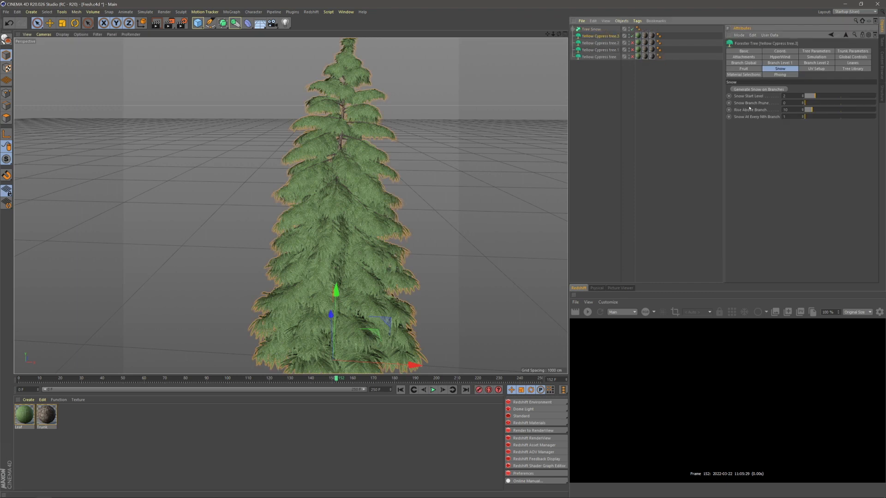
{"action": "left_click", "coordinate": [610, 174]}
{"action": "scroll", "coordinate": [358, 224], "scroll_direction": "down", "scroll_amount": 10}
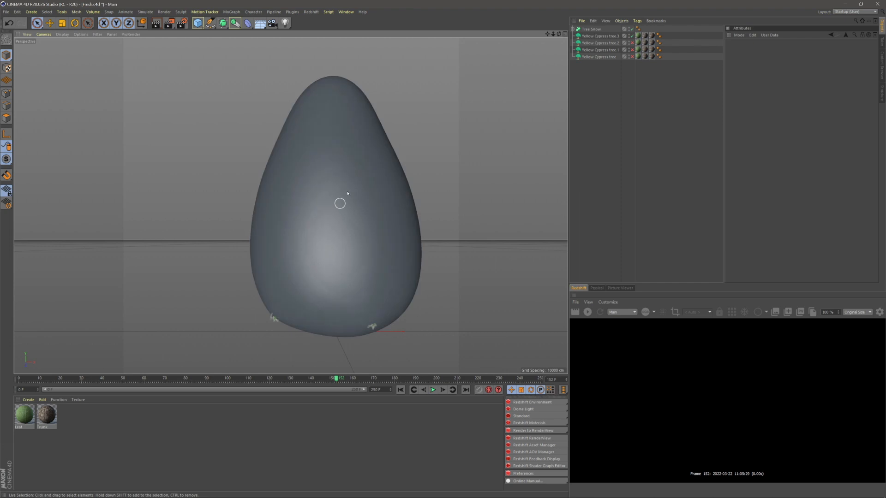
{"action": "left_click", "coordinate": [340, 202]}
- Review the Snow and Tree Parameters settings of Yellow Cypress tree.3 and delete the generated Tree Snow object
{"action": "left_click", "coordinate": [599, 36]}
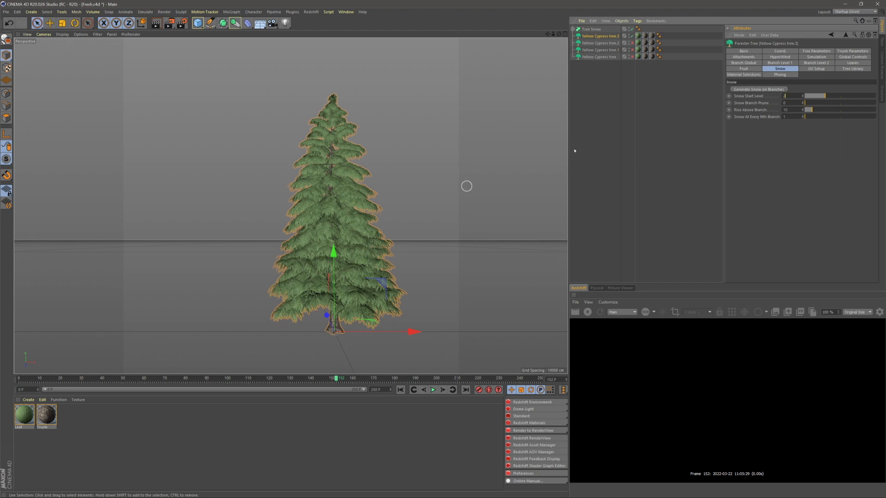
{"action": "left_click", "coordinate": [599, 28]}
{"action": "left_click", "coordinate": [818, 51]}
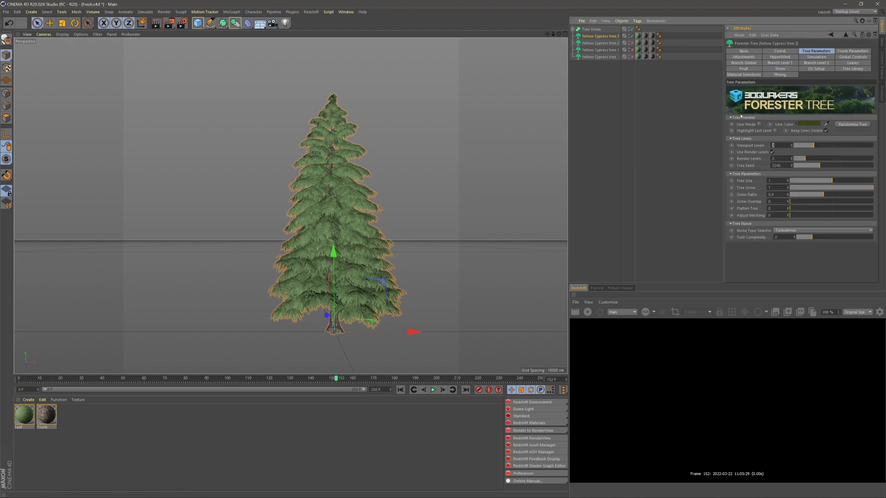
{"action": "left_click", "coordinate": [592, 29]}
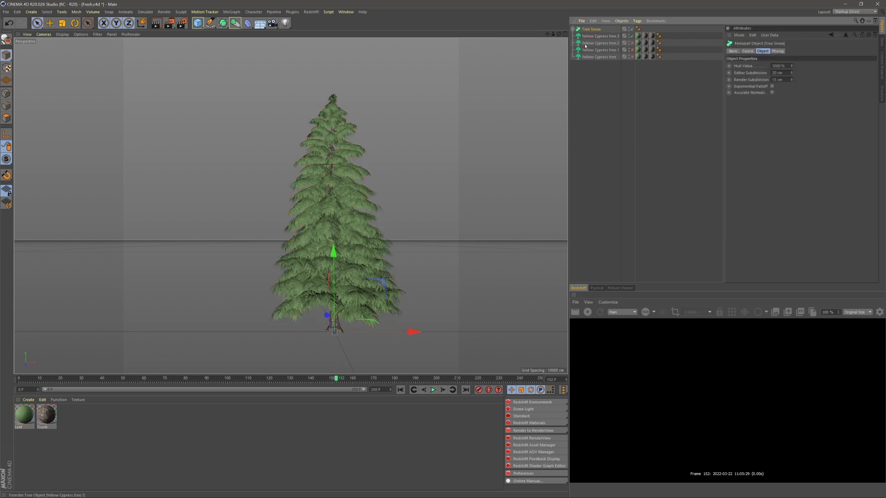
{"action": "key", "text": "Delete"}
- Set the Snow Branch Prune of Yellow Cypress tree.3 to 6 and generate snow on its branches
{"action": "left_click", "coordinate": [600, 29]}
{"action": "left_click", "coordinate": [780, 69]}
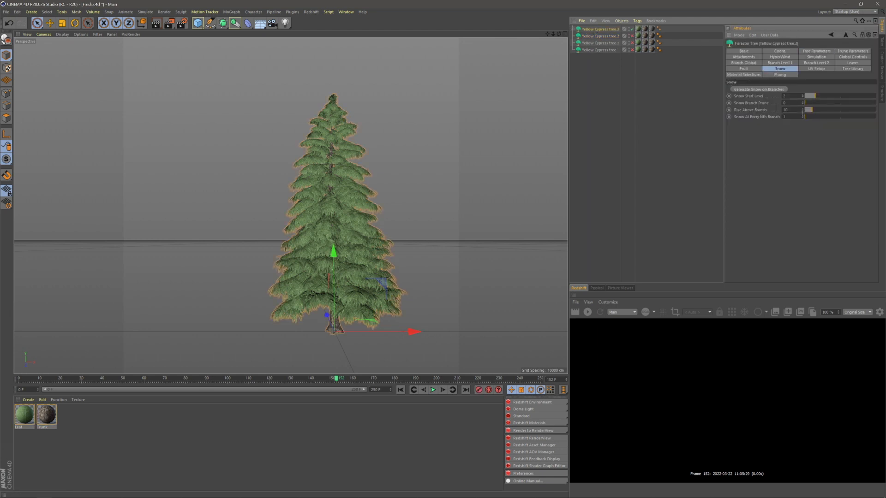
{"action": "left_click", "coordinate": [811, 104]}
{"action": "left_click_drag", "start_coordinate": [815, 104], "coordinate": [826, 103]}
{"action": "left_click", "coordinate": [766, 90]}
- Replace the Tree Snow object on Yellow Cypress tree.3 with snow generated at a Snow Branch Prune of 15
{"action": "left_click", "coordinate": [813, 103]}
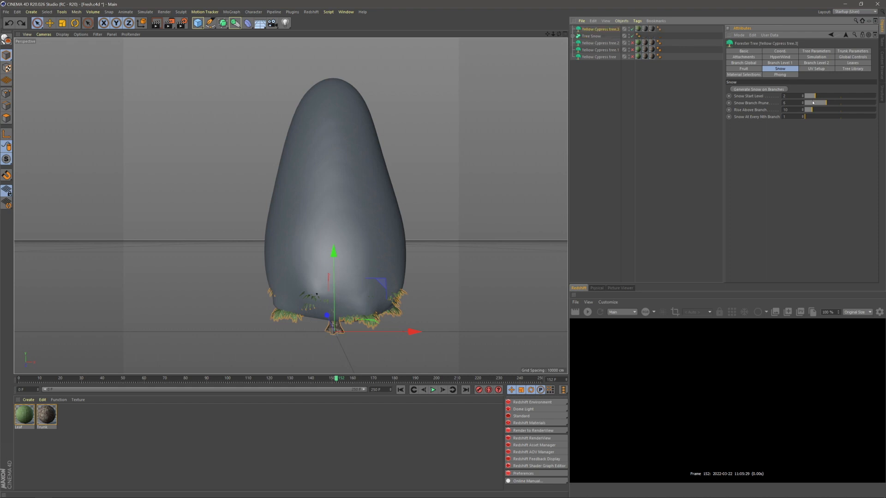
{"action": "left_click", "coordinate": [592, 36]}
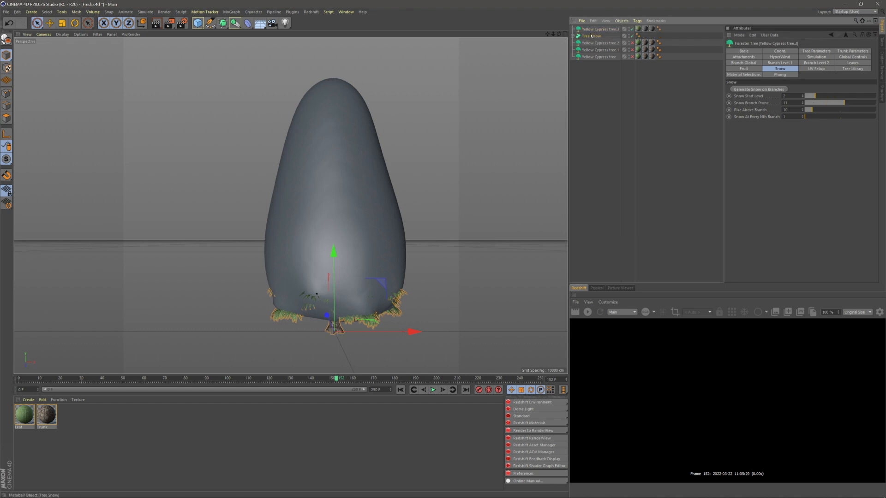
{"action": "key", "text": "Delete"}
{"action": "left_click", "coordinate": [596, 29]}
{"action": "left_click", "coordinate": [825, 103]}
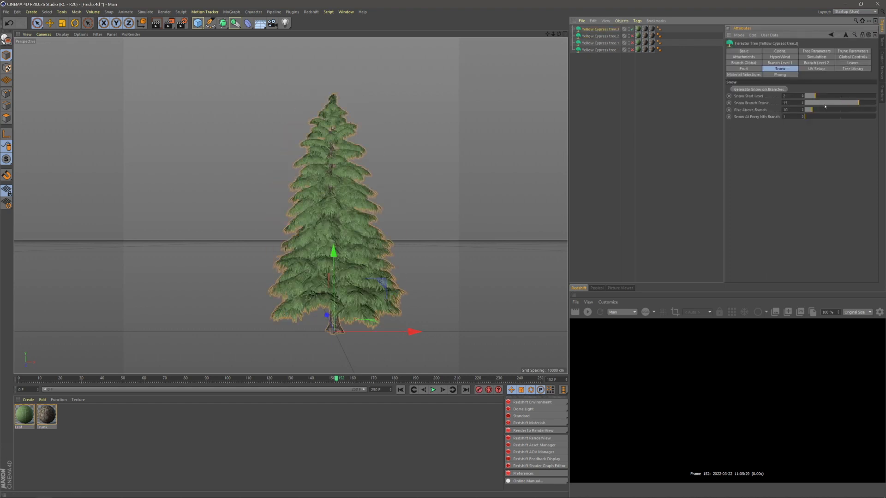
{"action": "left_click", "coordinate": [745, 91]}
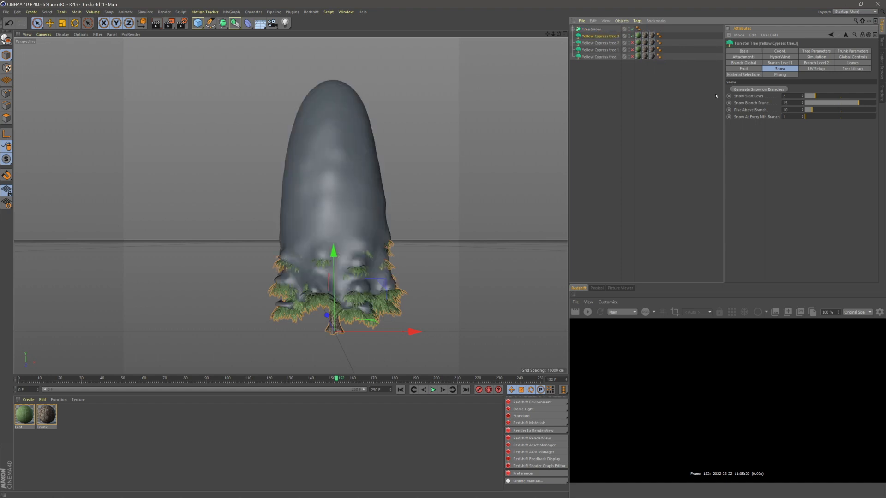
- Set the Snow Branch Prune of Yellow Cypress tree.3 to 20, regenerate its snow and remove the older Tree Snow object
{"action": "left_click", "coordinate": [786, 103]}
{"action": "type", "text": "20"}
{"action": "key", "text": "Return"}
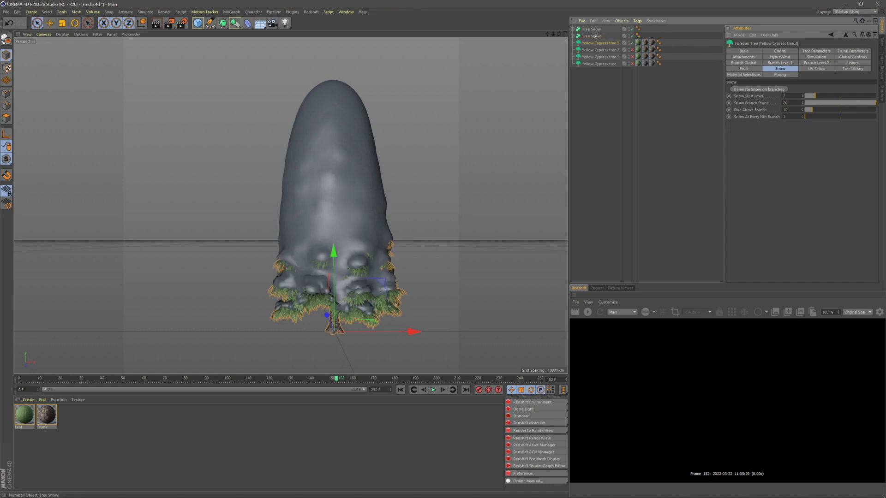
{"action": "left_click", "coordinate": [593, 31]}
{"action": "left_click", "coordinate": [600, 36]}
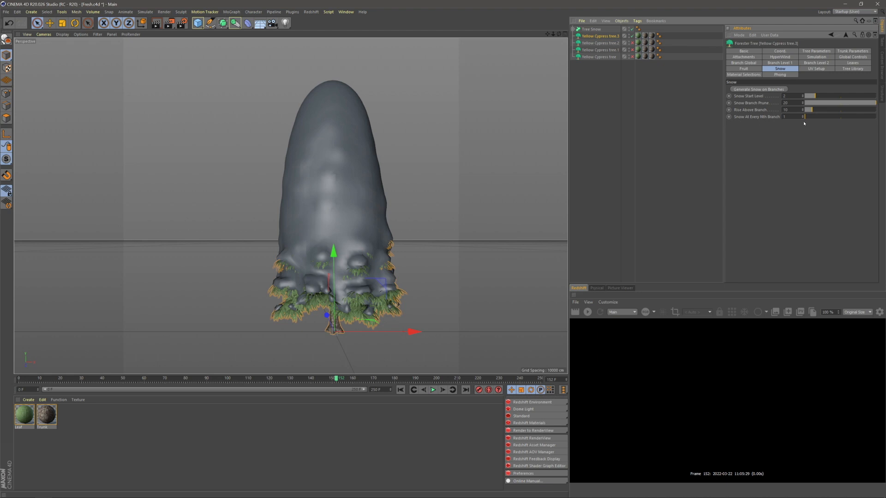
- Set Snow At Every Nth Branch to 3 on Yellow Cypress tree.3, regenerate the snow and inspect the tree from above
{"action": "left_click_drag", "start_coordinate": [809, 117], "coordinate": [816, 116]}
{"action": "left_click", "coordinate": [751, 90]}
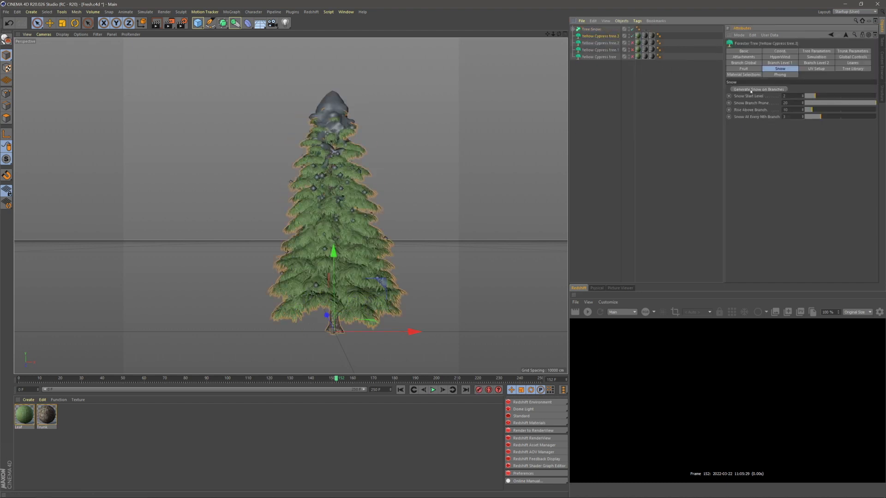
{"action": "left_click", "coordinate": [668, 162]}
{"action": "middle_click_drag", "start_coordinate": [337, 232], "coordinate": [361, 253], "text": "alt"}
{"action": "scroll", "coordinate": [359, 231], "scroll_direction": "up", "scroll_amount": 3}
{"action": "left_click_drag", "start_coordinate": [357, 224], "coordinate": [361, 260], "text": "alt"}
{"action": "scroll", "coordinate": [356, 245], "scroll_direction": "down", "scroll_amount": 2}
- Replace the Tree Snow object with snow generated at a Snow Branch Prune of 15 on every 2nd branch
{"action": "left_click", "coordinate": [598, 30]}
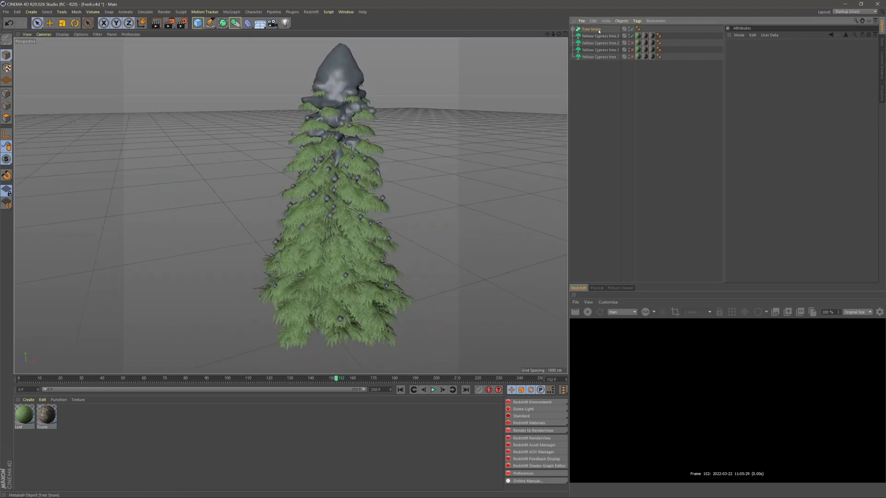
{"action": "key", "text": "Delete"}
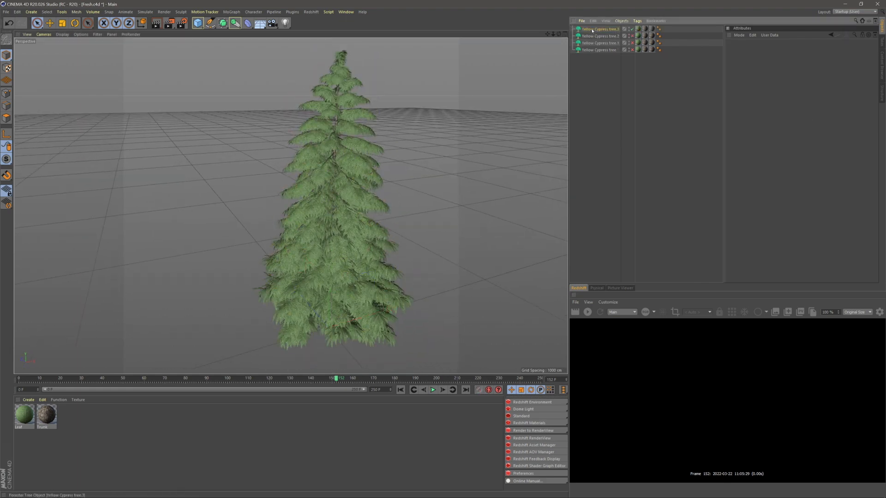
{"action": "left_click", "coordinate": [785, 118]}
{"action": "type", "text": "2"}
{"action": "key", "text": "Return"}
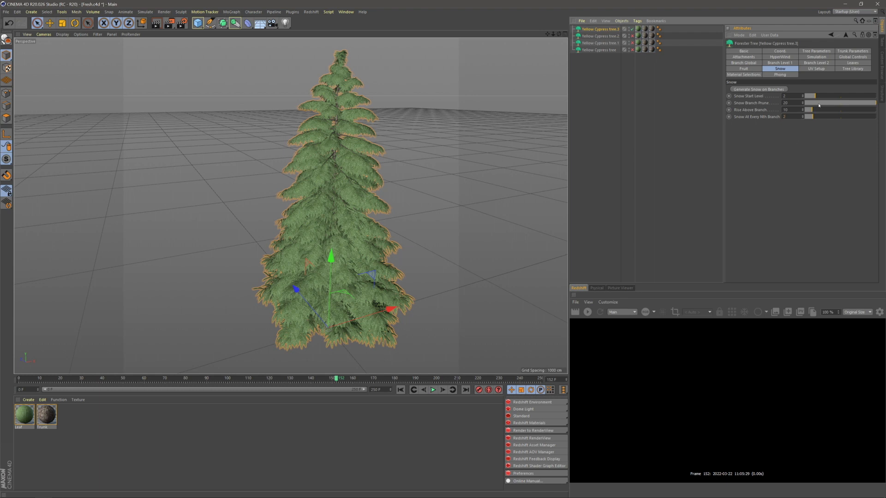
{"action": "left_click_drag", "start_coordinate": [778, 105], "coordinate": [754, 101]}
{"action": "type", "text": "15"}
{"action": "key", "text": "Return"}
{"action": "left_click", "coordinate": [742, 90]}
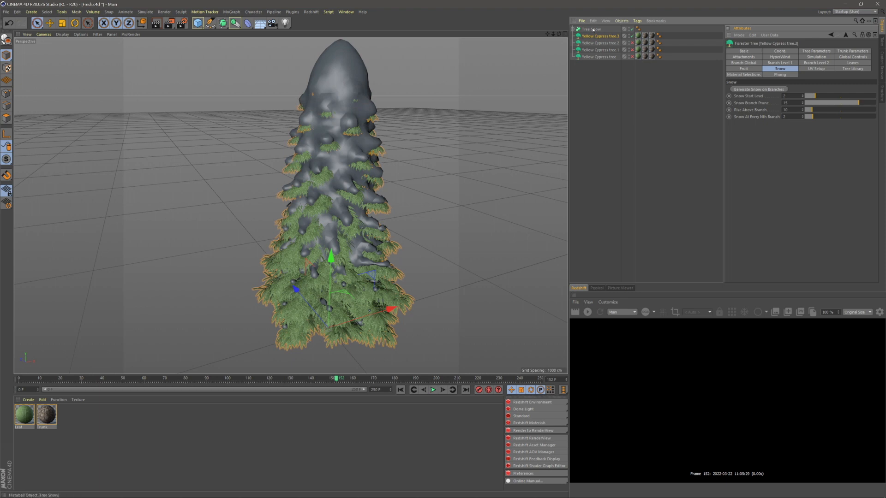
- Undo the last snow generation and generate snow at a Snow Branch Prune of 10 on every 3rd branch
{"action": "key", "text": "ctrl+z"}
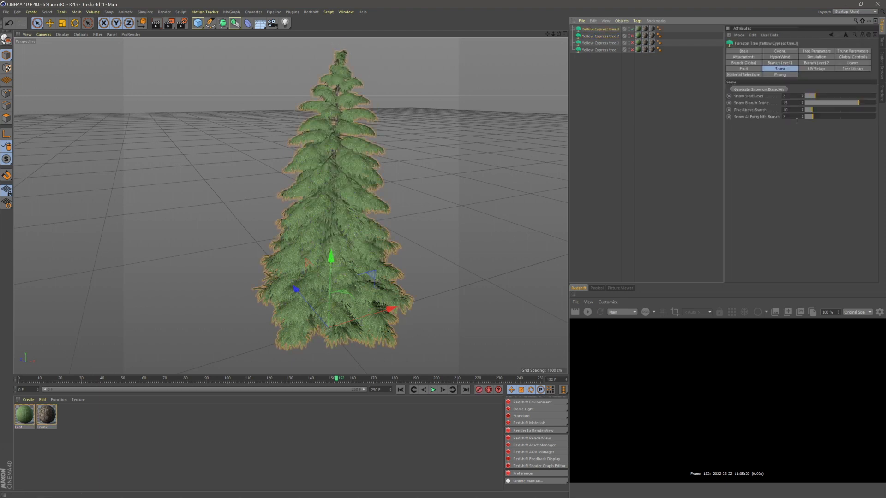
{"action": "left_click_drag", "start_coordinate": [793, 102], "coordinate": [780, 104]}
{"action": "type", "text": "10"}
{"action": "key", "text": "Return"}
{"action": "left_click", "coordinate": [792, 120]}
{"action": "type", "text": "3"}
{"action": "key", "text": "Return"}
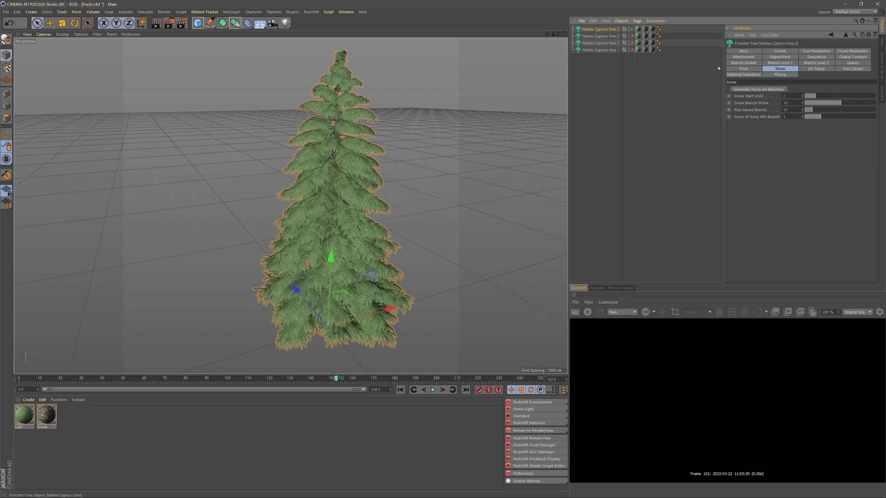
{"action": "left_click", "coordinate": [745, 89]}
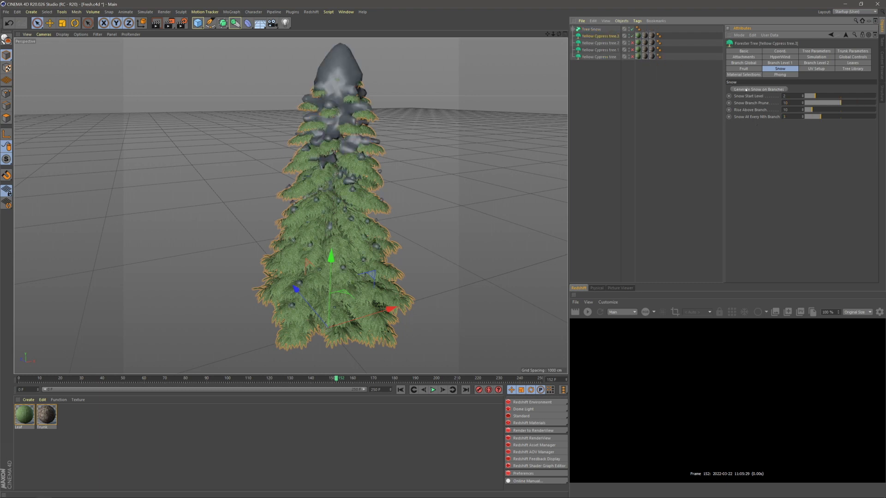
- Delete the Tree Snow object, set Snow At Every Nth Branch to 2 on Yellow Cypress tree.3 and regenerate the snow
{"action": "left_click", "coordinate": [590, 30]}
{"action": "key", "text": "Delete"}
{"action": "left_click", "coordinate": [591, 30]}
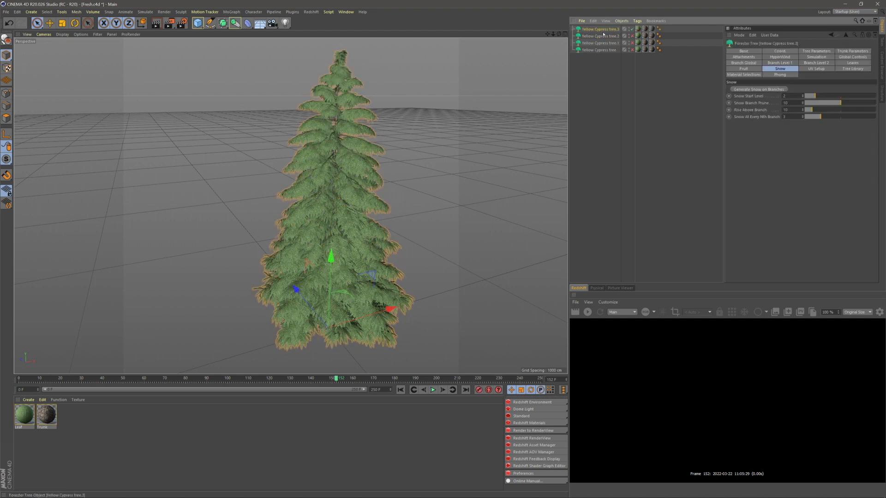
{"action": "left_click", "coordinate": [788, 117]}
{"action": "type", "text": "2"}
{"action": "key", "text": "Return"}
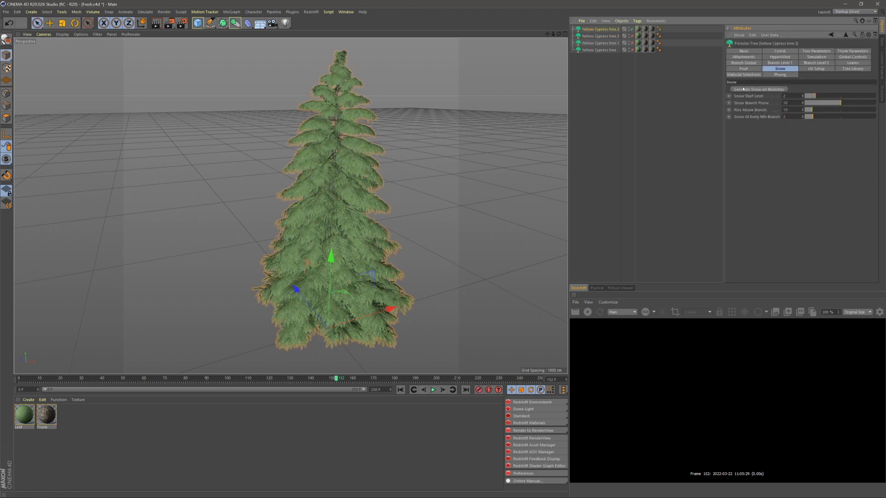
{"action": "left_click", "coordinate": [755, 90]}
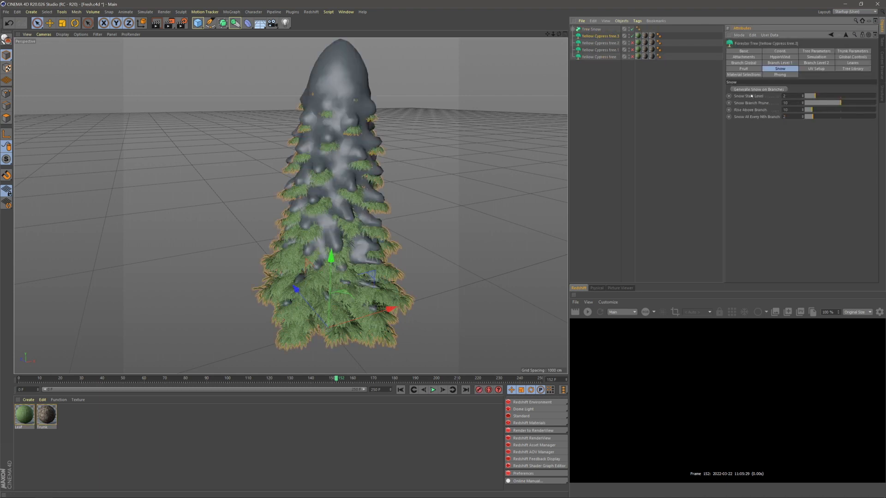
- Replace the Tree Snow object with snow generated at a Snow Branch Prune of 7 and inspect its coverage
{"action": "left_click", "coordinate": [592, 29]}
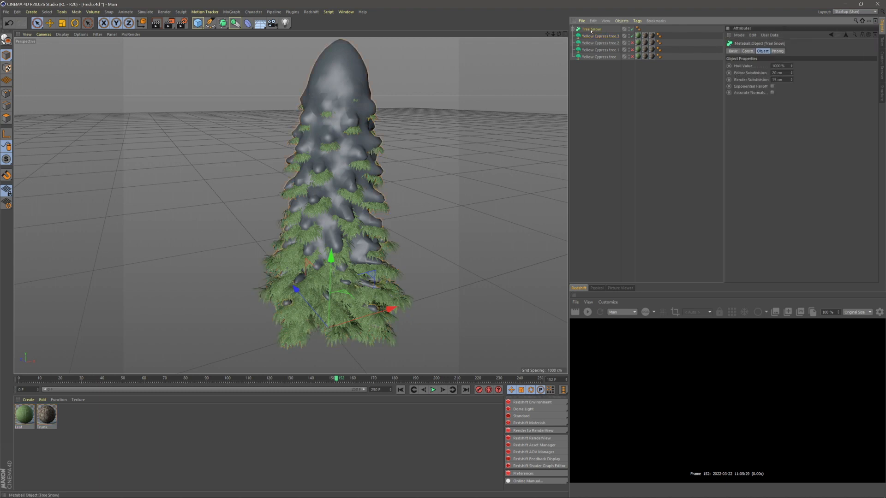
{"action": "key", "text": "Delete"}
{"action": "left_click", "coordinate": [599, 29]}
{"action": "double_click", "coordinate": [786, 103]}
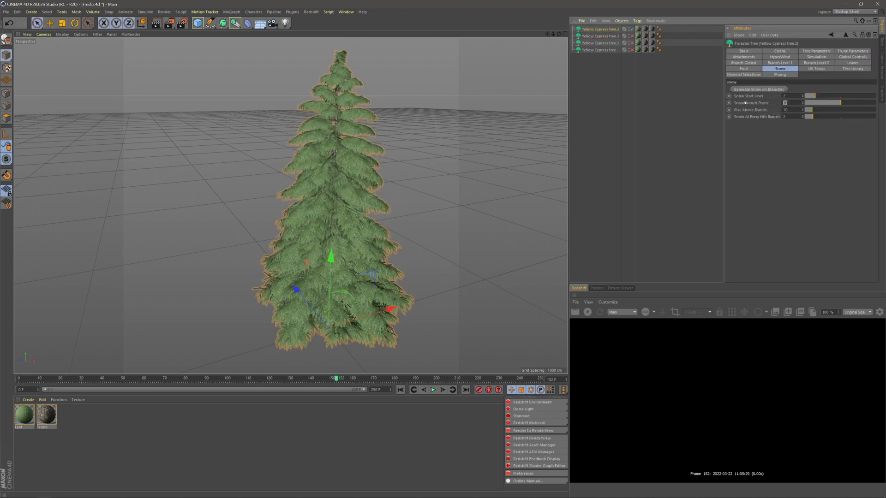
{"action": "type", "text": "7"}
{"action": "key", "text": "Return"}
{"action": "left_click", "coordinate": [762, 90]}
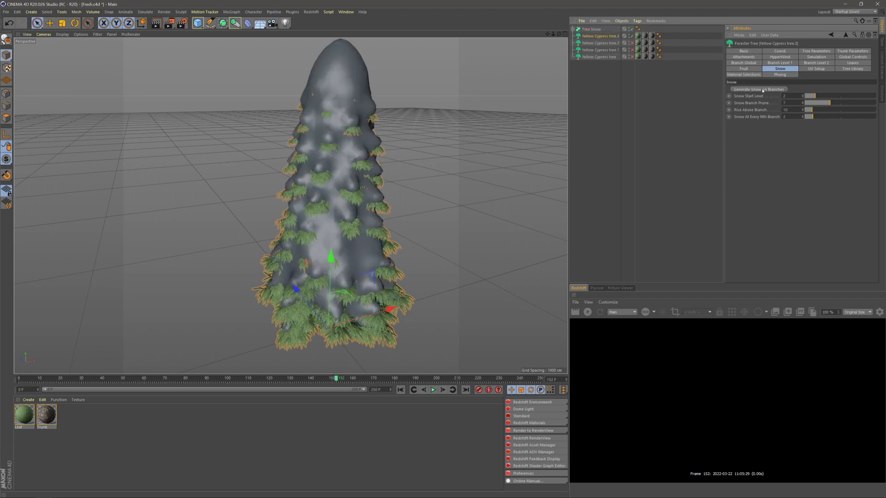
{"action": "left_click", "coordinate": [633, 145]}
{"action": "left_click_drag", "start_coordinate": [305, 189], "coordinate": [371, 284], "text": "alt"}
{"action": "middle_click_drag", "start_coordinate": [392, 261], "coordinate": [358, 247], "text": "alt"}
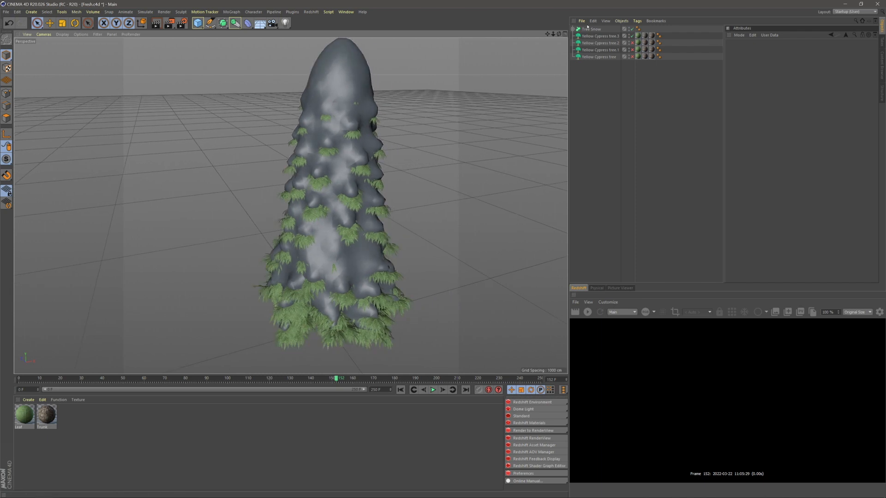
- Delete the Tree Snow object and generate snow on Yellow Cypress tree.3 with Rise Above Branch set to 0
{"action": "left_click", "coordinate": [589, 29]}
{"action": "left_click", "coordinate": [598, 36]}
{"action": "left_click", "coordinate": [593, 29]}
{"action": "key", "text": "Delete"}
{"action": "left_click", "coordinate": [594, 29]}
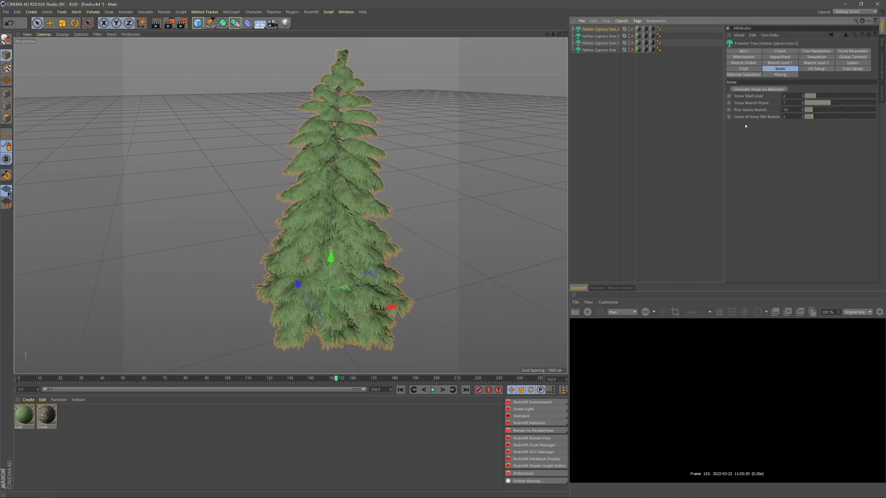
{"action": "double_click", "coordinate": [785, 110]}
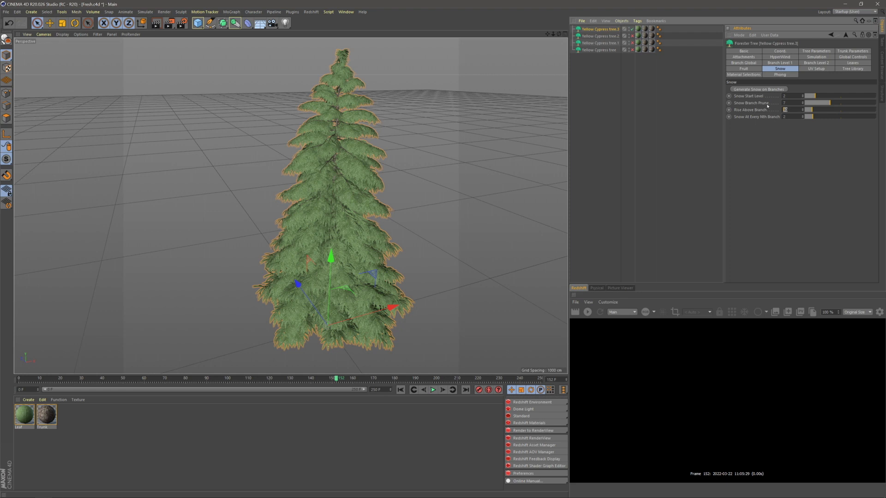
{"action": "type", "text": "0"}
{"action": "key", "text": "Return"}
{"action": "left_click", "coordinate": [777, 88]}
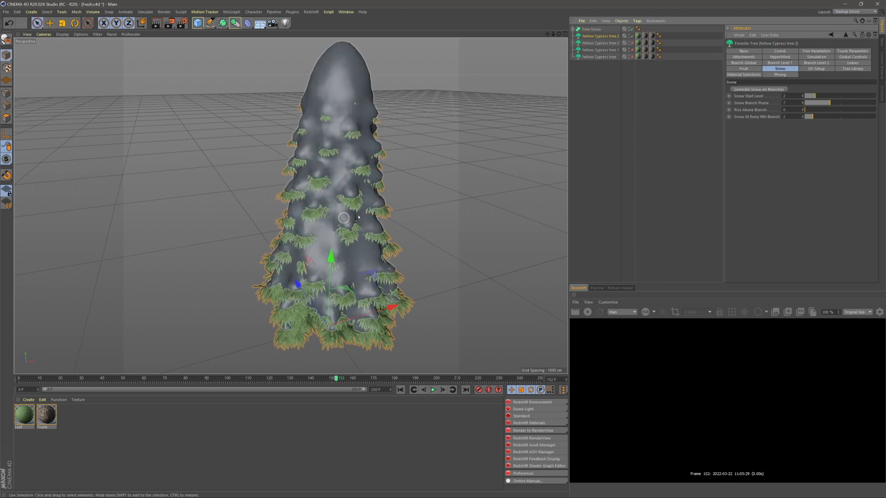
- Undo the last snow generation, regenerate the snow with Rise Above Branch set to 30 and inspect it up close
{"action": "key", "text": "ctrl+z"}
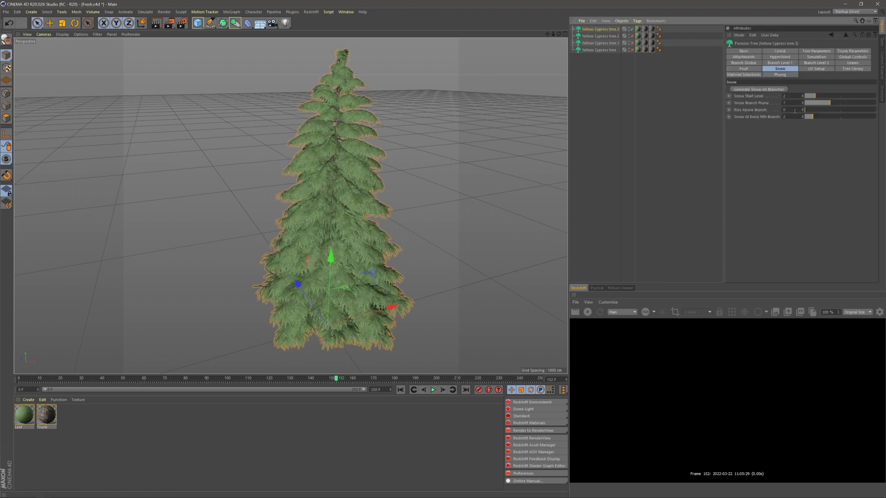
{"action": "left_click", "coordinate": [785, 110]}
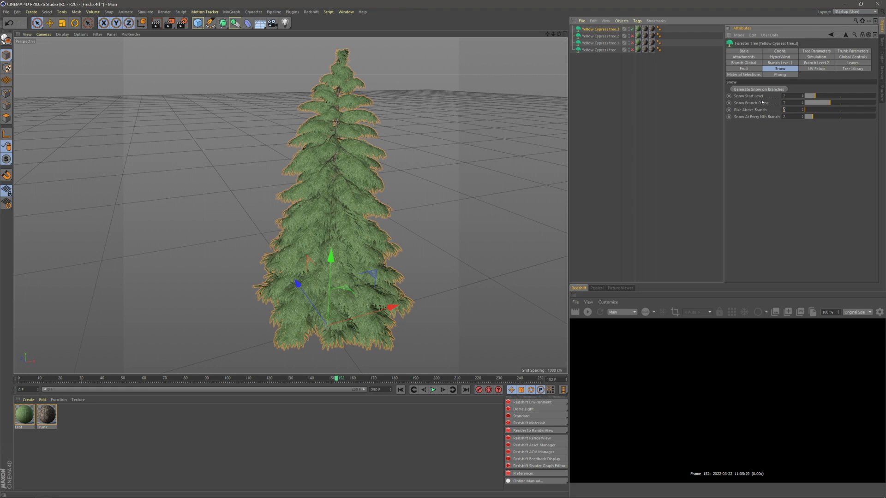
{"action": "type", "text": "30"}
{"action": "key", "text": "Return"}
{"action": "left_click", "coordinate": [759, 89]}
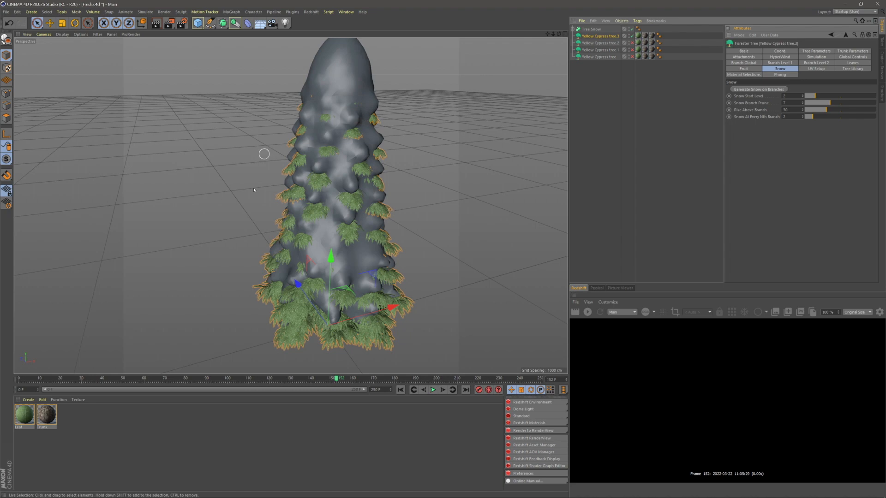
{"action": "scroll", "coordinate": [333, 195], "scroll_direction": "up", "scroll_amount": 10}
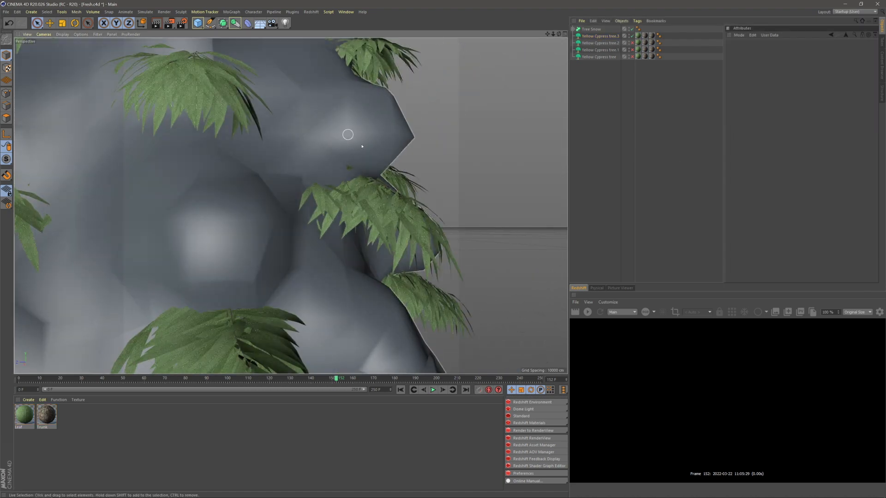
{"action": "scroll", "coordinate": [377, 149], "scroll_direction": "down", "scroll_amount": 10}
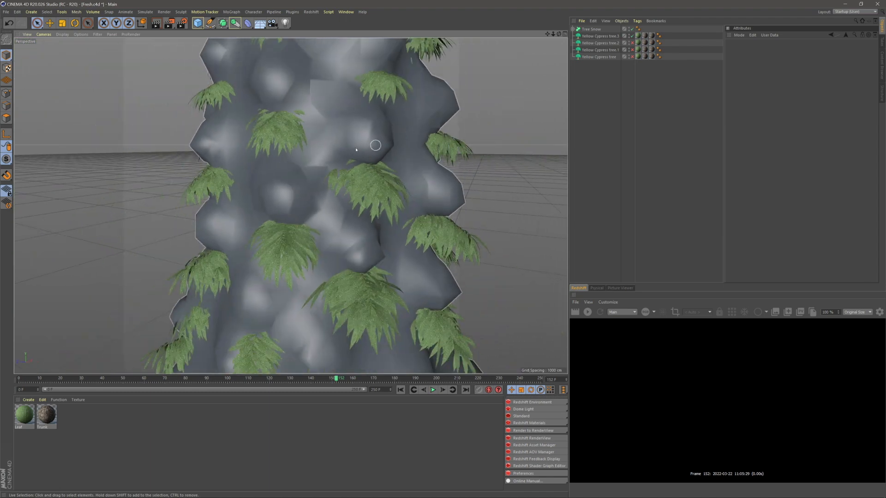
- Replace the Tree Snow object on Yellow Cypress tree.3 with snow generated at a Rise Above Branch of 15
{"action": "left_click", "coordinate": [596, 29]}
{"action": "key", "text": "Delete"}
{"action": "left_click", "coordinate": [600, 29]}
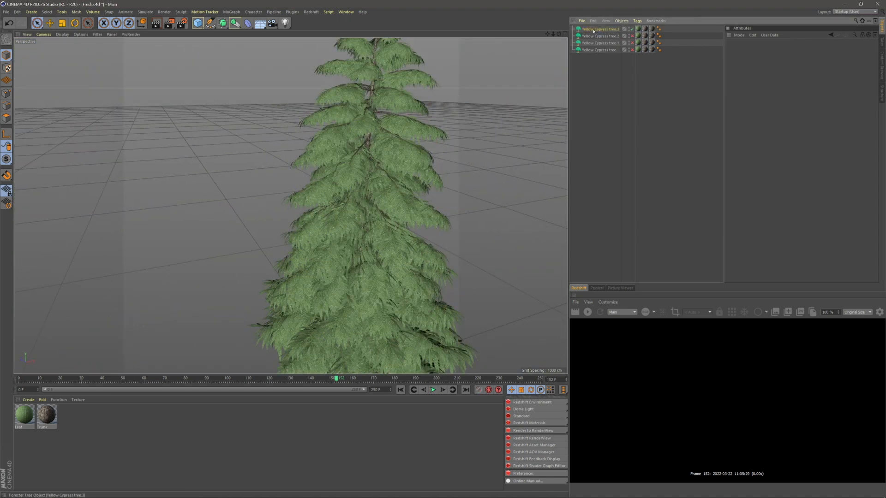
{"action": "type", "text": "15"}
{"action": "key", "text": "Return"}
{"action": "left_click", "coordinate": [768, 90]}
{"action": "left_click_drag", "start_coordinate": [336, 245], "coordinate": [376, 236], "text": "alt"}
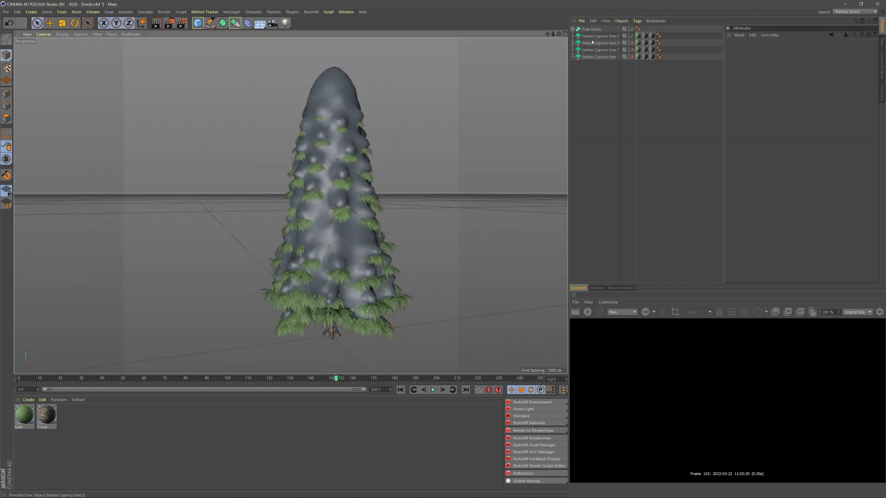
- Make the Tree Snow object a child of Yellow Cypress tree.3
{"action": "left_click", "coordinate": [592, 29]}
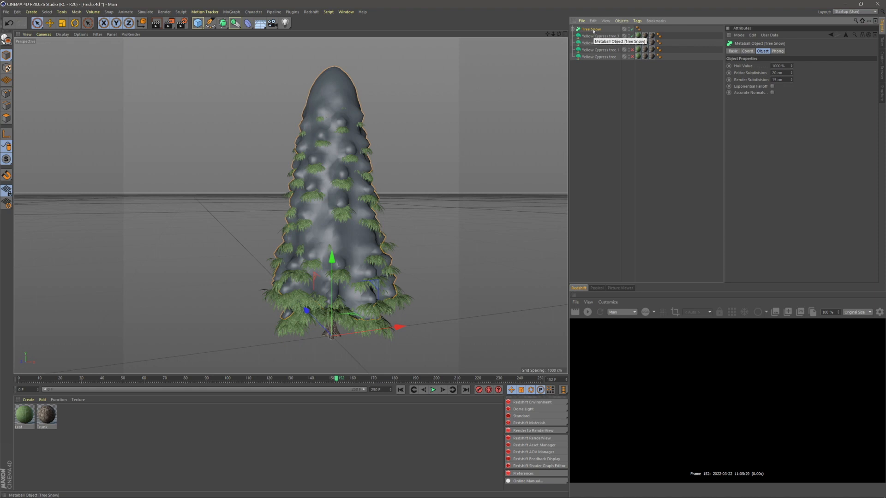
{"action": "left_click_drag", "start_coordinate": [594, 38], "coordinate": [602, 38]}
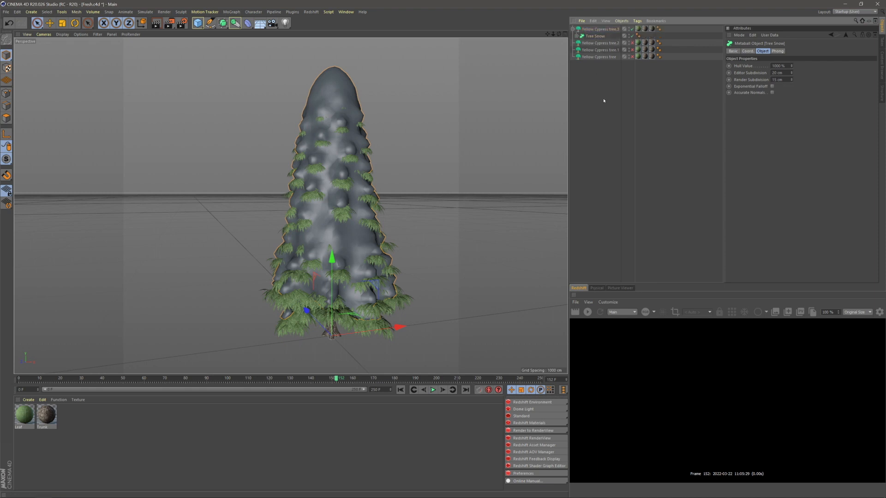
{"action": "left_click", "coordinate": [594, 30]}
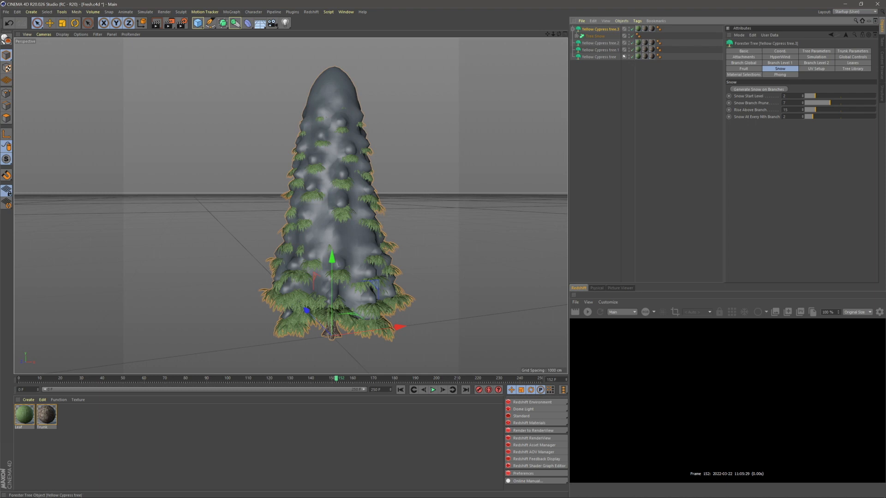
- Generate snow on Yellow Cypress tree.2 with Snow Branch Prune 7, Rise Above Branch 15 and every 2nd branch, and nest it under that tree
{"action": "left_click", "coordinate": [606, 43]}
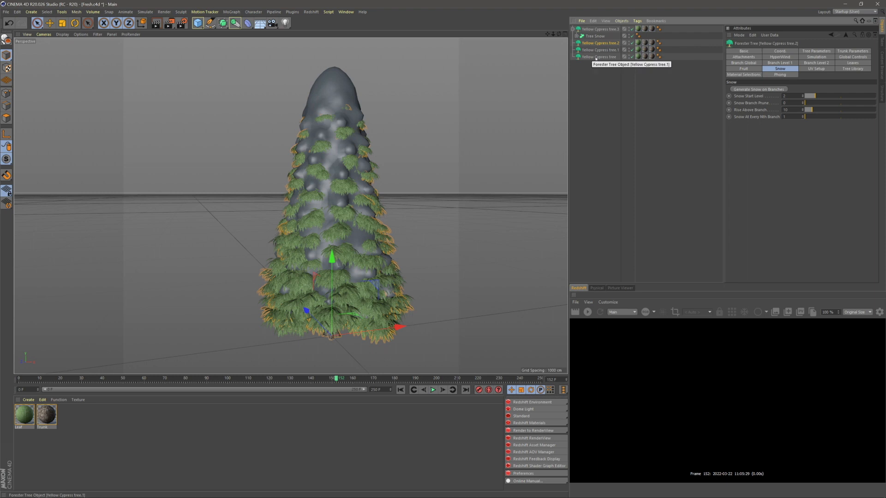
{"action": "left_click", "coordinate": [597, 37]}
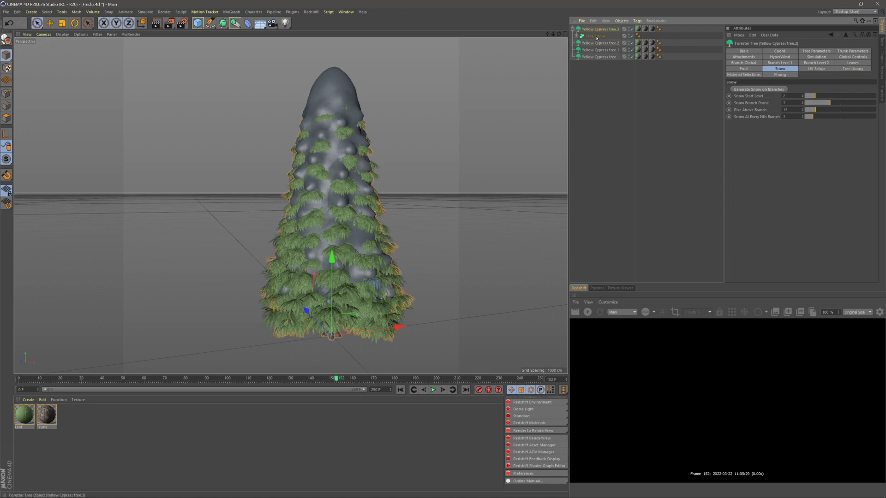
{"action": "left_click", "coordinate": [600, 57]}
{"action": "left_click", "coordinate": [600, 42]}
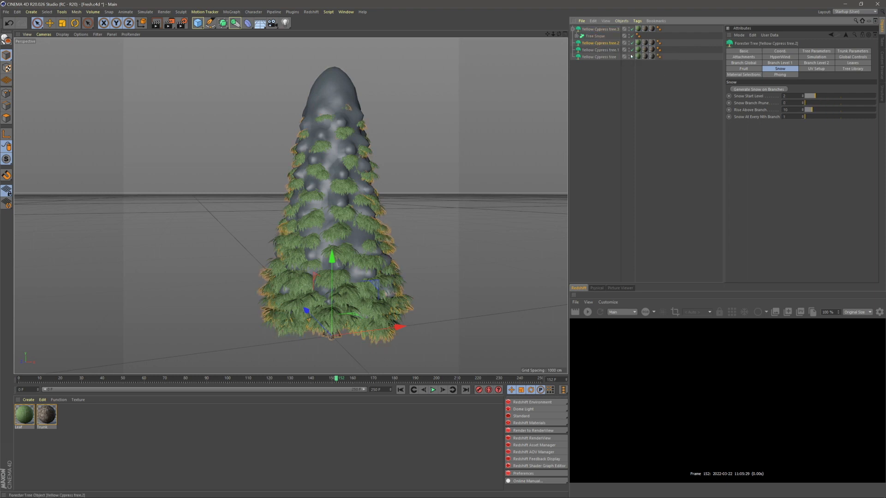
{"action": "type", "text": "7"}
{"action": "key", "text": "Tab"}
{"action": "type", "text": "15"}
{"action": "key", "text": "Tab"}
{"action": "type", "text": "2"}
{"action": "key", "text": "Tab"}
{"action": "left_click", "coordinate": [755, 90]}
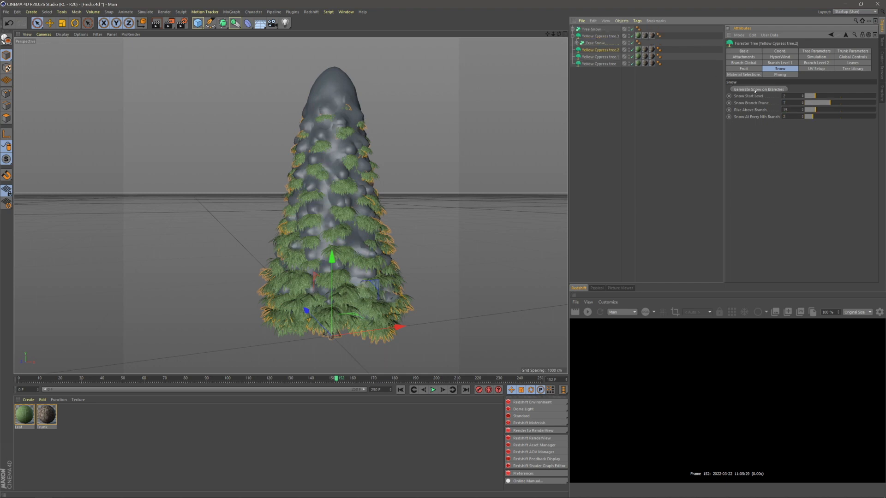
{"action": "left_click_drag", "start_coordinate": [596, 31], "coordinate": [599, 50]}
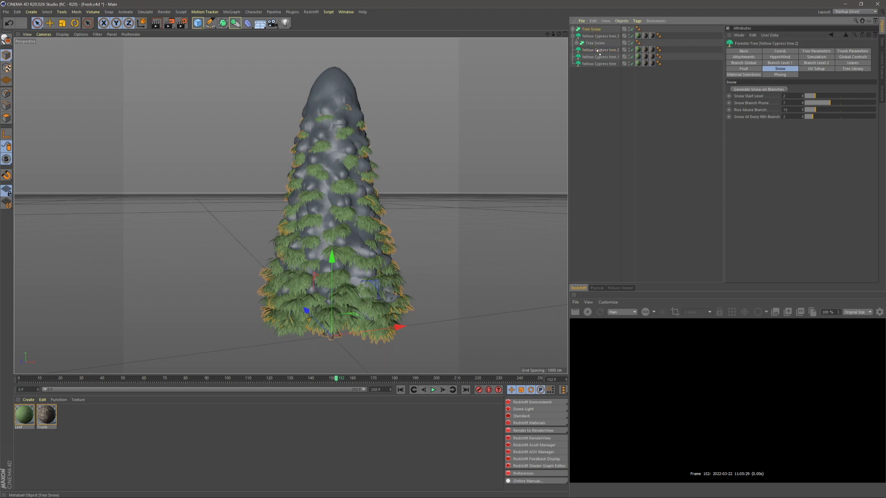
- Generate snow on Yellow Cypress tree.1 with Snow Branch Prune 7, Rise Above Branch 15 and every 2nd branch, nesting it under that tree
{"action": "left_click", "coordinate": [600, 57]}
{"action": "left_click", "coordinate": [776, 95]}
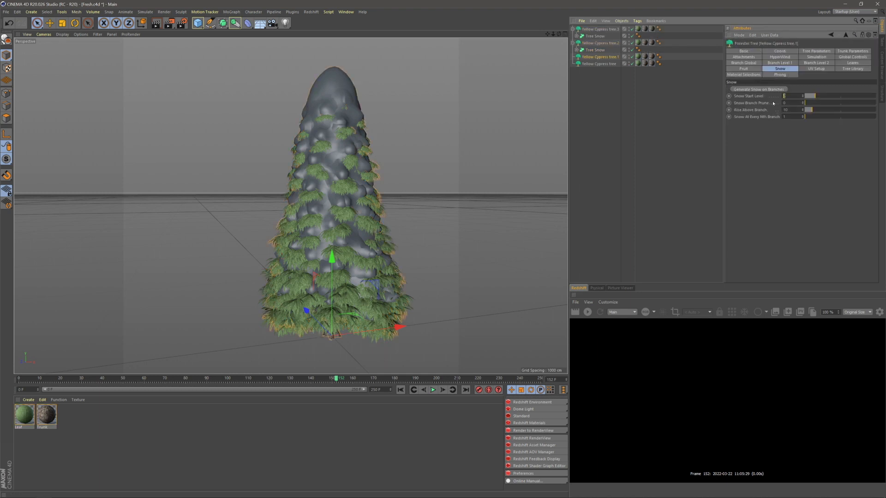
{"action": "type", "text": "15"}
{"action": "left_click", "coordinate": [795, 118]}
{"action": "type", "text": "2"}
{"action": "key", "text": "Return"}
{"action": "left_click", "coordinate": [769, 90]}
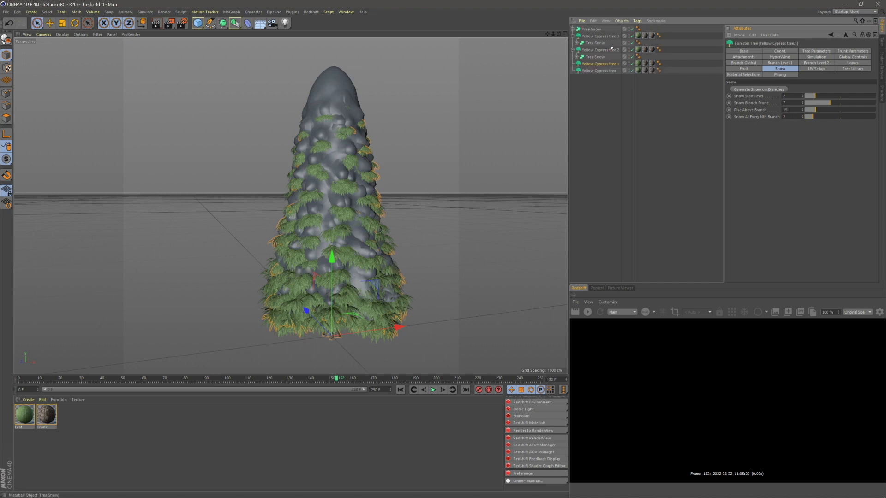
{"action": "left_click", "coordinate": [595, 65]}
- Generate snow on the original Yellow Cypress tree with Snow Branch Prune 7, Rise Above Branch 15 and every 2nd branch, nested beneath it
{"action": "left_click", "coordinate": [598, 70]}
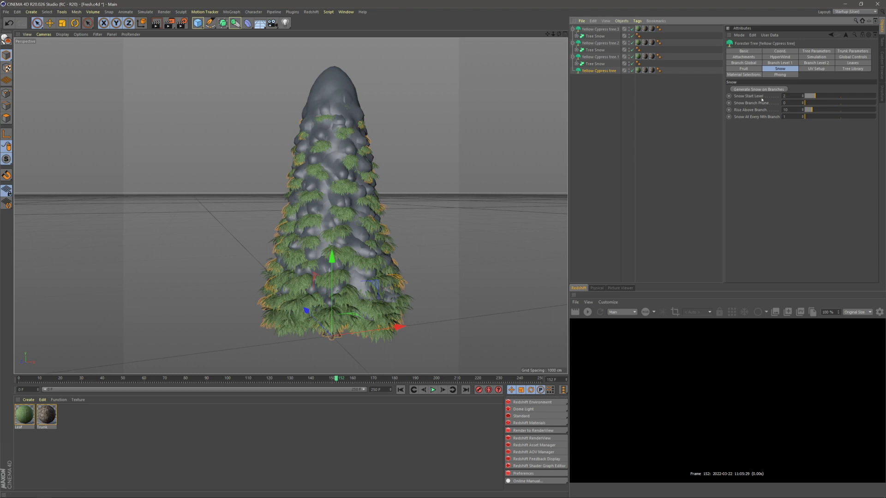
{"action": "double_click", "coordinate": [789, 97]}
{"action": "key", "text": "Tab"}
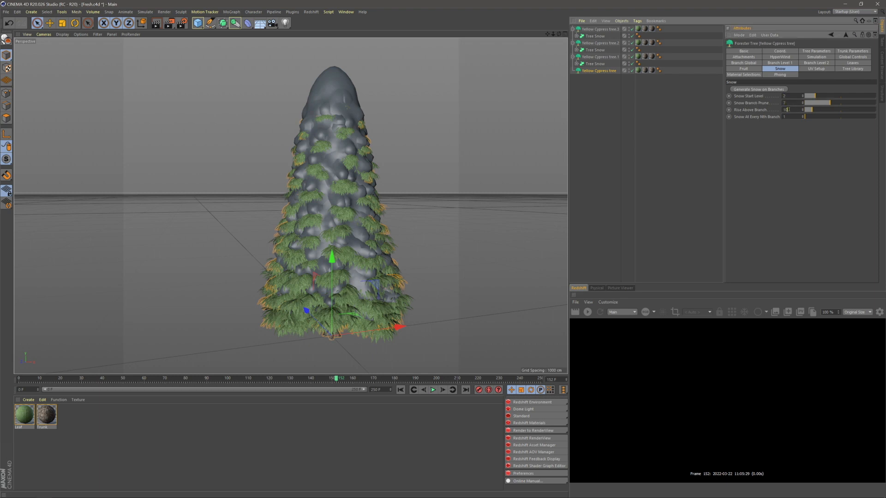
{"action": "type", "text": "15"}
{"action": "key", "text": "Tab"}
{"action": "type", "text": "2"}
{"action": "key", "text": "Return"}
{"action": "left_click", "coordinate": [757, 90]}
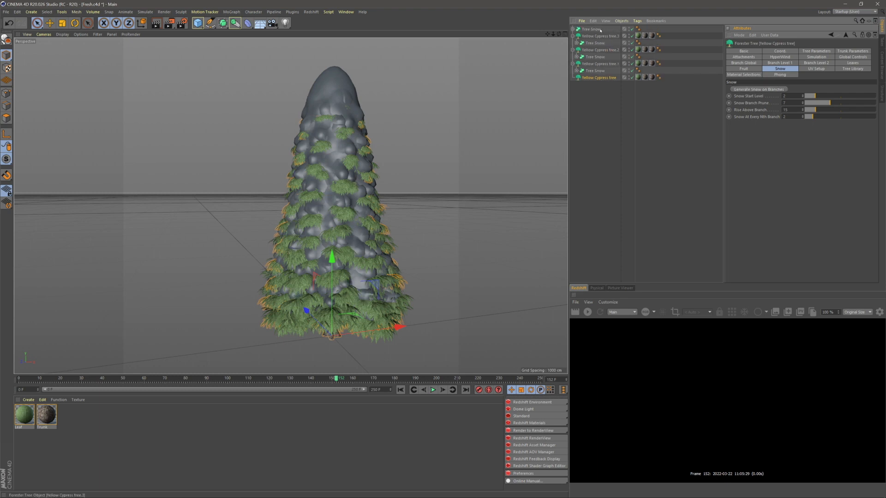
{"action": "left_click_drag", "start_coordinate": [597, 75], "coordinate": [599, 79]}
{"action": "left_click", "coordinate": [605, 91]}
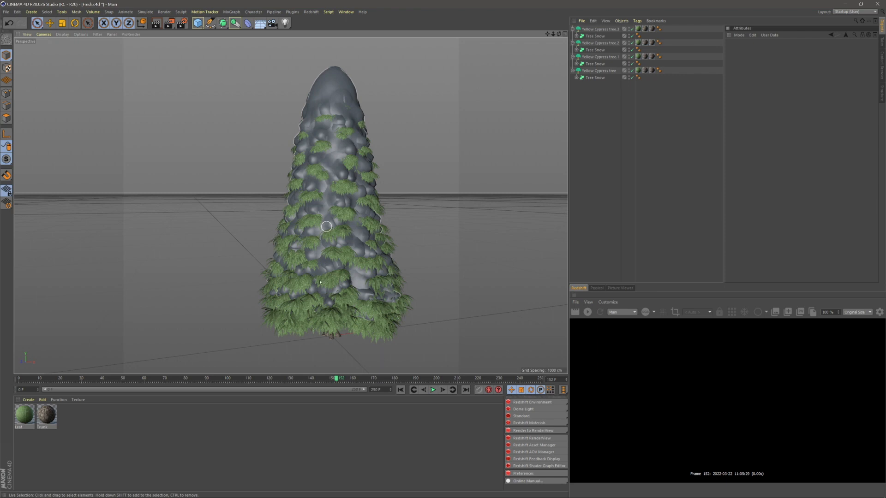
- Spread the overlapping snow-covered trees along the X axis into a row of four separate trees
{"action": "scroll", "coordinate": [326, 249], "scroll_direction": "down", "scroll_amount": 4}
{"action": "left_click_drag", "start_coordinate": [325, 249], "coordinate": [327, 286], "text": "alt"}
{"action": "left_click", "coordinate": [596, 31]}
{"action": "left_click_drag", "start_coordinate": [392, 274], "coordinate": [277, 292]}
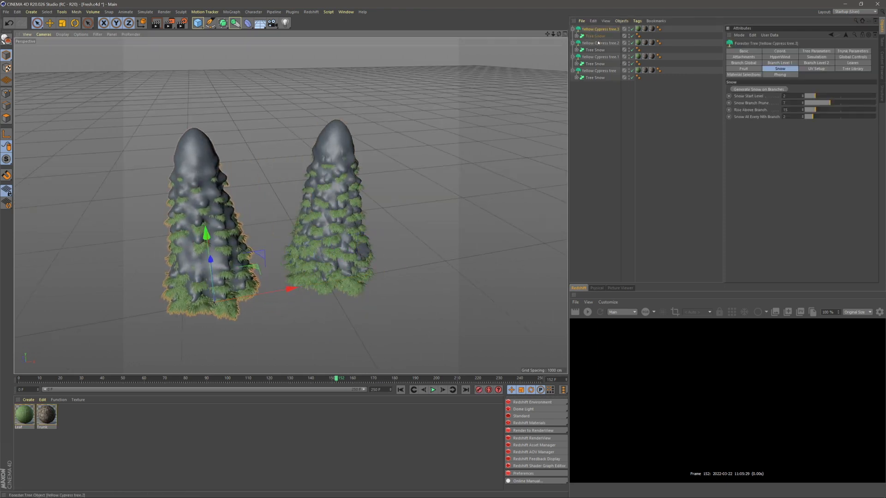
{"action": "left_click", "coordinate": [600, 71]}
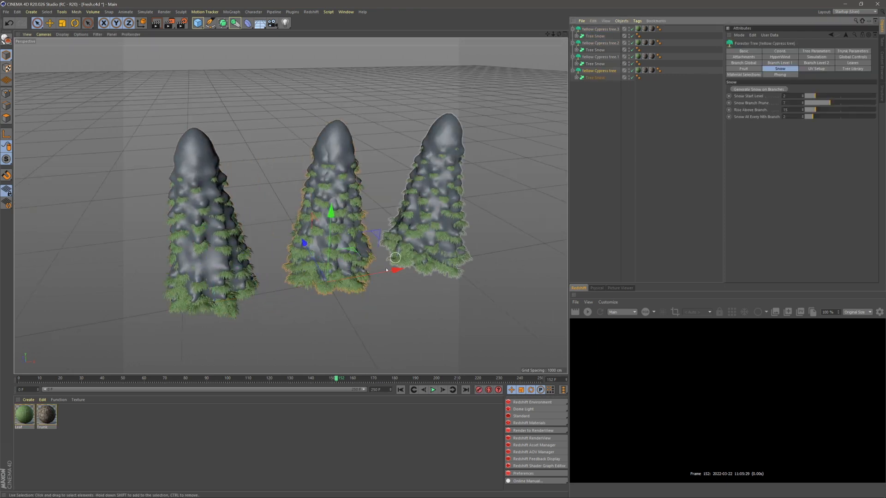
{"action": "left_click_drag", "start_coordinate": [394, 273], "coordinate": [557, 247]}
{"action": "left_click", "coordinate": [645, 214]}
{"action": "scroll", "coordinate": [376, 246], "scroll_direction": "down", "scroll_amount": 2}
{"action": "left_click_drag", "start_coordinate": [376, 246], "coordinate": [332, 230], "text": "alt"}
{"action": "scroll", "coordinate": [342, 229], "scroll_direction": "down", "scroll_amount": 3}
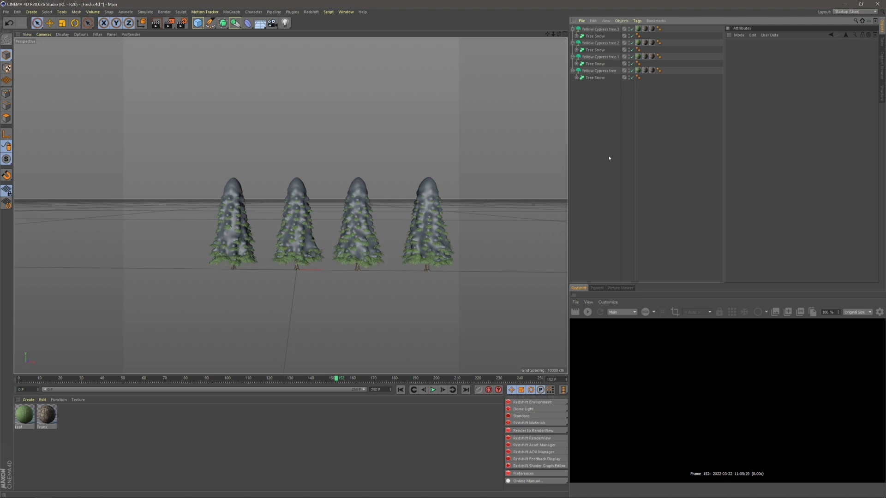
- Add a plane beneath the trees and scale it up into a large ground surface
{"action": "left_click", "coordinate": [198, 22]}
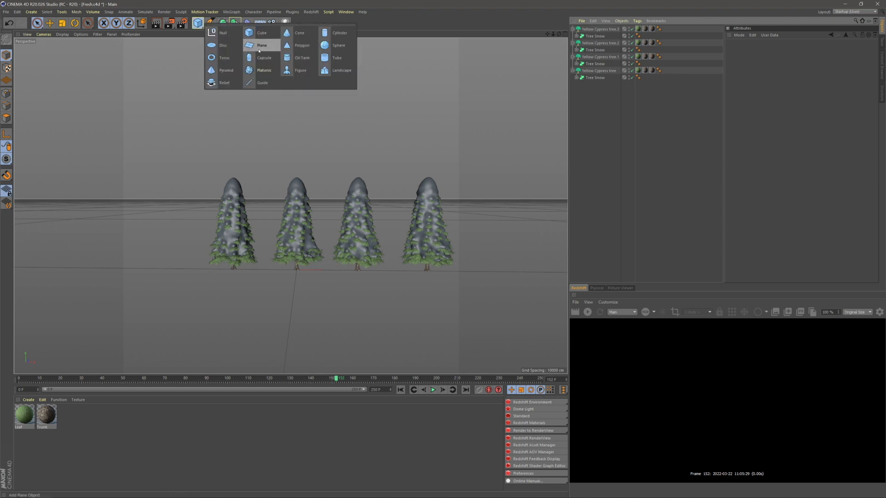
{"action": "left_click", "coordinate": [258, 46]}
{"action": "left_click", "coordinate": [66, 22]}
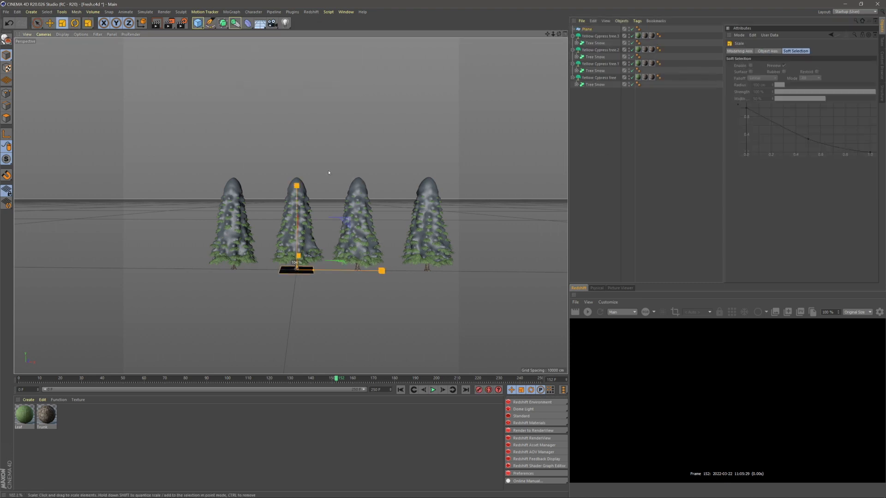
{"action": "left_click_drag", "start_coordinate": [328, 172], "coordinate": [420, 166]}
{"action": "left_click_drag", "start_coordinate": [372, 132], "coordinate": [462, 131]}
{"action": "left_click_drag", "start_coordinate": [333, 124], "coordinate": [398, 125]}
{"action": "scroll", "coordinate": [291, 159], "scroll_direction": "down", "scroll_amount": 2}
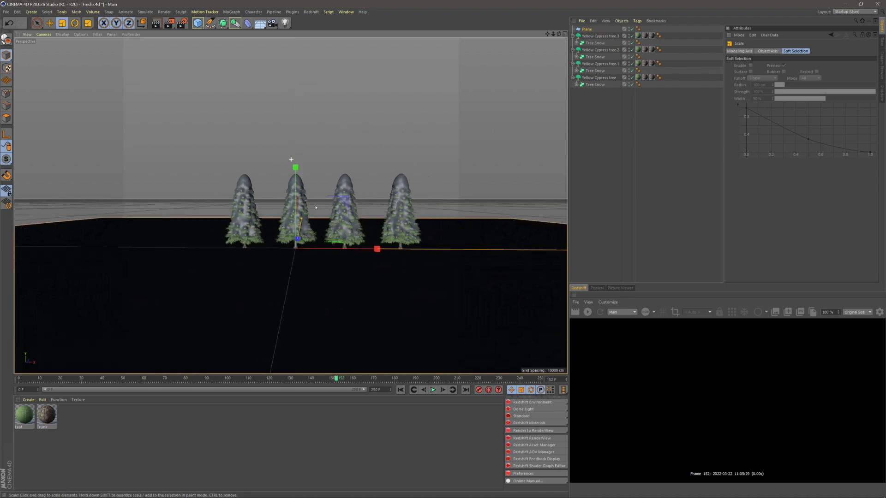
{"action": "left_click_drag", "start_coordinate": [316, 208], "coordinate": [319, 253], "text": "alt"}
{"action": "scroll", "coordinate": [346, 267], "scroll_direction": "down", "scroll_amount": 4}
- Set the ground plane's width and height to 15000 cm each
{"action": "left_click", "coordinate": [586, 29]}
{"action": "left_click", "coordinate": [780, 66]}
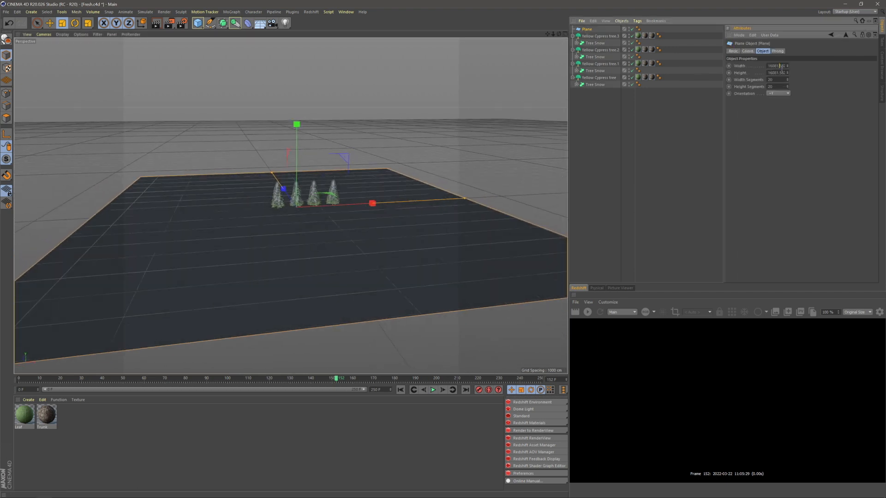
{"action": "type", "text": "15"}
{"action": "key", "text": "Return"}
{"action": "key", "text": "Tab"}
{"action": "type", "text": "1500"}
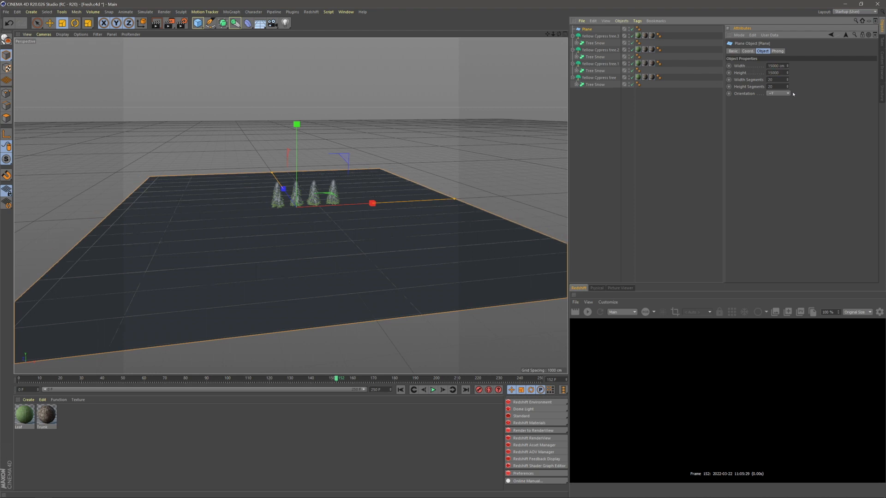
{"action": "key", "text": "Return"}
- Set the ground plane's width and height segments to 400 each
{"action": "left_click_drag", "start_coordinate": [755, 85], "coordinate": [734, 86]}
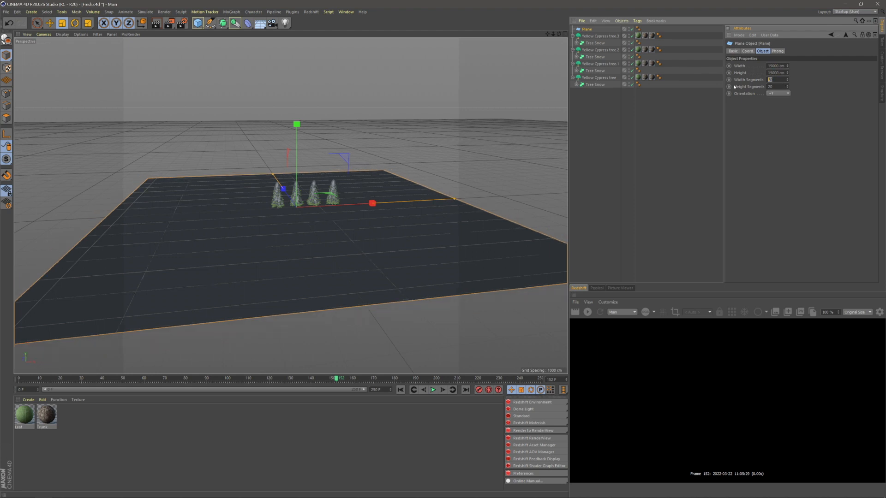
{"action": "type", "text": "400"}
{"action": "key", "text": "Tab"}
{"action": "type", "text": "40"}
- Add a Displacer deformer under the ground plane and load a Noise shader into it
{"action": "left_click", "coordinate": [248, 23]}
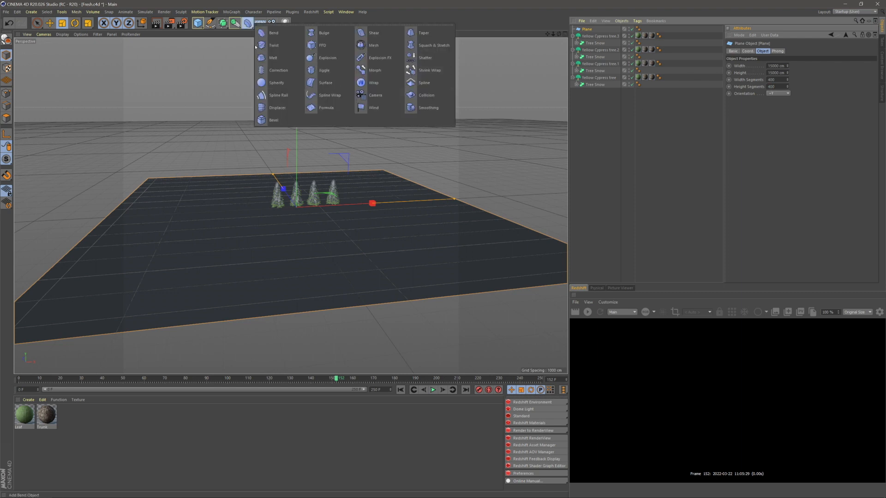
{"action": "left_click", "coordinate": [277, 104]}
{"action": "left_click", "coordinate": [751, 73]}
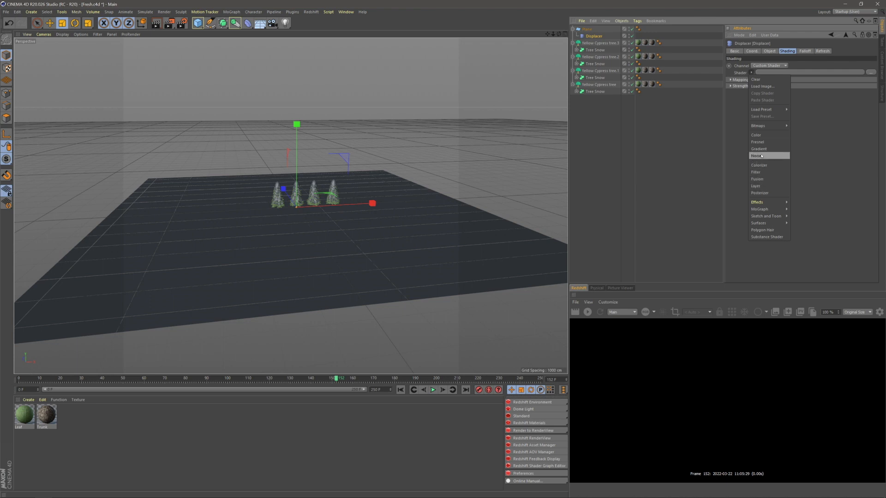
{"action": "left_click", "coordinate": [762, 157]}
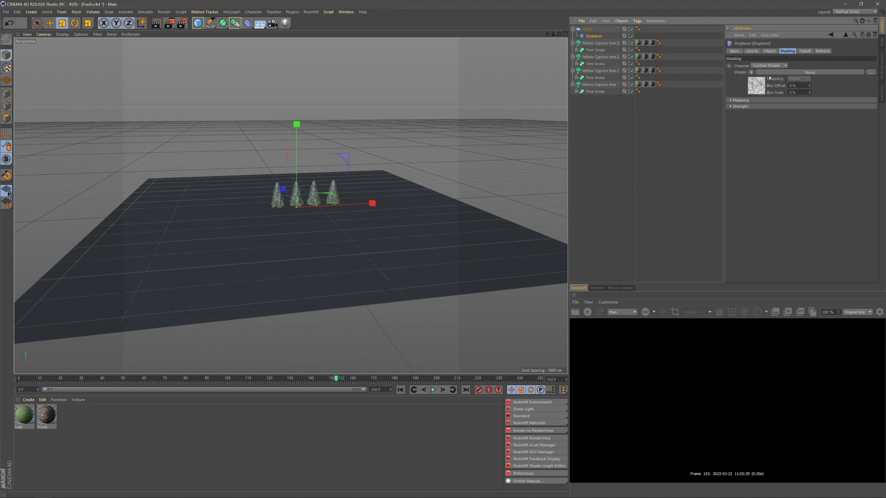
{"action": "left_click", "coordinate": [603, 164]}
{"action": "scroll", "coordinate": [358, 269], "scroll_direction": "up", "scroll_amount": 10}
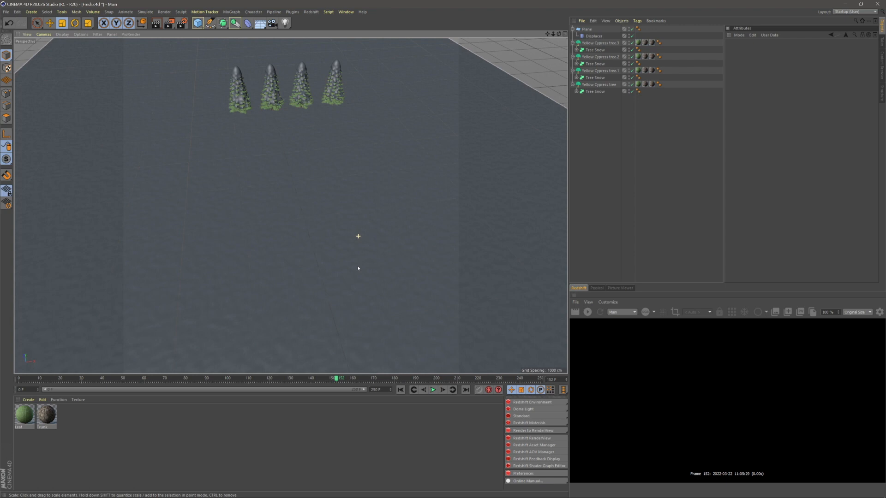
{"action": "scroll", "coordinate": [358, 268], "scroll_direction": "down", "scroll_amount": 8}
- Set the Displacer's height to 150 cm
{"action": "left_click", "coordinate": [600, 31]}
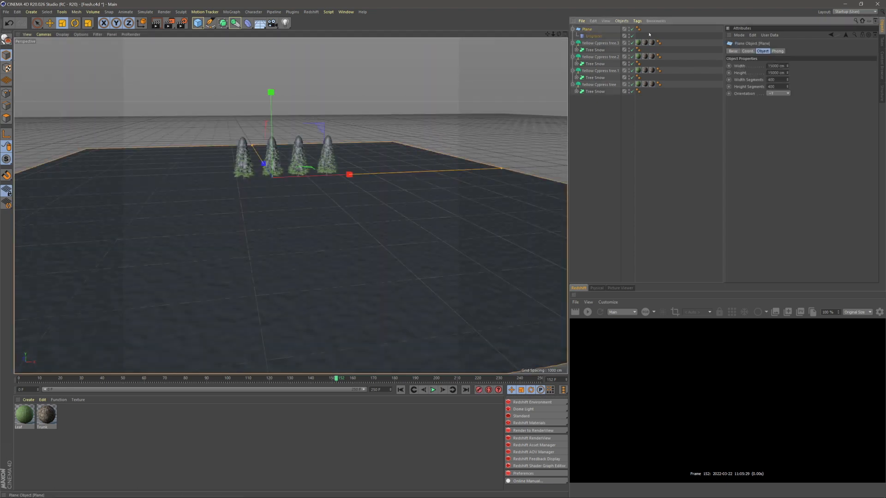
{"action": "left_click", "coordinate": [594, 36]}
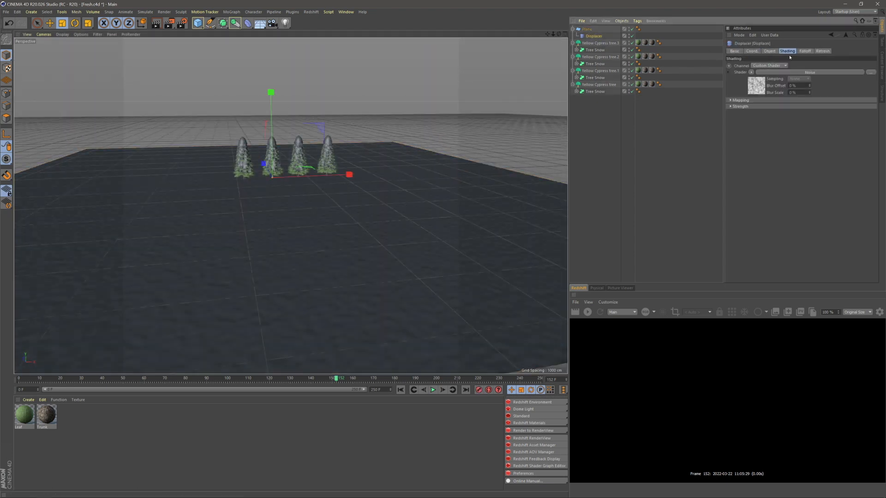
{"action": "left_click", "coordinate": [769, 82]}
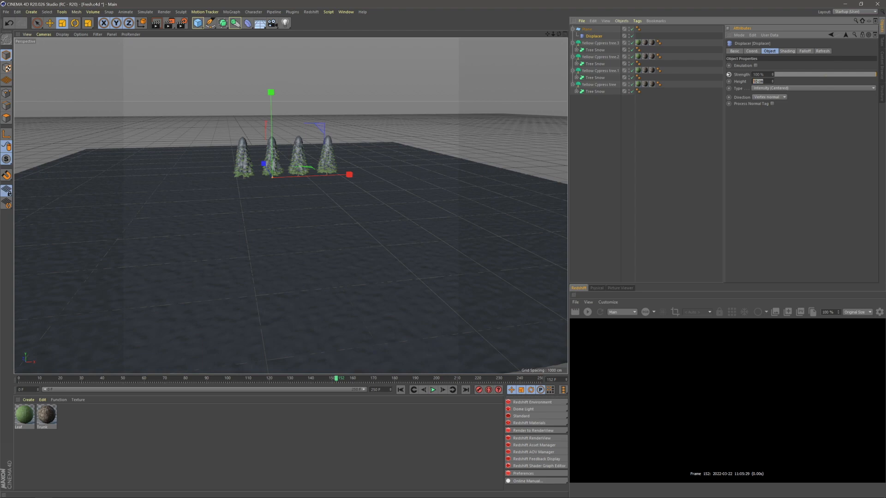
{"action": "type", "text": "150"}
{"action": "key", "text": "Return"}
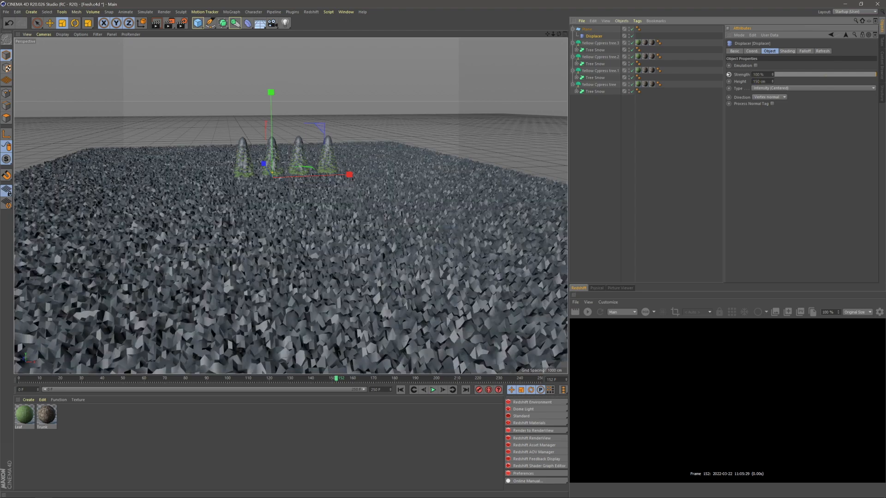
- Change the Displacer's noise type to Naki and set its Global Scale to 8000%
{"action": "left_click", "coordinate": [787, 51]}
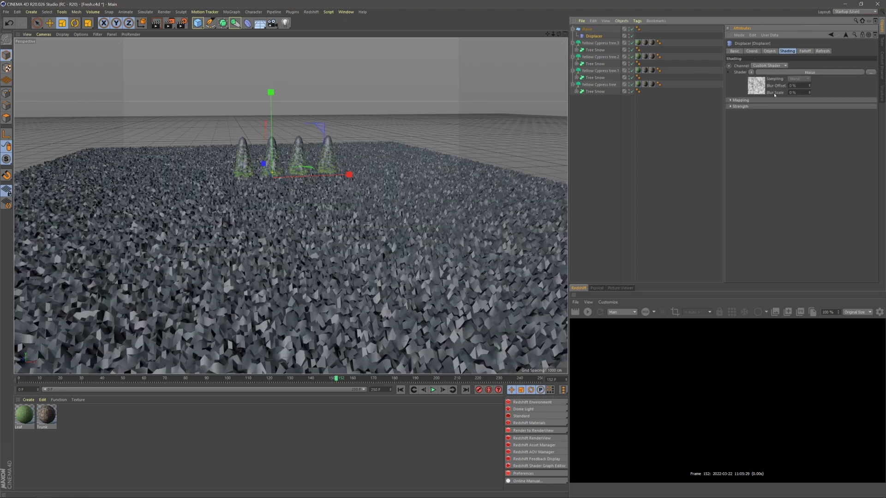
{"action": "left_click", "coordinate": [775, 84]}
{"action": "left_click", "coordinate": [796, 127]}
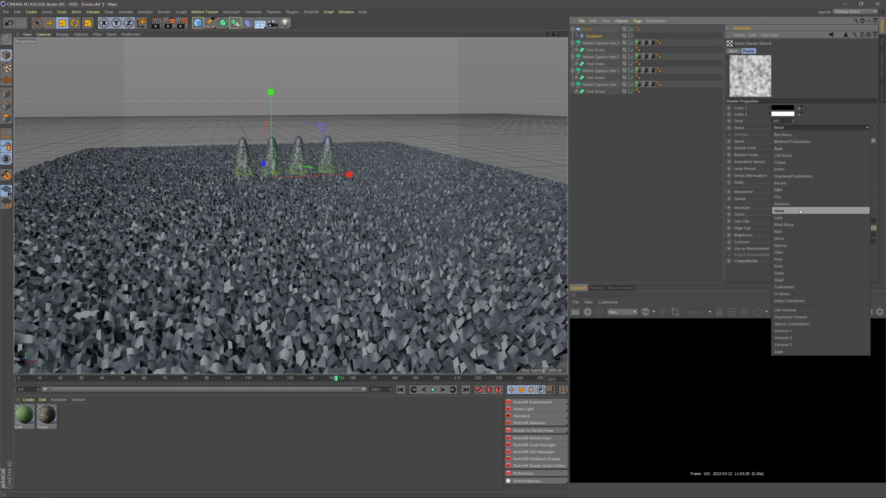
{"action": "left_click", "coordinate": [795, 232]}
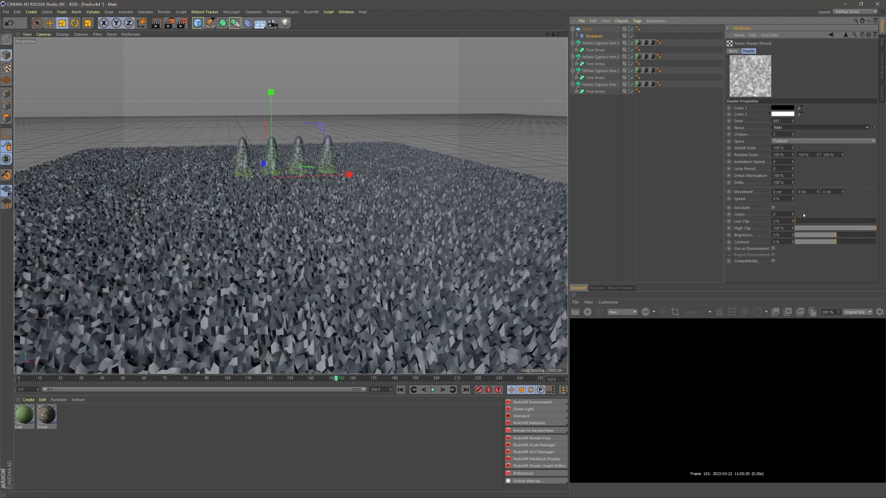
{"action": "left_click", "coordinate": [787, 148]}
{"action": "type", "text": "8000"}
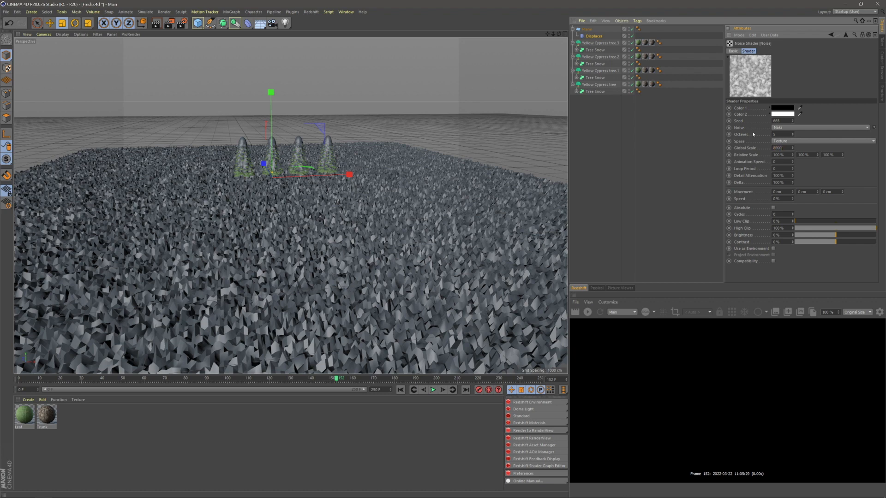
{"action": "key", "text": "Return"}
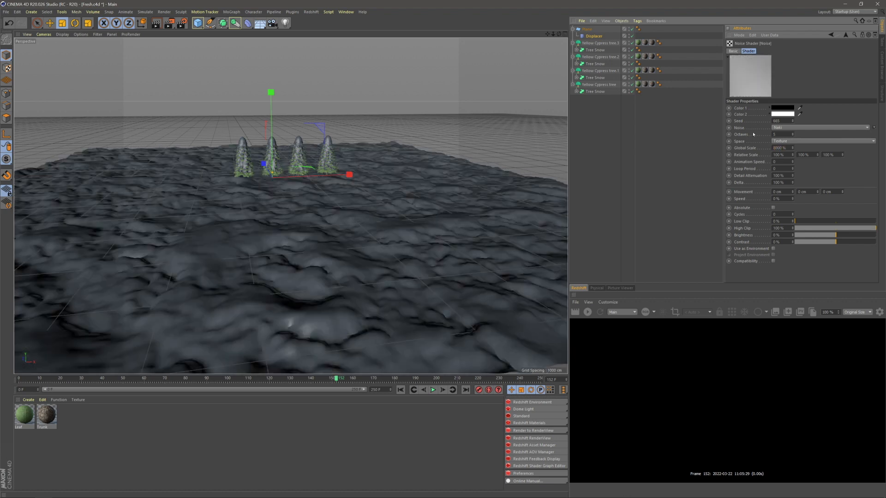
- Increase the noise's Global Scale to 12000% and then to 15000%
{"action": "left_click", "coordinate": [787, 149]}
{"action": "type", "text": "12000"}
{"action": "key", "text": "Return"}
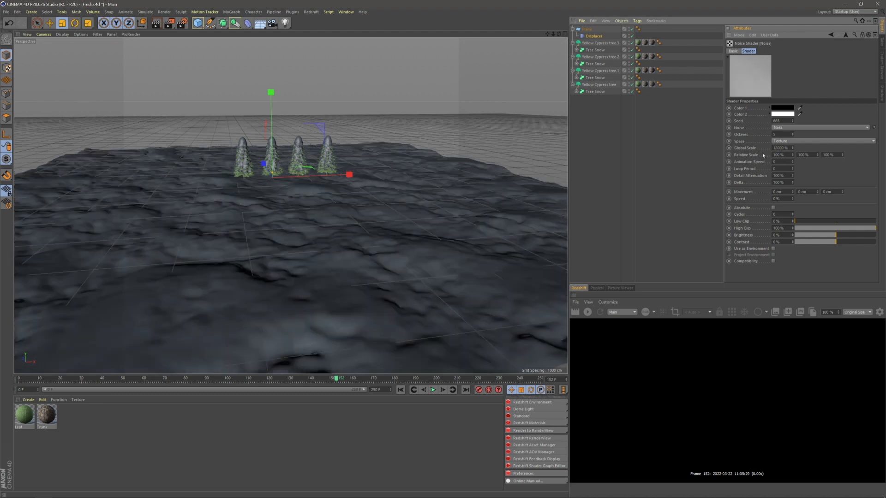
{"action": "key", "text": "Return"}
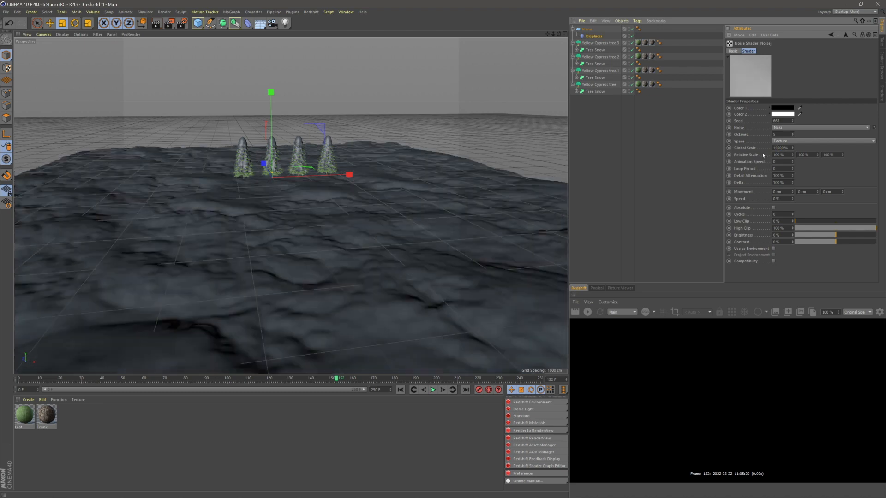
- Add a camera with a Protection tag for a ground-level view of the trees and show a second perspective viewport
{"action": "left_click_drag", "start_coordinate": [344, 296], "coordinate": [354, 243], "text": "alt"}
{"action": "left_click", "coordinate": [276, 24]}
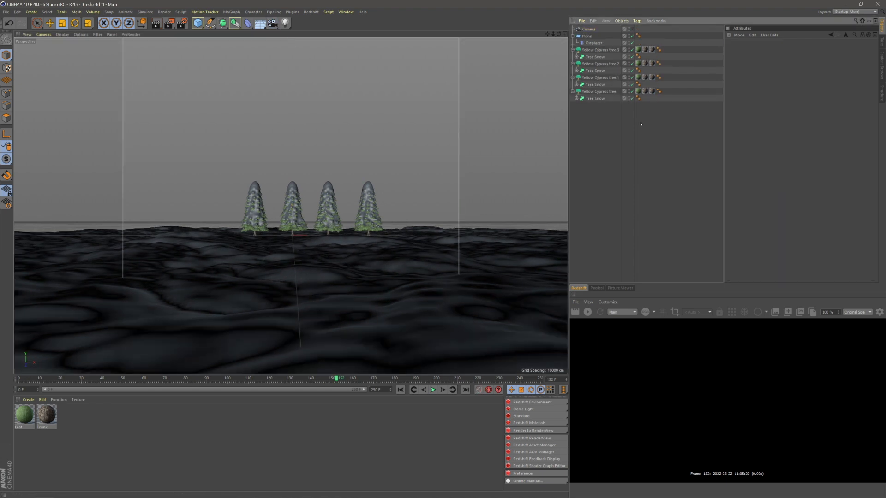
{"action": "right_click", "coordinate": [586, 30]}
{"action": "mouse_move", "coordinate": [646, 32]}
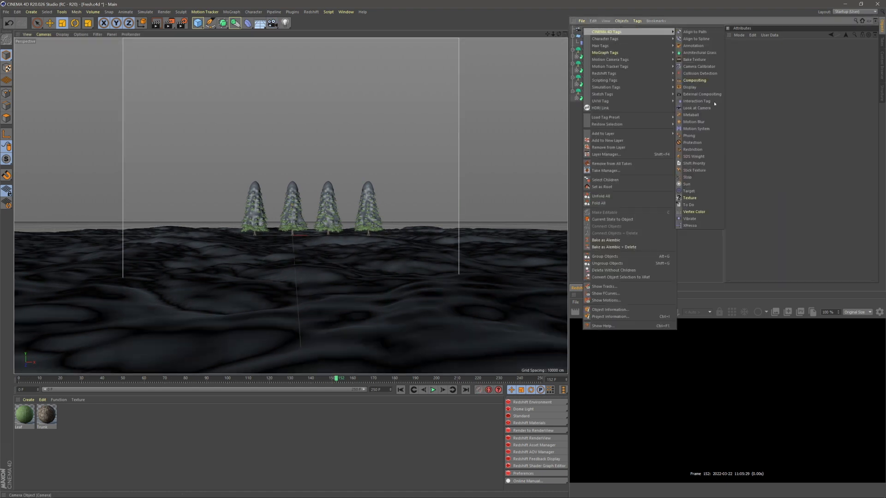
{"action": "left_click", "coordinate": [692, 143]}
{"action": "left_click", "coordinate": [597, 288]}
{"action": "left_click", "coordinate": [617, 296]}
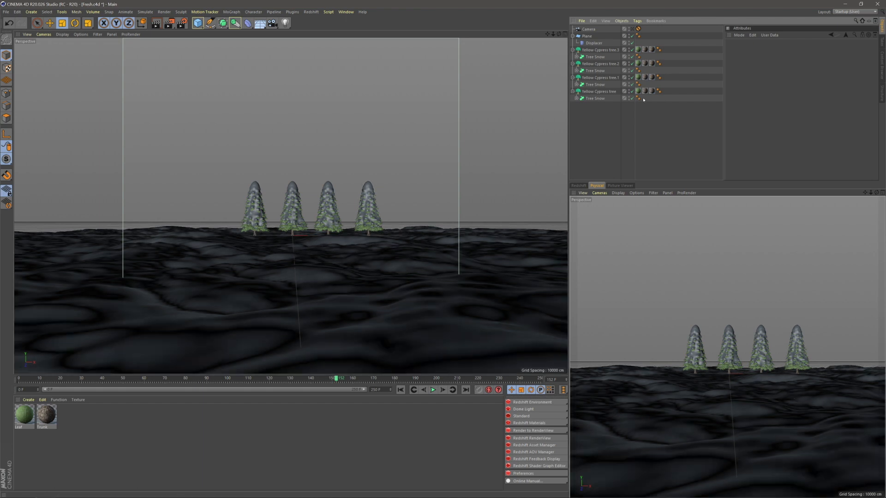
- Wrap the Displacer's noise in a Layer shader and add a Gradient shader above the noise layer
{"action": "left_click", "coordinate": [594, 43]}
{"action": "left_click", "coordinate": [769, 72]}
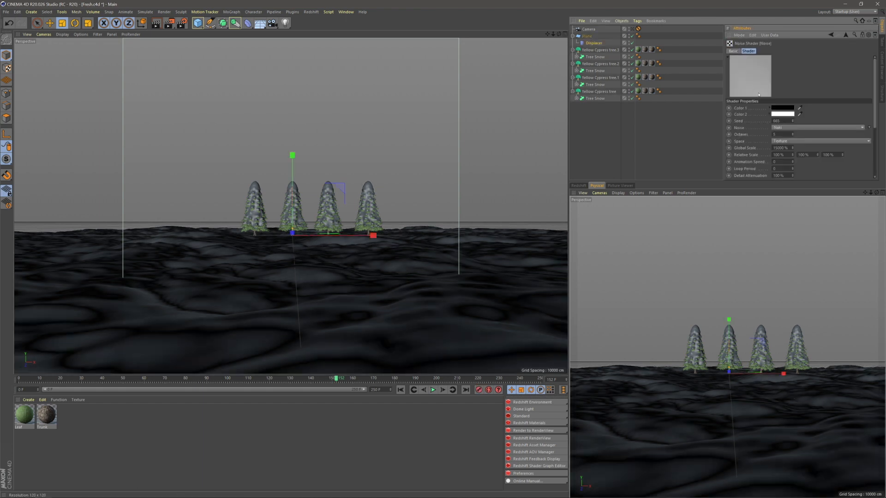
{"action": "left_click", "coordinate": [846, 35]}
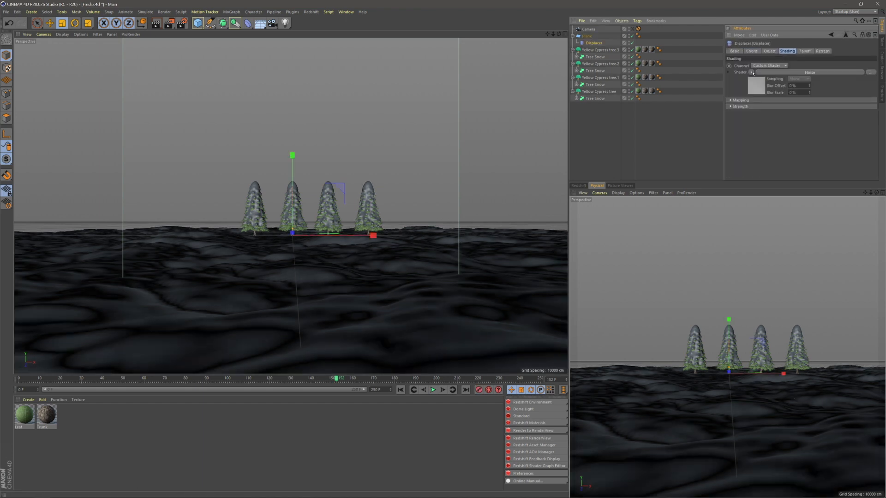
{"action": "left_click", "coordinate": [753, 72]}
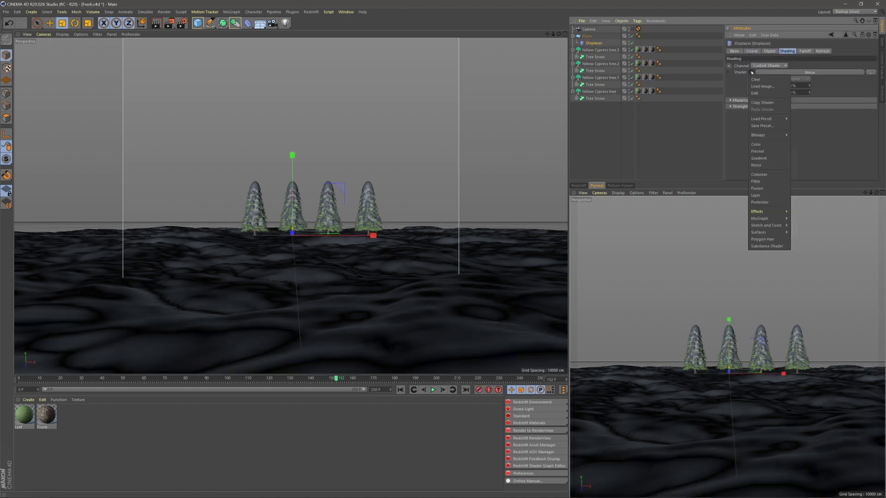
{"action": "left_click", "coordinate": [768, 196]}
{"action": "left_click", "coordinate": [775, 73]}
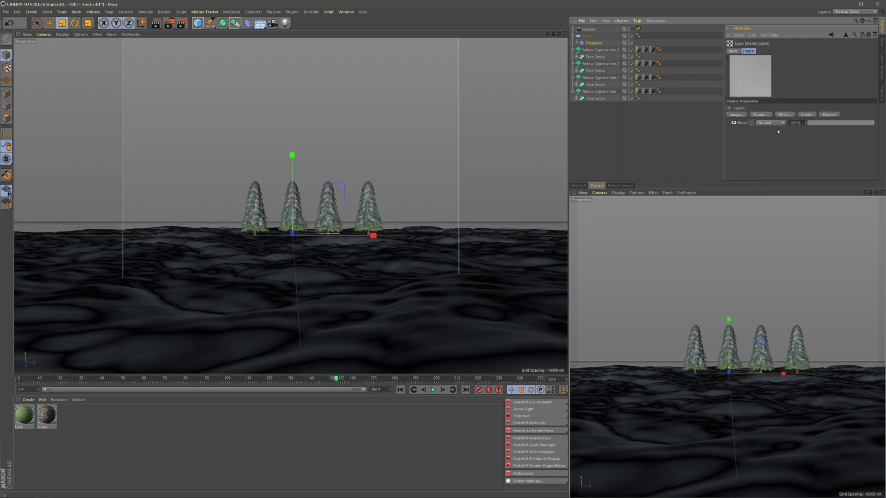
{"action": "left_click", "coordinate": [760, 114]}
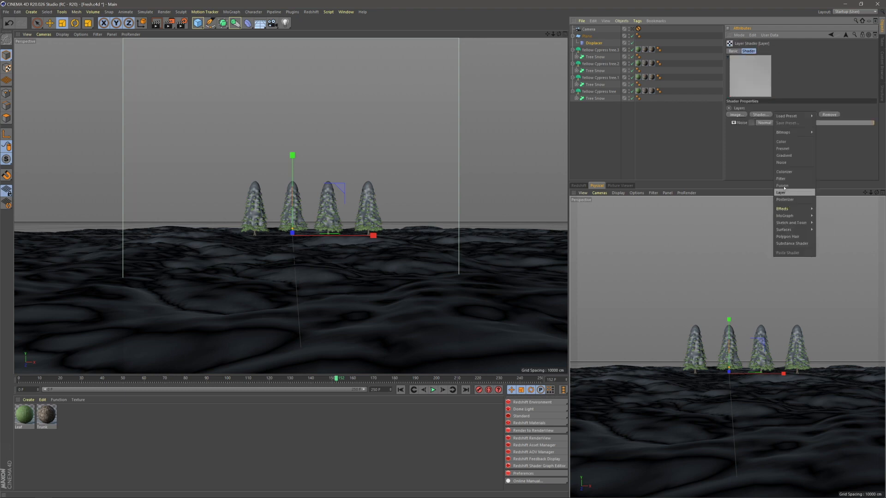
{"action": "left_click", "coordinate": [783, 156]}
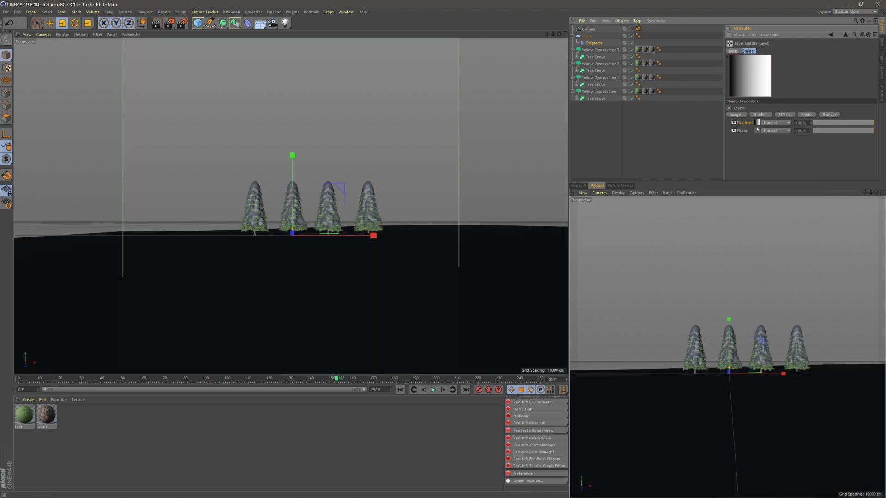
- Set the angle of the gradient in the Displacer's Layer shader to 125°
{"action": "left_click", "coordinate": [758, 123]}
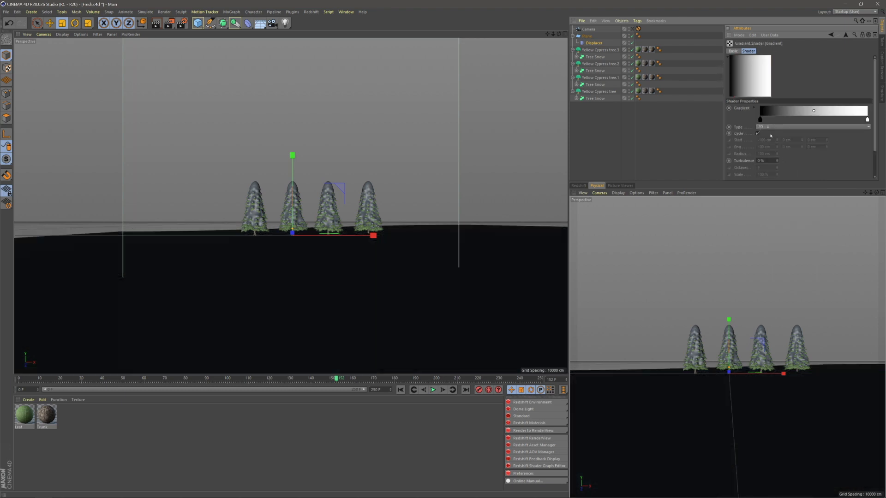
{"action": "left_click", "coordinate": [672, 152]}
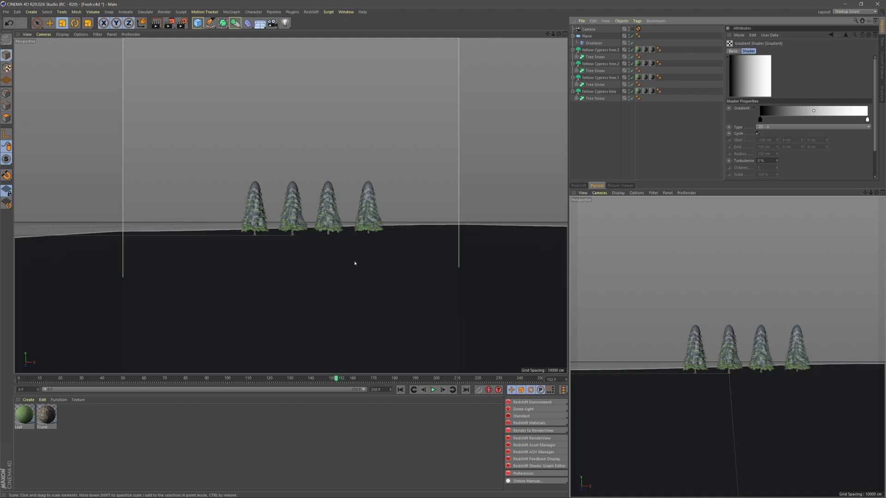
{"action": "right_click_drag", "start_coordinate": [340, 258], "coordinate": [338, 305], "text": "alt"}
{"action": "left_click_drag", "start_coordinate": [338, 304], "coordinate": [400, 230], "text": "alt"}
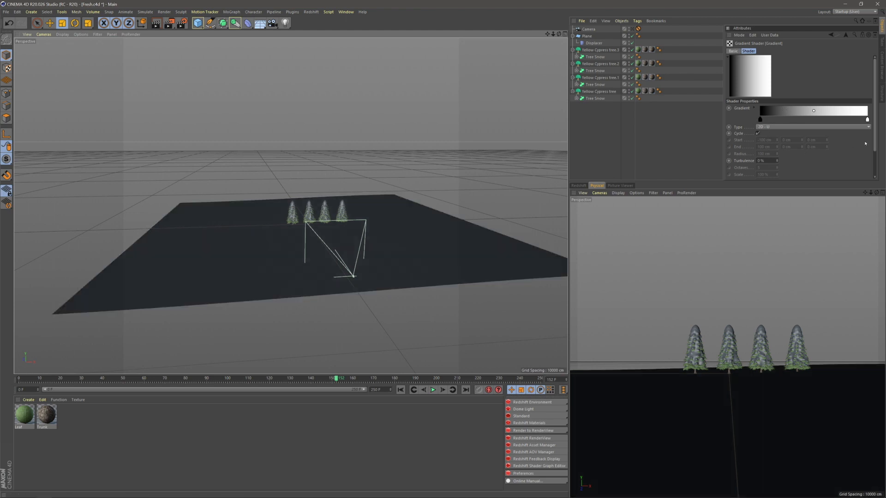
{"action": "scroll", "coordinate": [823, 160], "scroll_direction": "down", "scroll_amount": 3}
{"action": "left_click_drag", "start_coordinate": [778, 165], "coordinate": [817, 165]}
{"action": "left_click_drag", "start_coordinate": [332, 236], "coordinate": [393, 214], "text": "alt"}
{"action": "left_click_drag", "start_coordinate": [368, 227], "coordinate": [416, 217], "text": "alt"}
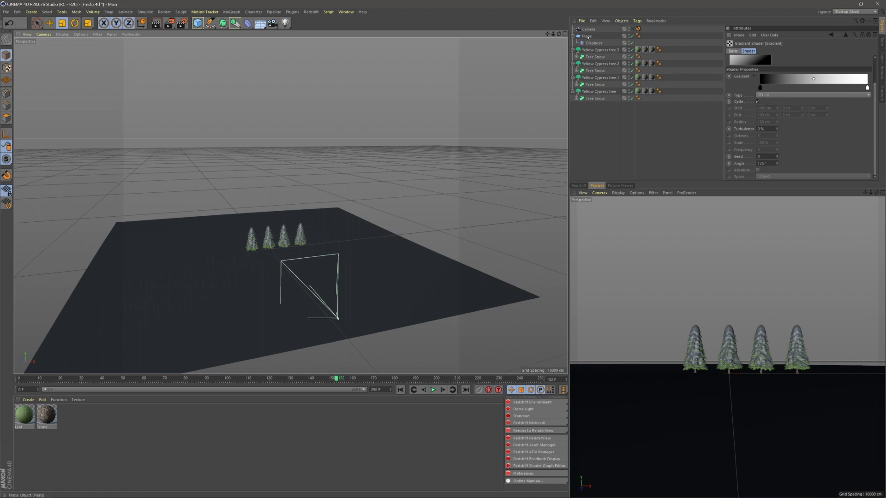
- Raise the plane's Displacer height to 800 cm
{"action": "left_click", "coordinate": [587, 36]}
{"action": "left_click", "coordinate": [747, 51]}
{"action": "left_click", "coordinate": [658, 44]}
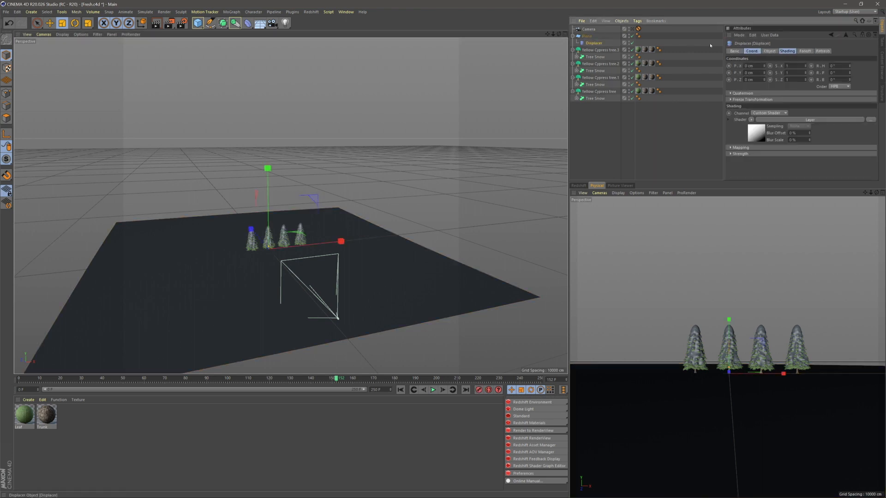
{"action": "left_click", "coordinate": [769, 51]}
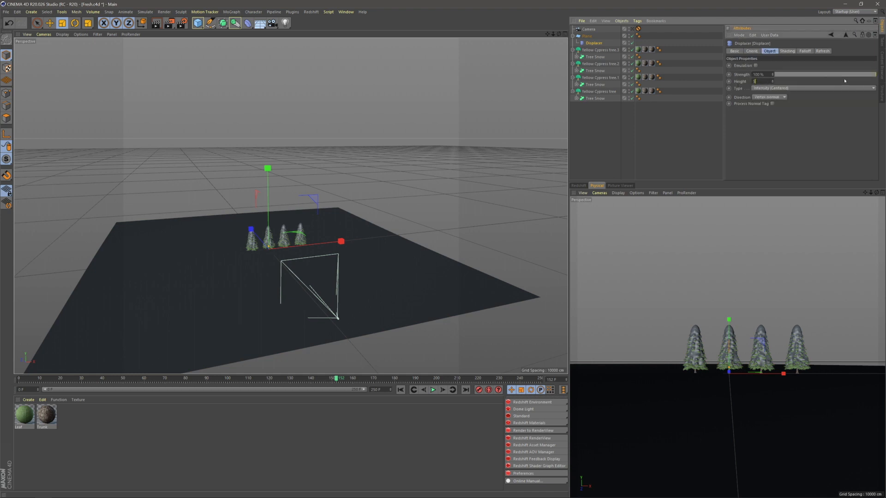
{"action": "key", "text": "Return"}
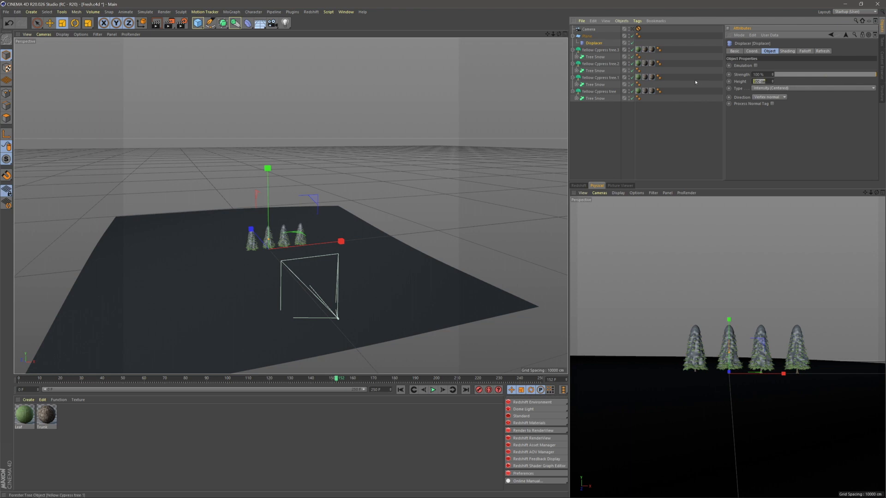
{"action": "left_click", "coordinate": [628, 125]}
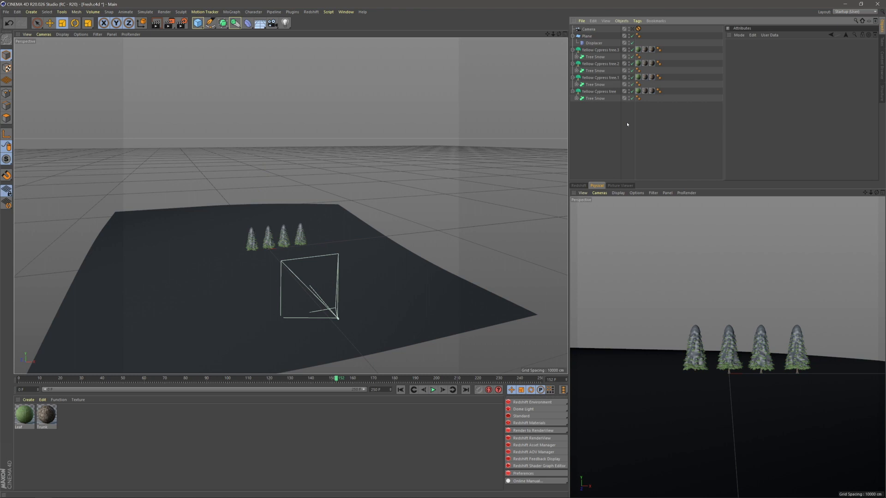
{"action": "left_click_drag", "start_coordinate": [348, 203], "coordinate": [362, 183], "text": "alt"}
- Change the angle of the Displacer's gradient to 159° so the ground slopes across the camera view
{"action": "left_click", "coordinate": [587, 40]}
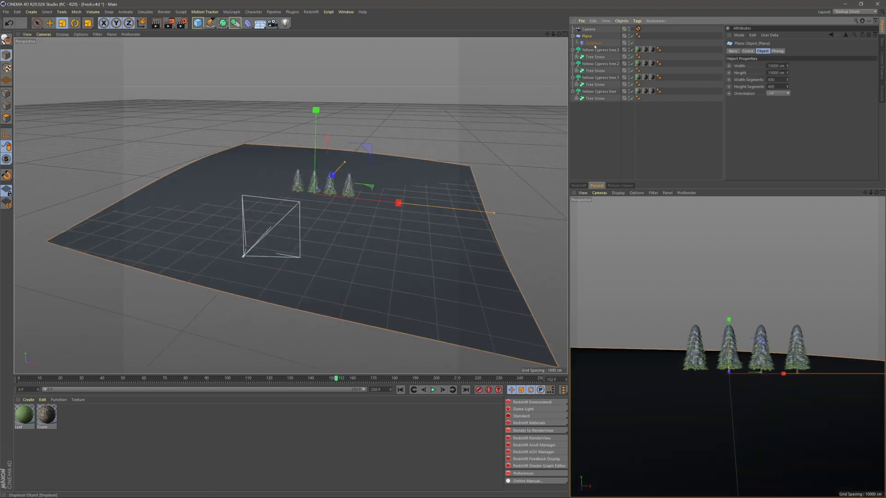
{"action": "left_click", "coordinate": [591, 43]}
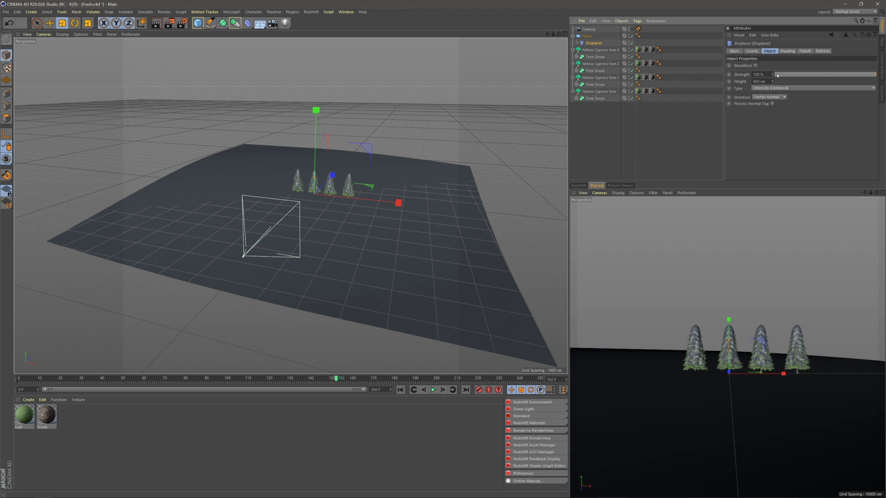
{"action": "left_click", "coordinate": [785, 51]}
{"action": "left_click", "coordinate": [757, 95]}
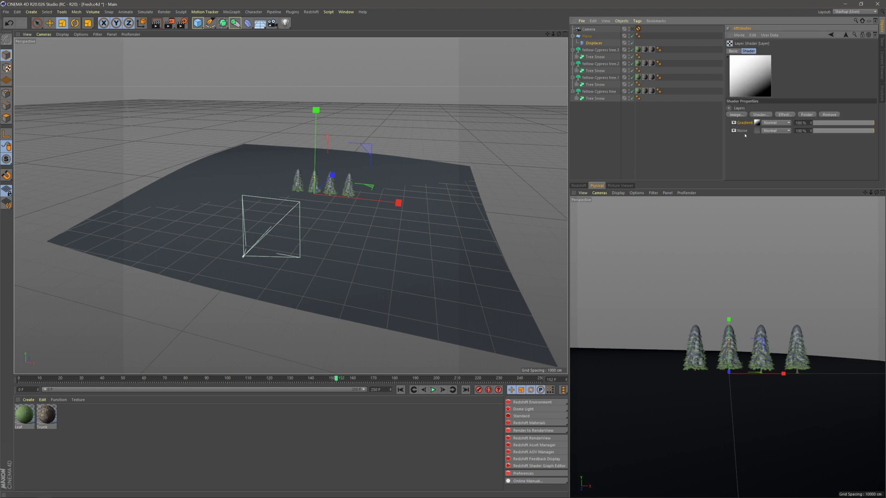
{"action": "left_click", "coordinate": [757, 123]}
{"action": "left_click_drag", "start_coordinate": [779, 165], "coordinate": [783, 150]}
{"action": "left_click", "coordinate": [671, 148]}
{"action": "middle_click_drag", "start_coordinate": [290, 205], "coordinate": [377, 171], "text": "alt"}
{"action": "left_click_drag", "start_coordinate": [377, 171], "coordinate": [406, 175], "text": "alt"}
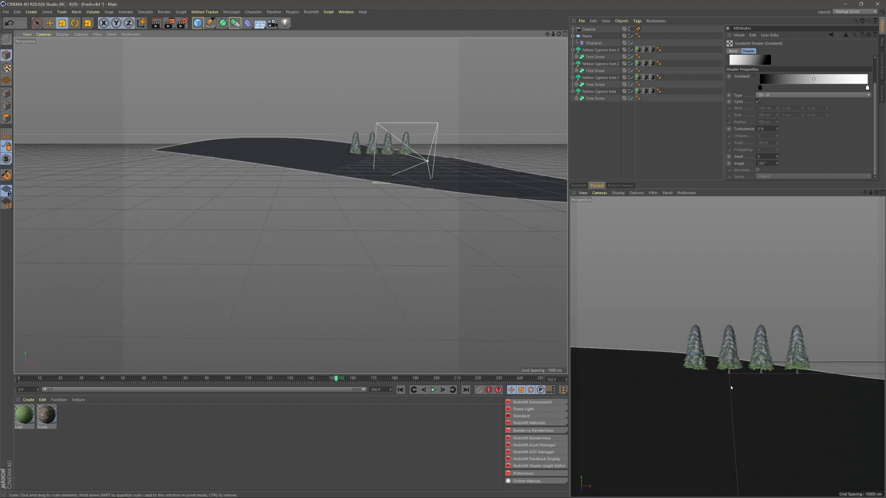
{"action": "left_click_drag", "start_coordinate": [479, 204], "coordinate": [383, 217], "text": "alt"}
- Set the Gradient layer's blending mode to Overlay in the Displacer's Layer shader
{"action": "left_click", "coordinate": [592, 43]}
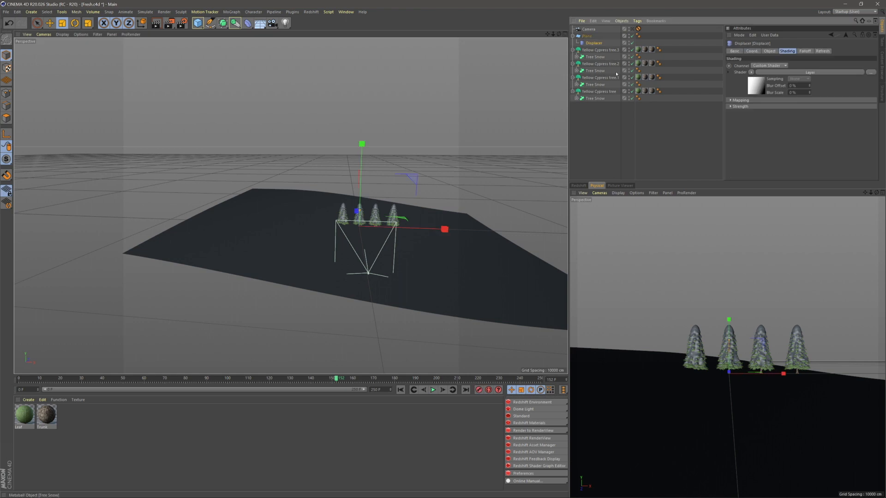
{"action": "left_click", "coordinate": [773, 74]}
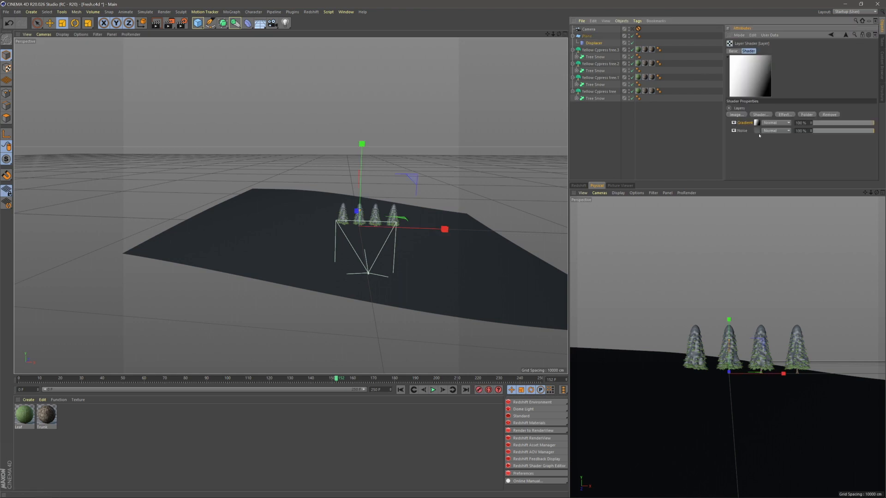
{"action": "left_click", "coordinate": [767, 123]}
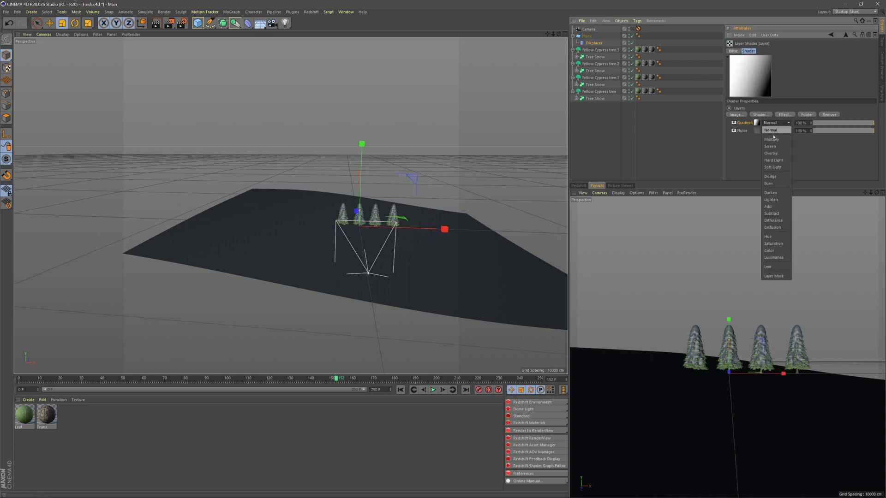
{"action": "left_click", "coordinate": [778, 153]}
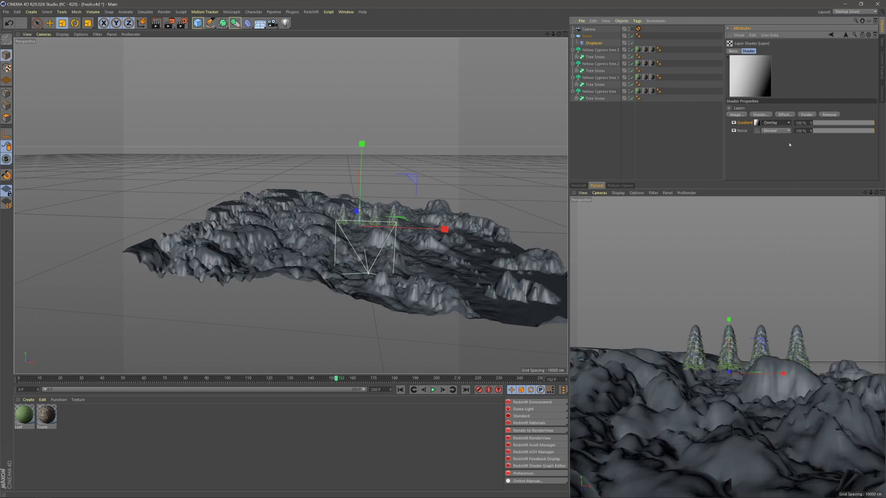
- Reduce the Noise layer's strength in the Layer shader to 44%
{"action": "left_click_drag", "start_coordinate": [866, 133], "coordinate": [840, 131]}
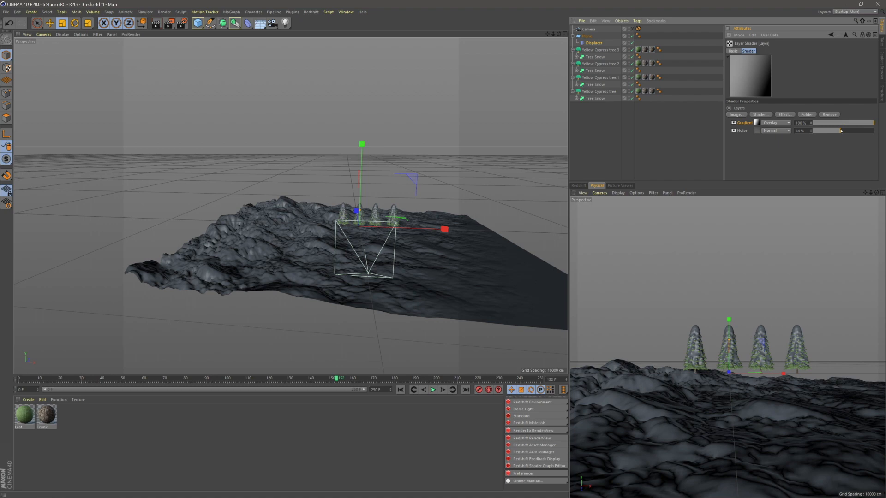
{"action": "left_click_drag", "start_coordinate": [341, 216], "coordinate": [404, 256], "text": "alt"}
{"action": "left_click_drag", "start_coordinate": [484, 167], "coordinate": [393, 204], "text": "alt"}
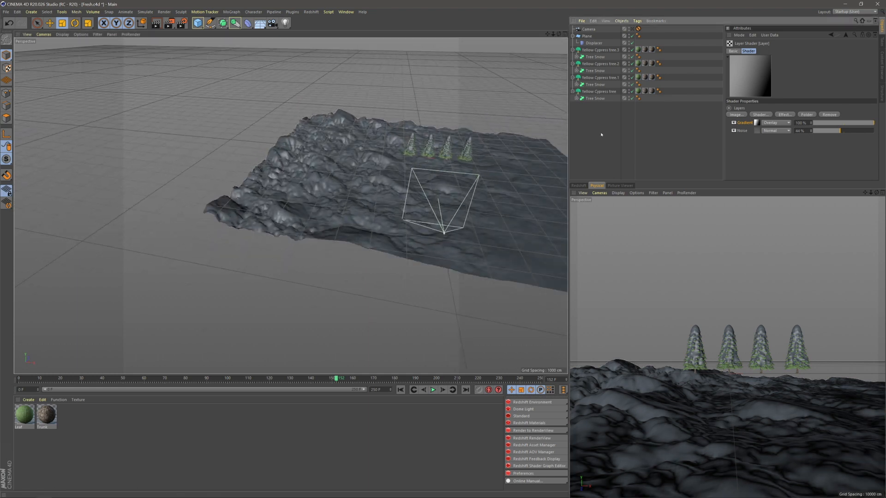
- Rename the ground plane as Plane 1
{"action": "left_click", "coordinate": [587, 37]}
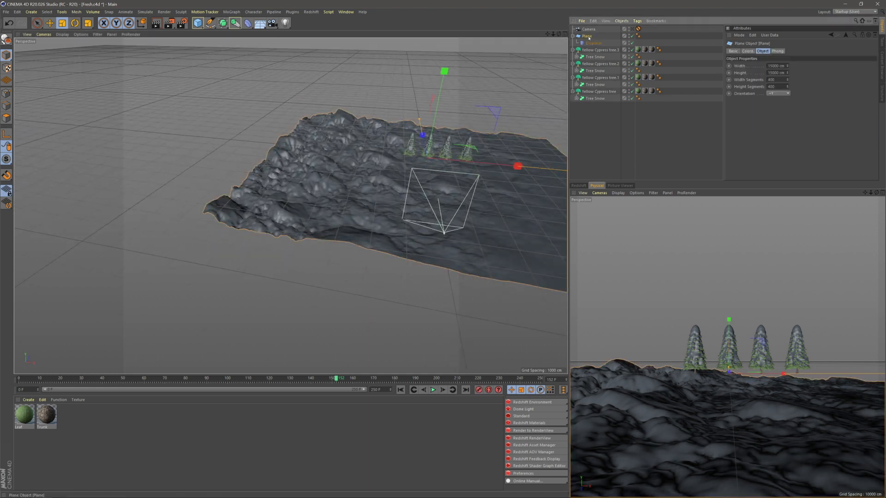
{"action": "double_click", "coordinate": [587, 36]}
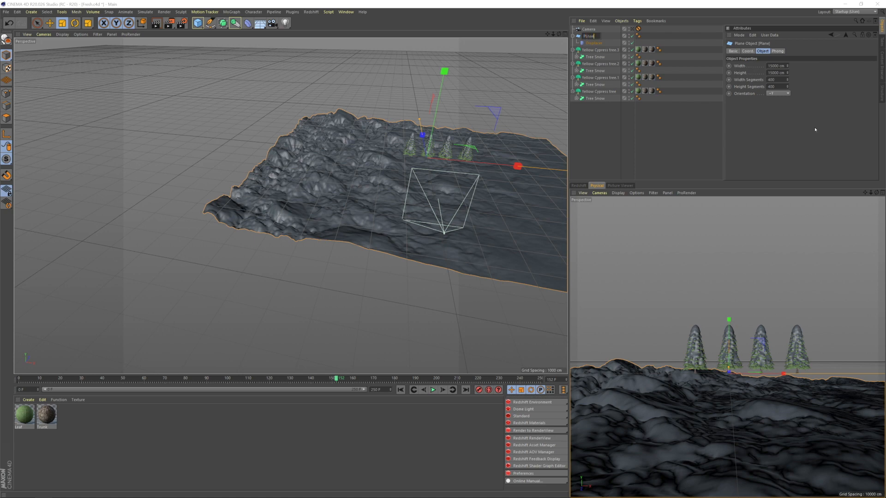
{"action": "type", "text": "Plane 1"}
{"action": "key", "text": "Return"}
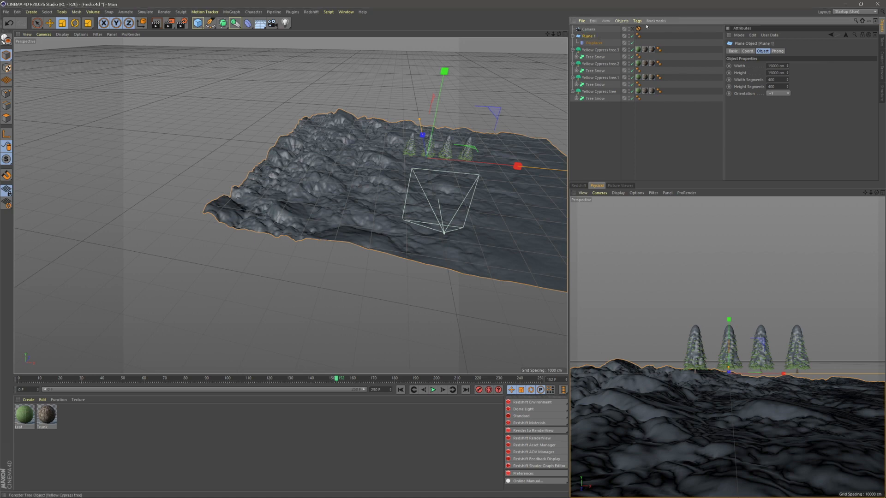
- Duplicate Plane 1 with its Displacer, name the copy Plane 2 and place it below the camera in the object list
{"action": "key", "text": "ctrl+v"}
{"action": "double_click", "coordinate": [592, 29]}
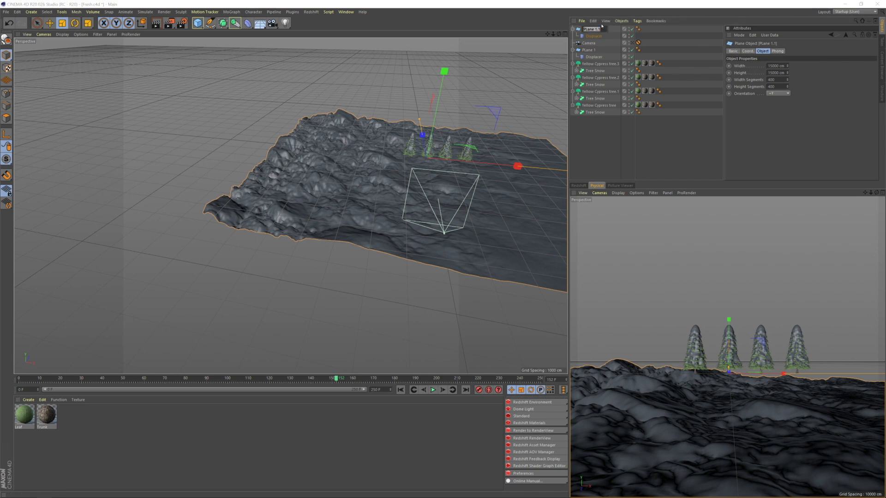
{"action": "type", "text": "Plane 2"}
{"action": "key", "text": "Return"}
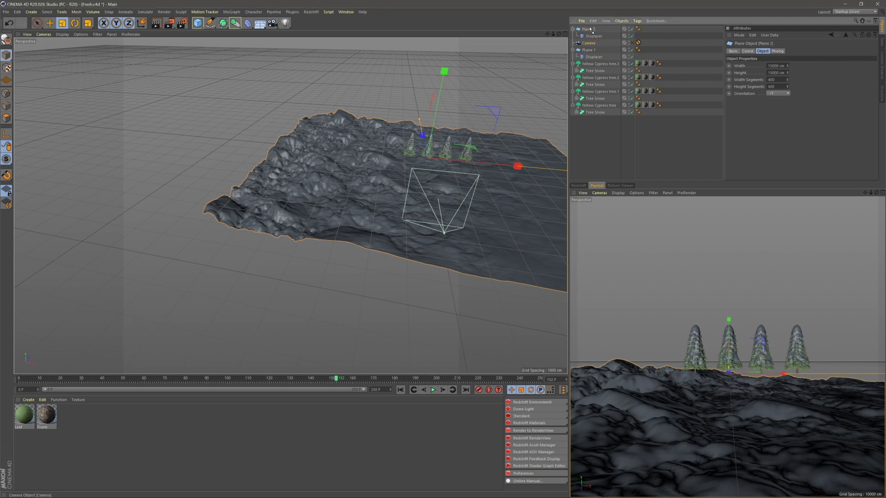
{"action": "left_click_drag", "start_coordinate": [588, 28], "coordinate": [588, 26]}
- Move Plane 2 back along its Z axis, behind the trees
{"action": "left_click", "coordinate": [600, 135]}
{"action": "middle_click_drag", "start_coordinate": [532, 130], "coordinate": [521, 171], "text": "alt"}
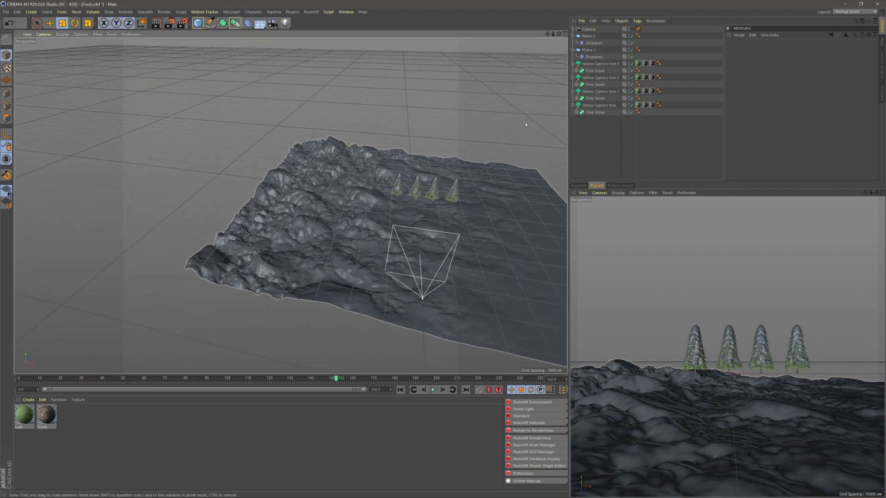
{"action": "left_click", "coordinate": [588, 36]}
{"action": "key", "text": "9"}
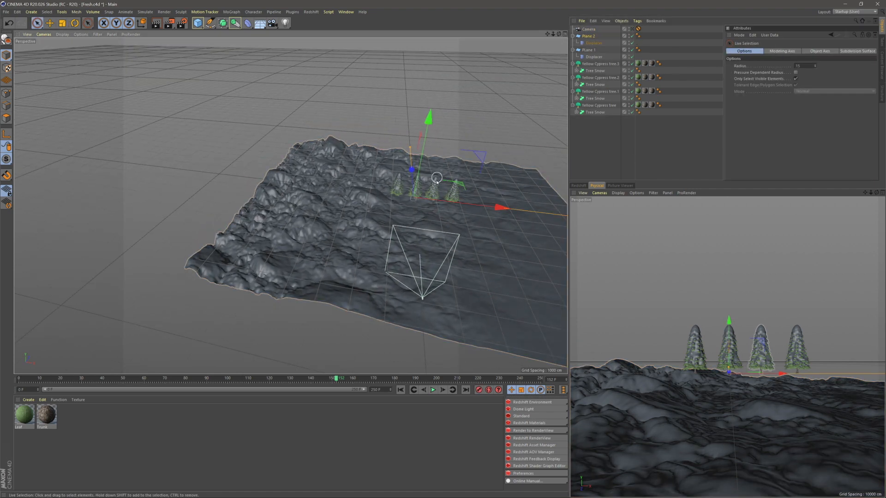
{"action": "left_click_drag", "start_coordinate": [412, 170], "coordinate": [409, 125]}
{"action": "middle_click_drag", "start_coordinate": [401, 159], "coordinate": [378, 209], "text": "alt"}
- Hide the Noise layer in Plane 2's Displacer shader and set the Gradient layer's blending mode to Normal
{"action": "left_click", "coordinate": [594, 43]}
{"action": "left_click", "coordinate": [756, 86]}
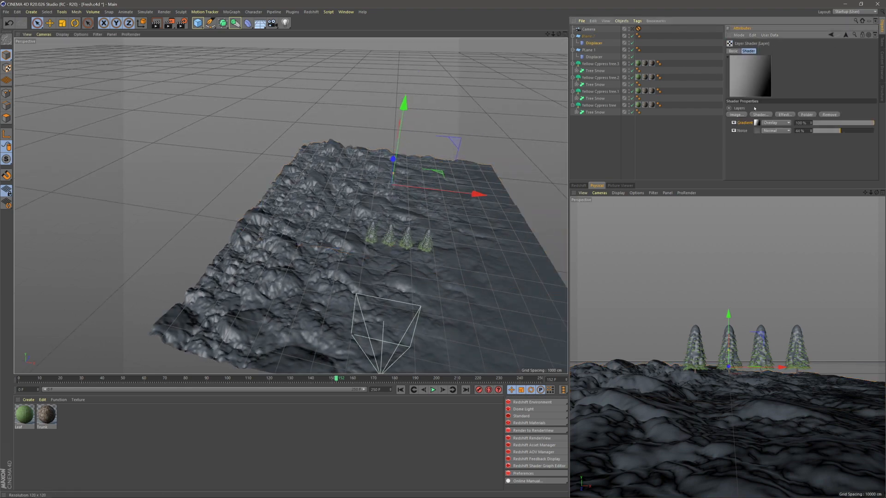
{"action": "left_click", "coordinate": [734, 131]}
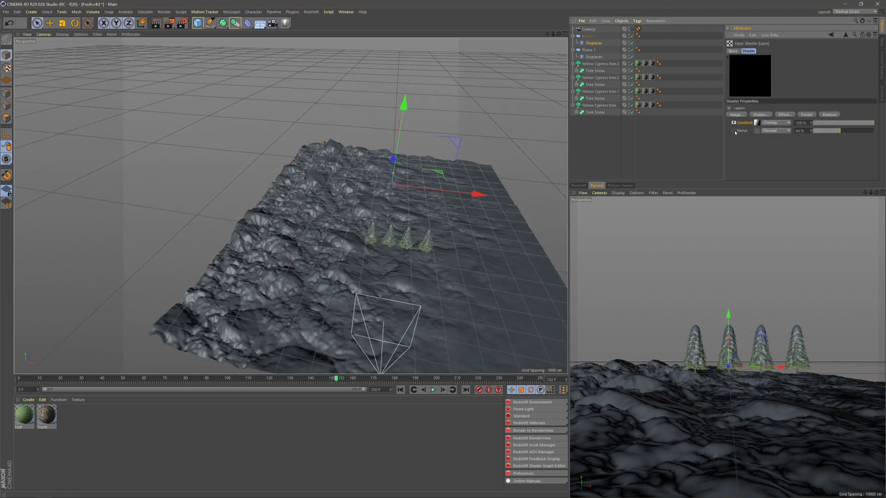
{"action": "left_click", "coordinate": [785, 122]}
{"action": "left_click", "coordinate": [767, 134]}
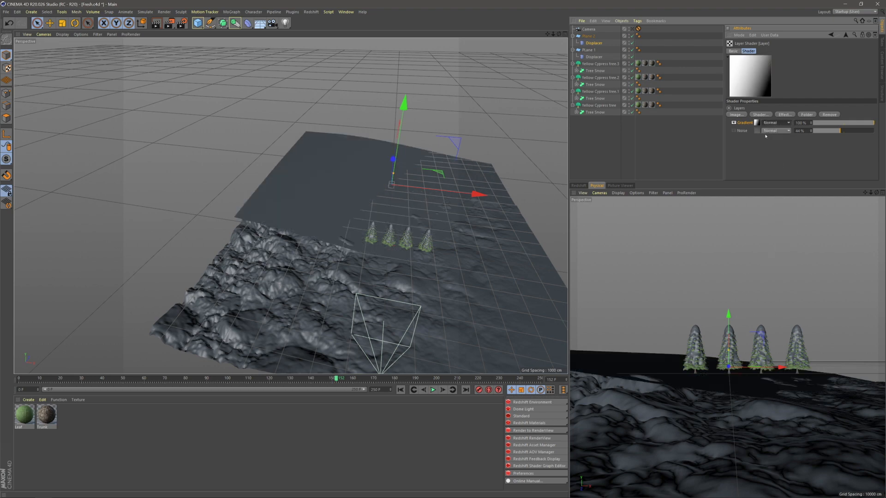
- Reduce the gradient's angle in Plane 2's Displacer shader and shift its black knot slightly toward the white end
{"action": "left_click_drag", "start_coordinate": [408, 179], "coordinate": [438, 147], "text": "alt"}
{"action": "left_click", "coordinate": [757, 124]}
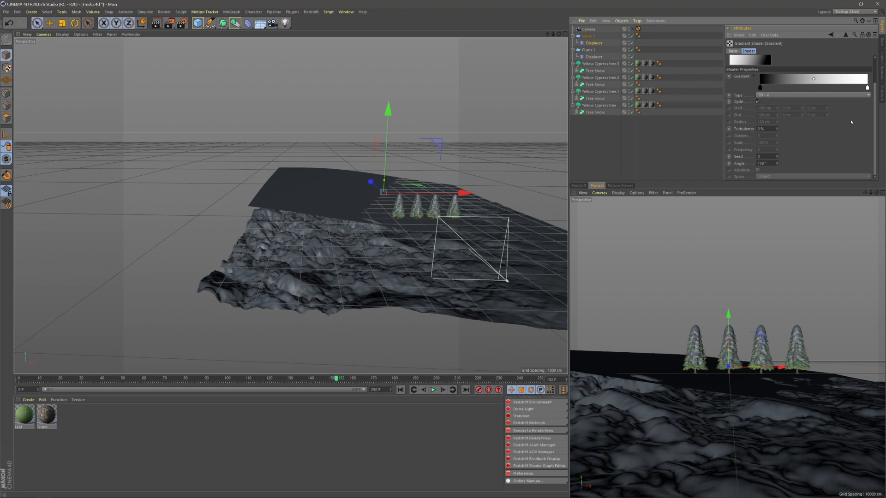
{"action": "mouse_move", "coordinate": [777, 163]}
{"action": "left_mouse_down"}
{"action": "mouse_move", "coordinate": [759, 167]}
{"action": "mouse_move", "coordinate": [769, 163]}
{"action": "left_mouse_up"}
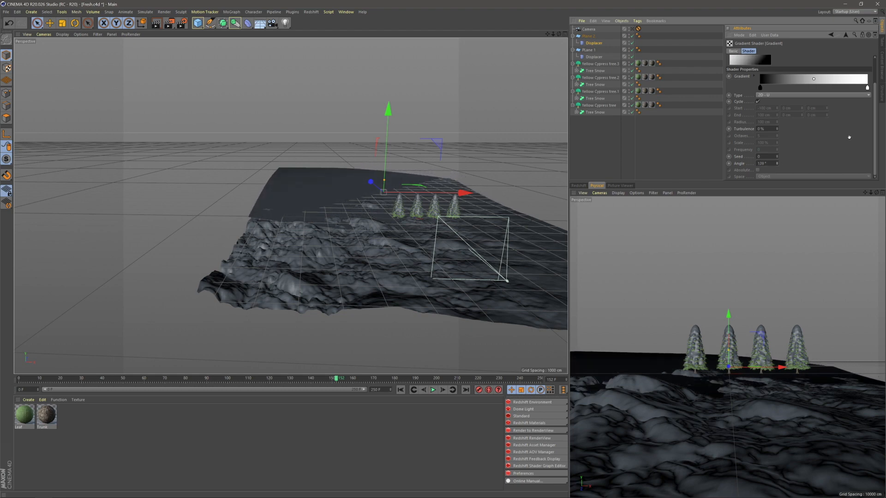
{"action": "mouse_move", "coordinate": [770, 121]}
{"action": "left_mouse_down"}
{"action": "mouse_move", "coordinate": [802, 122]}
{"action": "mouse_move", "coordinate": [805, 131]}
{"action": "mouse_move", "coordinate": [784, 121]}
{"action": "mouse_move", "coordinate": [802, 122]}
{"action": "mouse_move", "coordinate": [773, 125]}
{"action": "left_mouse_up"}
{"action": "left_click", "coordinate": [622, 163]}
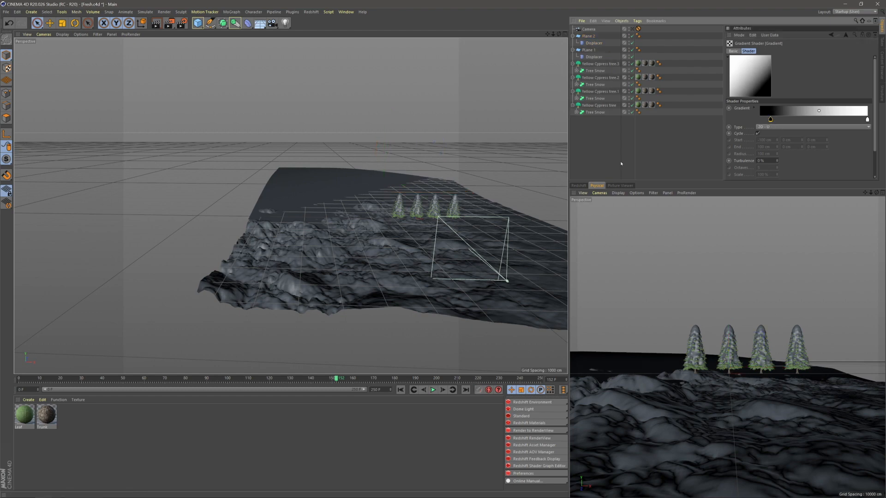
- Raise the Height of Plane 2's Displacer to 1500 cm
{"action": "left_click_drag", "start_coordinate": [311, 207], "coordinate": [413, 203], "text": "alt"}
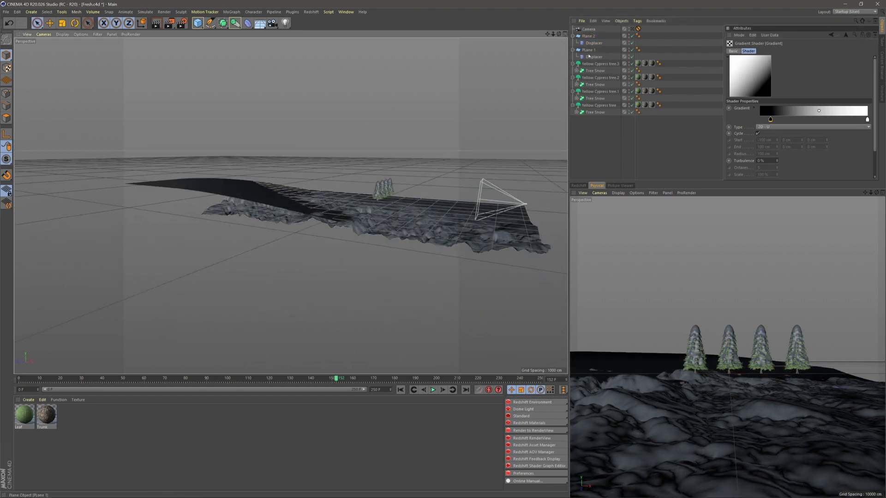
{"action": "left_click", "coordinate": [591, 43]}
{"action": "left_click", "coordinate": [768, 52]}
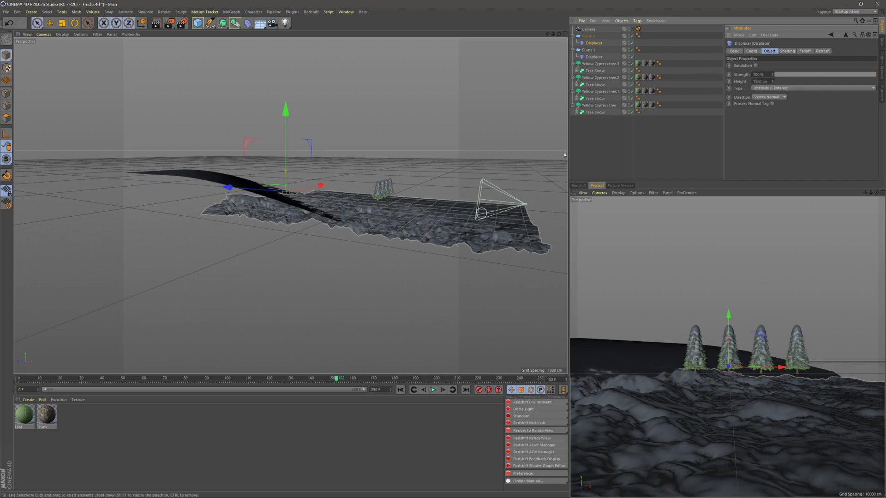
{"action": "left_click", "coordinate": [653, 153]}
{"action": "left_click_drag", "start_coordinate": [321, 222], "coordinate": [270, 273], "text": "alt"}
{"action": "left_click", "coordinate": [354, 154]}
{"action": "left_click", "coordinate": [628, 152]}
{"action": "left_click", "coordinate": [427, 185]}
{"action": "left_click", "coordinate": [220, 192]}
{"action": "left_click_drag", "start_coordinate": [237, 232], "coordinate": [222, 244], "text": "alt"}
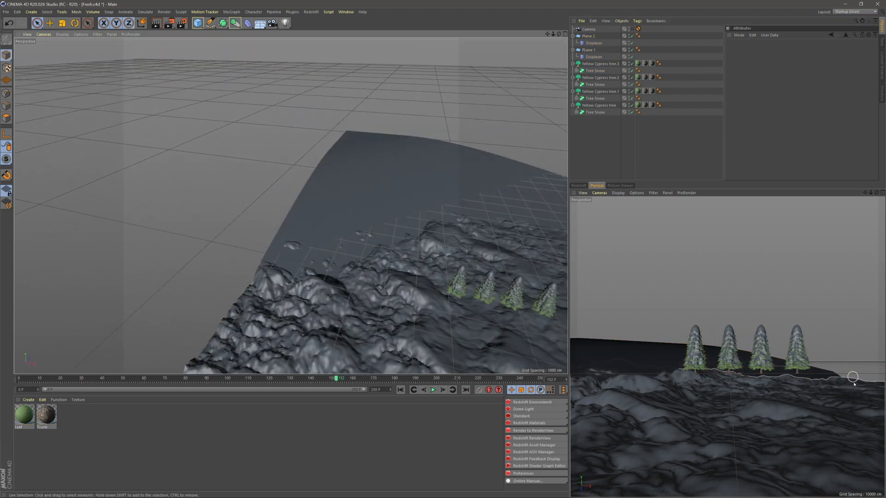
- Shift Plane 2 slightly along its X axis behind the trees and rotate it a little
{"action": "left_click", "coordinate": [589, 36]}
{"action": "middle_click_drag", "start_coordinate": [421, 235], "coordinate": [273, 196], "text": "alt"}
{"action": "mouse_move", "coordinate": [380, 190]}
{"action": "left_mouse_down"}
{"action": "mouse_move", "coordinate": [441, 194]}
{"action": "mouse_move", "coordinate": [368, 194]}
{"action": "left_mouse_up"}
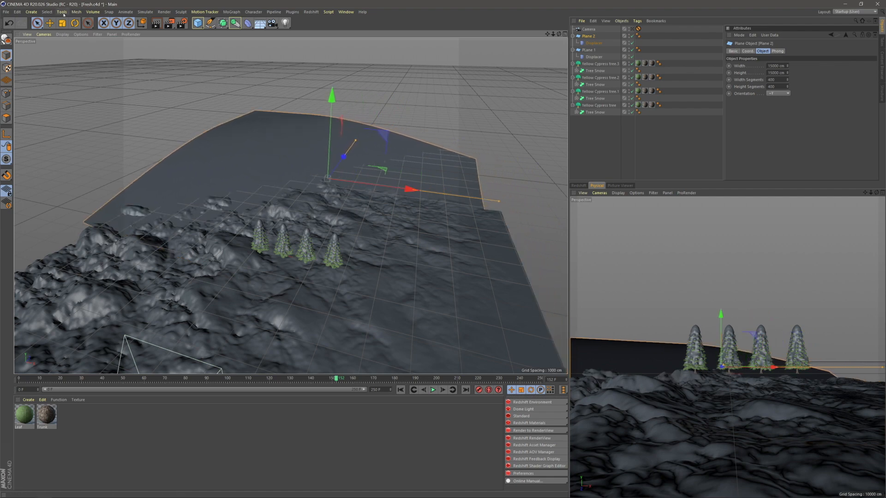
{"action": "left_click", "coordinate": [75, 23]}
{"action": "left_click_drag", "start_coordinate": [354, 198], "coordinate": [339, 203]}
- Scale Plane 2 up to about 19710 cm wide and reposition it higher and slightly sideways behind the trees
{"action": "left_click", "coordinate": [63, 24]}
{"action": "left_click_drag", "start_coordinate": [397, 104], "coordinate": [508, 109]}
{"action": "key", "text": "space"}
{"action": "left_click_drag", "start_coordinate": [332, 104], "coordinate": [327, 87]}
{"action": "left_click_drag", "start_coordinate": [406, 178], "coordinate": [383, 179]}
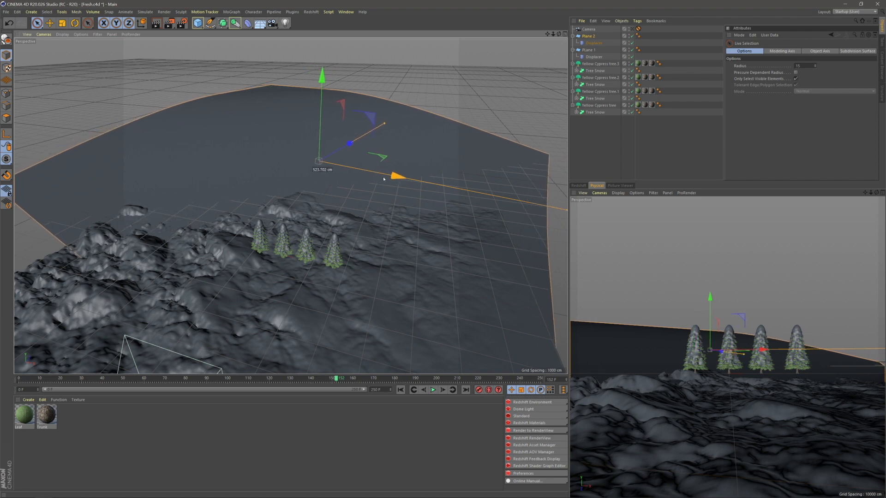
- Move the black knot of the gradient in Plane 2's Displacer shader further toward the white end
{"action": "left_click", "coordinate": [594, 43]}
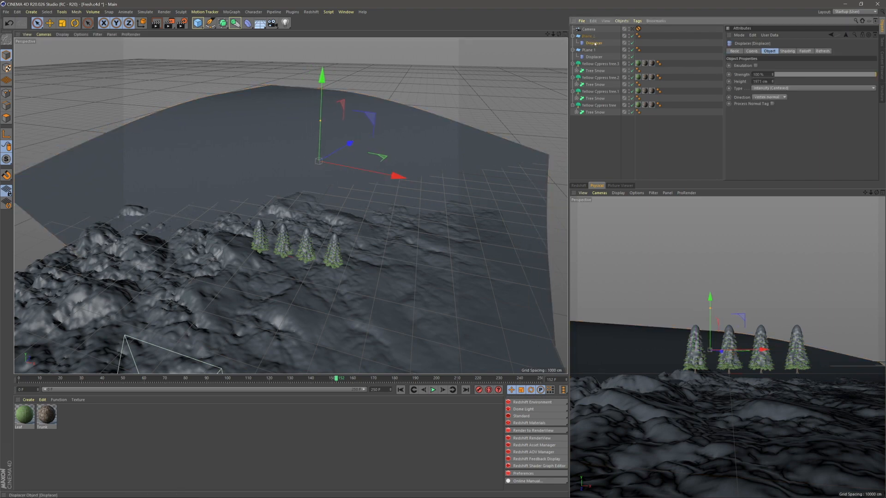
{"action": "left_click", "coordinate": [787, 51]}
{"action": "left_click", "coordinate": [742, 98]}
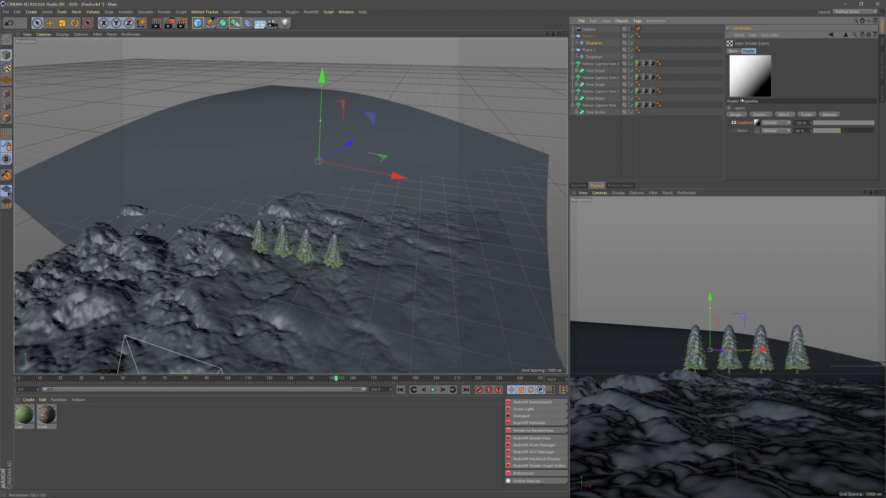
{"action": "left_click", "coordinate": [757, 123]}
{"action": "left_click_drag", "start_coordinate": [775, 122], "coordinate": [797, 124]}
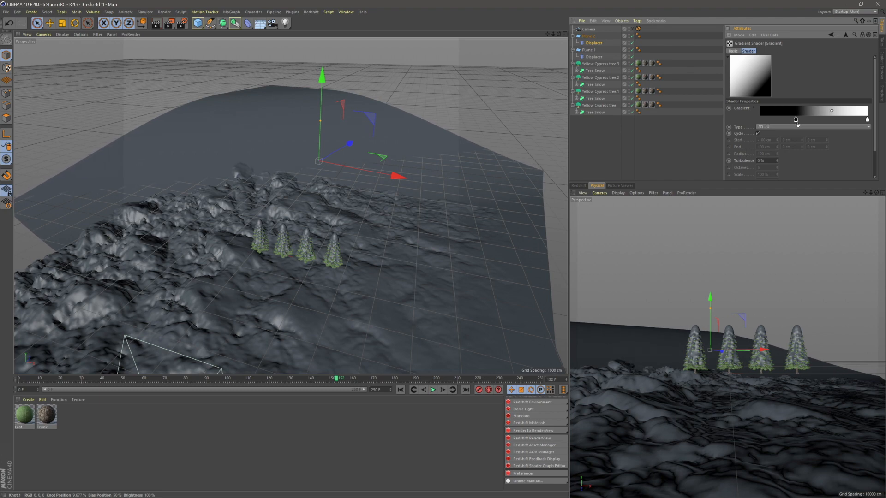
- Raise Plane 2 about 327 cm so the background hill stands higher behind the trees
{"action": "left_click", "coordinate": [327, 88]}
{"action": "left_click_drag", "start_coordinate": [327, 88], "coordinate": [329, 85]}
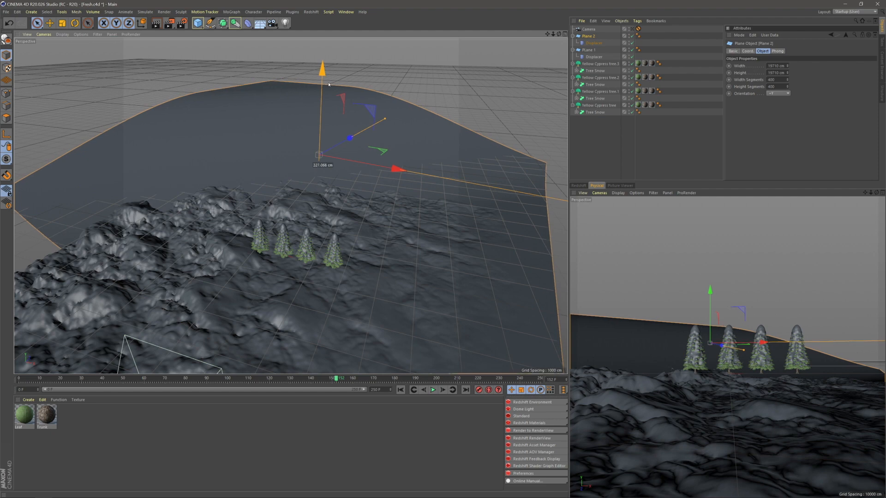
{"action": "left_click", "coordinate": [596, 149]}
{"action": "left_click_drag", "start_coordinate": [461, 162], "coordinate": [355, 198], "text": "alt"}
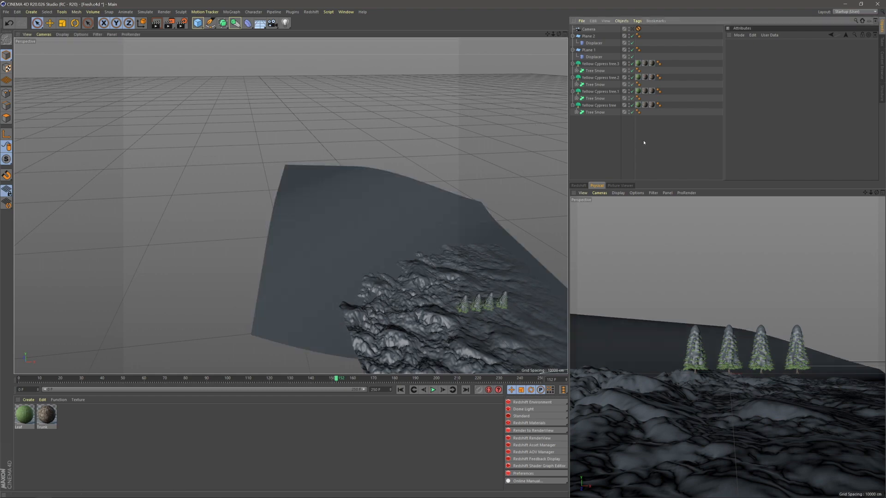
{"action": "left_click_drag", "start_coordinate": [469, 317], "coordinate": [325, 237], "text": "alt"}
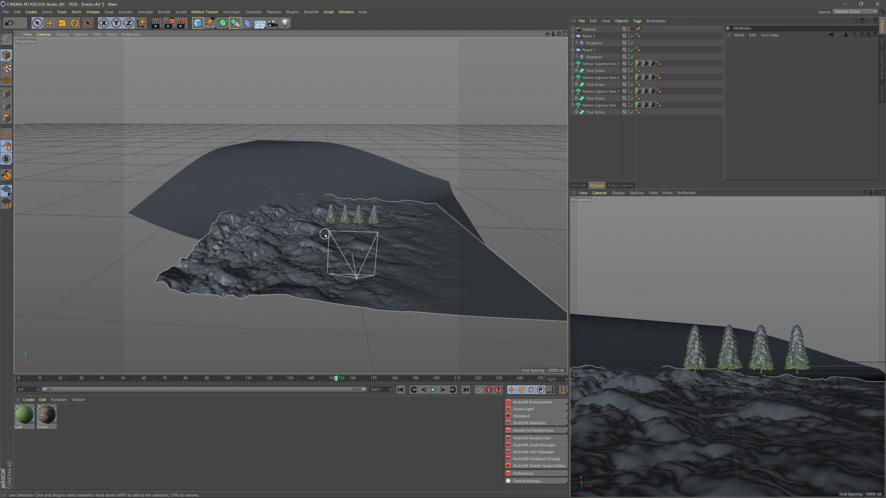
- Move all four Yellow Cypress trees with their snow sideways, off the ground planes
{"action": "left_click", "coordinate": [579, 185]}
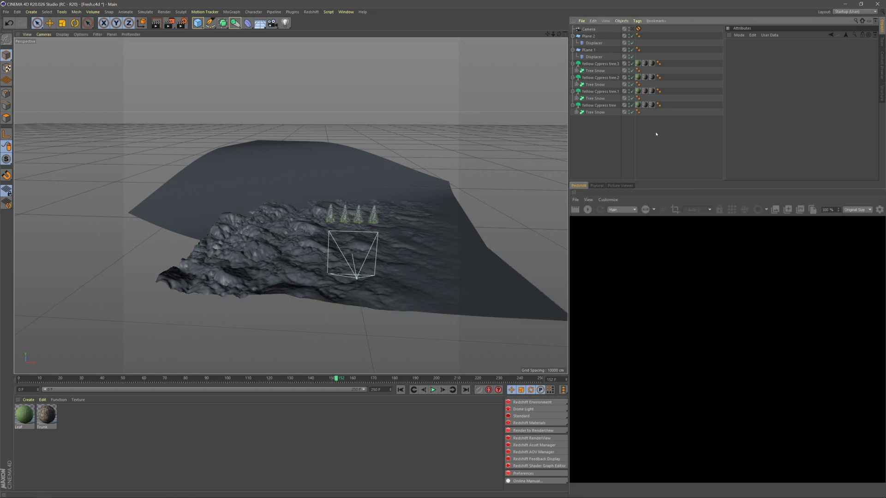
{"action": "left_click_drag", "start_coordinate": [449, 214], "coordinate": [585, 62], "text": "alt"}
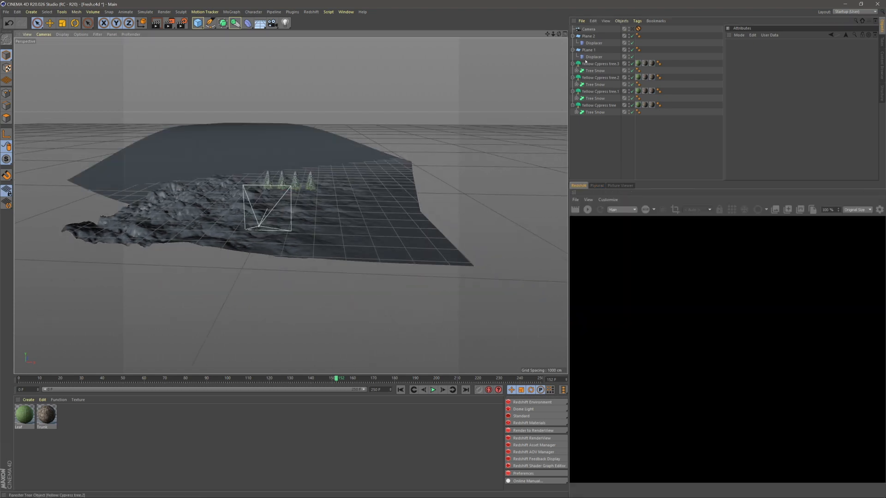
{"action": "left_click", "coordinate": [593, 64]}
{"action": "left_click", "coordinate": [599, 105], "text": "shift"}
{"action": "left_click_drag", "start_coordinate": [462, 277], "coordinate": [193, 283], "text": "alt"}
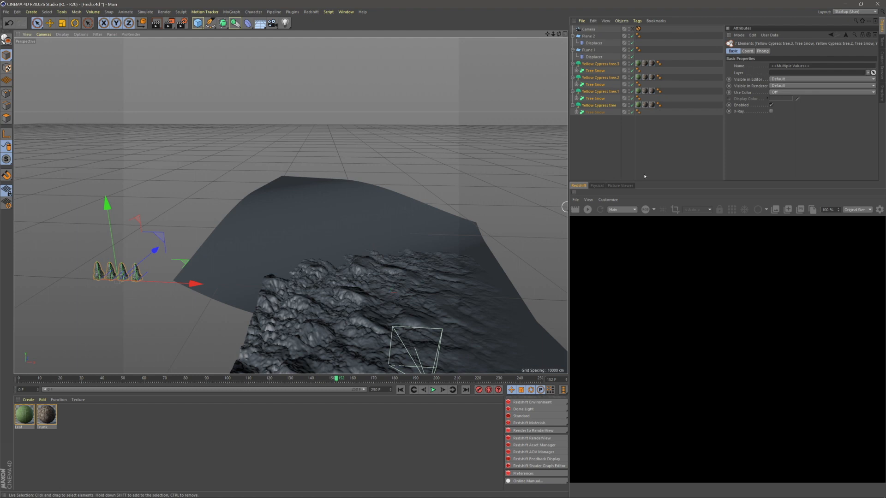
{"action": "left_click", "coordinate": [565, 207]}
{"action": "left_click_drag", "start_coordinate": [565, 207], "coordinate": [568, 167], "text": "alt"}
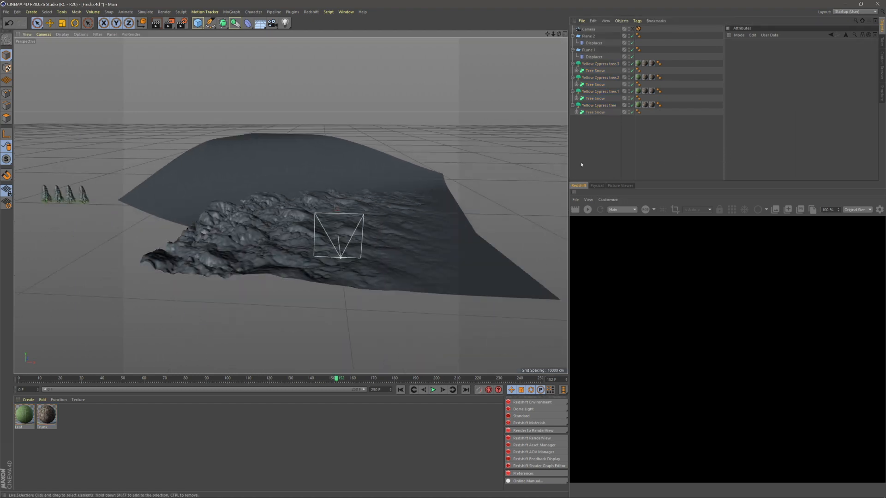
- Create a MoGraph Matrix object and attach a Redshift Object tag with its particle mode set to Custom Objects
{"action": "left_click", "coordinate": [231, 12]}
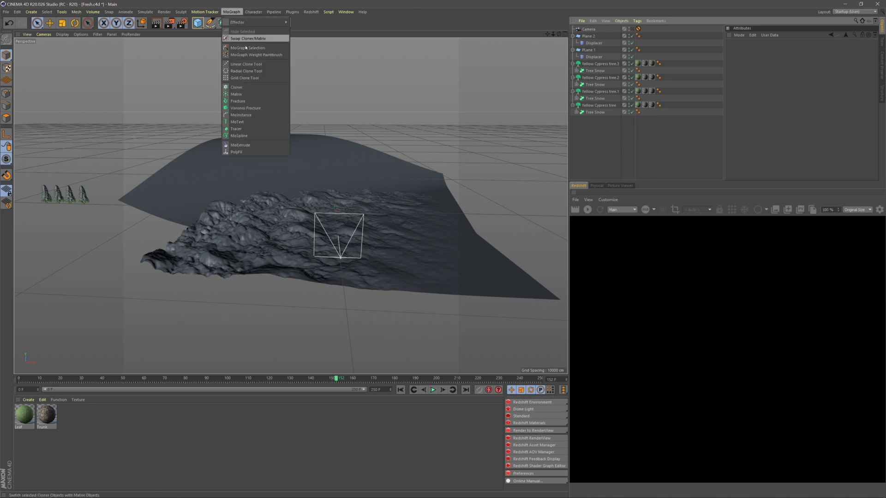
{"action": "left_click", "coordinate": [242, 94]}
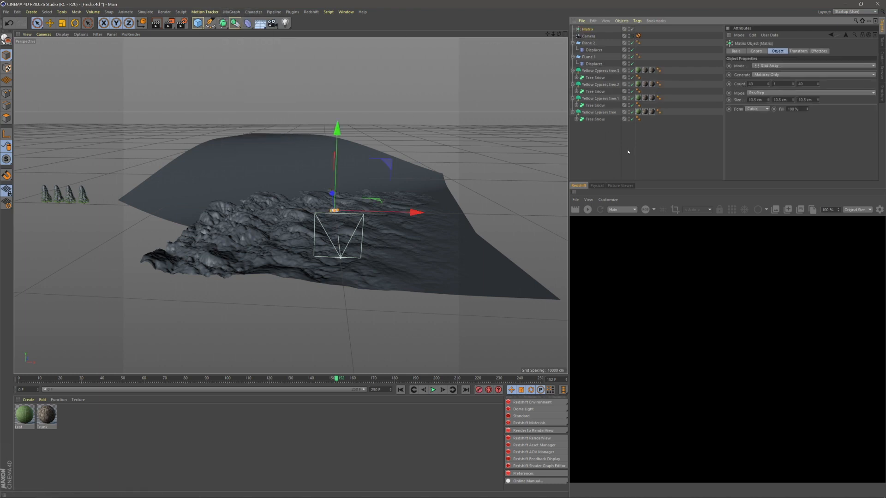
{"action": "right_click", "coordinate": [585, 30]}
{"action": "mouse_move", "coordinate": [639, 103]}
{"action": "mouse_move", "coordinate": [665, 76]}
{"action": "left_click", "coordinate": [692, 84]}
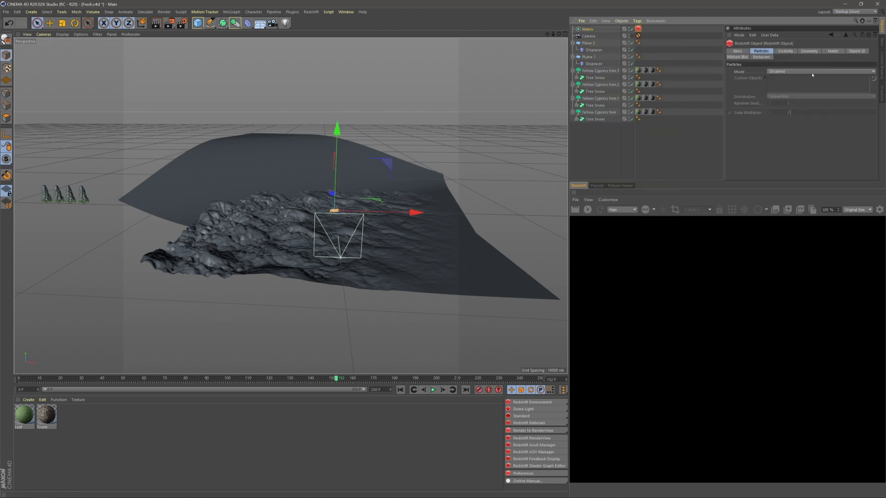
{"action": "left_click", "coordinate": [778, 72]}
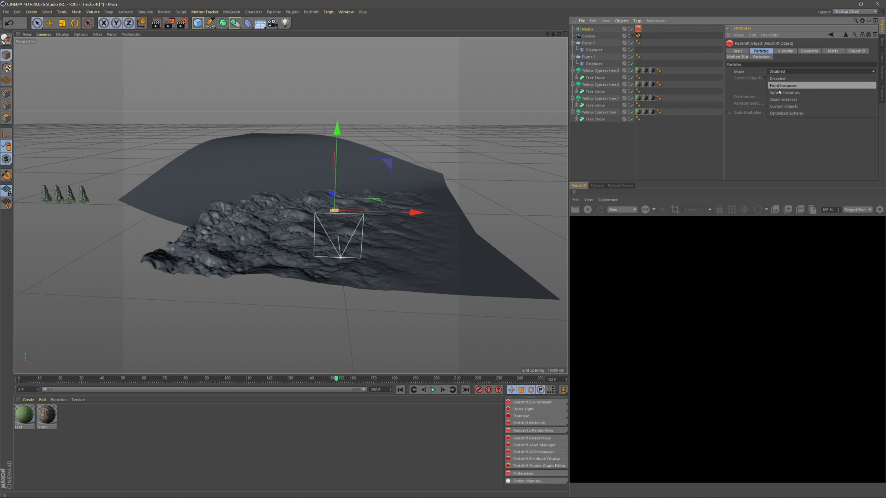
{"action": "left_click", "coordinate": [786, 114]}
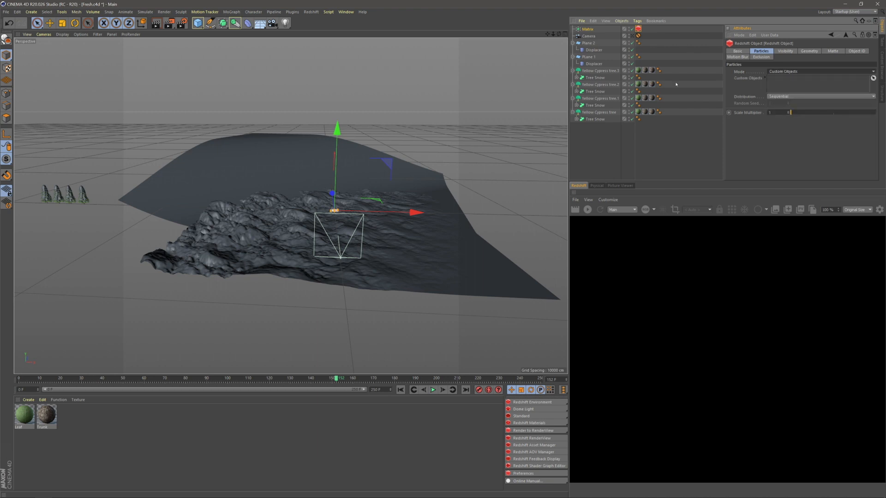
{"action": "left_click", "coordinate": [600, 70]}
{"action": "left_click", "coordinate": [599, 112], "text": "shift"}
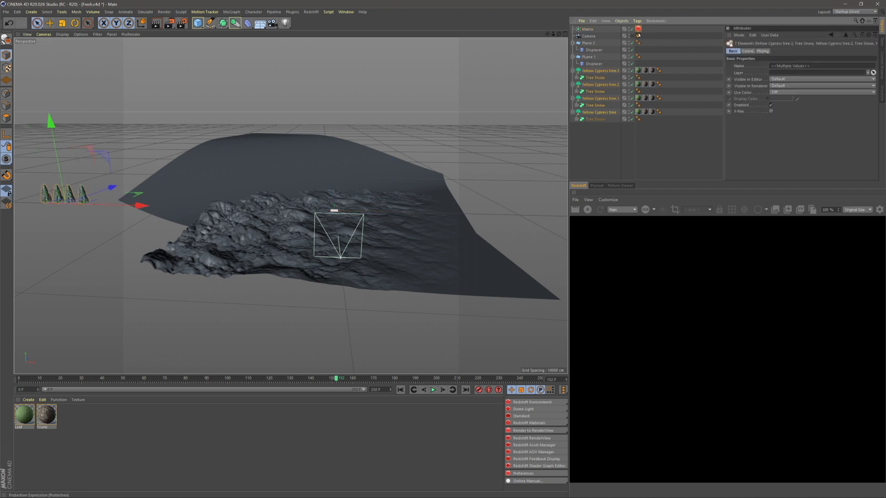
{"action": "left_click_drag", "start_coordinate": [605, 66], "coordinate": [829, 91]}
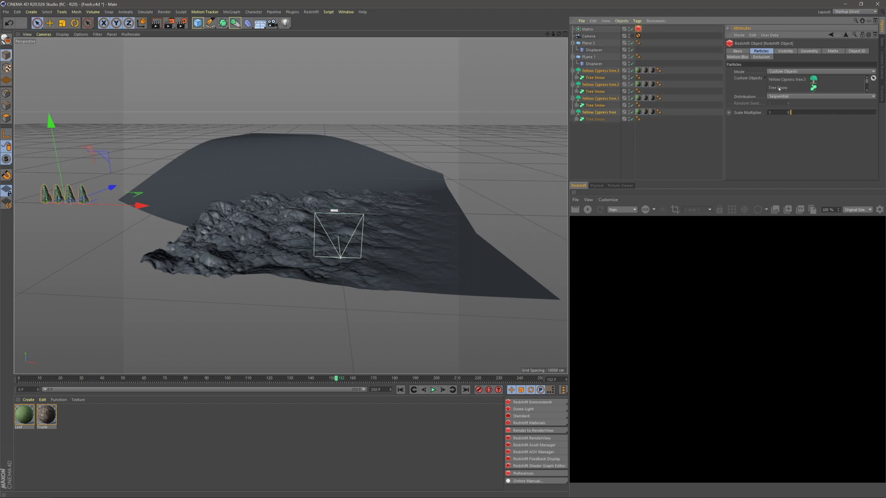
{"action": "left_click", "coordinate": [648, 171]}
{"action": "key", "text": "ctrl+z"}
{"action": "key", "text": "ctrl+z"}
- Add the Yellow Cypress trees to the Custom Objects list of the Matrix's Redshift Object tag
{"action": "left_click", "coordinate": [673, 137]}
{"action": "left_click", "coordinate": [639, 28]}
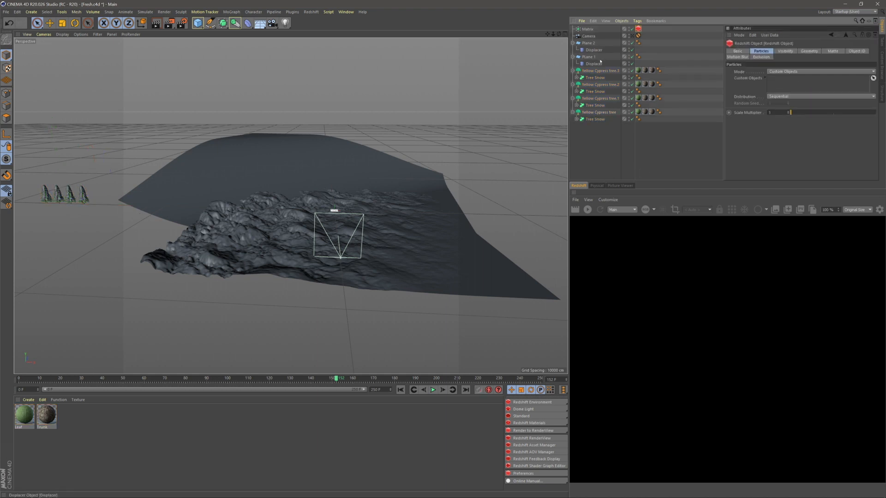
{"action": "left_click_drag", "start_coordinate": [805, 88], "coordinate": [787, 84]}
{"action": "left_click_drag", "start_coordinate": [599, 112], "coordinate": [785, 88]}
{"action": "left_click", "coordinate": [632, 151]}
- Convert Plane 1 to a polygon copy with Current State to Object and place the original at the end of the object list
{"action": "scroll", "coordinate": [347, 258], "scroll_direction": "up", "scroll_amount": 6}
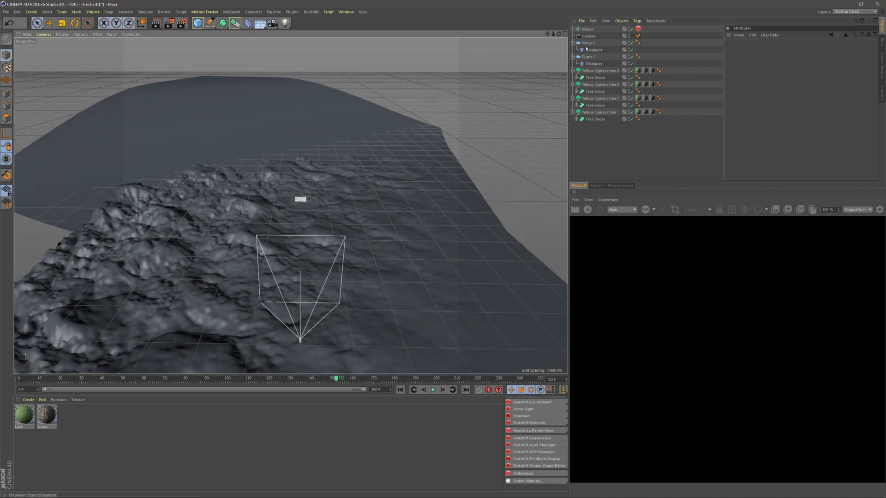
{"action": "left_click", "coordinate": [591, 49]}
{"action": "left_click", "coordinate": [592, 57]}
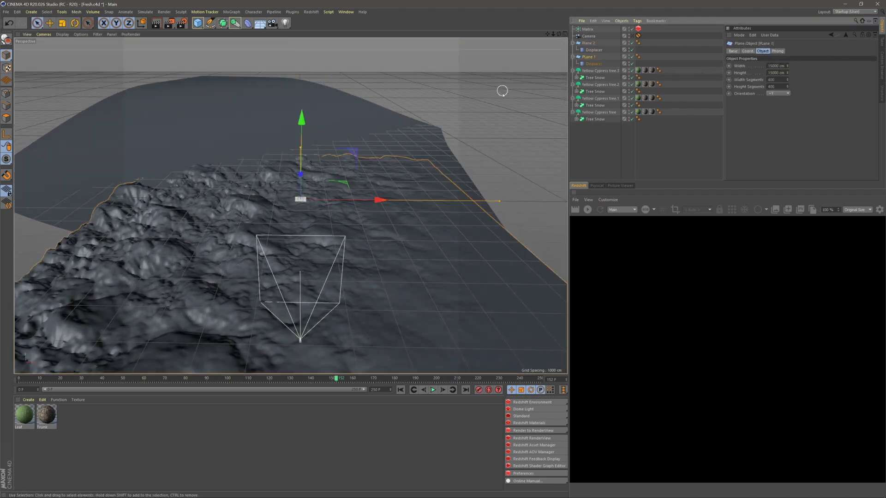
{"action": "right_click", "coordinate": [591, 57]}
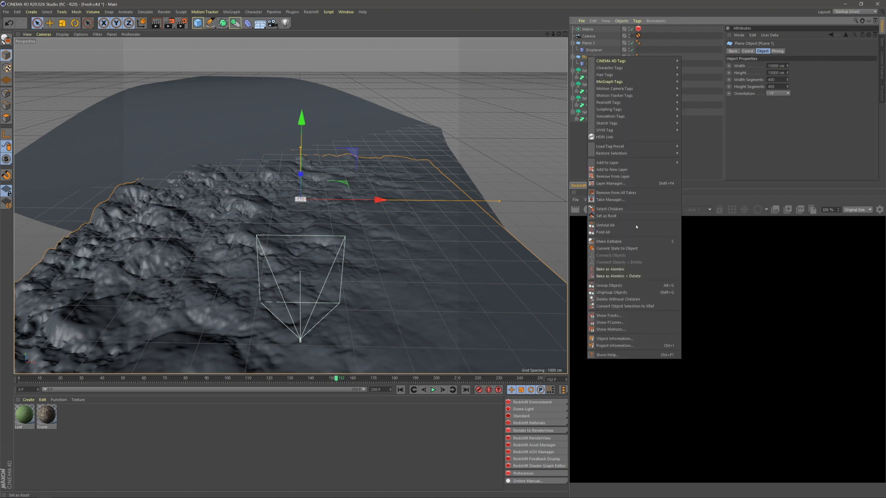
{"action": "left_click", "coordinate": [617, 249]}
{"action": "left_click_drag", "start_coordinate": [589, 67], "coordinate": [594, 131]}
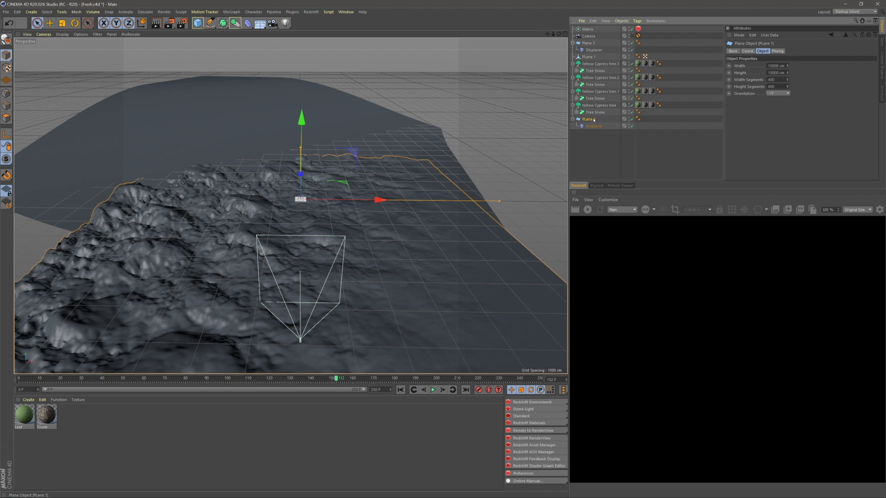
- Group the original Plane 1 into a null named OLD and hide that null
{"action": "key", "text": "alt+g"}
{"action": "type", "text": "G"}
{"action": "type", "text": "LD"}
{"action": "key", "text": "Return"}
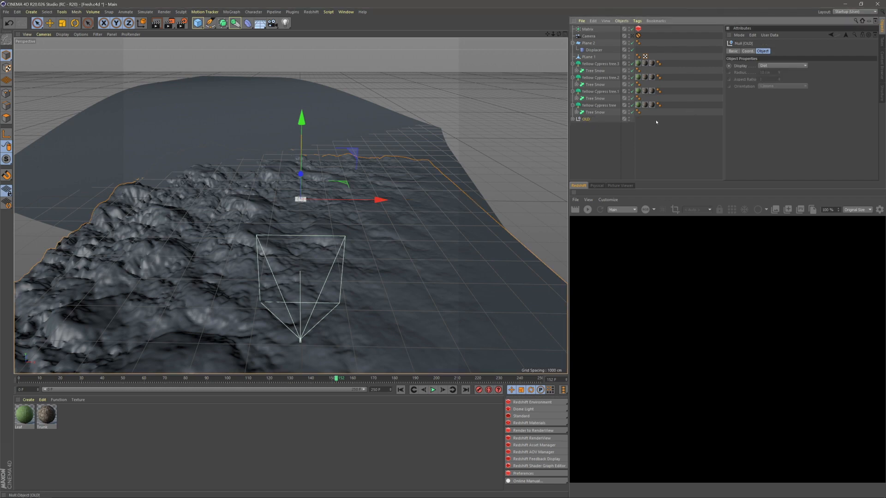
{"action": "left_click", "coordinate": [621, 141]}
{"action": "left_click", "coordinate": [573, 119]}
{"action": "left_click", "coordinate": [576, 126]}
- Switch the converted Plane 1 to polygon editing and bring back the camera view in place of the Redshift render view
{"action": "left_click", "coordinate": [588, 56]}
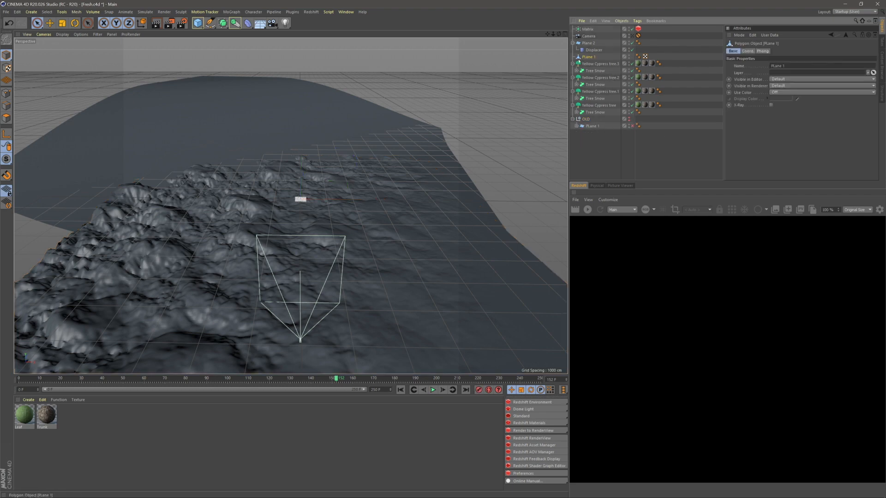
{"action": "left_click", "coordinate": [6, 118]}
{"action": "middle_click_drag", "start_coordinate": [291, 206], "coordinate": [321, 170], "text": "alt"}
{"action": "left_click", "coordinate": [597, 186]}
{"action": "left_click", "coordinate": [617, 226]}
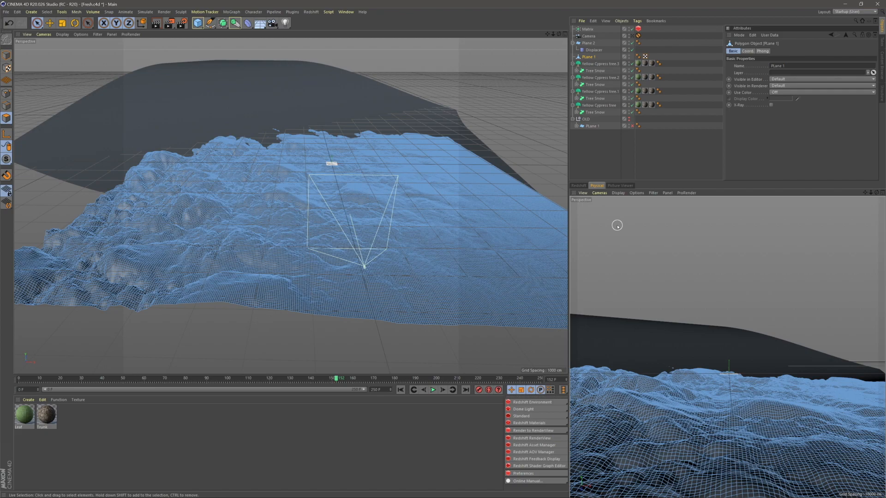
- Configure Live Selection with a radius of 125 and turn off Only Select Visible Elements
{"action": "mouse_move", "coordinate": [303, 186]}
{"action": "left_mouse_down", "text": "alt"}
{"action": "mouse_move", "coordinate": [393, 195]}
{"action": "mouse_move", "coordinate": [316, 204]}
{"action": "mouse_move", "coordinate": [309, 197]}
{"action": "mouse_move", "coordinate": [307, 206]}
{"action": "left_mouse_up", "text": "alt"}
{"action": "mouse_move", "coordinate": [346, 221]}
{"action": "middle_mouse_down"}
{"action": "mouse_move", "coordinate": [379, 221]}
{"action": "mouse_move", "coordinate": [369, 221]}
{"action": "middle_mouse_up"}
{"action": "left_click", "coordinate": [37, 23]}
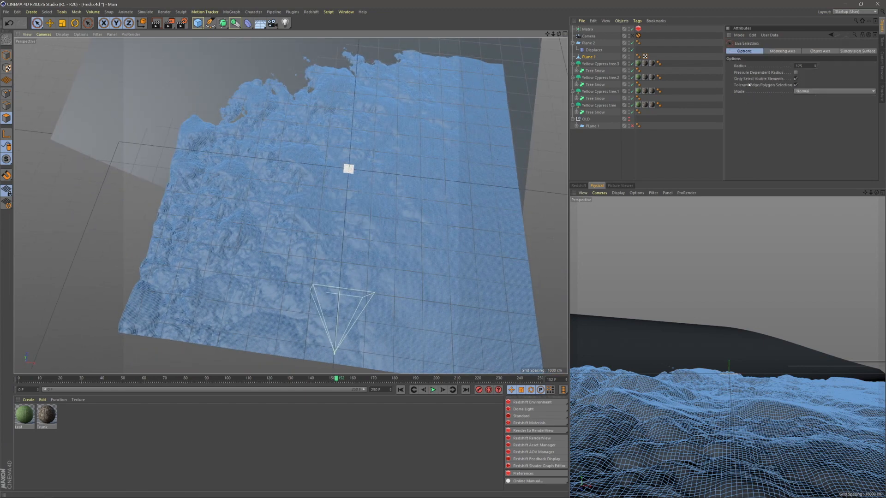
{"action": "left_click", "coordinate": [795, 78]}
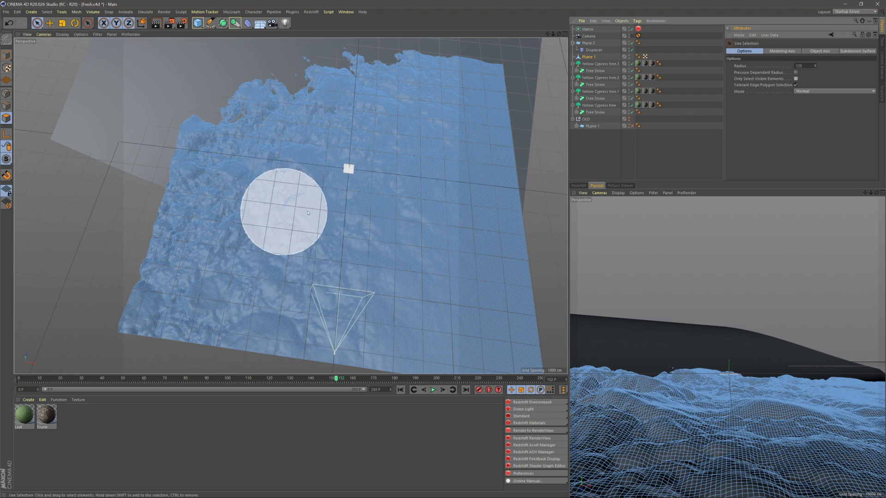
- Paint-select Plane 1's polygons from the camera out to the far edge and store them as a polygon selection
{"action": "left_click_drag", "start_coordinate": [296, 192], "coordinate": [305, 198]}
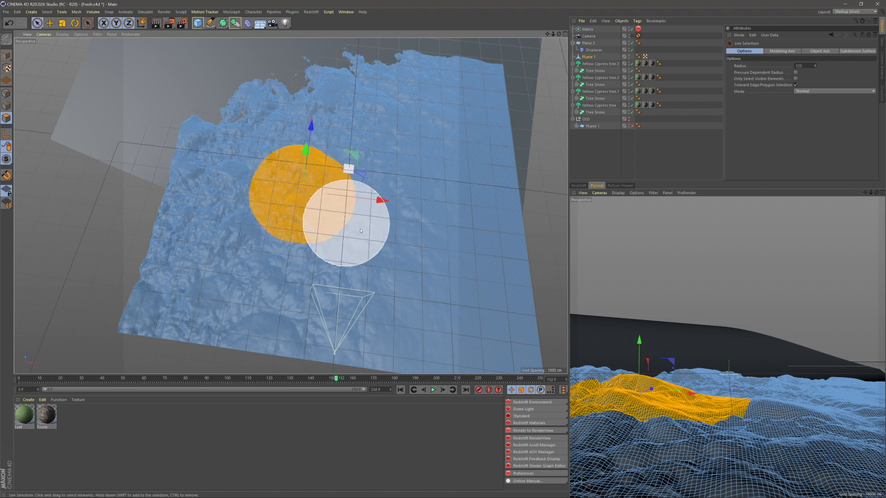
{"action": "mouse_move", "coordinate": [328, 110]}
{"action": "left_mouse_down"}
{"action": "mouse_move", "coordinate": [310, 88]}
{"action": "mouse_move", "coordinate": [347, 83]}
{"action": "mouse_move", "coordinate": [277, 110]}
{"action": "mouse_move", "coordinate": [281, 163]}
{"action": "mouse_move", "coordinate": [293, 207]}
{"action": "mouse_move", "coordinate": [344, 273]}
{"action": "mouse_move", "coordinate": [358, 237]}
{"action": "mouse_move", "coordinate": [354, 190]}
{"action": "mouse_move", "coordinate": [386, 99]}
{"action": "mouse_move", "coordinate": [376, 89]}
{"action": "mouse_move", "coordinate": [446, 79]}
{"action": "mouse_move", "coordinate": [451, 49]}
{"action": "mouse_move", "coordinate": [395, 221]}
{"action": "mouse_move", "coordinate": [465, 50]}
{"action": "mouse_move", "coordinate": [429, 114]}
{"action": "left_mouse_up"}
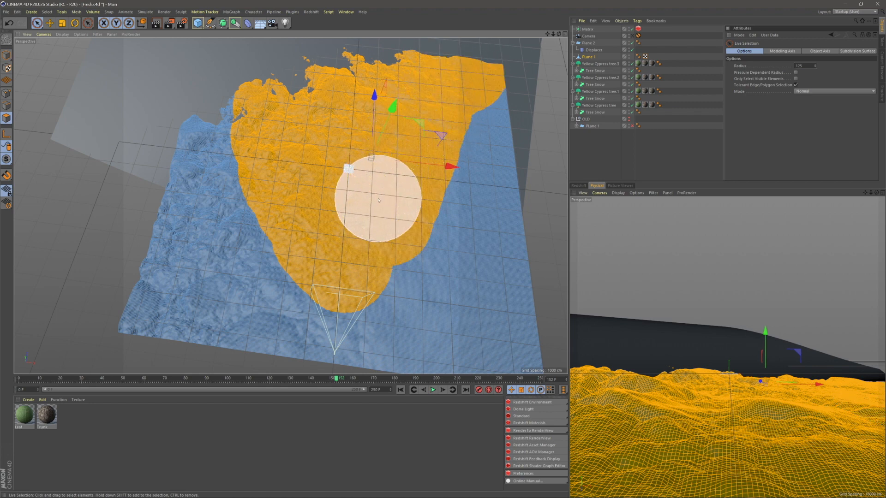
{"action": "left_click", "coordinate": [47, 11]}
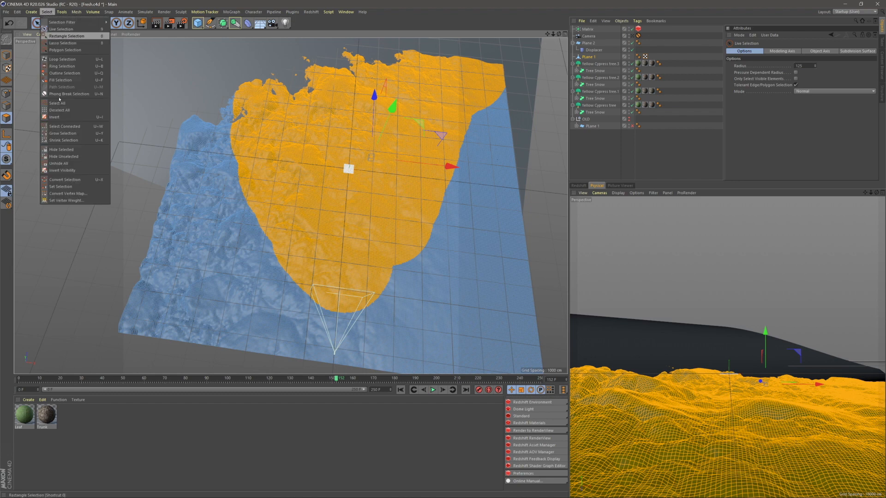
{"action": "left_click", "coordinate": [60, 186]}
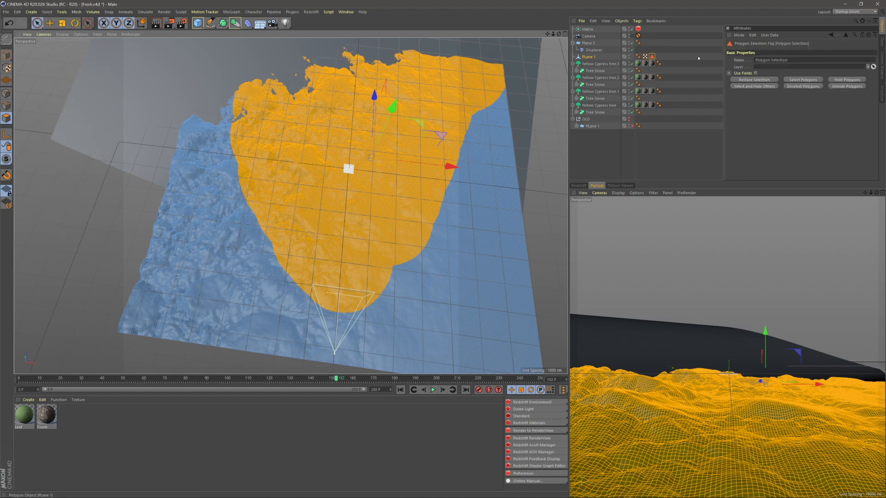
- Name Plane 1's new polygon selection tag Trees and deselect everything
{"action": "left_click", "coordinate": [794, 62]}
{"action": "type", "text": "Tress"}
{"action": "key", "text": "Return"}
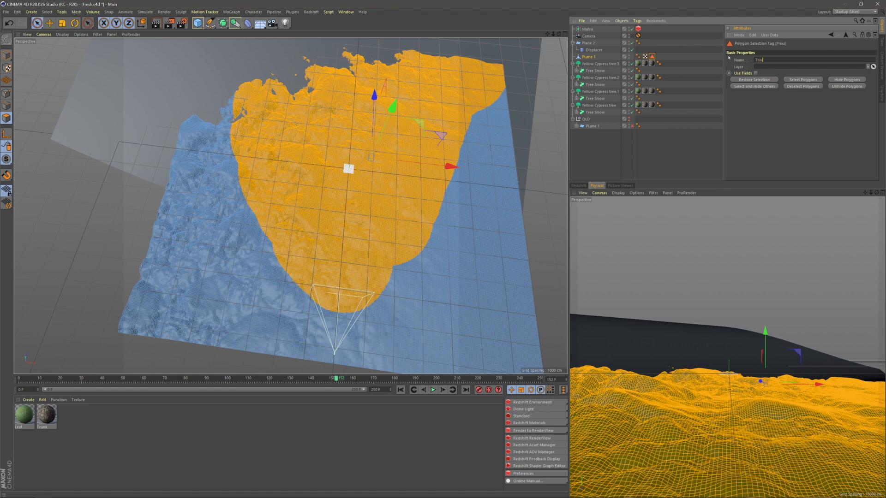
{"action": "left_click", "coordinate": [669, 149]}
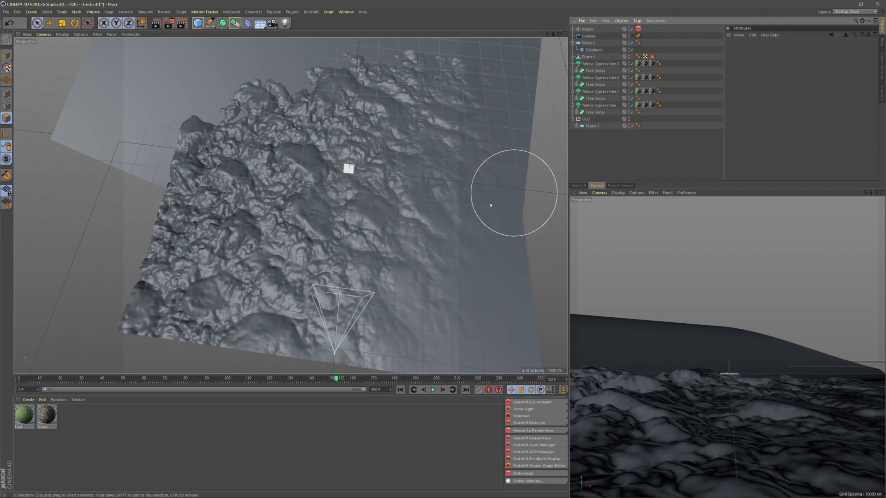
- Set the Matrix to Object mode with Plane 1 as its object, limited to the Trees polygon selection
{"action": "middle_click_drag", "start_coordinate": [348, 228], "coordinate": [317, 261], "text": "alt"}
{"action": "left_click_drag", "start_coordinate": [317, 262], "coordinate": [316, 208], "text": "alt"}
{"action": "right_click_drag", "start_coordinate": [316, 208], "coordinate": [443, 161], "text": "alt"}
{"action": "left_click", "coordinate": [588, 28]}
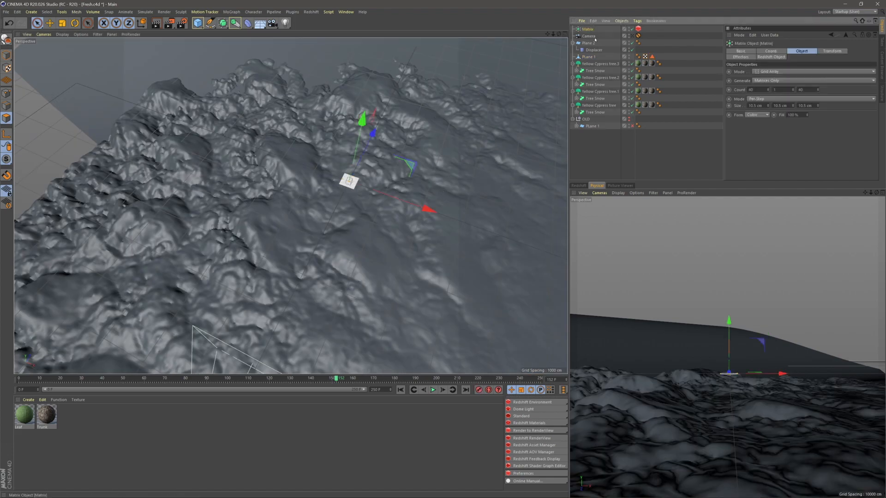
{"action": "left_click", "coordinate": [769, 73]}
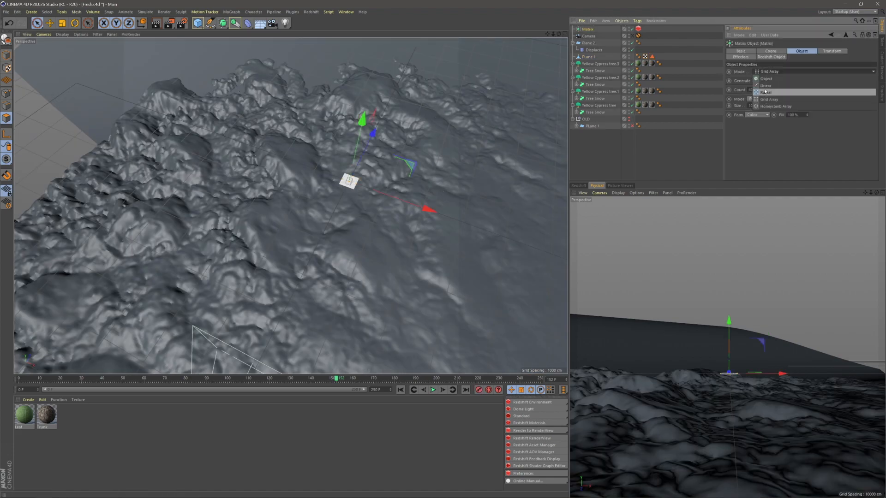
{"action": "left_click", "coordinate": [766, 79]}
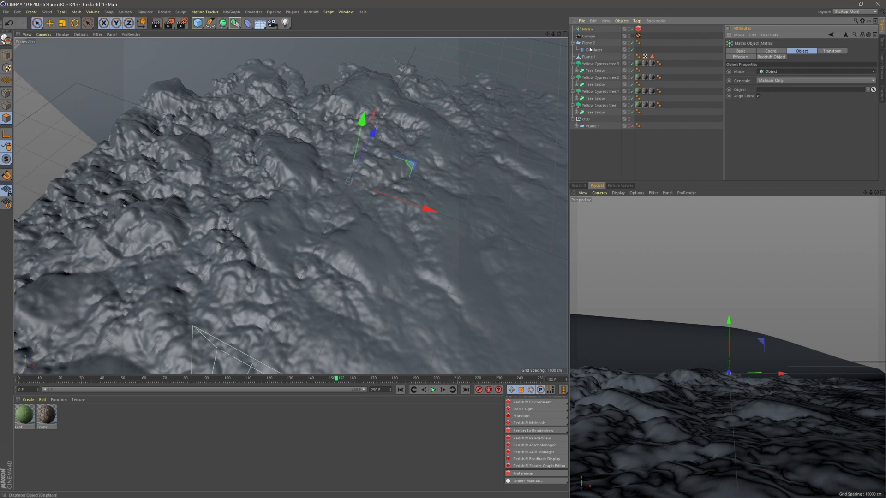
{"action": "left_click_drag", "start_coordinate": [588, 57], "coordinate": [785, 89]}
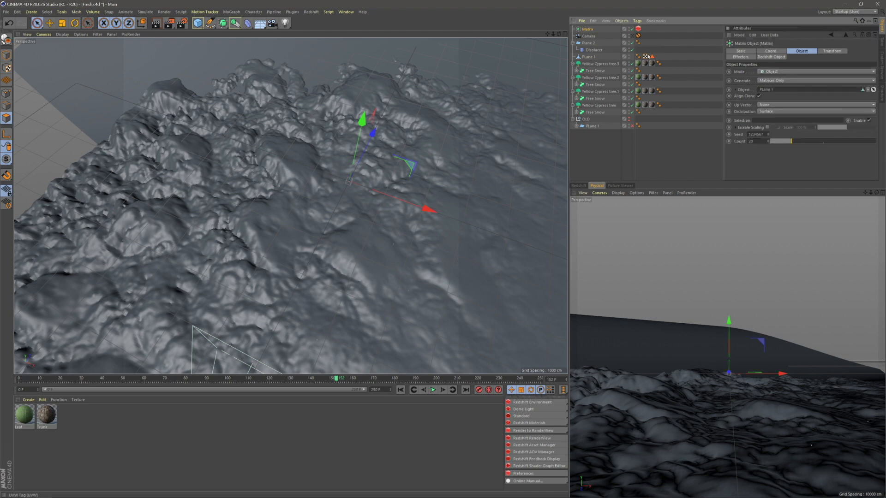
{"action": "left_click_drag", "start_coordinate": [652, 56], "coordinate": [767, 122]}
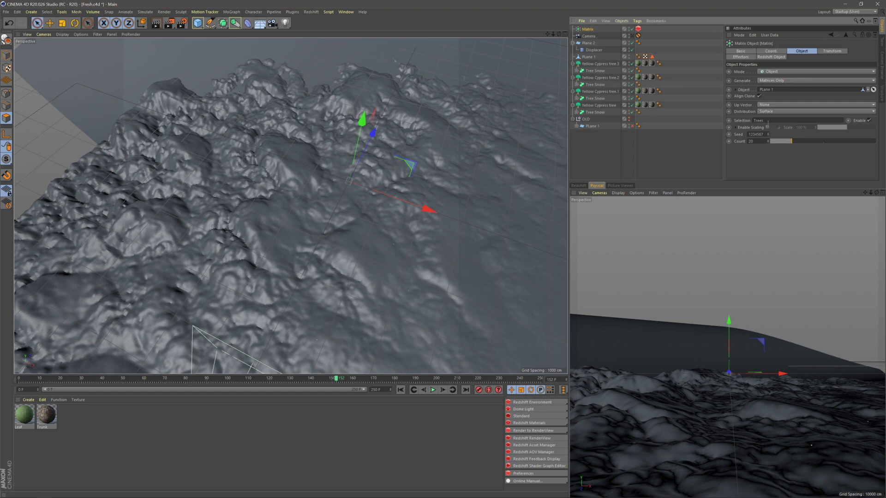
{"action": "left_click", "coordinate": [678, 151]}
- Look through the scene Camera and frame the full image in an enlarged Redshift render view
{"action": "left_click", "coordinate": [578, 185]}
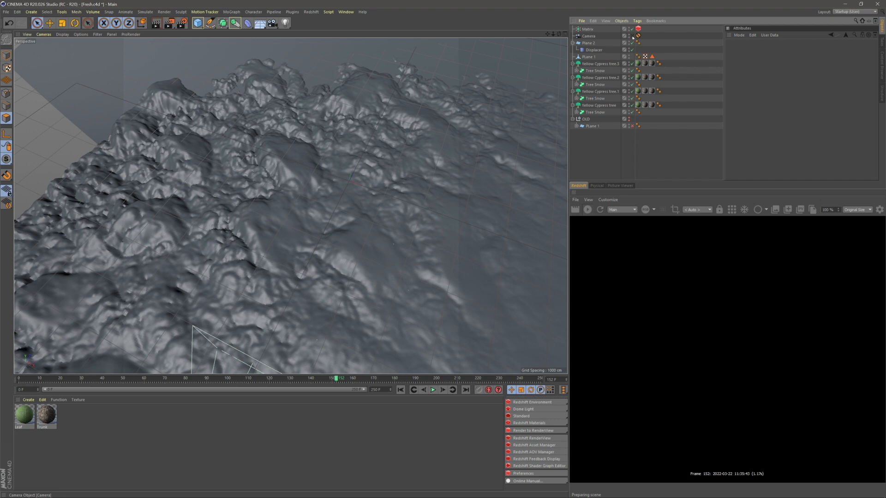
{"action": "left_click", "coordinate": [632, 36]}
{"action": "left_click_drag", "start_coordinate": [768, 182], "coordinate": [770, 139]}
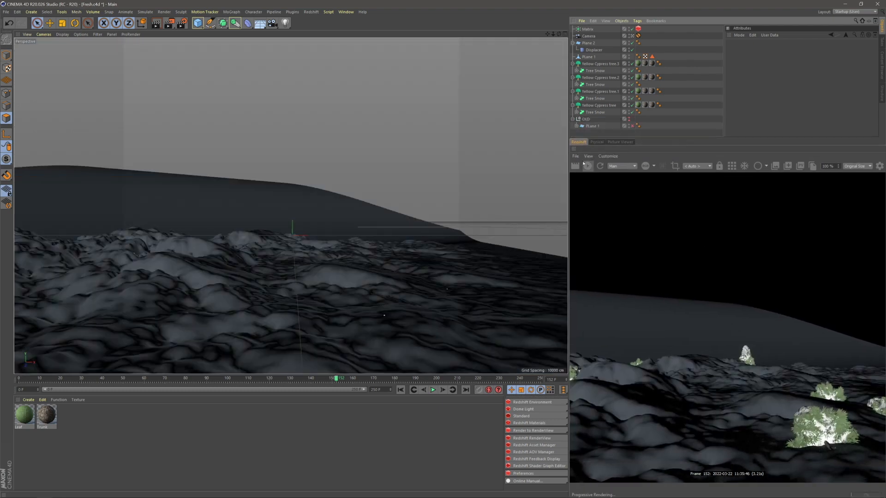
{"action": "left_click", "coordinate": [589, 157]}
{"action": "left_click", "coordinate": [604, 219]}
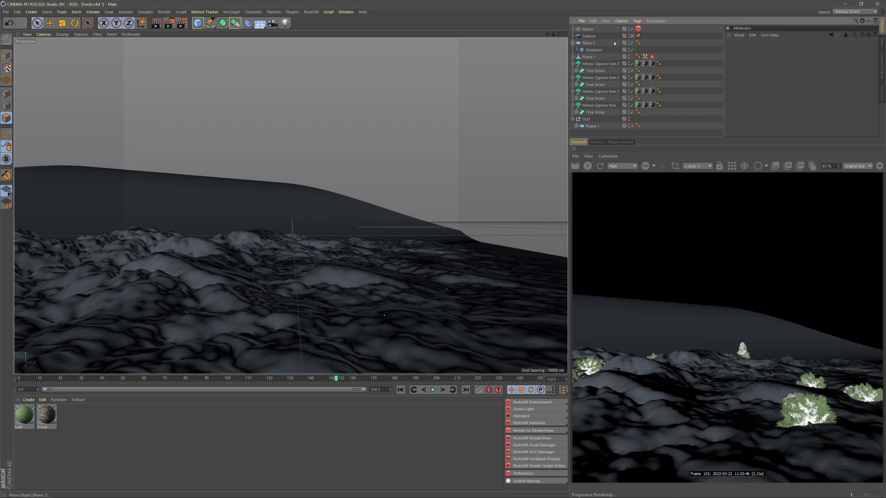
- Turn off Align Clone on the Matrix and set its count to 300
{"action": "left_click", "coordinate": [590, 30]}
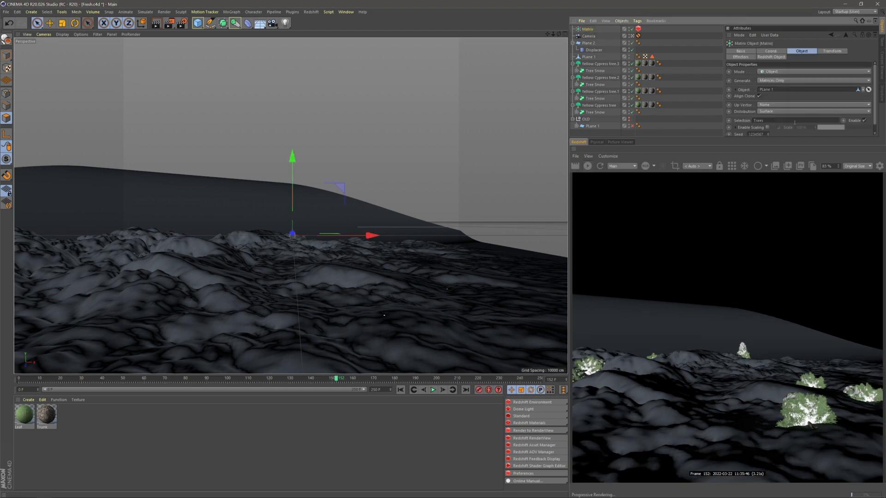
{"action": "left_click_drag", "start_coordinate": [790, 132], "coordinate": [796, 118]}
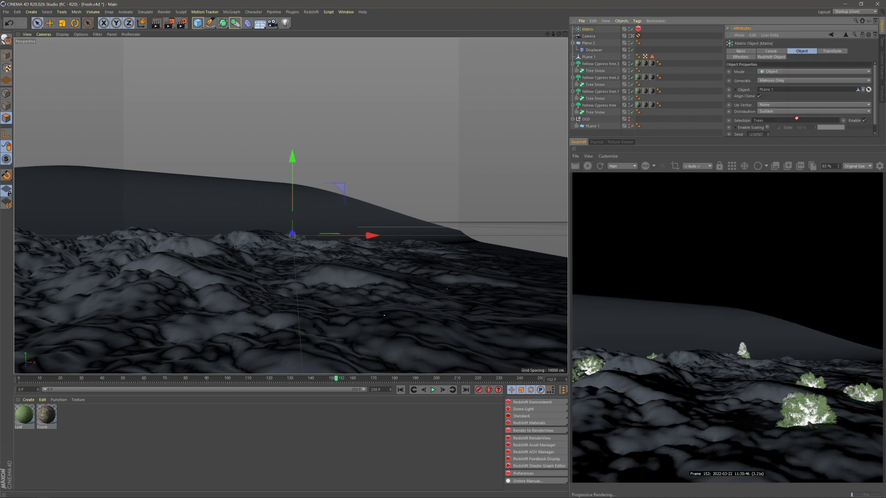
{"action": "left_click", "coordinate": [759, 97]}
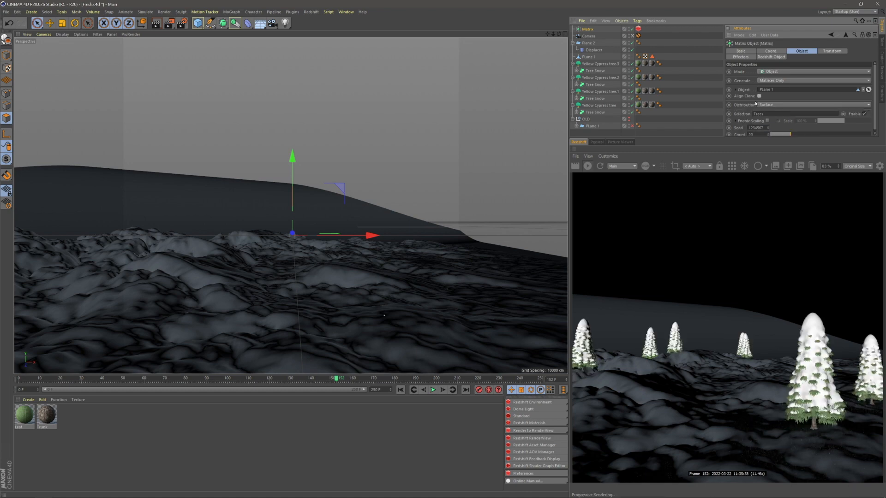
{"action": "scroll", "coordinate": [816, 99], "scroll_direction": "down", "scroll_amount": 1}
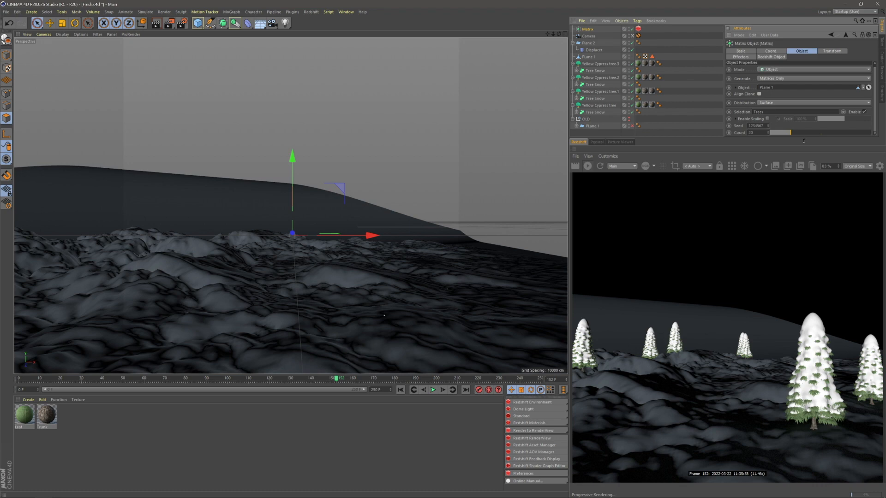
{"action": "double_click", "coordinate": [756, 133]}
{"action": "type", "text": "300"}
{"action": "key", "text": "Return"}
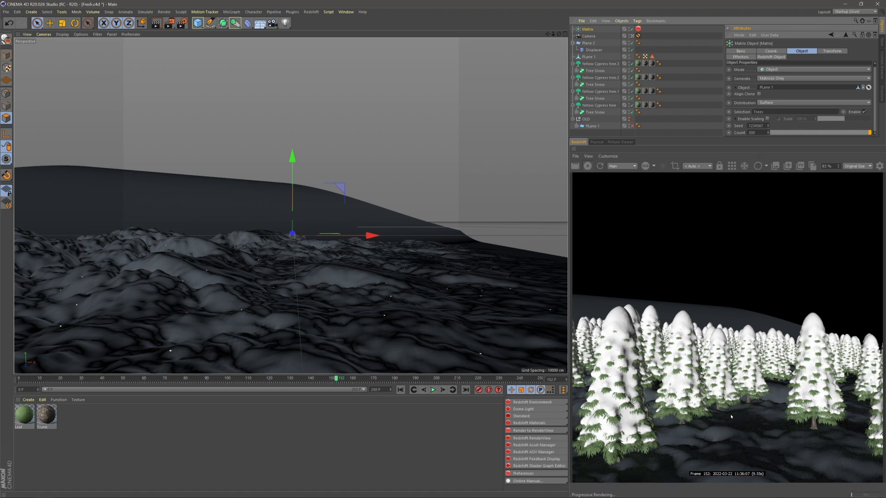
- Enlarge the Redshift render view with the whole image framed, and lock the rendering to Camera
{"action": "left_click_drag", "start_coordinate": [760, 139], "coordinate": [757, 159]}
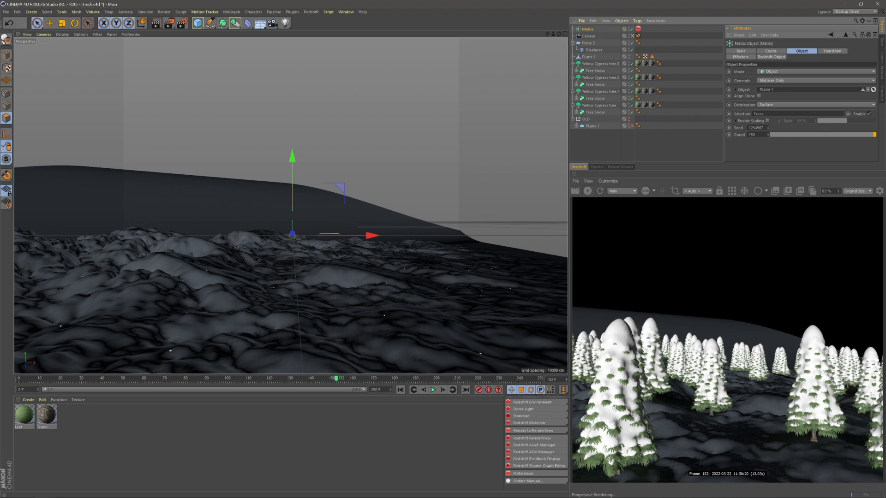
{"action": "left_click_drag", "start_coordinate": [781, 163], "coordinate": [748, 95]}
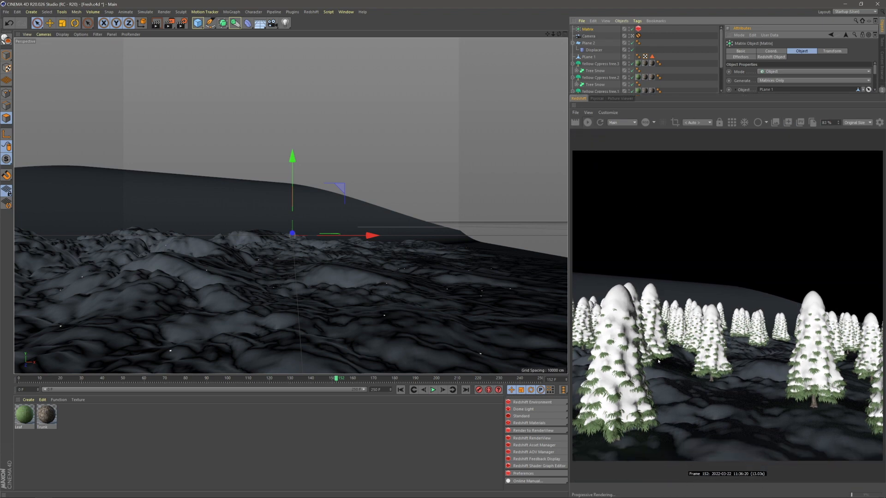
{"action": "left_click", "coordinate": [589, 113]}
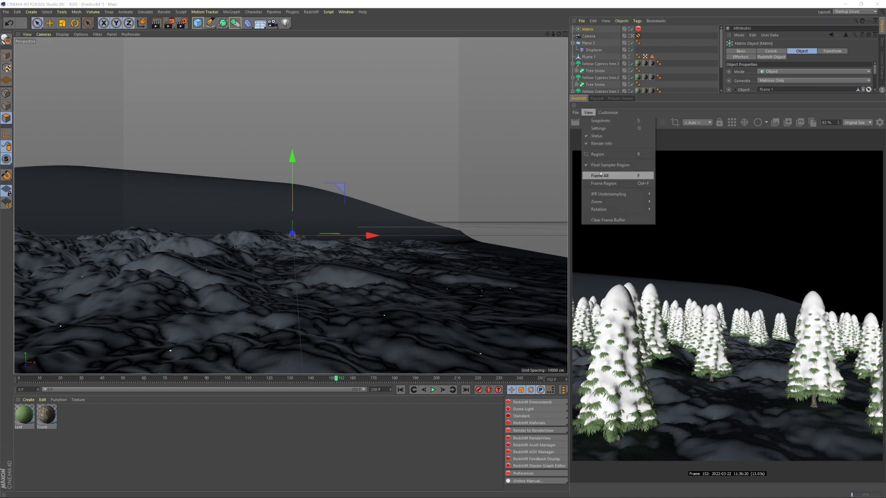
{"action": "left_click", "coordinate": [599, 176]}
{"action": "left_click", "coordinate": [490, 202]}
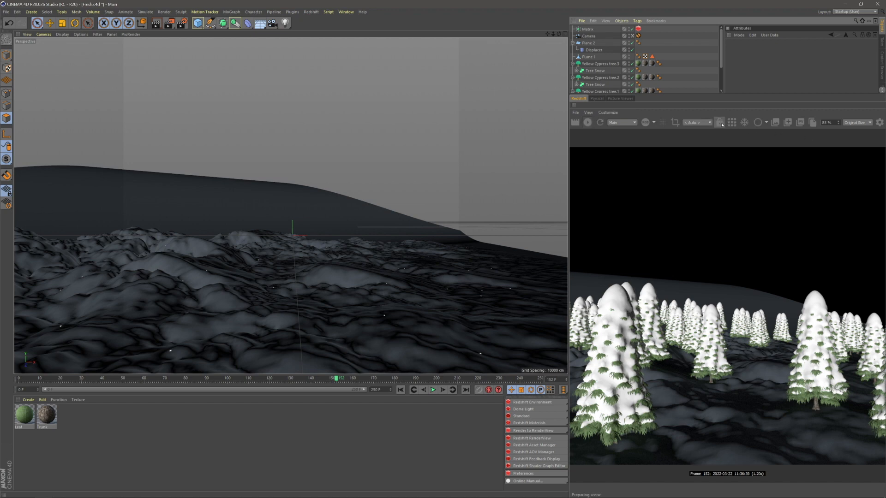
{"action": "left_click", "coordinate": [719, 122]}
- Leave the camera view and move Yellow Cypress tree.3 from the row of source trees onto the terrain in front of the camera
{"action": "left_click", "coordinate": [633, 36]}
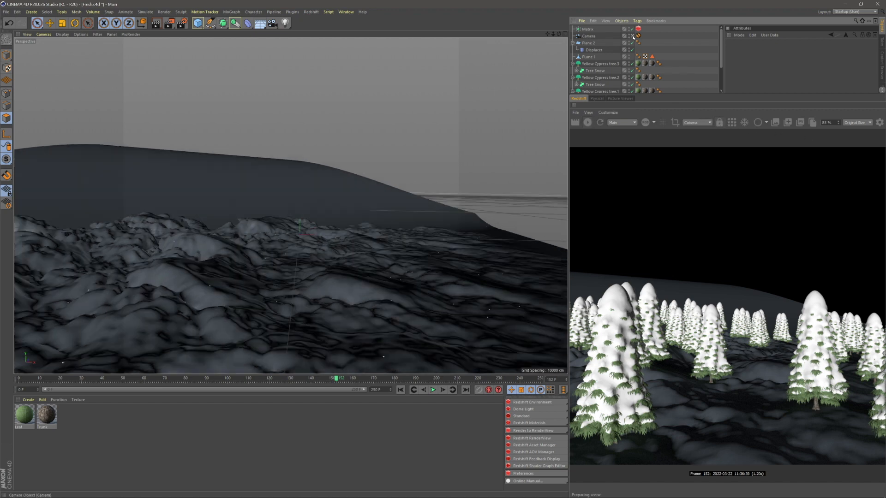
{"action": "scroll", "coordinate": [277, 263], "scroll_direction": "down", "scroll_amount": 5}
{"action": "middle_click_drag", "start_coordinate": [277, 263], "coordinate": [439, 306], "text": "alt"}
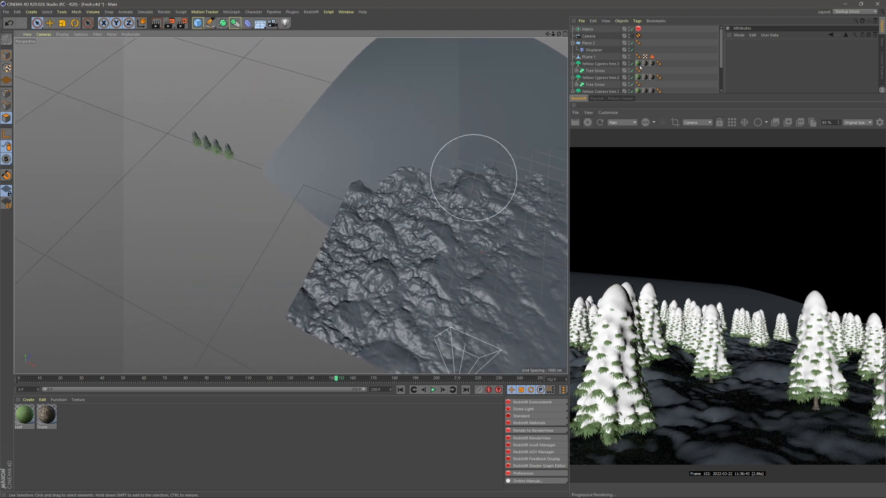
{"action": "left_click", "coordinate": [600, 64]}
{"action": "middle_click_drag", "start_coordinate": [256, 280], "coordinate": [207, 158], "text": "alt"}
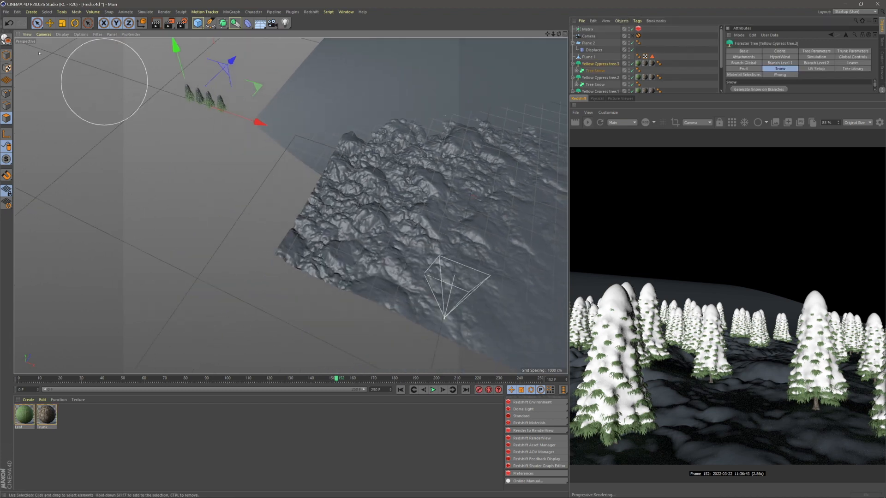
{"action": "left_click_drag", "start_coordinate": [255, 119], "coordinate": [414, 201]}
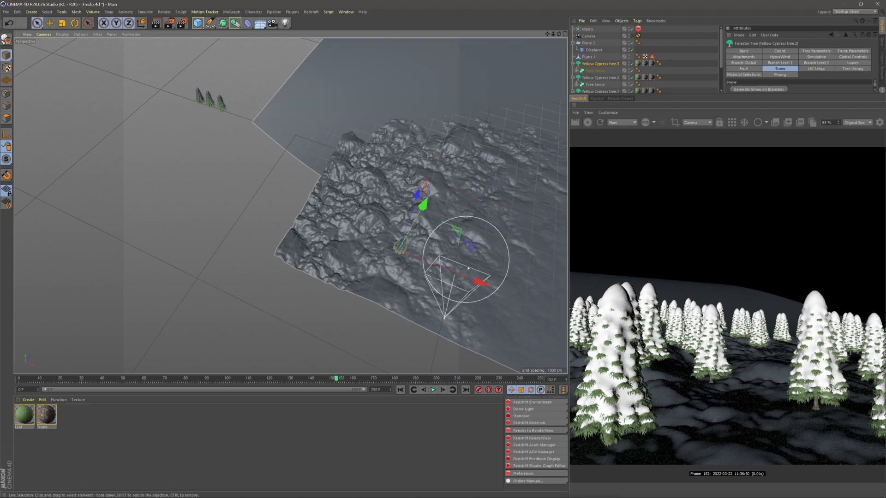
{"action": "left_click_drag", "start_coordinate": [481, 277], "coordinate": [448, 227]}
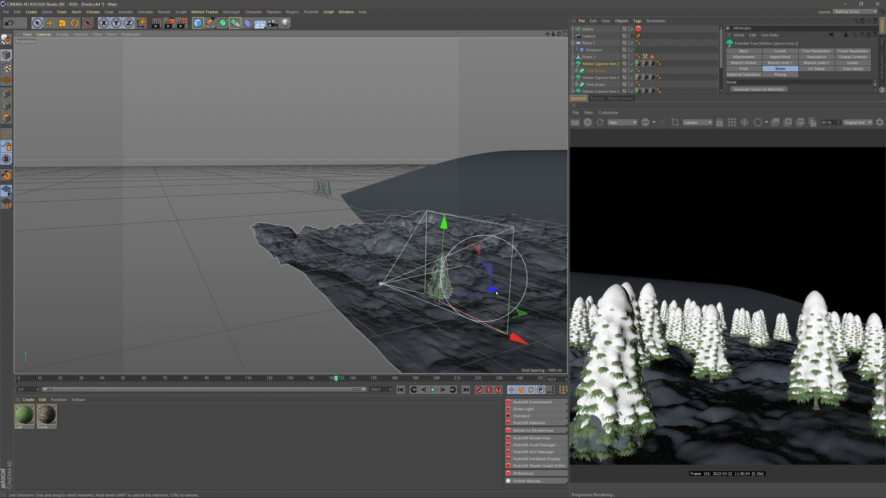
- Fine-tune Yellow Cypress tree.3's position and height so it stands in the camera's near foreground, cropped by the frame's left edge
{"action": "left_click_drag", "start_coordinate": [492, 289], "coordinate": [469, 303]}
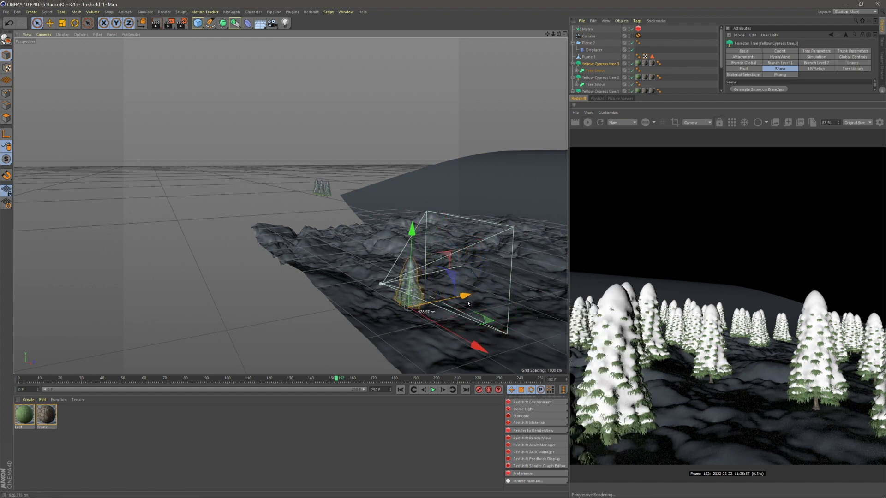
{"action": "mouse_move", "coordinate": [478, 345]}
{"action": "left_mouse_down"}
{"action": "mouse_move", "coordinate": [493, 357]}
{"action": "mouse_move", "coordinate": [466, 354]}
{"action": "left_mouse_up"}
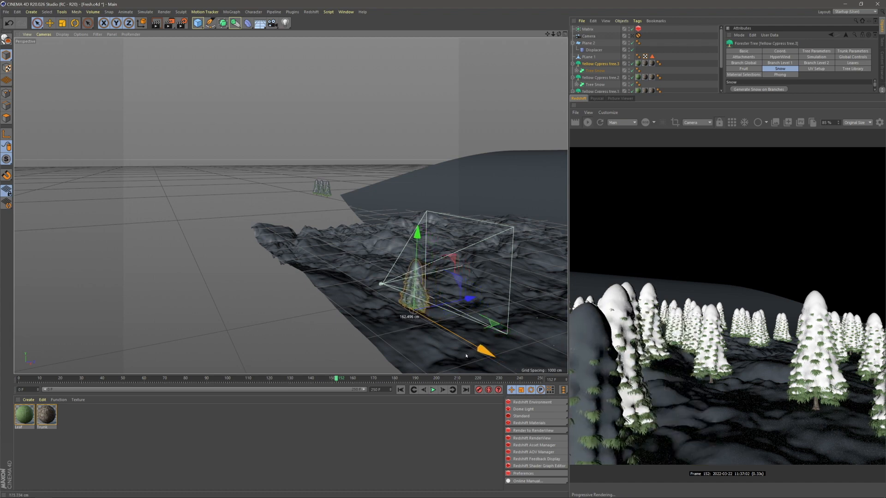
{"action": "left_click_drag", "start_coordinate": [418, 252], "coordinate": [414, 233]}
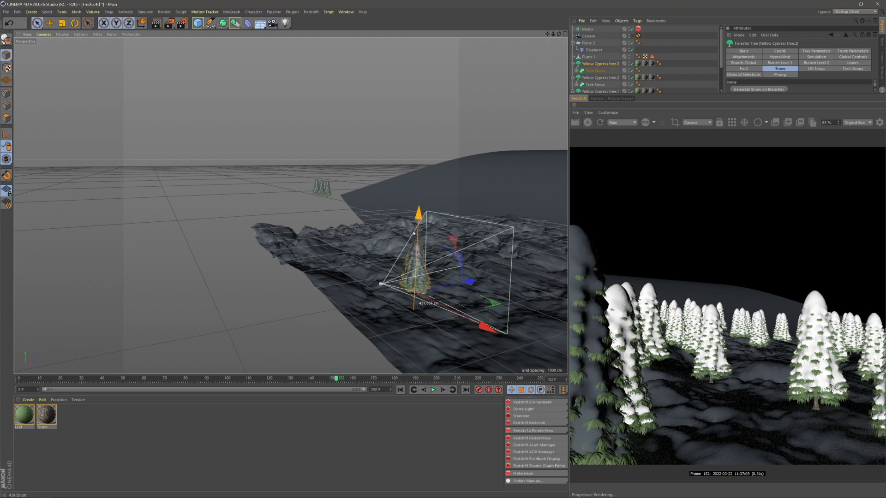
{"action": "left_click_drag", "start_coordinate": [414, 233], "coordinate": [415, 245]}
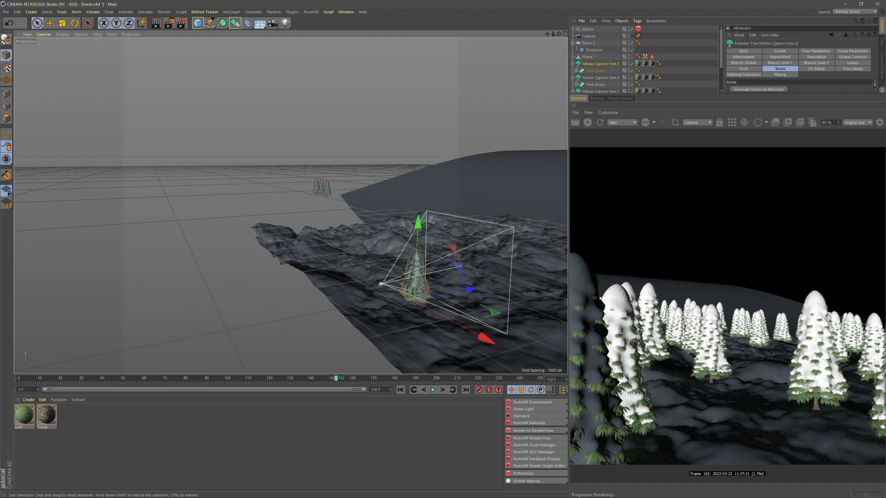
{"action": "left_click", "coordinate": [688, 71]}
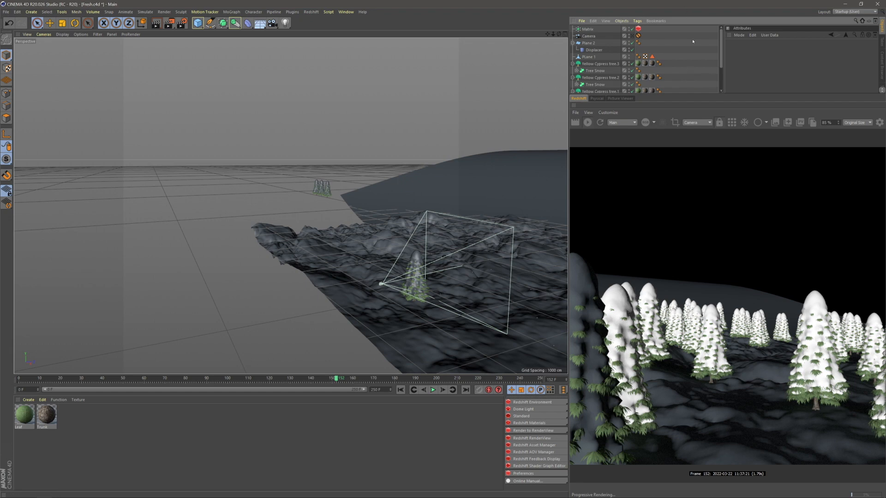
- Stop the Redshift live render and select the Matrix with the full object list in view
{"action": "scroll", "coordinate": [705, 59], "scroll_direction": "down", "scroll_amount": 3}
{"action": "scroll", "coordinate": [706, 59], "scroll_direction": "up", "scroll_amount": 3}
{"action": "left_click", "coordinate": [587, 122]}
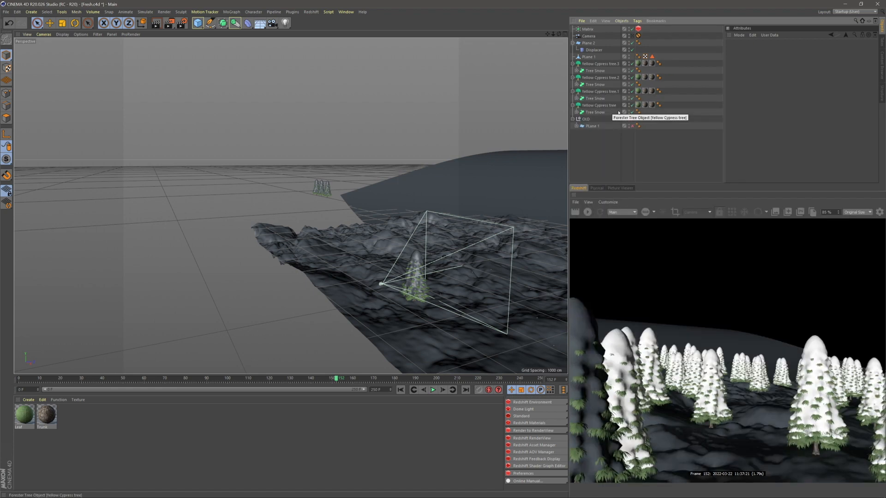
{"action": "left_click", "coordinate": [590, 29]}
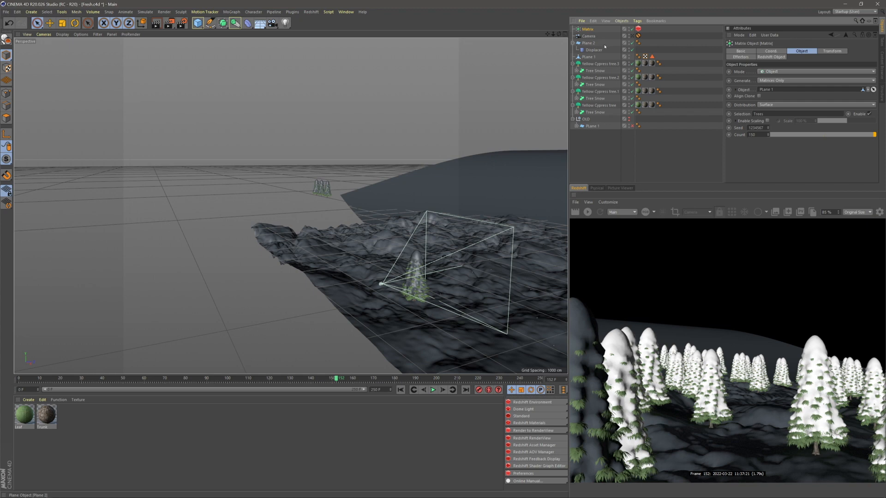
- Group the Matrix under two nested nulls, naming the outer one Cloners and the inner one Trees
{"action": "key", "text": "alt+g"}
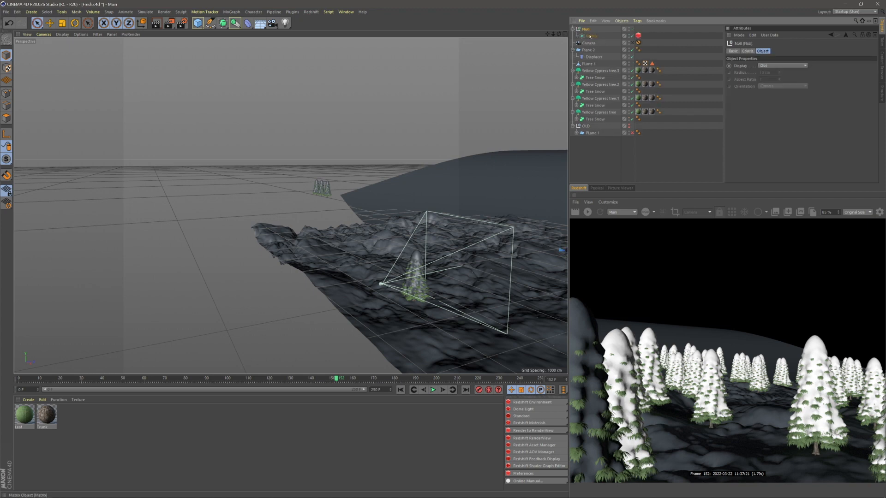
{"action": "key", "text": "alt+g"}
{"action": "double_click", "coordinate": [588, 29]}
{"action": "type", "text": "Cloners"}
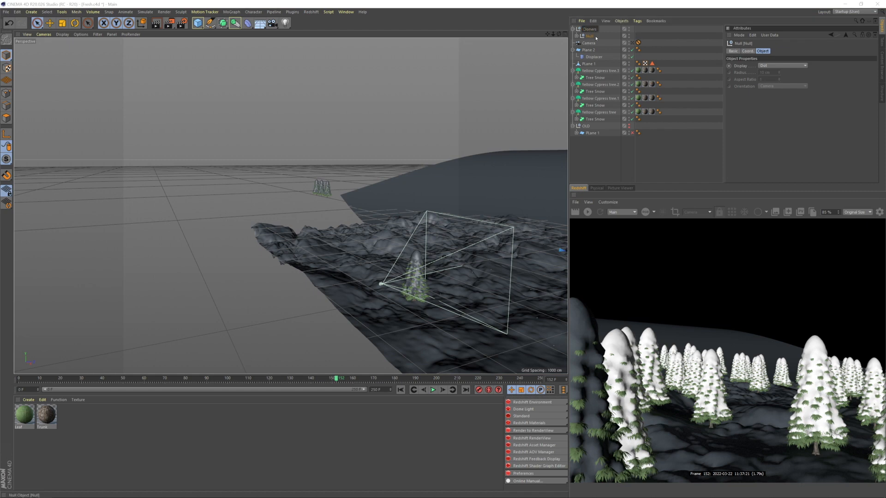
{"action": "key", "text": "Return"}
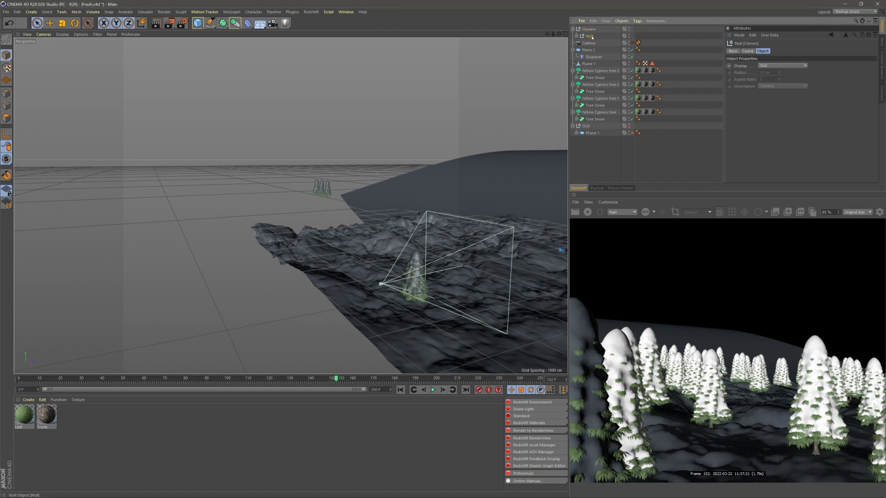
{"action": "double_click", "coordinate": [590, 36]}
{"action": "type", "text": "Trees"}
{"action": "key", "text": "Return"}
{"action": "left_click", "coordinate": [576, 35]}
- Move the four Yellow Cypress trees with their Tree Snow objects into the Trees null and collapse their hierarchies
{"action": "left_click", "coordinate": [599, 119]}
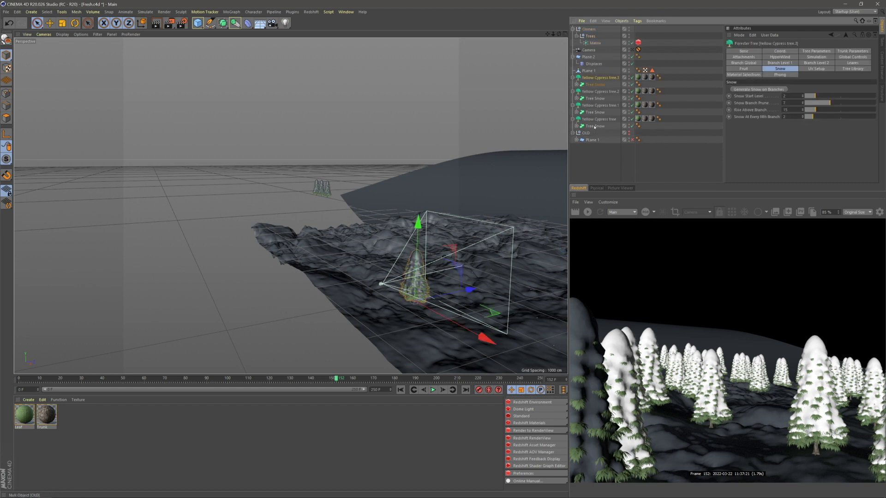
{"action": "left_click", "coordinate": [600, 77], "text": "shift"}
{"action": "left_click_drag", "start_coordinate": [602, 84], "coordinate": [592, 40]}
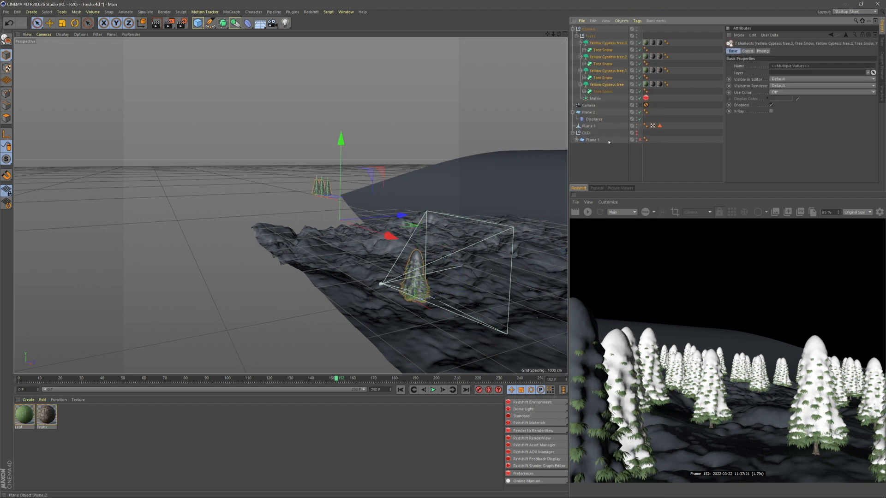
{"action": "left_click", "coordinate": [580, 84]}
{"action": "left_click", "coordinate": [580, 71]}
{"action": "left_click", "coordinate": [580, 56]}
{"action": "left_click", "coordinate": [580, 43]}
{"action": "left_click", "coordinate": [640, 104]}
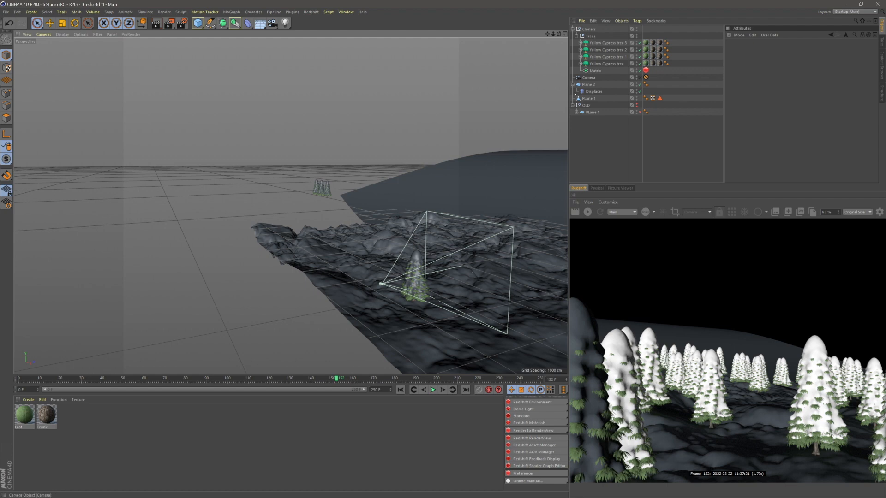
- Add a Random effector to the Matrix and place it inside the Trees null just above the Matrix
{"action": "left_click", "coordinate": [598, 71]}
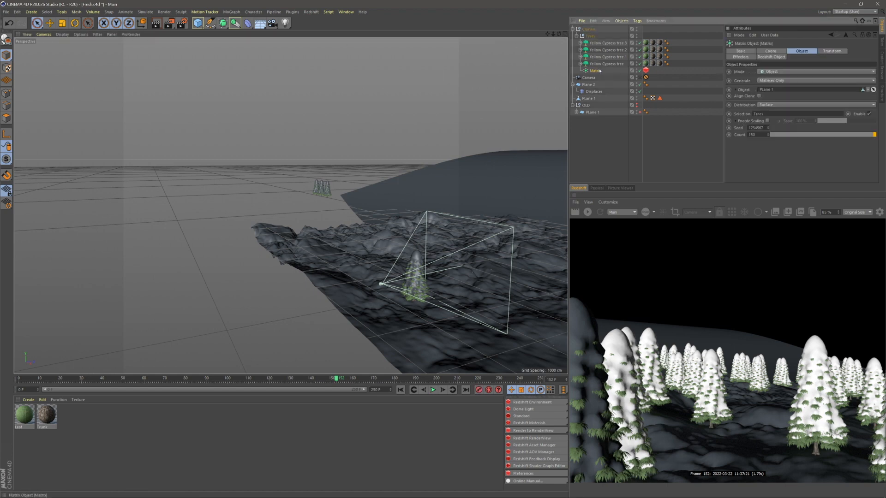
{"action": "left_click", "coordinate": [231, 12]}
{"action": "mouse_move", "coordinate": [242, 22]}
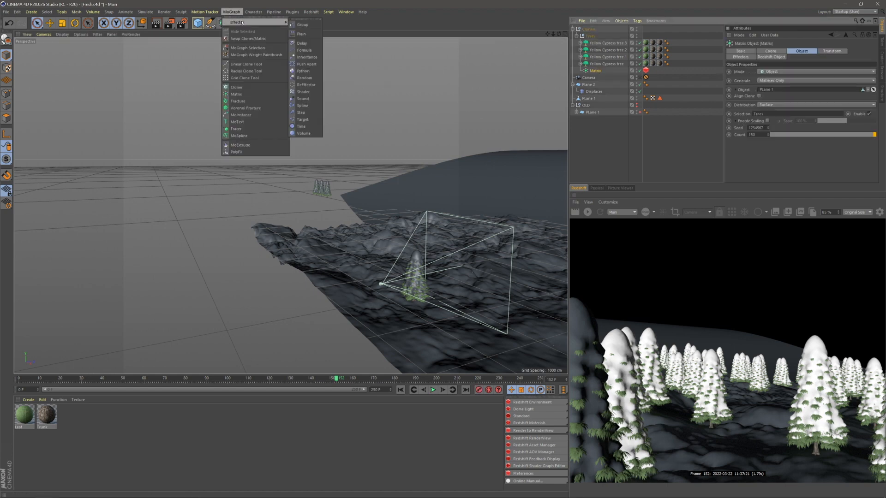
{"action": "left_click", "coordinate": [304, 78]}
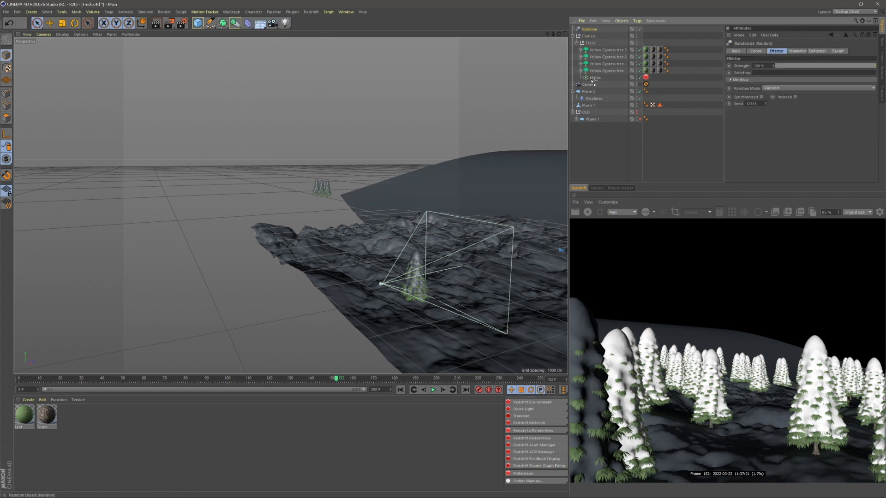
{"action": "left_click_drag", "start_coordinate": [594, 76], "coordinate": [593, 74]}
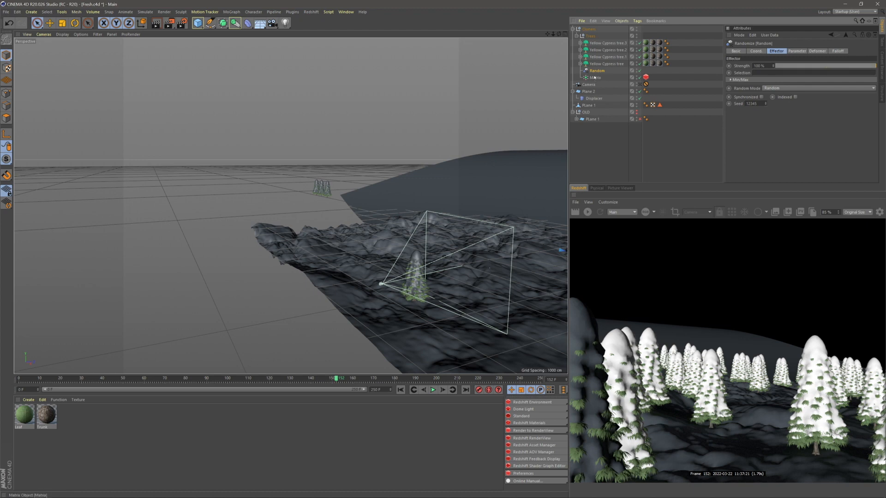
- Look through the scene camera and frame its live Redshift render in the render view
{"action": "left_click", "coordinate": [640, 86]}
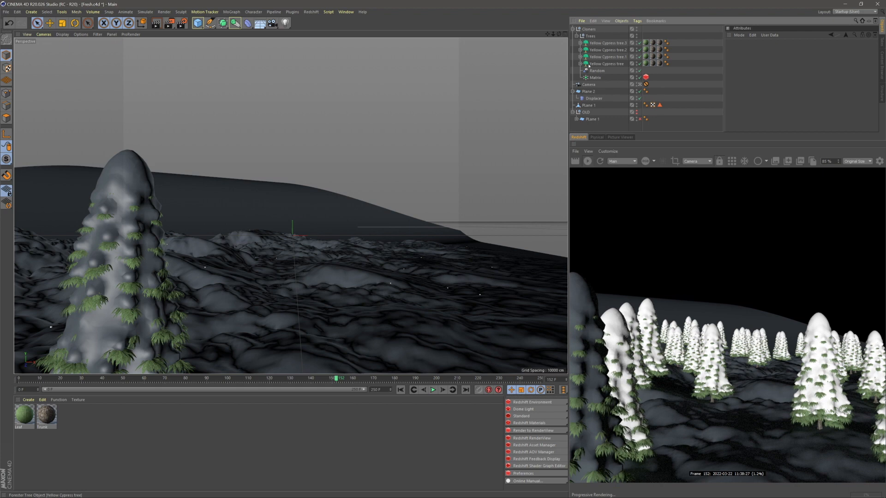
{"action": "left_click", "coordinate": [589, 151]}
{"action": "left_click", "coordinate": [600, 215]}
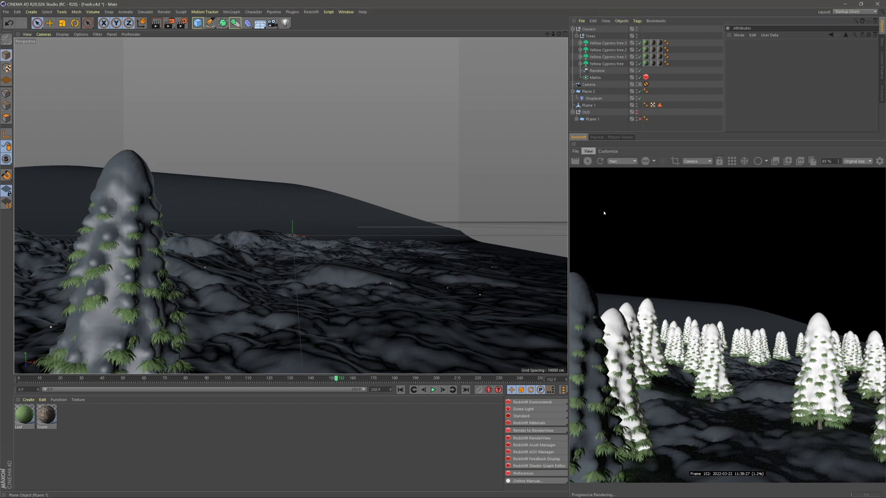
- Turn off the Random effector's position variation and enable uniform scale variation of 0.2
{"action": "left_click", "coordinate": [597, 70]}
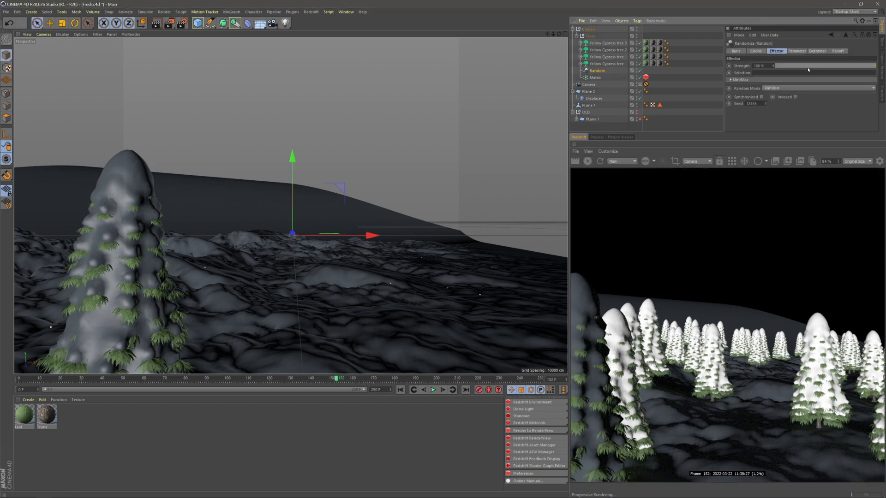
{"action": "left_click", "coordinate": [796, 51]}
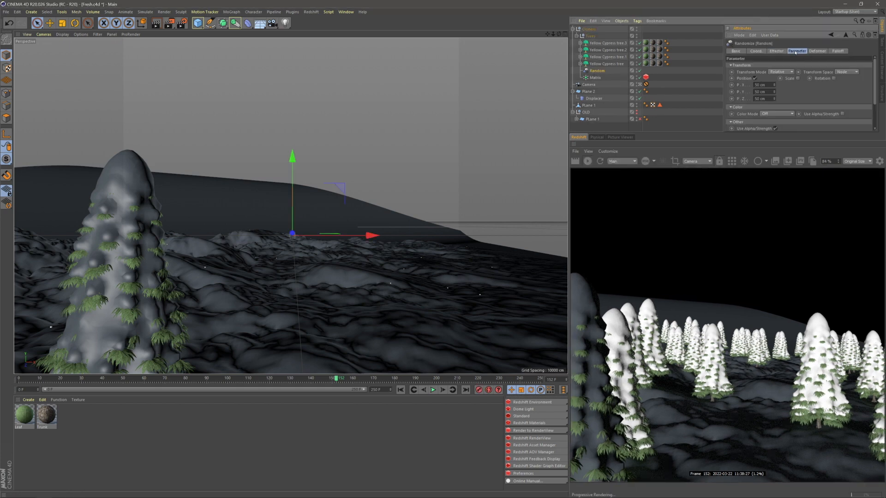
{"action": "left_click", "coordinate": [755, 79]}
{"action": "left_click", "coordinate": [785, 78]}
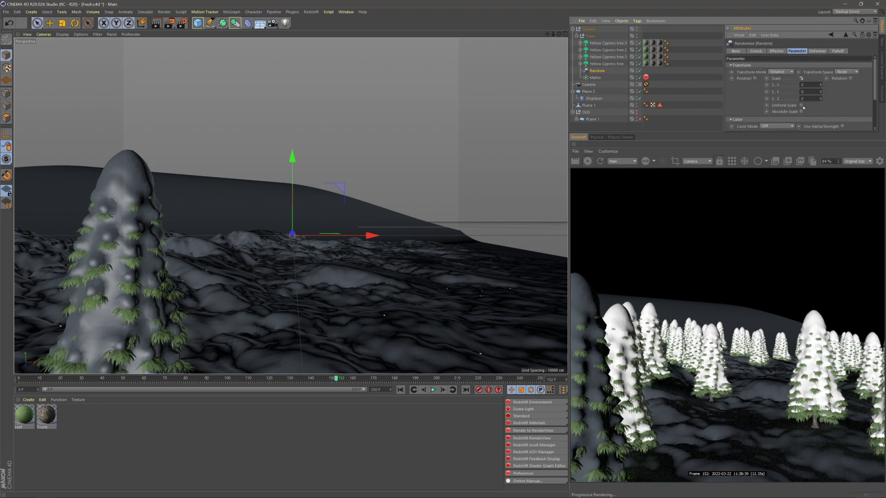
{"action": "left_click", "coordinate": [803, 106]}
{"action": "type", "text": "1"}
{"action": "key", "text": "Return"}
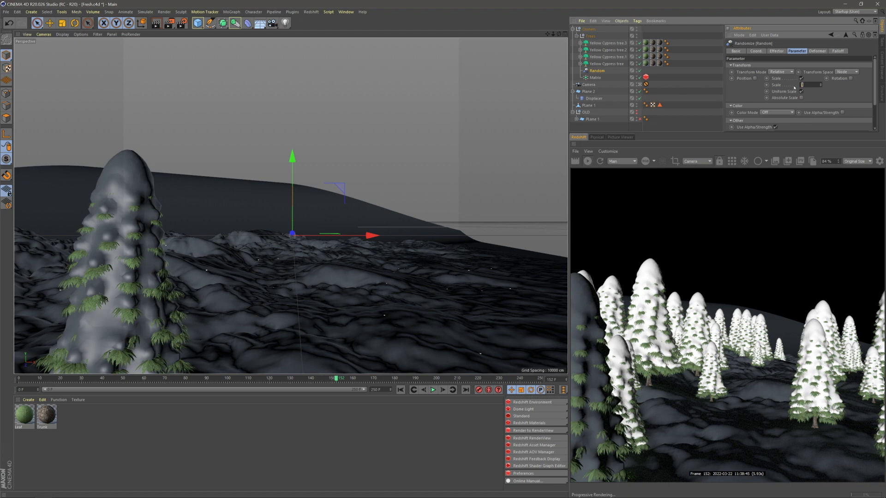
{"action": "key", "text": "Return"}
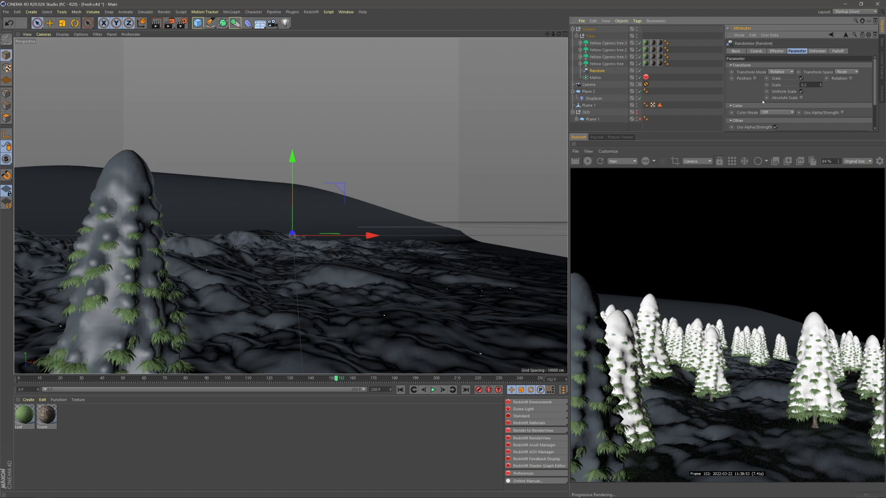
- Enable rotation on the Random effector, undo the stray angle changes, and set the heading rotation to 360°
{"action": "left_click", "coordinate": [851, 79]}
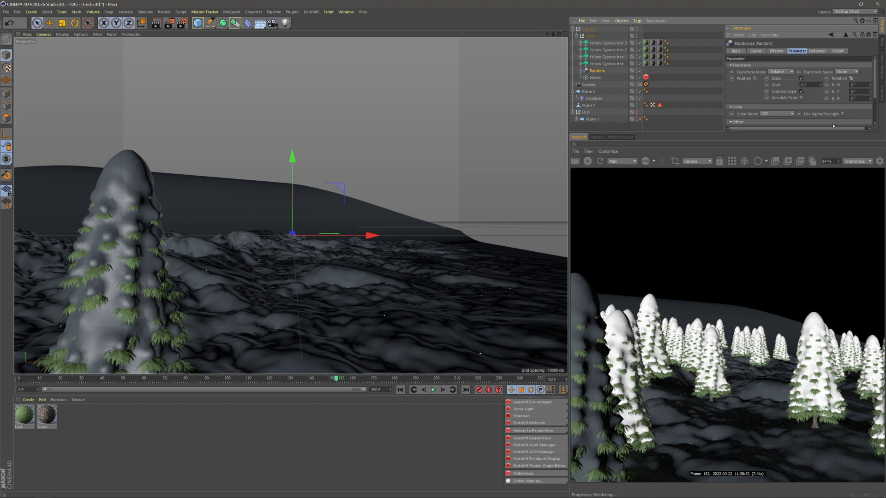
{"action": "left_click_drag", "start_coordinate": [813, 131], "coordinate": [869, 94]}
{"action": "key", "text": "ctrl+z"}
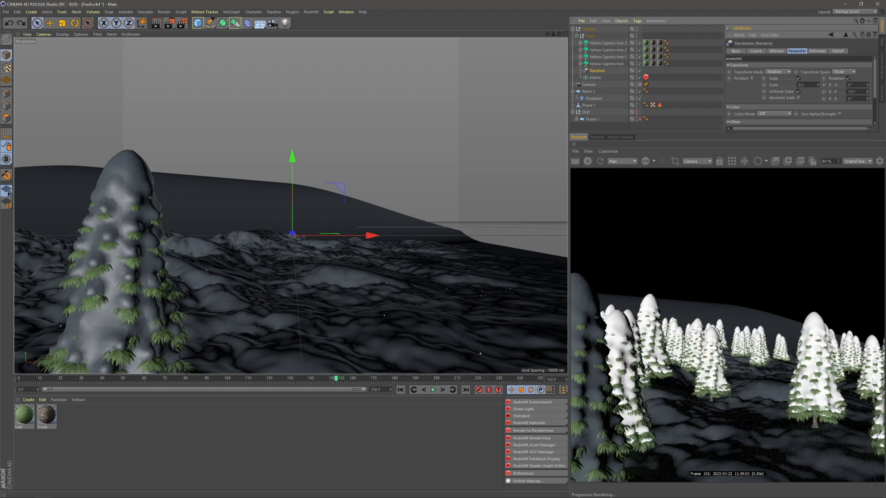
{"action": "key", "text": "ctrl+z"}
{"action": "left_click_drag", "start_coordinate": [868, 85], "coordinate": [774, 86]}
{"action": "type", "text": "360"}
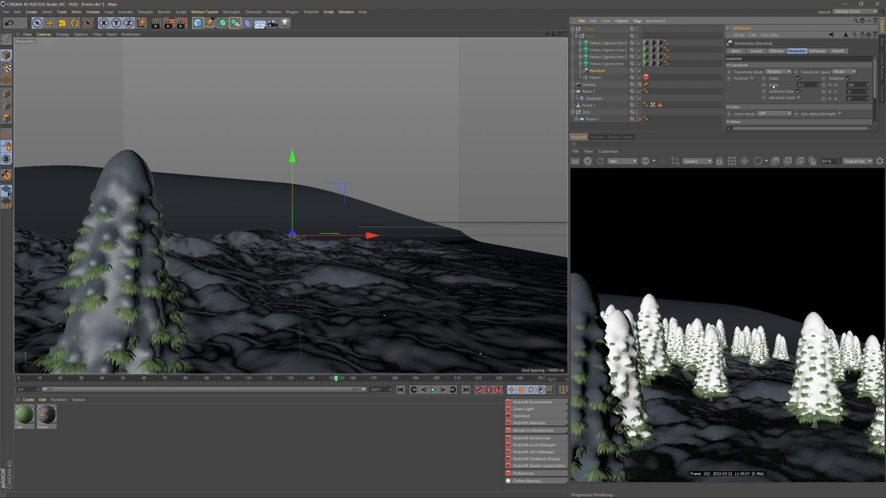
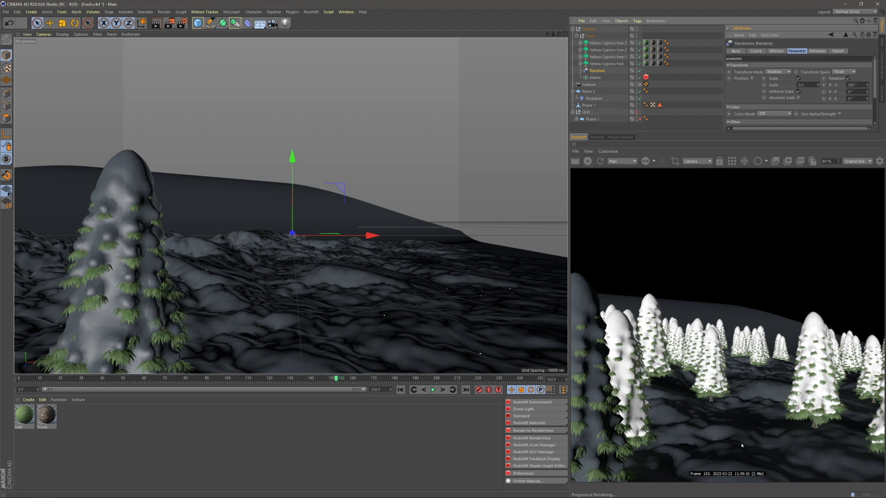
- Lower the scattered trees by setting the Matrix's transform offset P.Y to -25 cm
{"action": "left_click", "coordinate": [595, 78]}
{"action": "left_click", "coordinate": [832, 50]}
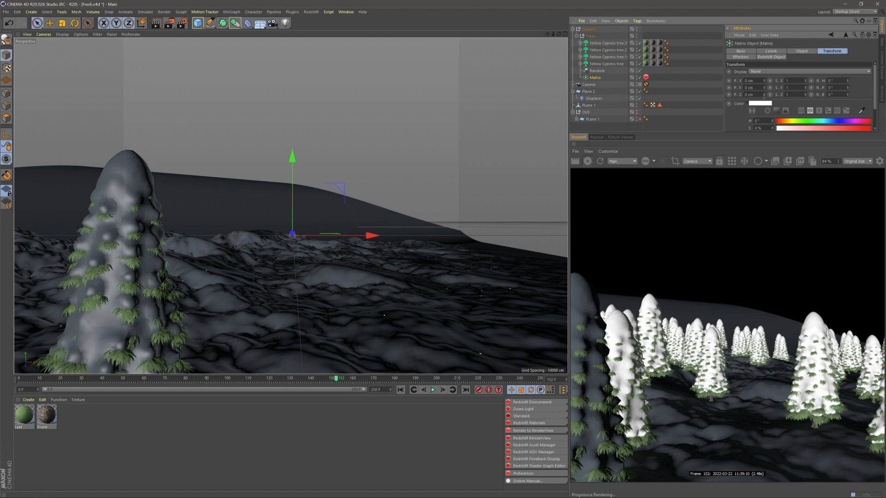
{"action": "left_click_drag", "start_coordinate": [765, 95], "coordinate": [770, 95]}
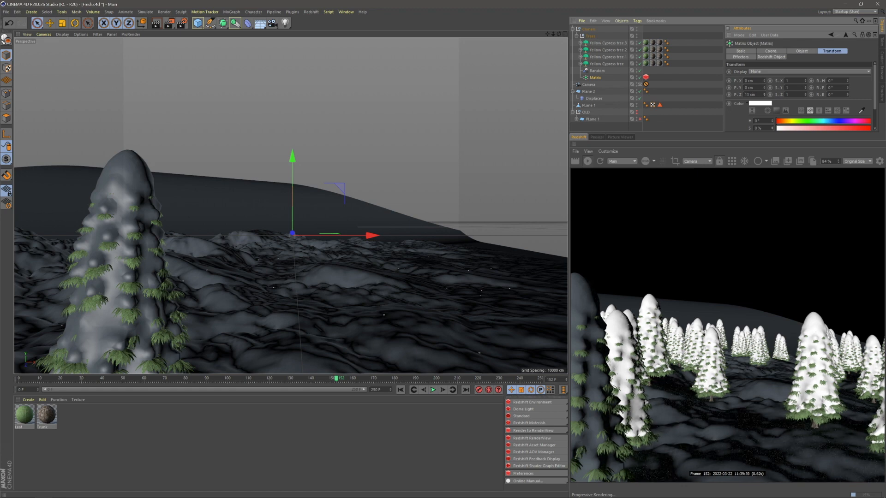
{"action": "key", "text": "ctrl+z"}
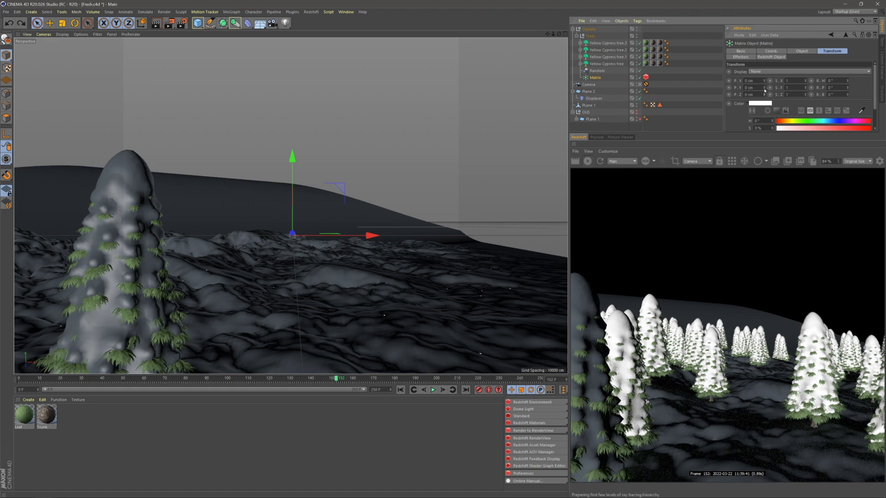
{"action": "mouse_move", "coordinate": [765, 88]}
{"action": "left_mouse_down"}
{"action": "mouse_move", "coordinate": [772, 88]}
{"action": "mouse_move", "coordinate": [763, 88]}
{"action": "left_mouse_up"}
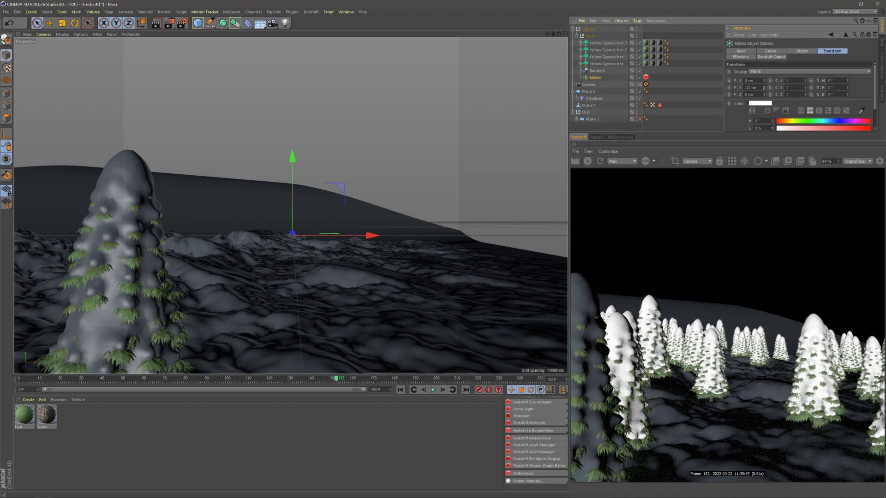
{"action": "type", "text": "-25"}
{"action": "key", "text": "Return"}
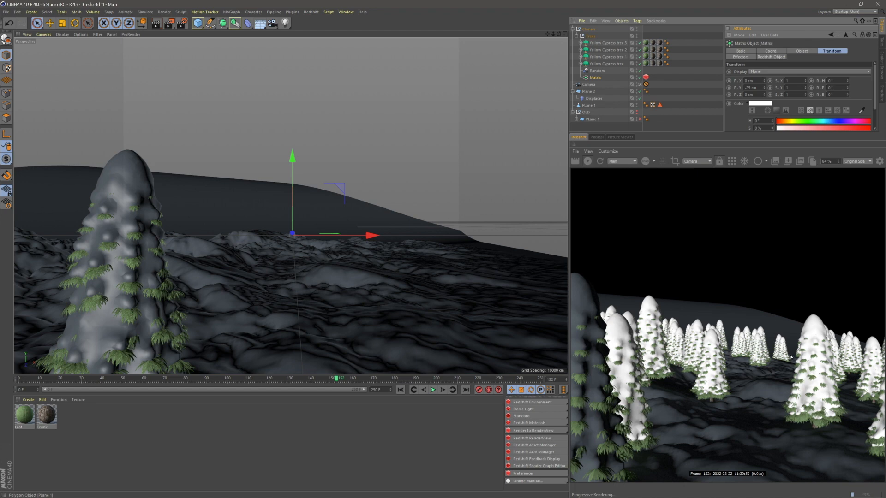
- Stop the Redshift live render and leave the camera view
{"action": "left_click", "coordinate": [587, 162]}
{"action": "left_click", "coordinate": [680, 124]}
{"action": "left_click", "coordinate": [640, 84]}
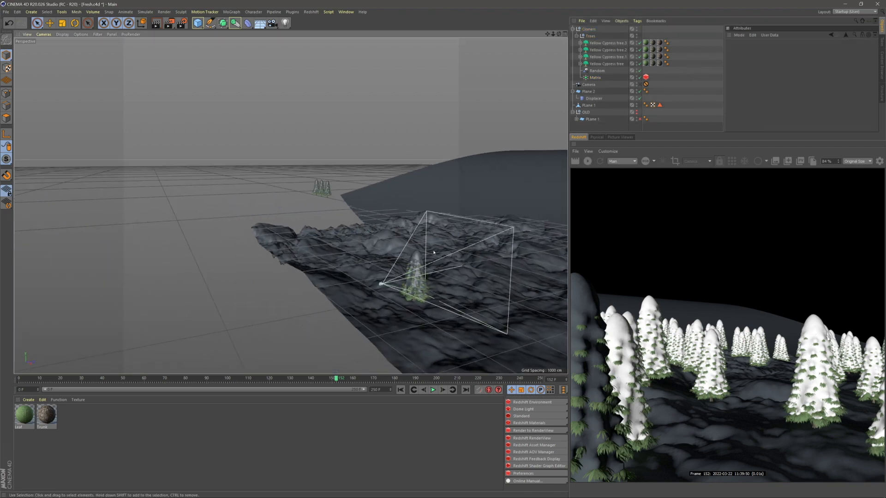
- Add a second Matrix, group it in a null named Forest, and place that null inside Cloners above Trees
{"action": "left_click", "coordinate": [591, 36]}
{"action": "left_click", "coordinate": [589, 29]}
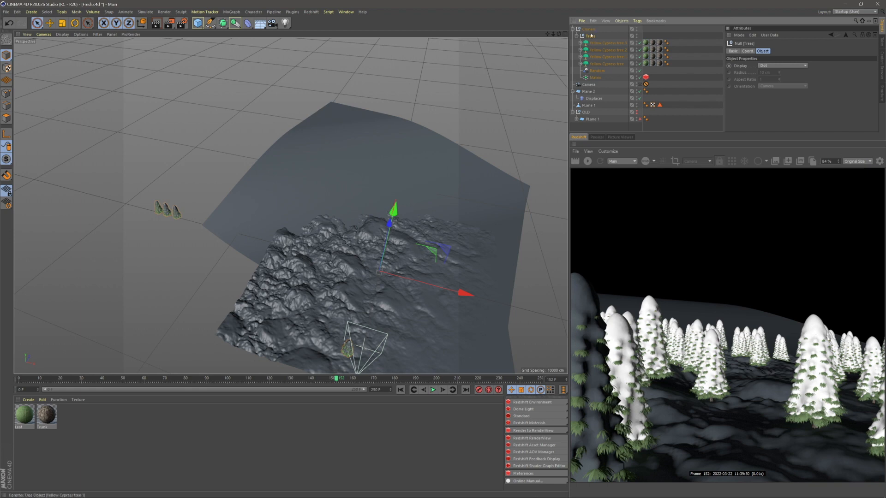
{"action": "left_click", "coordinate": [232, 12]}
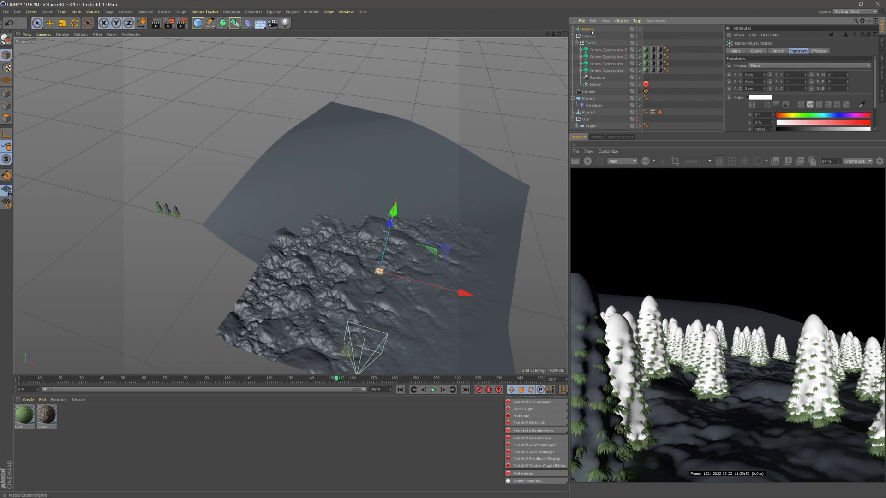
{"action": "key", "text": "alt+g"}
{"action": "double_click", "coordinate": [587, 29]}
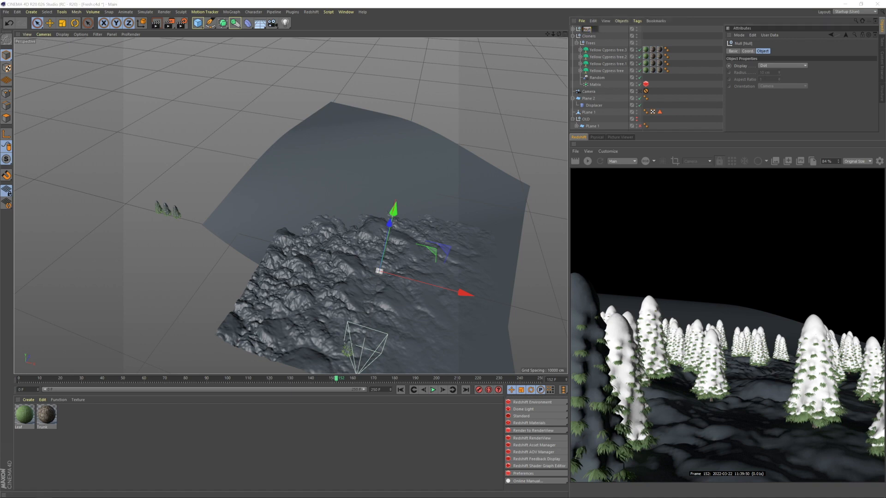
{"action": "type", "text": "Forest"}
{"action": "key", "text": "Return"}
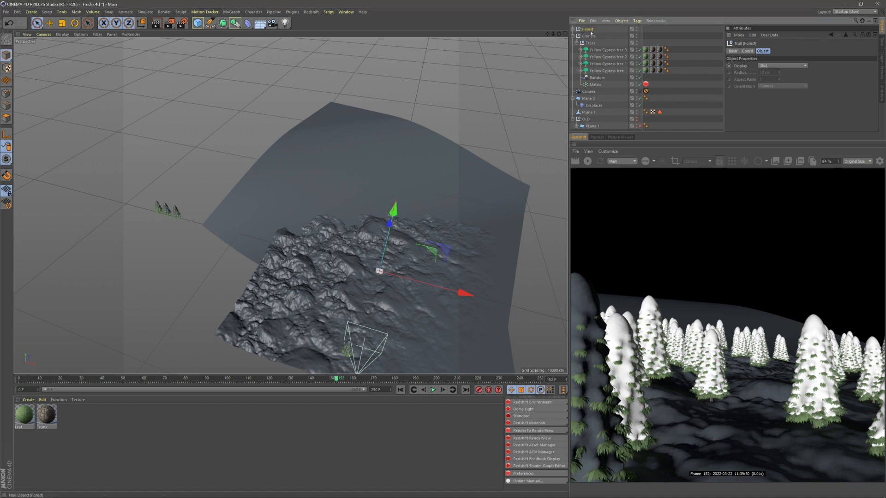
{"action": "left_click_drag", "start_coordinate": [587, 43], "coordinate": [588, 43]}
{"action": "left_click", "coordinate": [577, 36]}
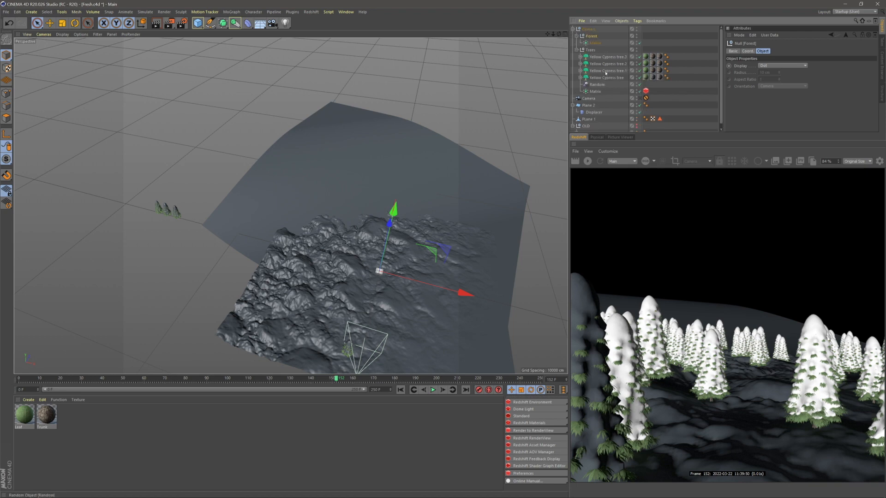
- Copy the Redshift Object tag from the Trees Matrix onto the Forest Matrix and select the Forest Matrix
{"action": "left_click", "coordinate": [595, 43]}
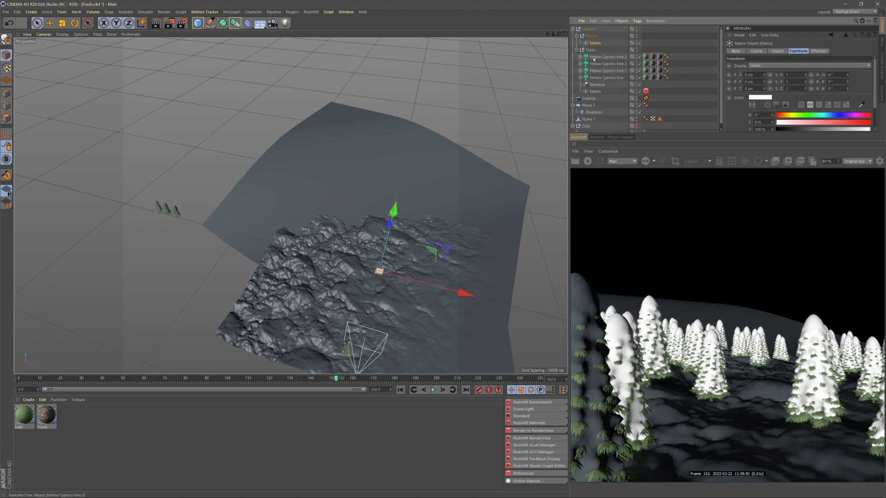
{"action": "left_click", "coordinate": [647, 91]}
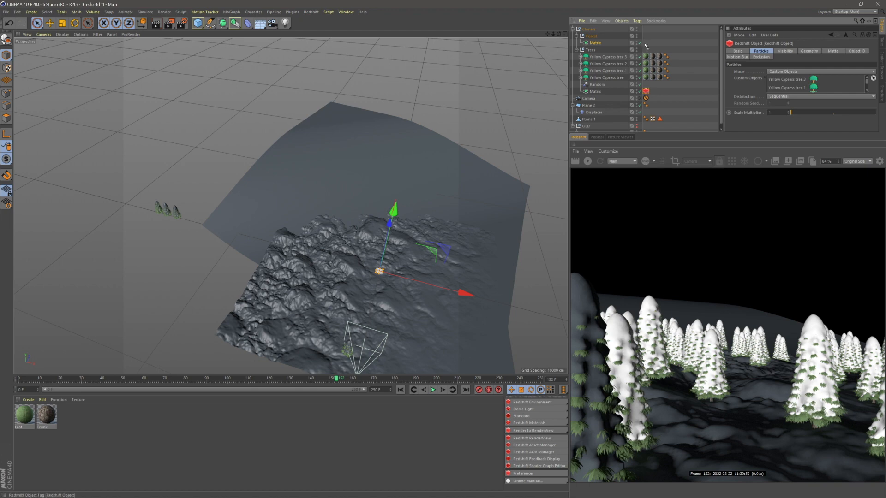
{"action": "left_click_drag", "start_coordinate": [647, 45], "coordinate": [646, 43], "text": "ctrl"}
{"action": "left_click", "coordinate": [596, 42]}
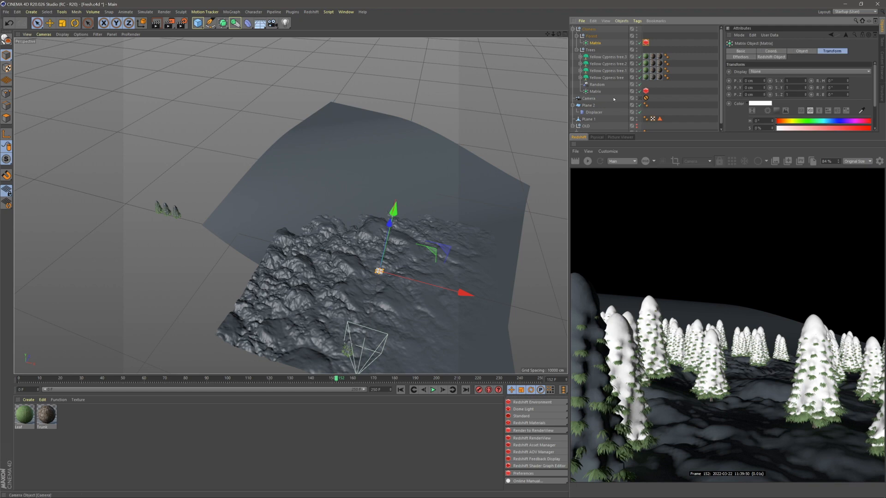
- Convert the displaced Plane 2 with Current State to Object and store the original plane in the OLD null
{"action": "left_click", "coordinate": [590, 105]}
{"action": "scroll", "coordinate": [591, 100], "scroll_direction": "down", "scroll_amount": 1}
{"action": "right_click", "coordinate": [591, 101]}
{"action": "left_click", "coordinate": [618, 290]}
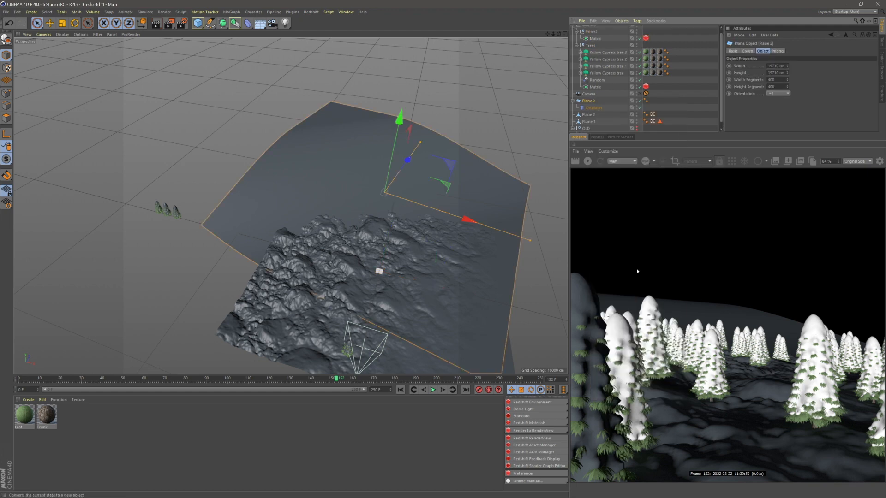
{"action": "left_click_drag", "start_coordinate": [588, 124], "coordinate": [587, 122]}
{"action": "left_click", "coordinate": [576, 115]}
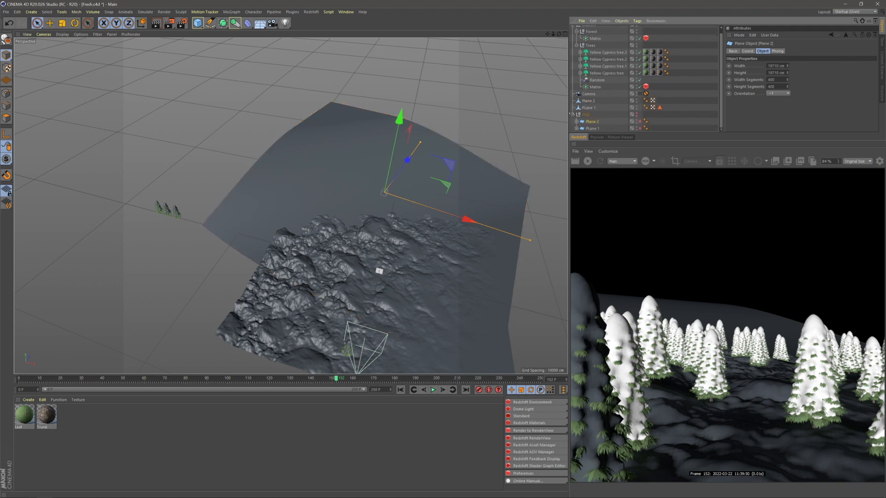
- Rename the polygon mesh Plane 1 as Forground and the polygon mesh Plane 2 as Background
{"action": "double_click", "coordinate": [590, 108]}
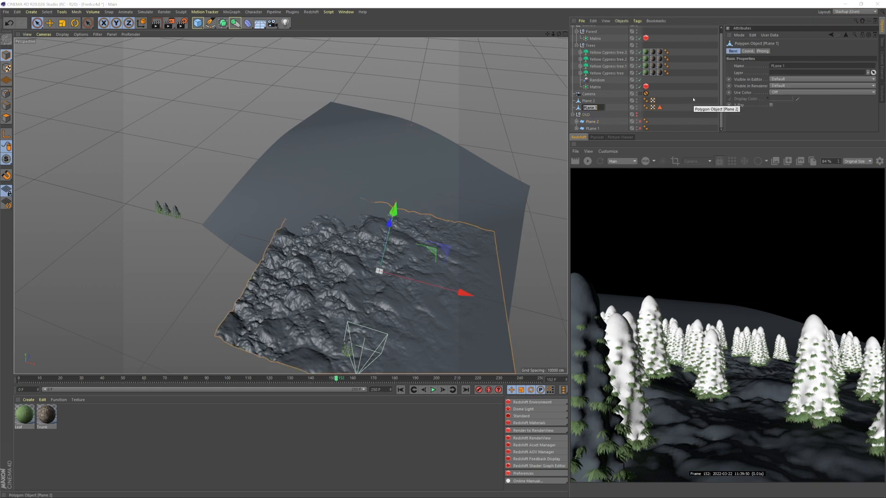
{"action": "type", "text": "Forground"}
{"action": "key", "text": "Return"}
{"action": "double_click", "coordinate": [584, 101]}
{"action": "type", "text": "Background"}
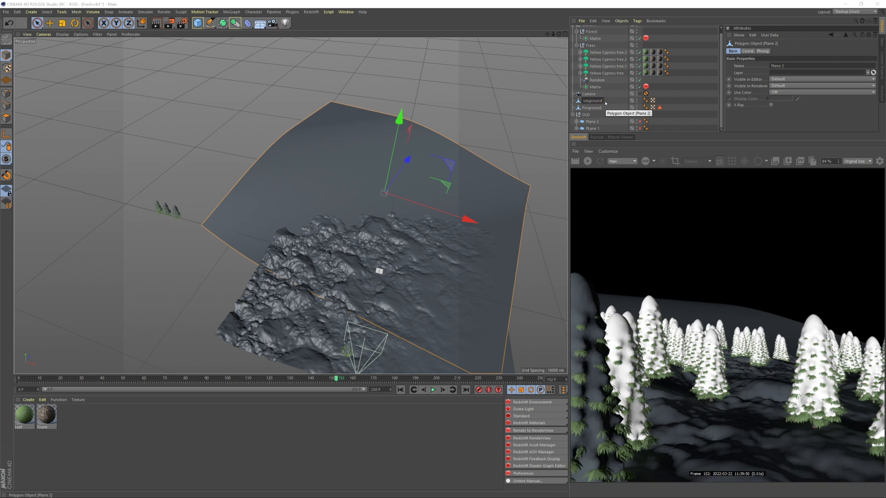
{"action": "key", "text": "Return"}
{"action": "left_click", "coordinate": [700, 94]}
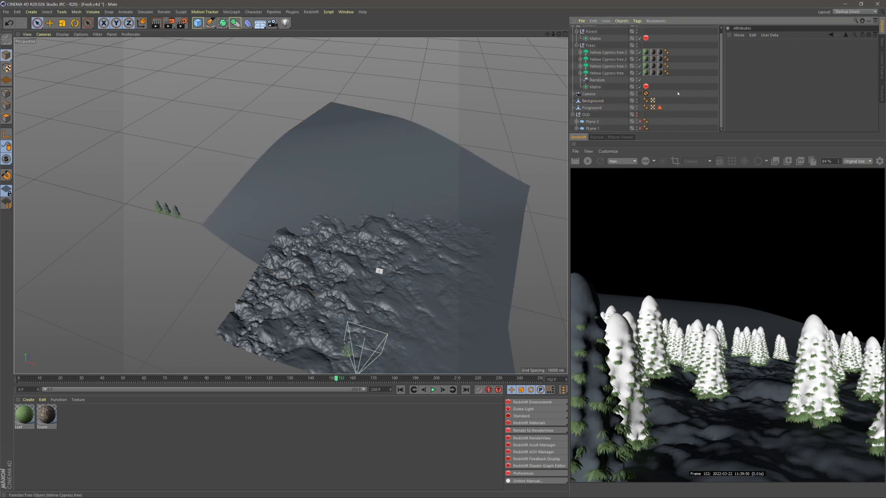
- Paint a polygon selection over the part of the Background hill that the camera sees behind the foreground terrain
{"action": "middle_click_drag", "start_coordinate": [364, 235], "coordinate": [383, 271], "text": "alt"}
{"action": "left_click", "coordinate": [588, 102]}
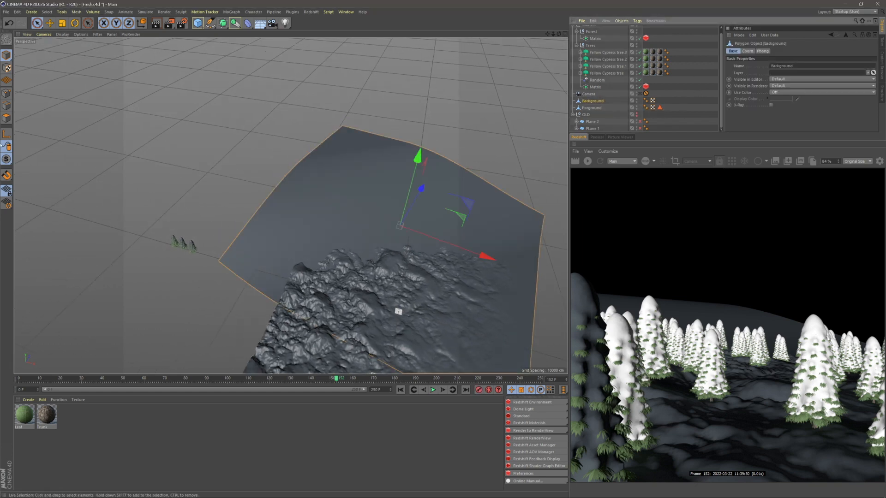
{"action": "key", "text": "Return"}
{"action": "left_click", "coordinate": [591, 138]}
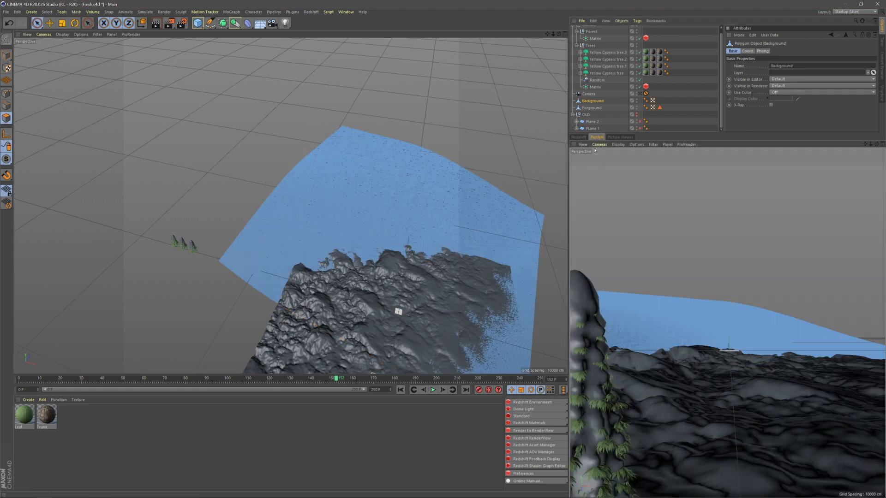
{"action": "scroll", "coordinate": [396, 207], "scroll_direction": "up", "scroll_amount": 3}
{"action": "mouse_move", "coordinate": [396, 207]}
{"action": "left_mouse_down"}
{"action": "mouse_move", "coordinate": [328, 259]}
{"action": "mouse_move", "coordinate": [297, 263]}
{"action": "mouse_move", "coordinate": [296, 164]}
{"action": "mouse_move", "coordinate": [353, 139]}
{"action": "mouse_move", "coordinate": [370, 176]}
{"action": "mouse_move", "coordinate": [406, 136]}
{"action": "mouse_move", "coordinate": [443, 184]}
{"action": "mouse_move", "coordinate": [427, 249]}
{"action": "mouse_move", "coordinate": [436, 213]}
{"action": "mouse_move", "coordinate": [355, 244]}
{"action": "mouse_move", "coordinate": [392, 234]}
{"action": "mouse_move", "coordinate": [380, 181]}
{"action": "mouse_move", "coordinate": [405, 154]}
{"action": "mouse_move", "coordinate": [431, 202]}
{"action": "mouse_move", "coordinate": [462, 212]}
{"action": "mouse_move", "coordinate": [431, 230]}
{"action": "mouse_move", "coordinate": [436, 239]}
{"action": "mouse_move", "coordinate": [469, 208]}
{"action": "mouse_move", "coordinate": [345, 213]}
{"action": "left_mouse_up"}
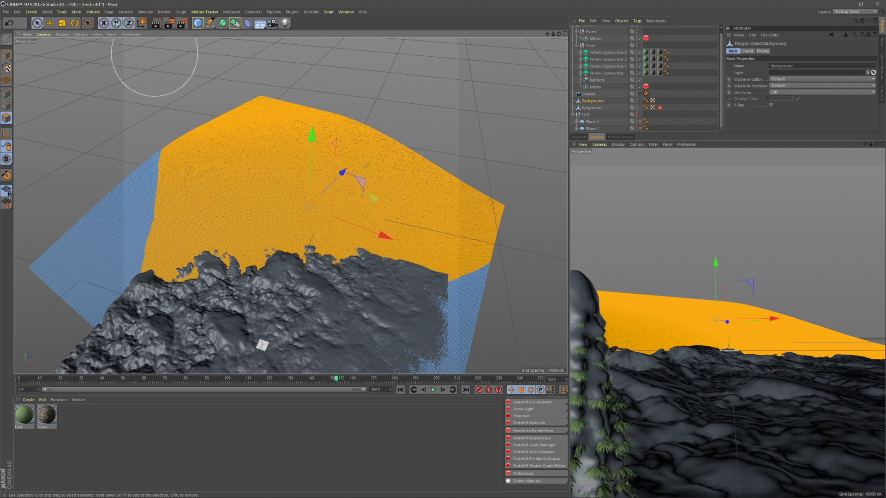
- Store the selected Background polygons in a selection tag named Trees
{"action": "left_click", "coordinate": [47, 12]}
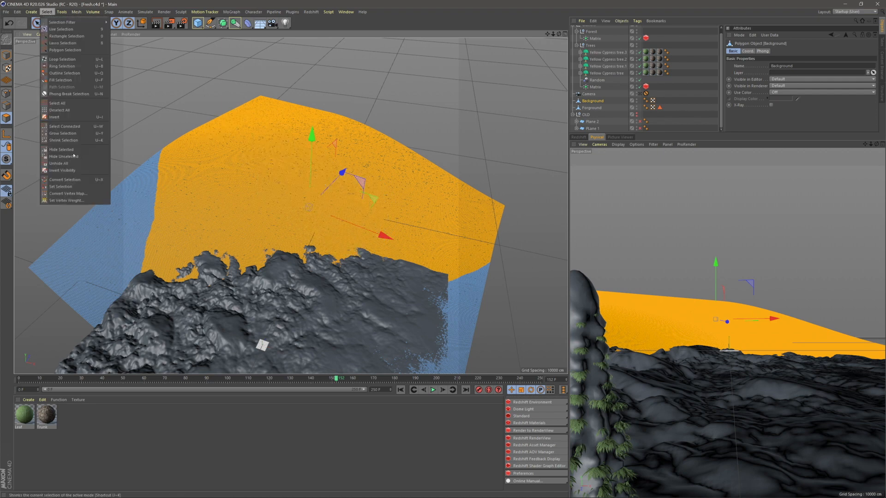
{"action": "left_click", "coordinate": [60, 186]}
{"action": "left_click", "coordinate": [776, 60]}
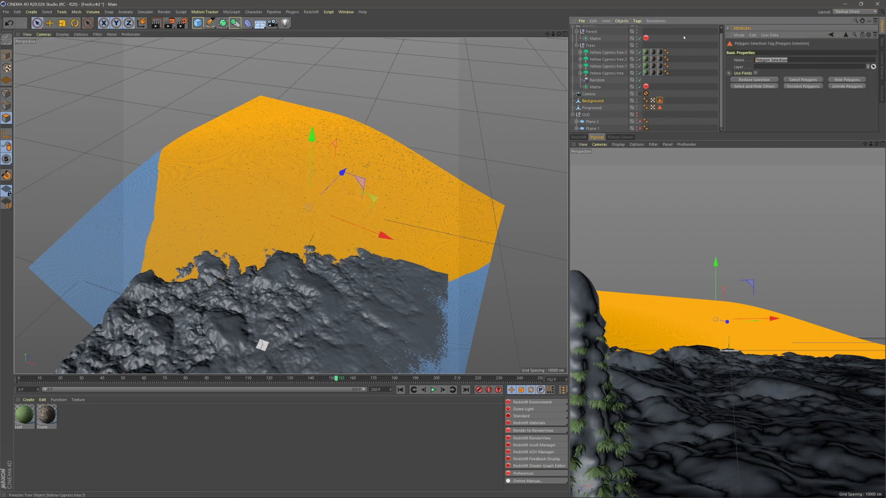
{"action": "type", "text": "Trees"}
{"action": "key", "text": "Return"}
{"action": "left_click", "coordinate": [684, 104]}
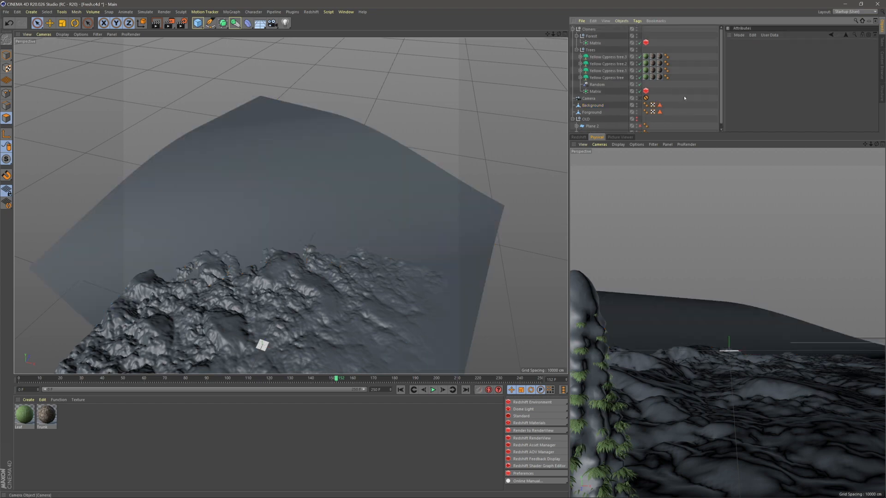
- Set the Forest Matrix to Object mode, distributing over the Background mesh and limited to its Trees polygon selection
{"action": "left_click", "coordinate": [591, 42]}
{"action": "left_click", "coordinate": [796, 51]}
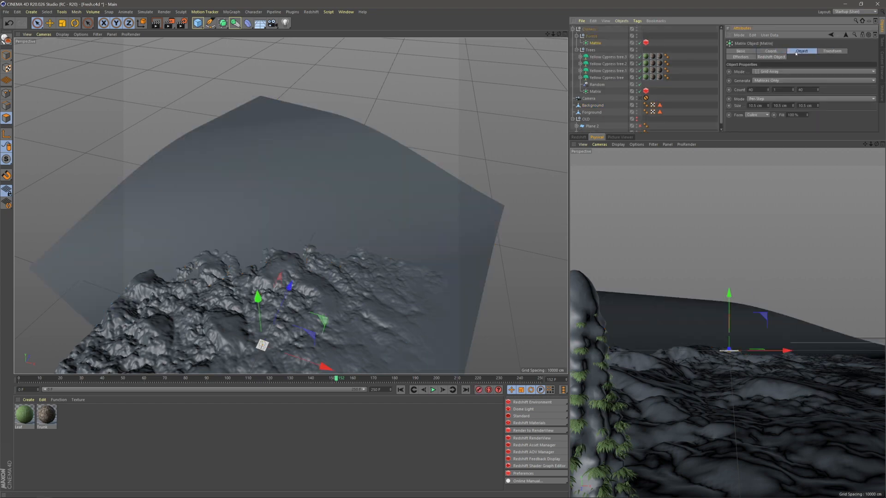
{"action": "left_click", "coordinate": [775, 72]}
{"action": "left_click", "coordinate": [769, 83]}
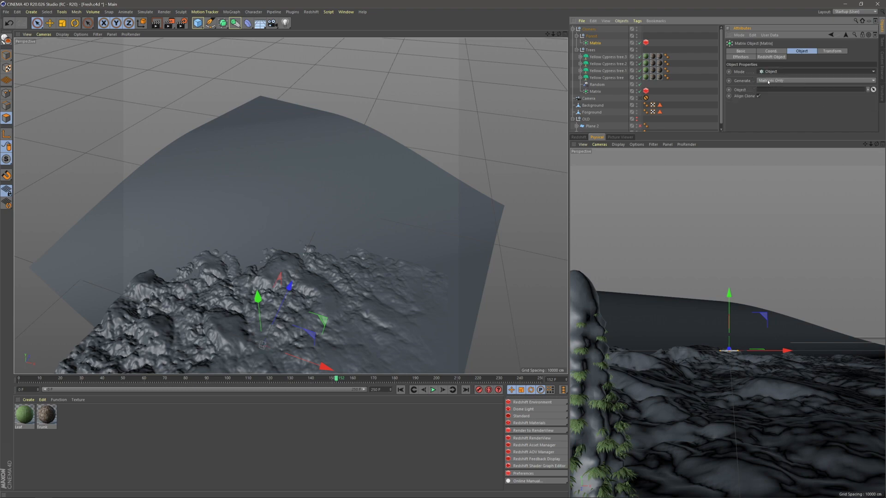
{"action": "left_click_drag", "start_coordinate": [592, 105], "coordinate": [766, 89]}
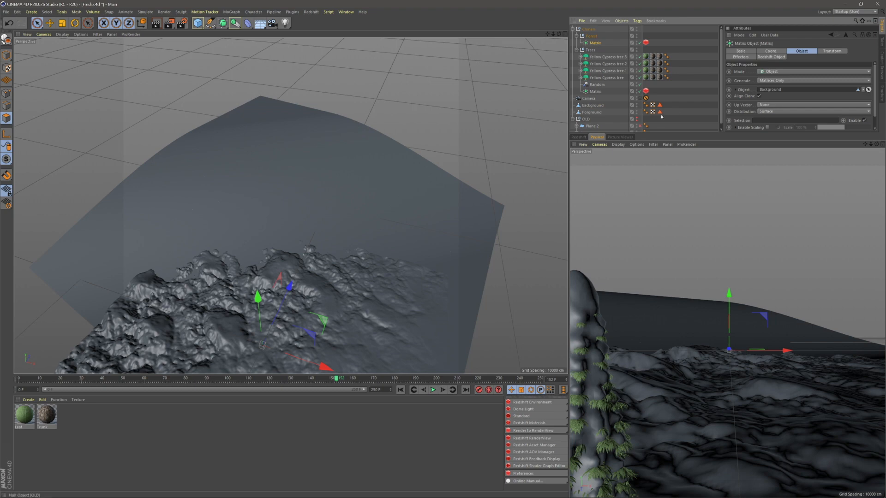
{"action": "left_click_drag", "start_coordinate": [660, 109], "coordinate": [757, 122]}
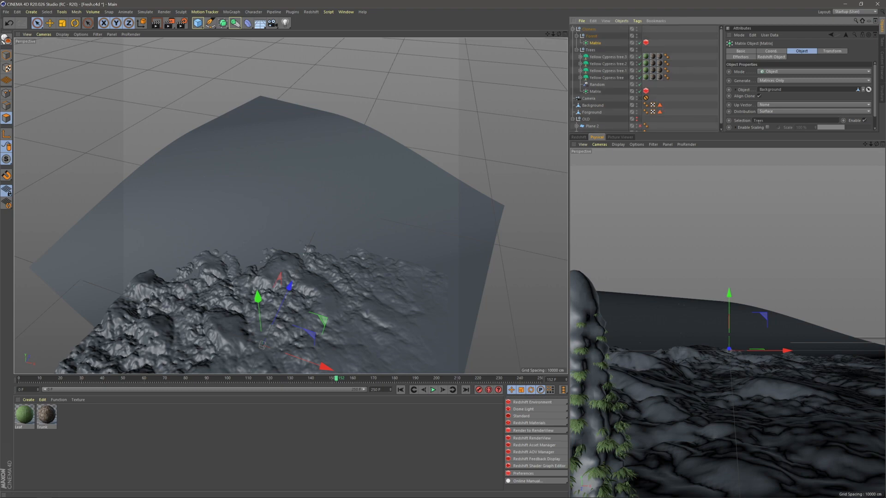
{"action": "left_click", "coordinate": [692, 122]}
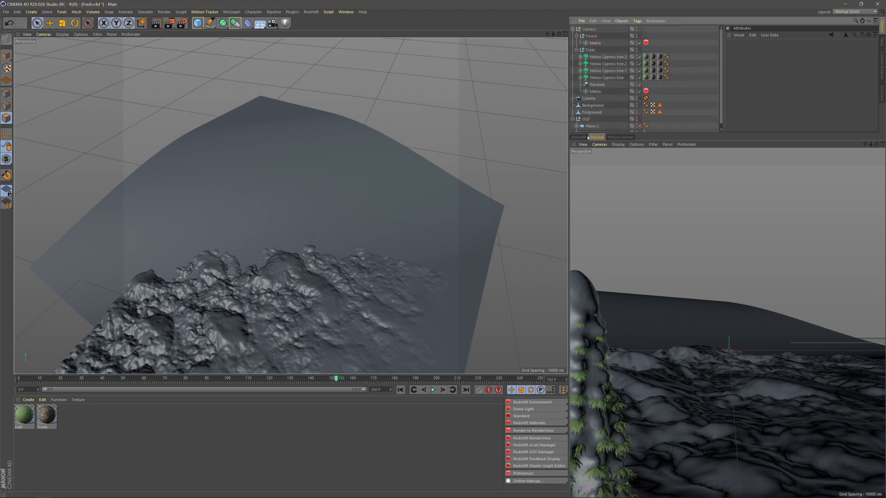
- Preview the scattered forest in the Redshift render and turn off Align Clone on the Forest Matrix
{"action": "left_click", "coordinate": [579, 137]}
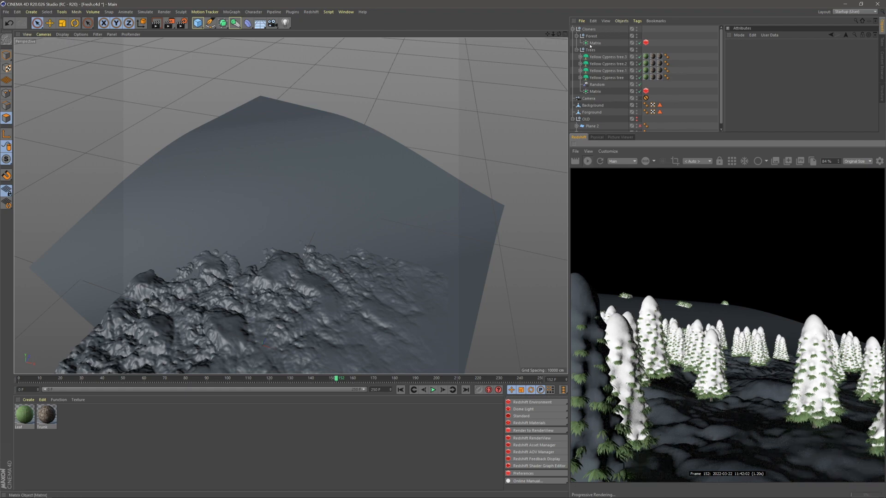
{"action": "left_click", "coordinate": [593, 43]}
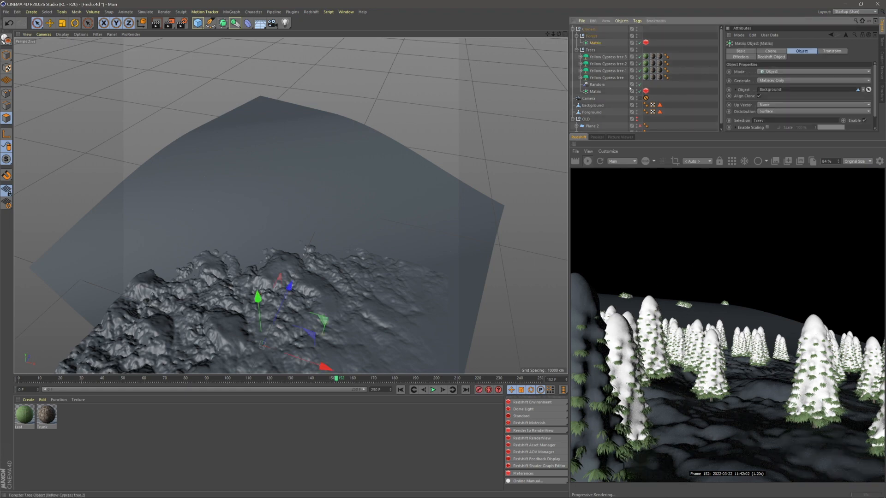
{"action": "left_click", "coordinate": [759, 96]}
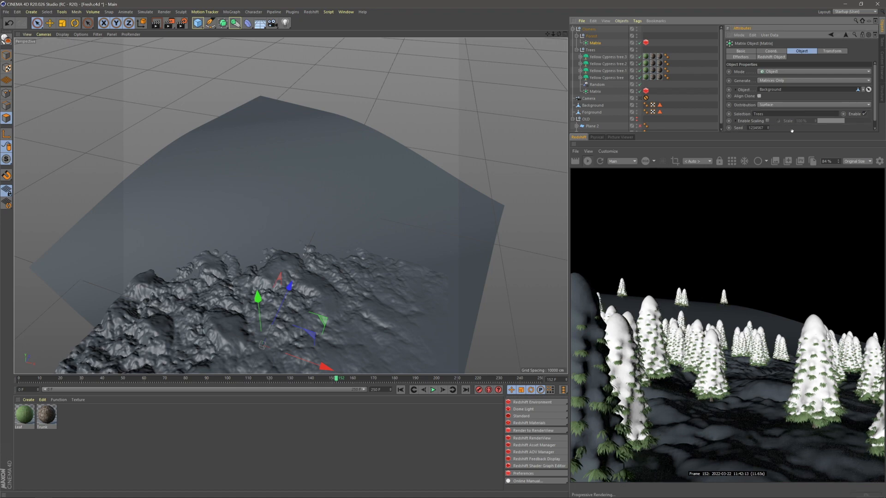
- Raise the Forest Matrix's Count until trees densely cover the background hill
{"action": "scroll", "coordinate": [792, 131], "scroll_direction": "down", "scroll_amount": 1}
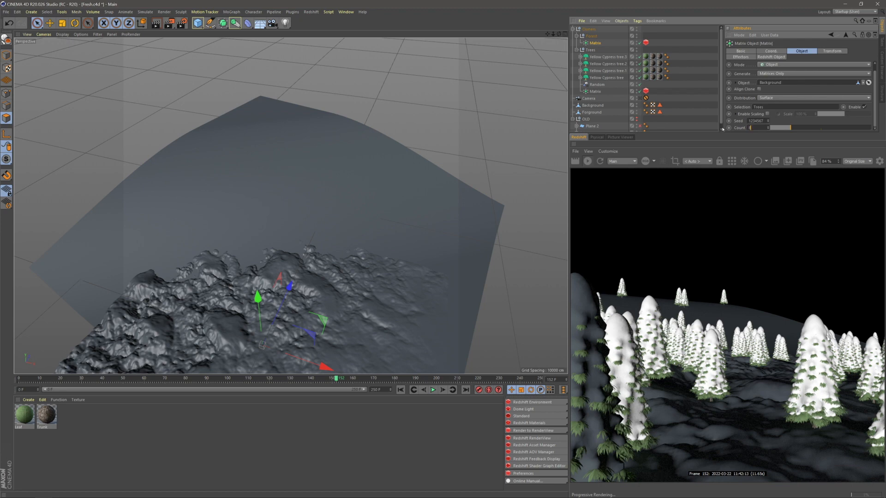
{"action": "key", "text": "Return"}
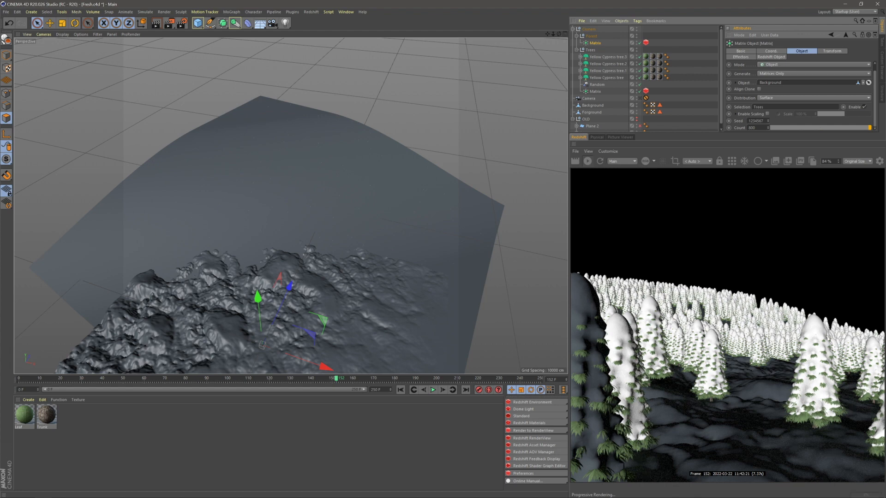
{"action": "left_click_drag", "start_coordinate": [766, 127], "coordinate": [720, 229]}
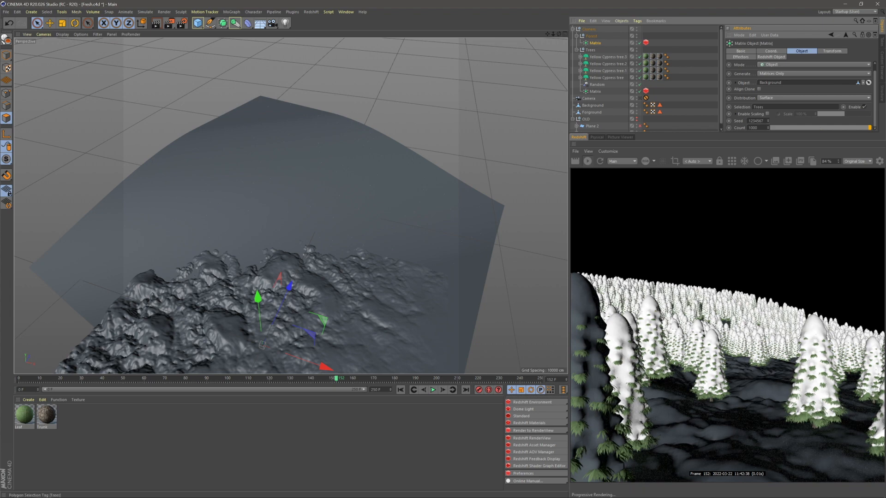
{"action": "left_click", "coordinate": [682, 99]}
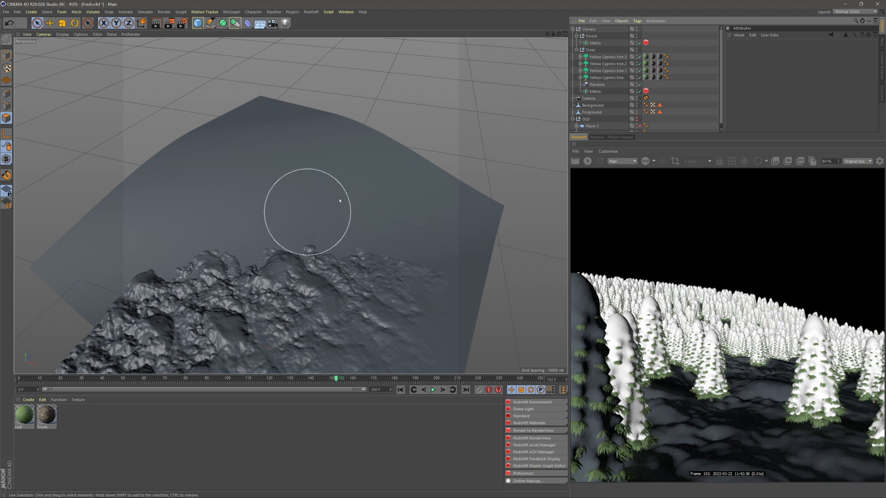
- Hide the Background mesh in both the editor and the renderer
{"action": "scroll", "coordinate": [628, 116], "scroll_direction": "down", "scroll_amount": 1}
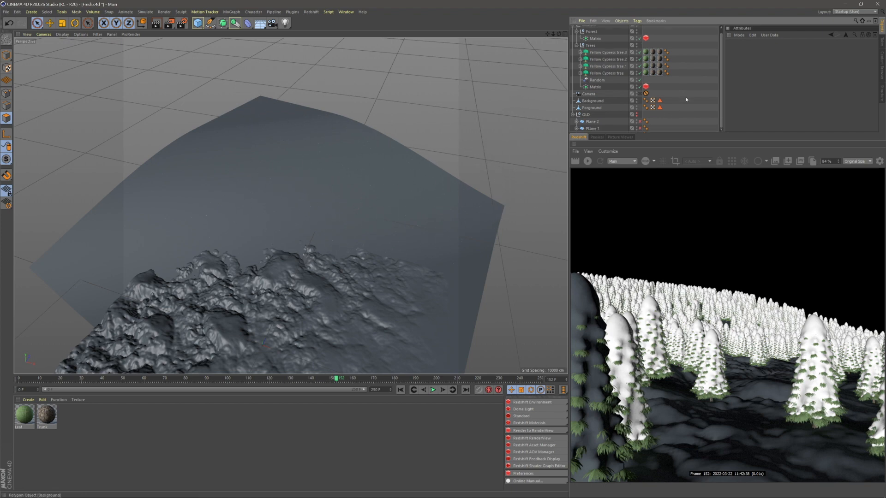
{"action": "scroll", "coordinate": [623, 115], "scroll_direction": "up", "scroll_amount": 1}
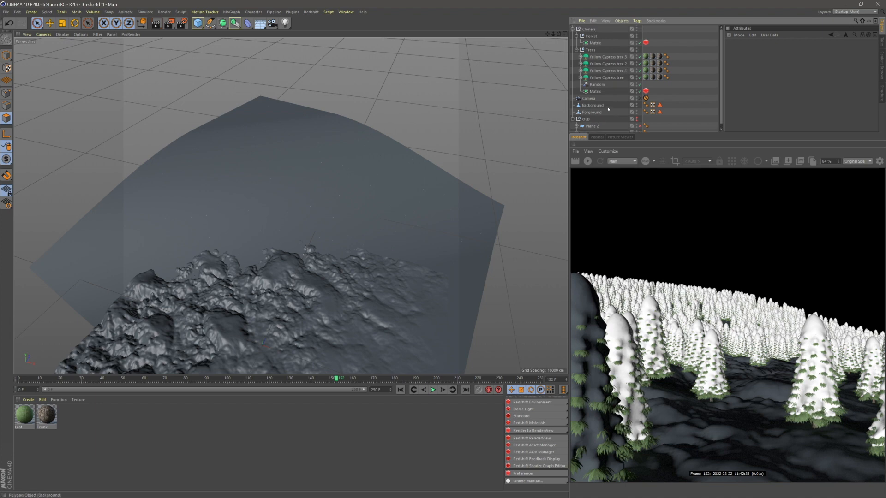
{"action": "left_click", "coordinate": [609, 105]}
{"action": "left_click", "coordinate": [637, 105]}
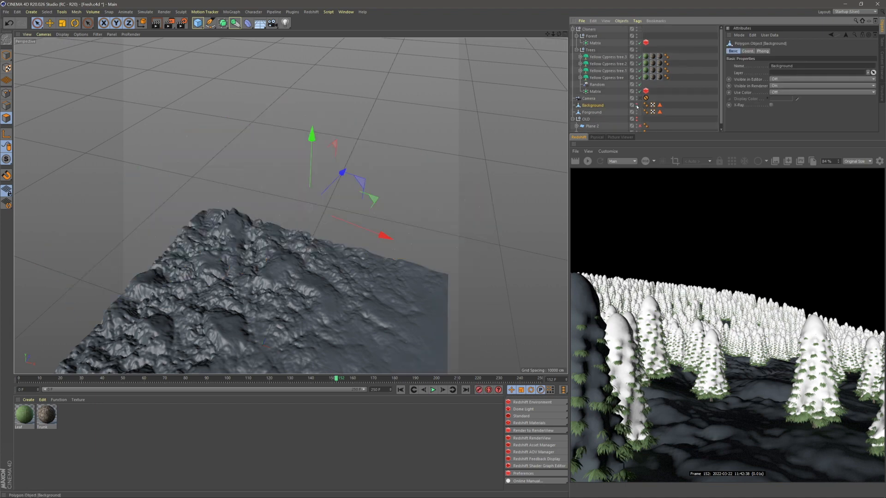
{"action": "left_click", "coordinate": [637, 107]}
- Reenable the original Plane 2 in the OLD null and expand it to reveal its Displacer
{"action": "scroll", "coordinate": [583, 120], "scroll_direction": "down", "scroll_amount": 1}
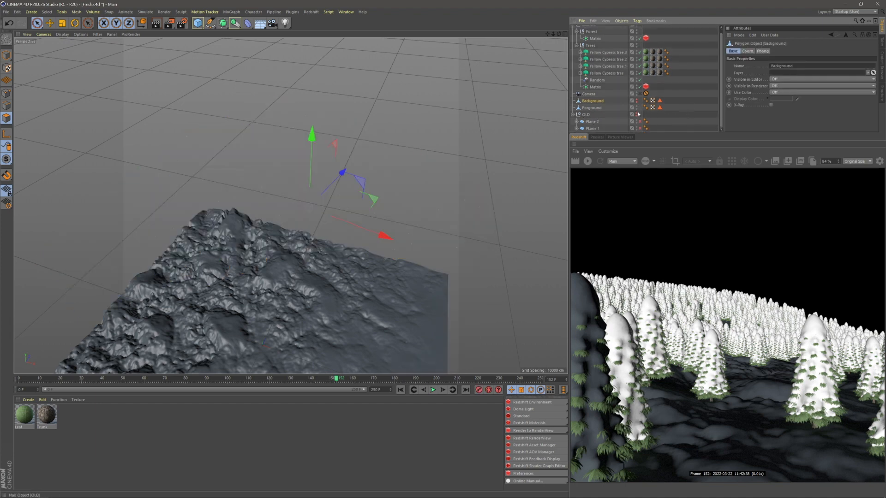
{"action": "left_click", "coordinate": [593, 122]}
{"action": "left_click", "coordinate": [576, 121]}
{"action": "left_click", "coordinate": [653, 119]}
{"action": "scroll", "coordinate": [650, 115], "scroll_direction": "down", "scroll_amount": 1}
{"action": "left_click", "coordinate": [640, 120]}
{"action": "left_click", "coordinate": [598, 115]}
{"action": "left_click", "coordinate": [612, 115]}
{"action": "middle_click_drag", "start_coordinate": [245, 221], "coordinate": [382, 214], "text": "alt"}
{"action": "scroll", "coordinate": [334, 180], "scroll_direction": "up", "scroll_amount": 2}
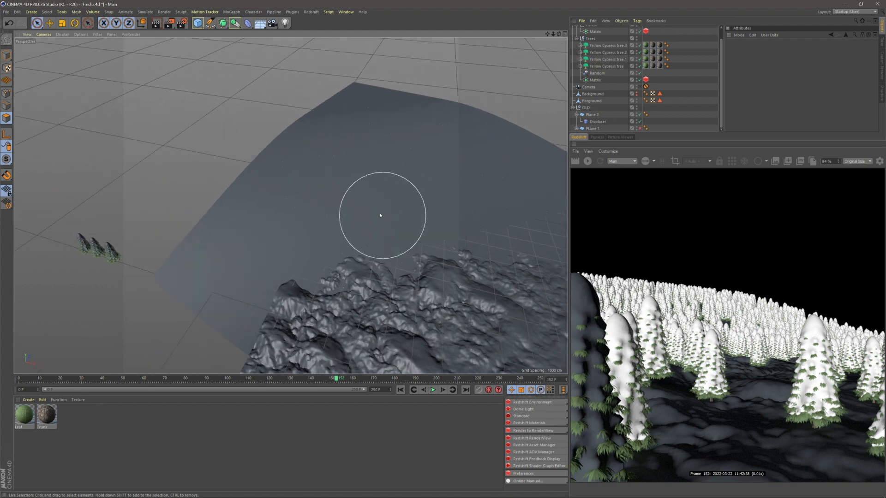
{"action": "left_click_drag", "start_coordinate": [382, 214], "coordinate": [387, 175], "text": "alt"}
- Set the Height of Plane 2's Displacer to 2500 cm
{"action": "left_click", "coordinate": [592, 115]}
{"action": "left_click", "coordinate": [597, 122]}
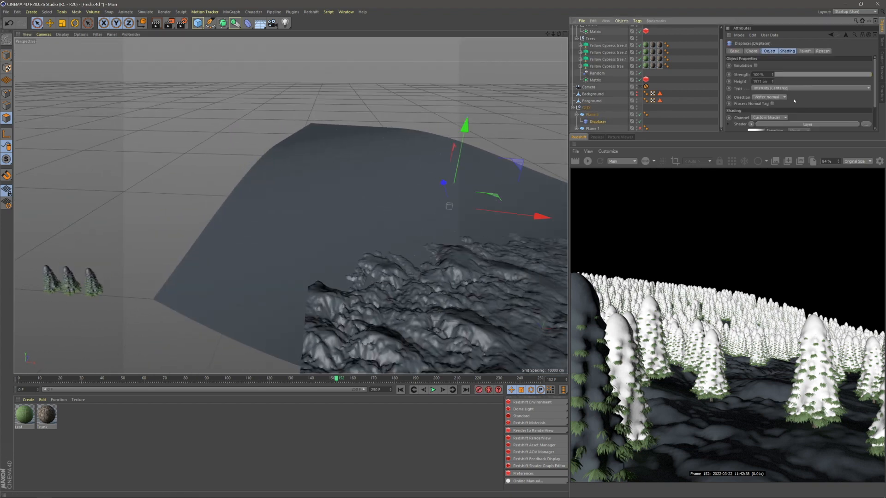
{"action": "double_click", "coordinate": [770, 81]}
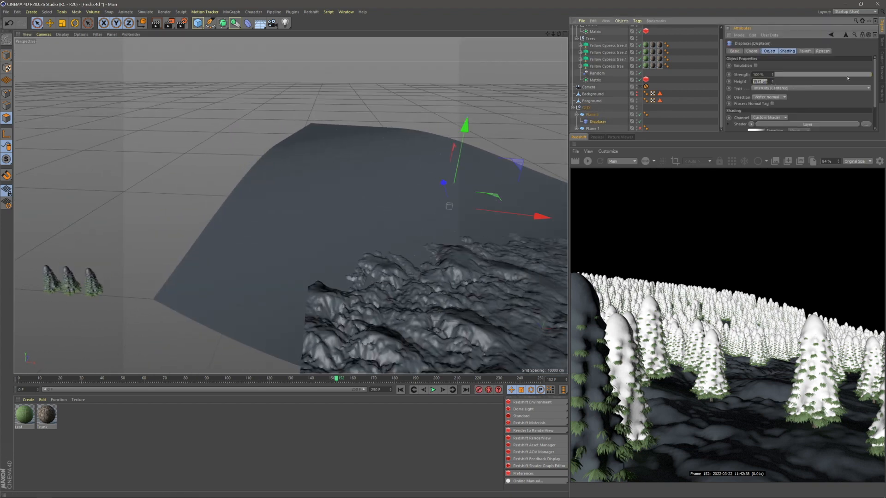
{"action": "type", "text": "2500"}
{"action": "key", "text": "Return"}
- Move Plane 2 upward along Y so the background hill stands higher in the camera view
{"action": "left_click", "coordinate": [605, 138]}
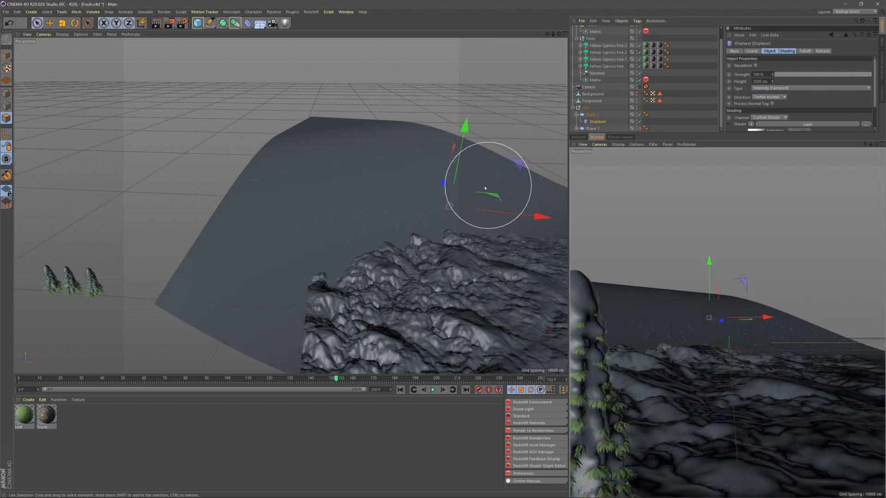
{"action": "left_click_drag", "start_coordinate": [443, 241], "coordinate": [317, 243], "text": "alt"}
{"action": "left_click", "coordinate": [346, 221]}
{"action": "left_click_drag", "start_coordinate": [330, 160], "coordinate": [329, 144]}
{"action": "left_click", "coordinate": [597, 121]}
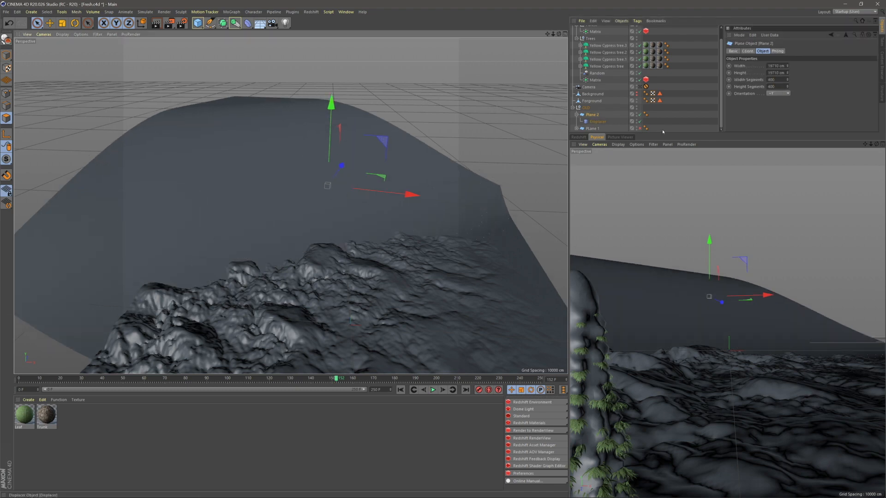
- Create a new polygon mesh from the raised Plane 2 with Current State to Object
{"action": "left_click", "coordinate": [659, 125]}
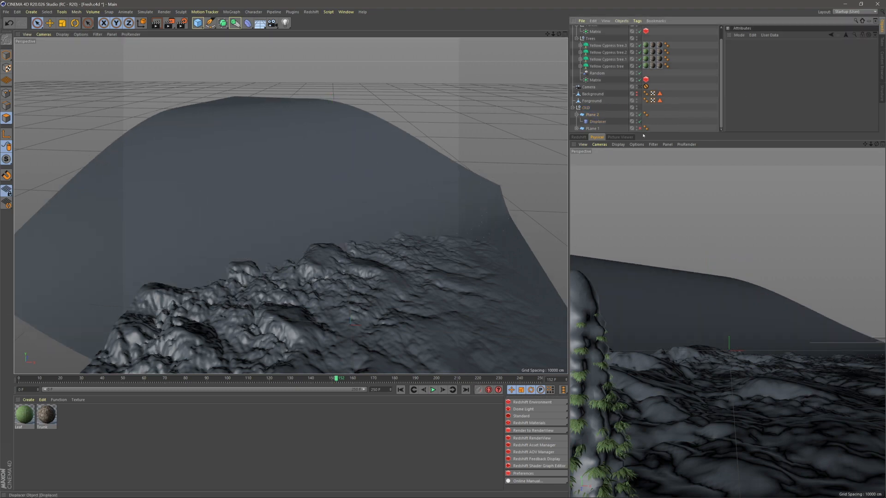
{"action": "right_click", "coordinate": [595, 115]}
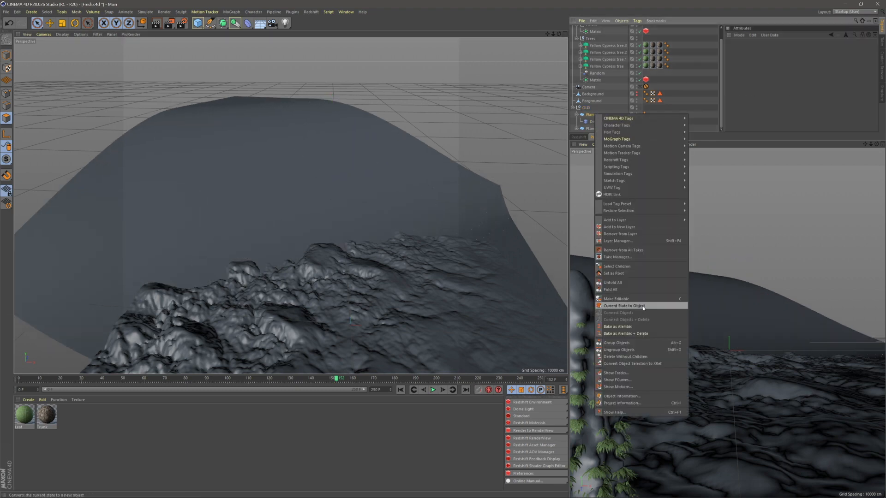
{"action": "left_click", "coordinate": [624, 306]}
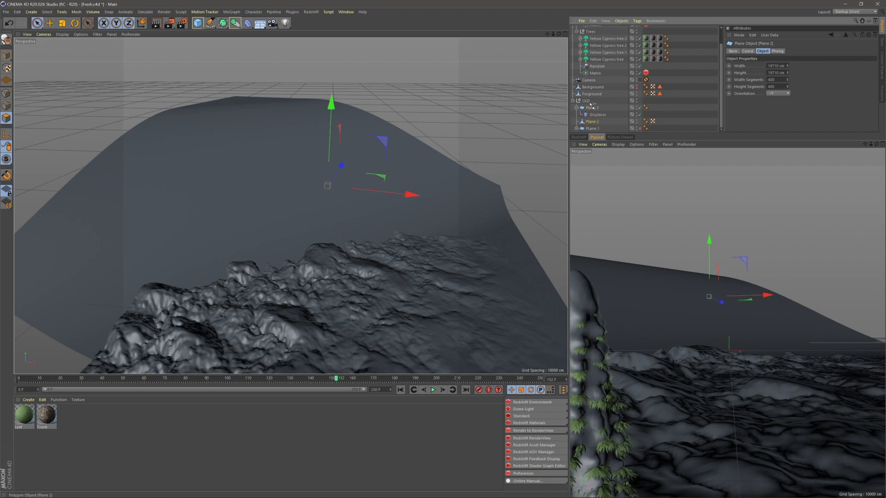
- Disable the original Plane 2 and replace the old Background mesh with the new Plane 2 mesh outside the OLD null
{"action": "left_click", "coordinate": [640, 114]}
{"action": "left_click", "coordinate": [639, 122]}
{"action": "scroll", "coordinate": [639, 107], "scroll_direction": "up", "scroll_amount": 2}
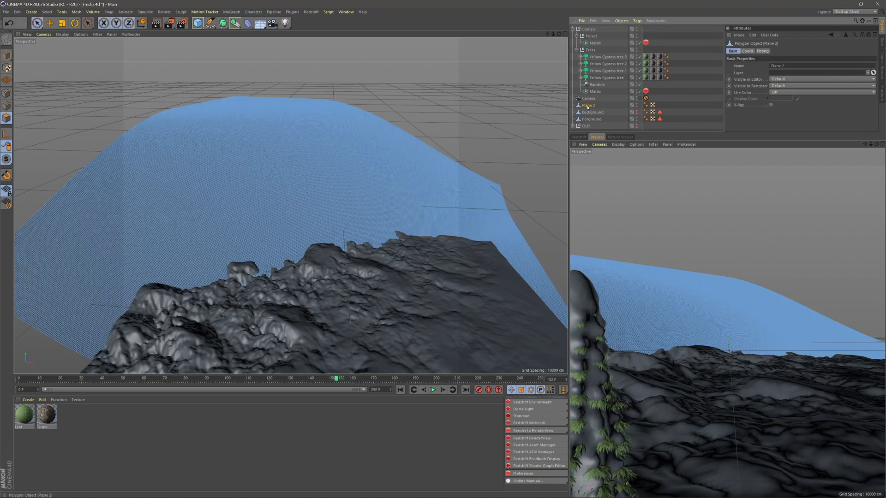
{"action": "left_click", "coordinate": [592, 112]}
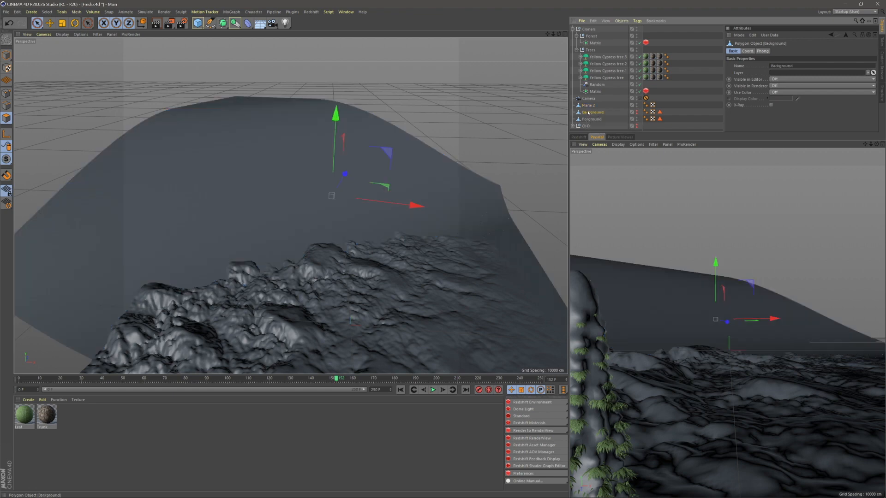
{"action": "key", "text": "Delete"}
- Select the Plane 2 mesh polygons seen by the camera and store them as a polygon selection named Trees
{"action": "left_click", "coordinate": [589, 105]}
{"action": "mouse_move", "coordinate": [339, 199]}
{"action": "left_mouse_down", "text": "alt"}
{"action": "mouse_move", "coordinate": [326, 188]}
{"action": "mouse_move", "coordinate": [340, 257]}
{"action": "mouse_move", "coordinate": [257, 306]}
{"action": "mouse_move", "coordinate": [234, 310]}
{"action": "mouse_move", "coordinate": [217, 258]}
{"action": "mouse_move", "coordinate": [222, 180]}
{"action": "mouse_move", "coordinate": [253, 128]}
{"action": "mouse_move", "coordinate": [351, 139]}
{"action": "mouse_move", "coordinate": [296, 203]}
{"action": "mouse_move", "coordinate": [342, 272]}
{"action": "mouse_move", "coordinate": [360, 154]}
{"action": "mouse_move", "coordinate": [362, 192]}
{"action": "mouse_move", "coordinate": [388, 203]}
{"action": "mouse_move", "coordinate": [439, 188]}
{"action": "mouse_move", "coordinate": [405, 233]}
{"action": "mouse_move", "coordinate": [363, 264]}
{"action": "mouse_move", "coordinate": [326, 267]}
{"action": "mouse_move", "coordinate": [342, 271]}
{"action": "left_mouse_up", "text": "alt"}
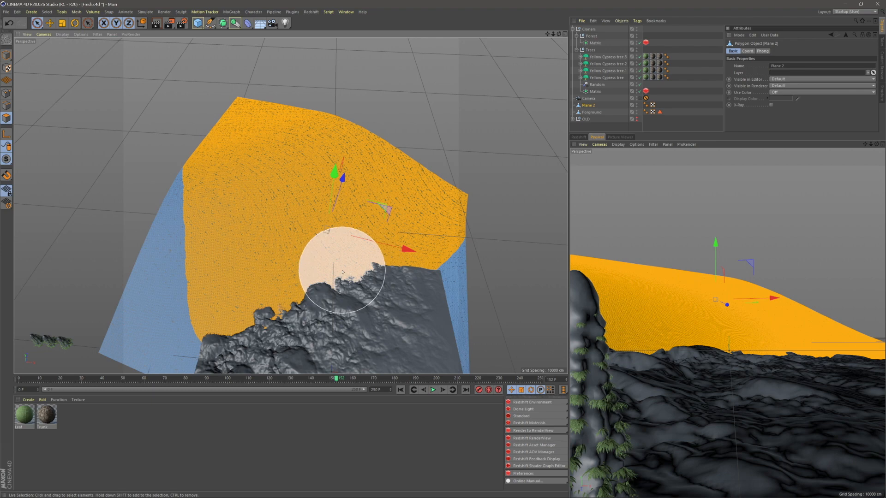
{"action": "right_click", "coordinate": [286, 241]}
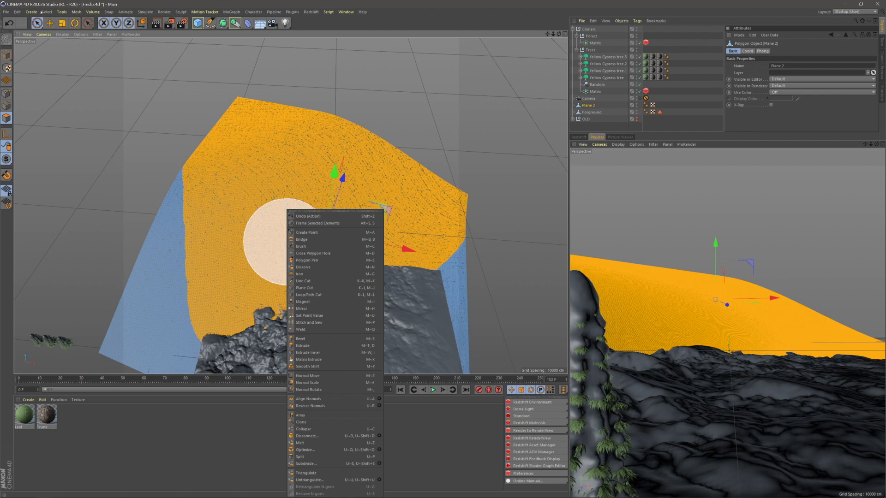
{"action": "left_click", "coordinate": [41, 12]}
{"action": "left_click", "coordinate": [41, 12]}
{"action": "left_click", "coordinate": [60, 181]}
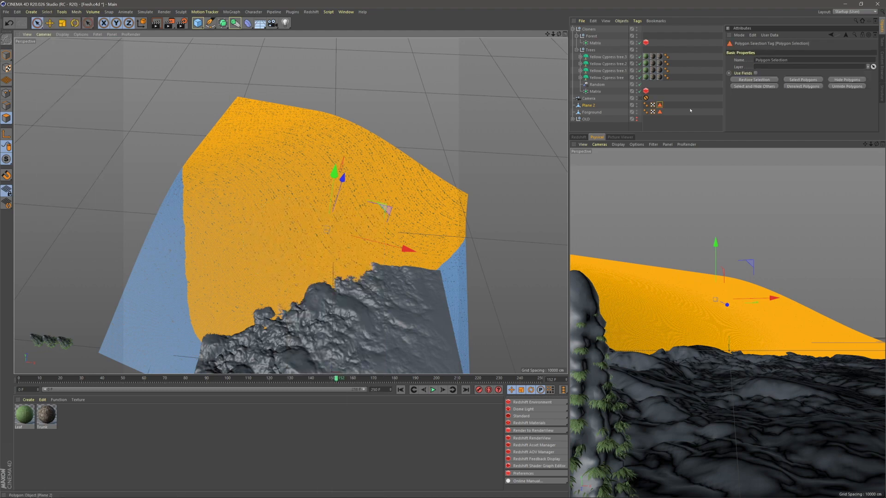
{"action": "left_click_drag", "start_coordinate": [795, 61], "coordinate": [721, 55]}
{"action": "type", "text": "Trees"}
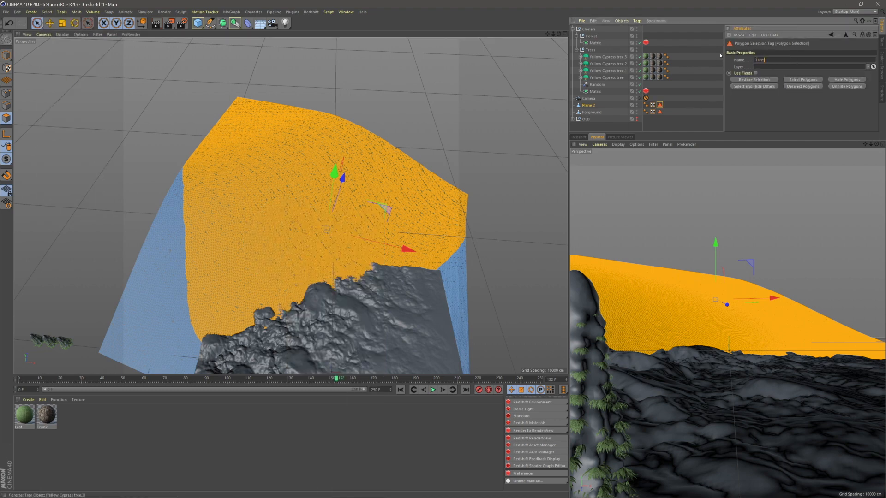
{"action": "key", "text": "Return"}
- Rename the Plane 2 mesh as Background and assign it with its Trees selection to the Forest Matrix
{"action": "left_click", "coordinate": [595, 43]}
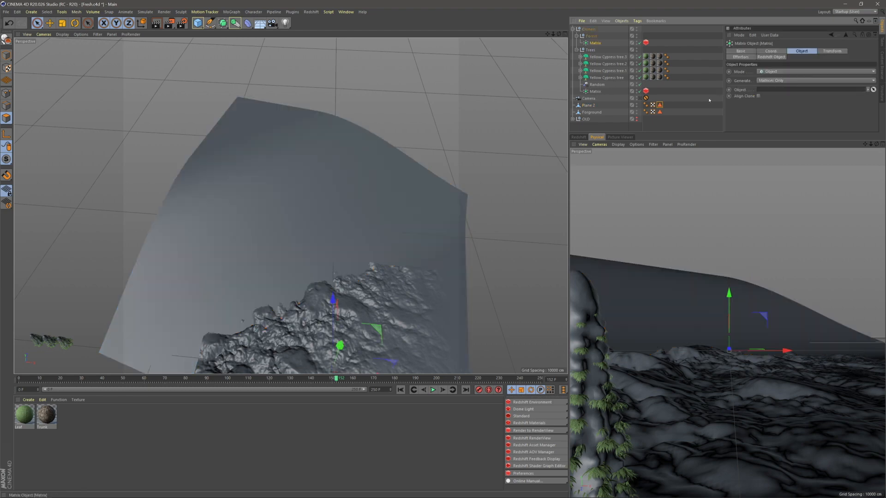
{"action": "left_click_drag", "start_coordinate": [693, 106], "coordinate": [773, 91]}
{"action": "double_click", "coordinate": [590, 106]}
{"action": "type", "text": "Bac"}
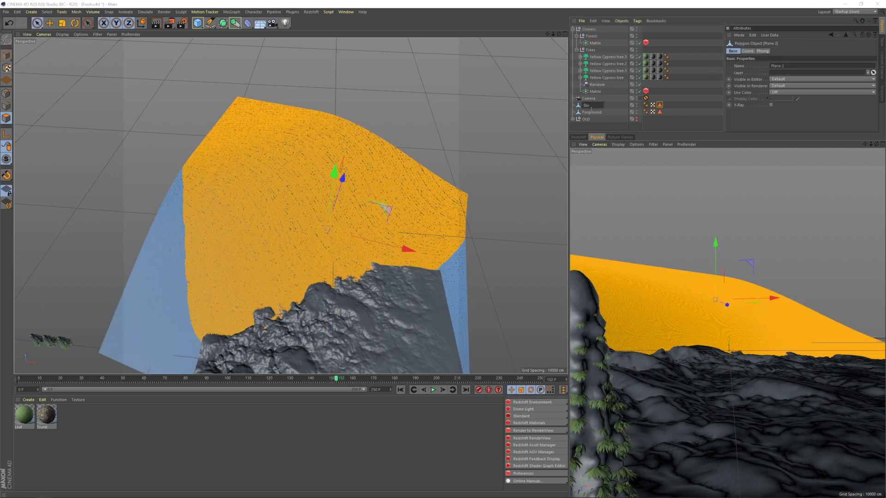
{"action": "type", "text": "kground"}
{"action": "key", "text": "Return"}
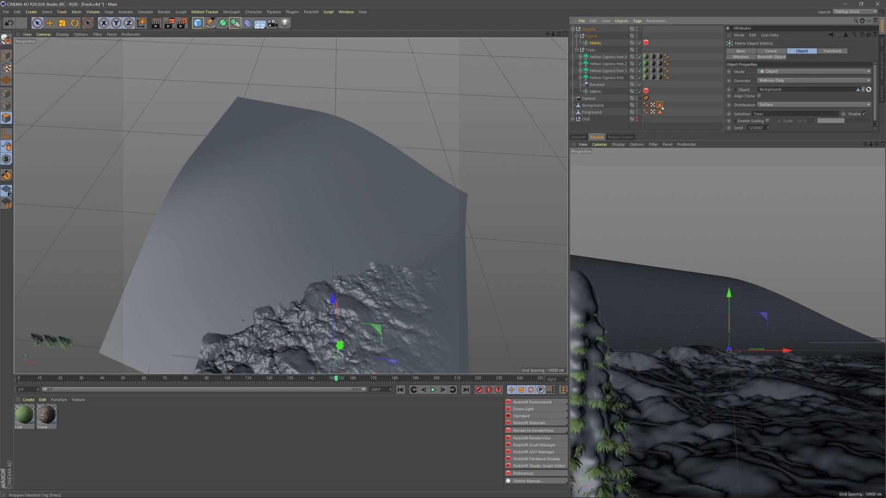
- Check the tree coverage on the background hill in the Redshift render, stop rendering and return to the camera viewport
{"action": "left_click", "coordinate": [578, 137]}
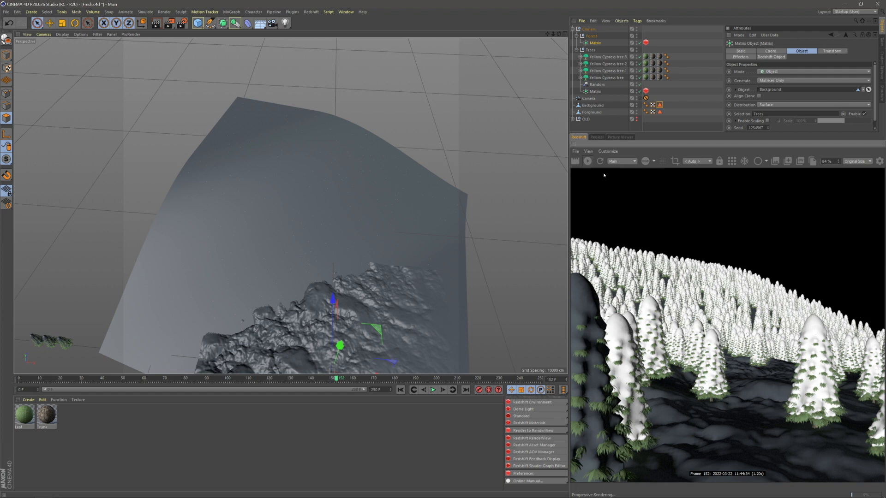
{"action": "left_click", "coordinate": [588, 161]}
{"action": "left_click", "coordinate": [596, 138]}
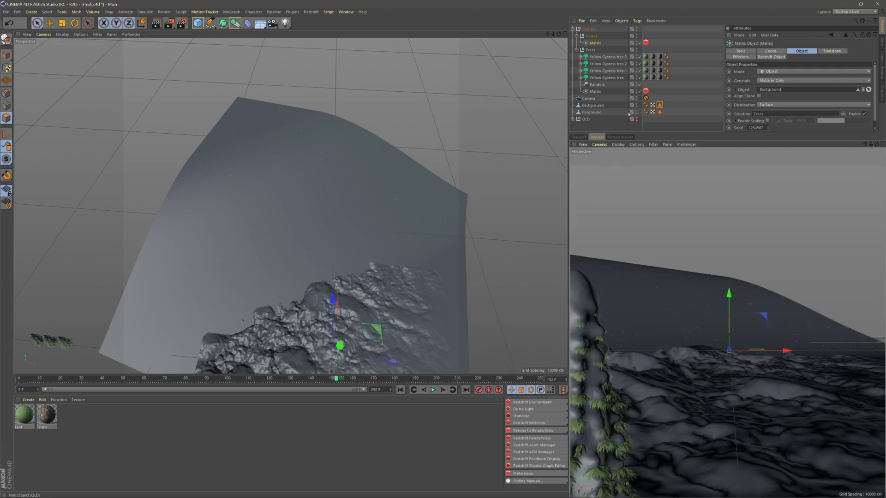
- Delete the Background mesh and reenable the original Plane 2 with its Displacer in the OLD null
{"action": "left_click", "coordinate": [593, 106]}
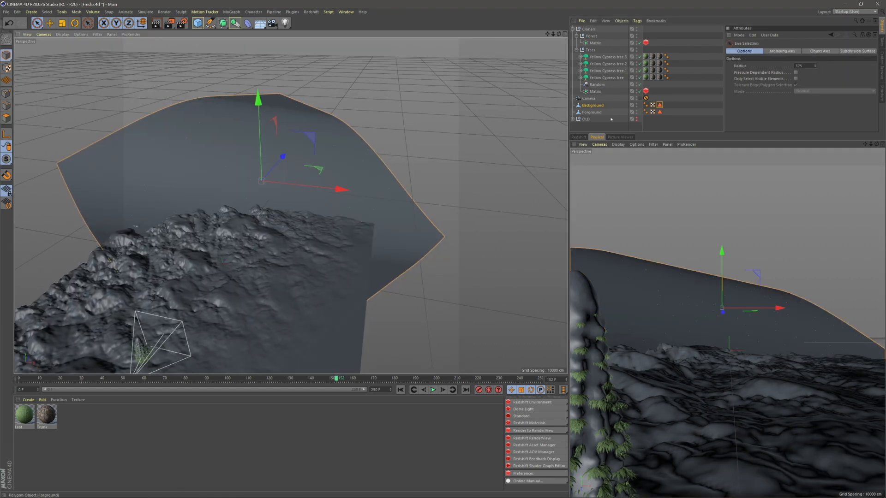
{"action": "scroll", "coordinate": [593, 96], "scroll_direction": "down", "scroll_amount": 1}
{"action": "key", "text": "Delete"}
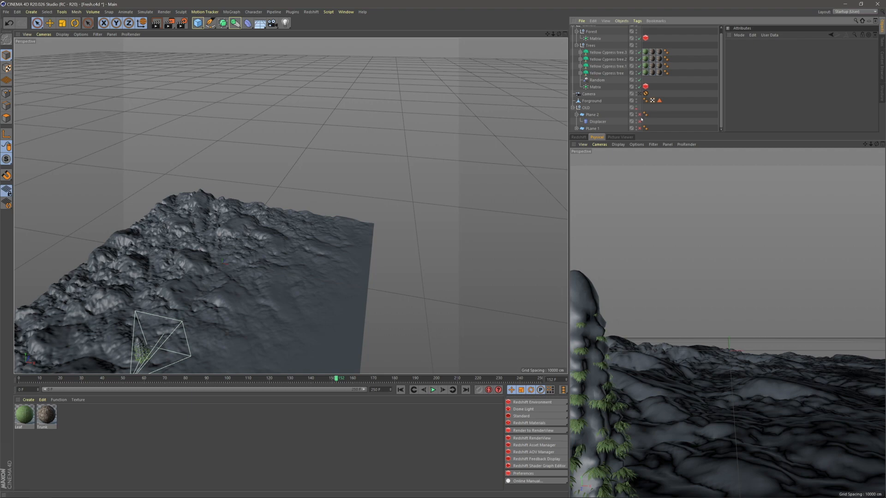
{"action": "left_click", "coordinate": [640, 121]}
- Move the black knot to the start of the Gradient inside the Layer shader of Plane 2's Displacer
{"action": "left_click", "coordinate": [597, 121]}
{"action": "left_click_drag", "start_coordinate": [498, 139], "coordinate": [342, 231], "text": "alt"}
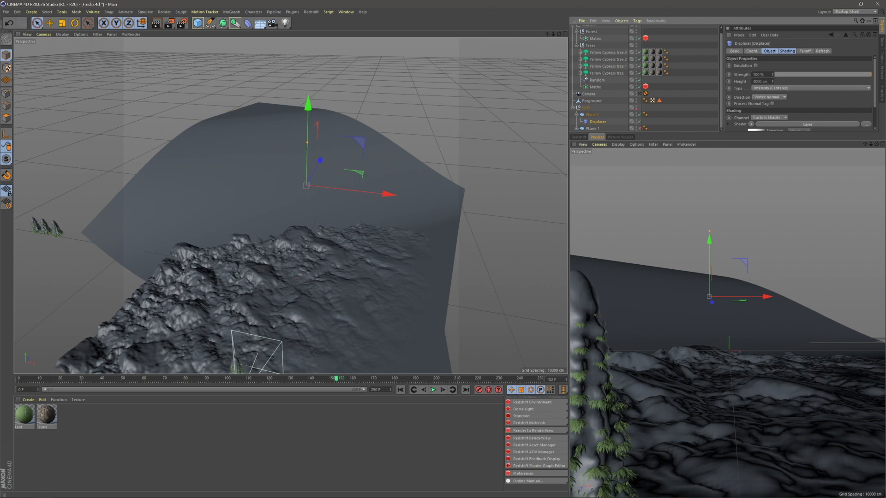
{"action": "left_click", "coordinate": [787, 51]}
{"action": "left_click", "coordinate": [819, 93]}
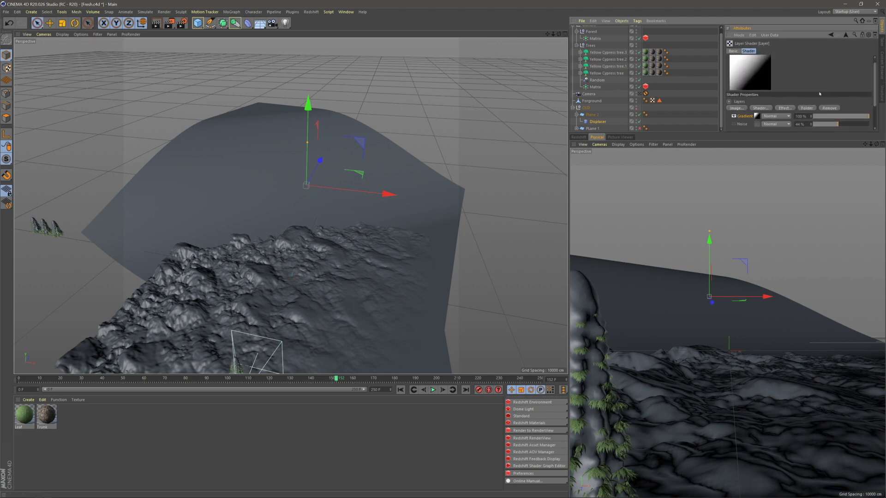
{"action": "left_click", "coordinate": [757, 116]}
{"action": "left_click_drag", "start_coordinate": [805, 113], "coordinate": [753, 127]}
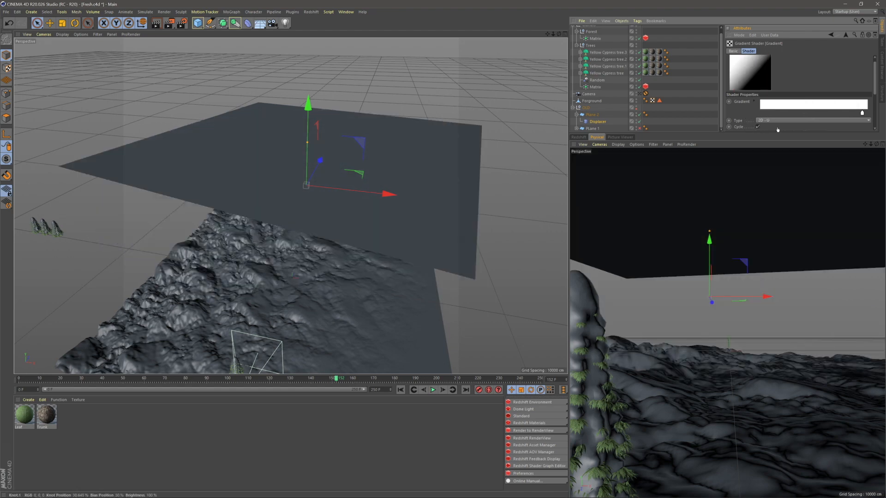
{"action": "key", "text": "ctrl+z"}
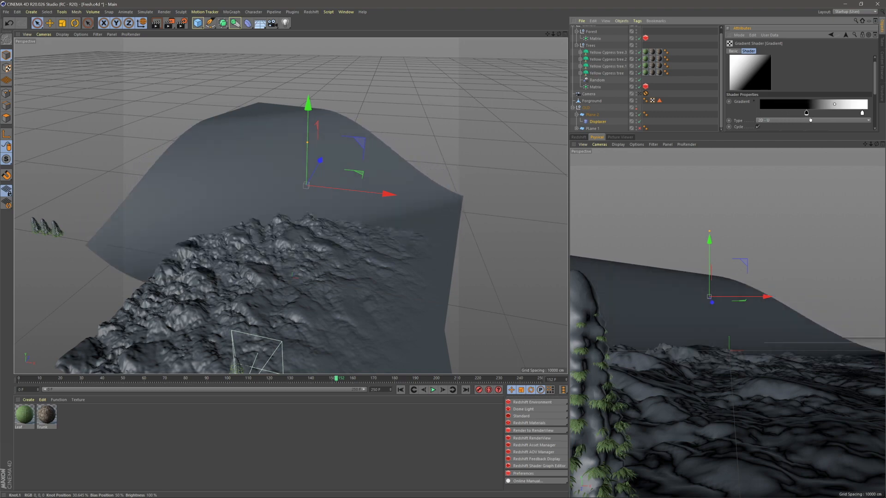
{"action": "left_click_drag", "start_coordinate": [807, 113], "coordinate": [761, 114]}
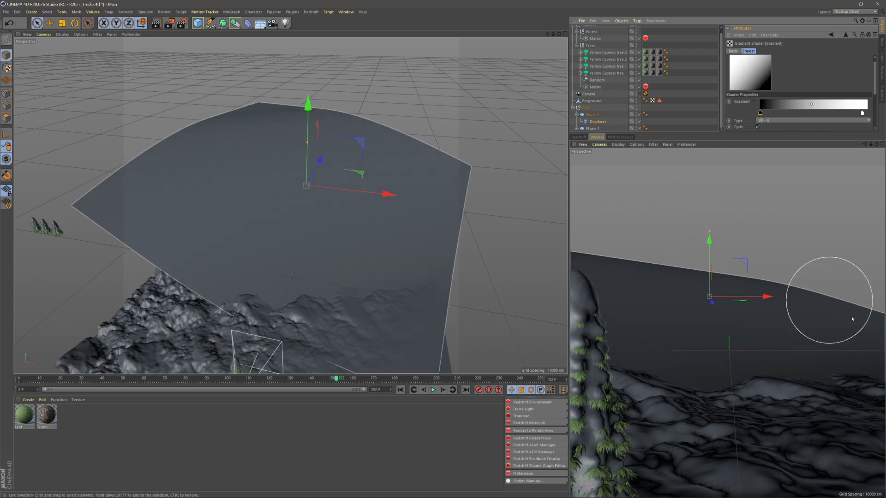
- Move Plane 2 downward along Y so the background hill sits lower in the camera view
{"action": "left_click_drag", "start_coordinate": [395, 336], "coordinate": [373, 234], "text": "alt"}
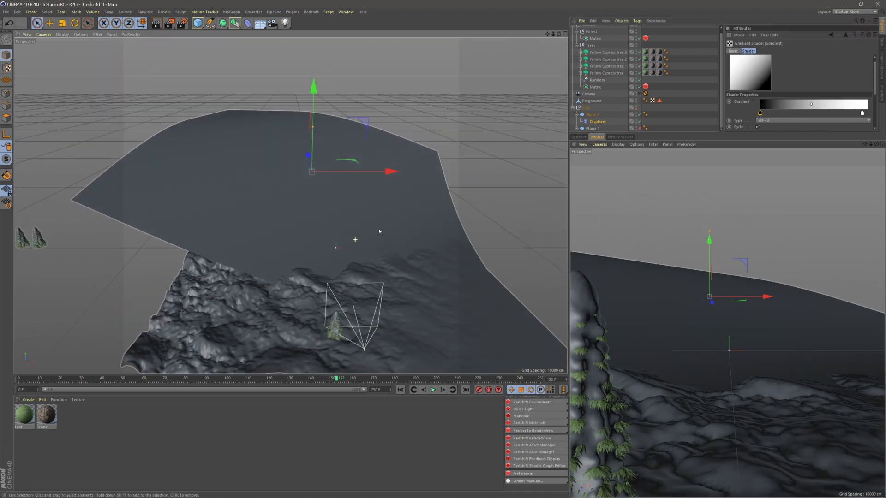
{"action": "left_click", "coordinate": [593, 115]}
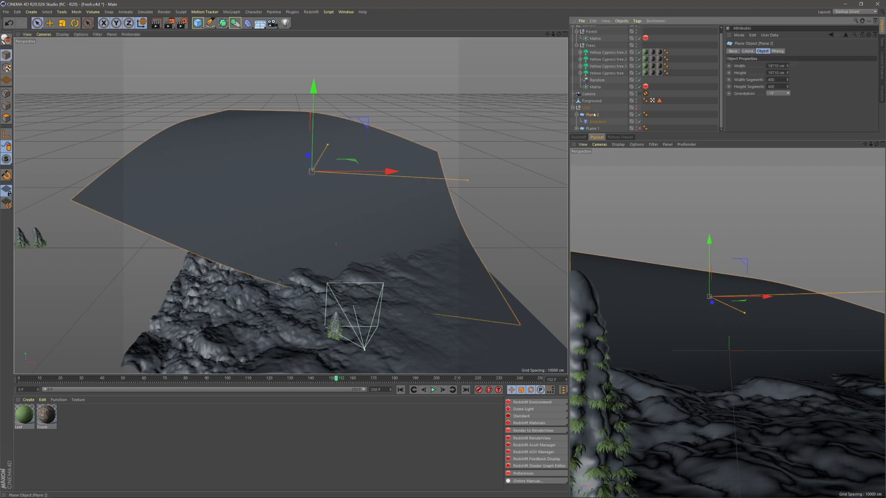
{"action": "left_click_drag", "start_coordinate": [313, 98], "coordinate": [312, 109]}
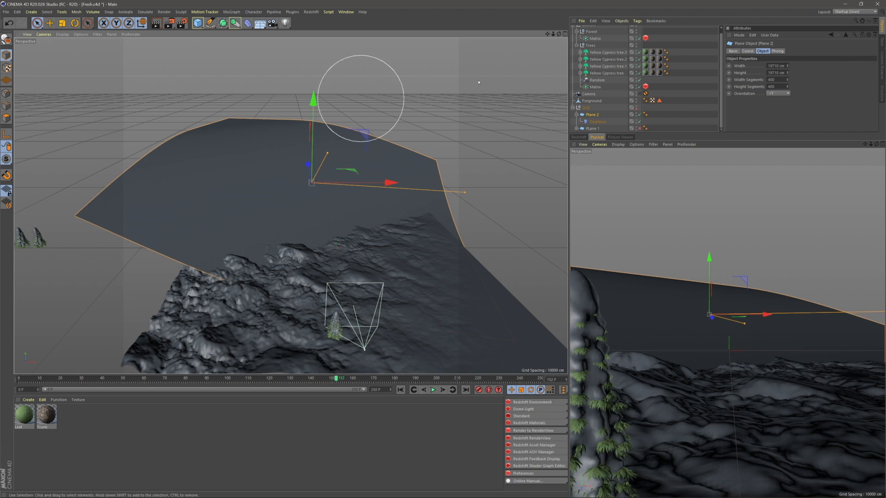
- Set the Height of Plane 2's Displacer to 4000 cm and lower Plane 2 slightly along Y
{"action": "left_click", "coordinate": [597, 121]}
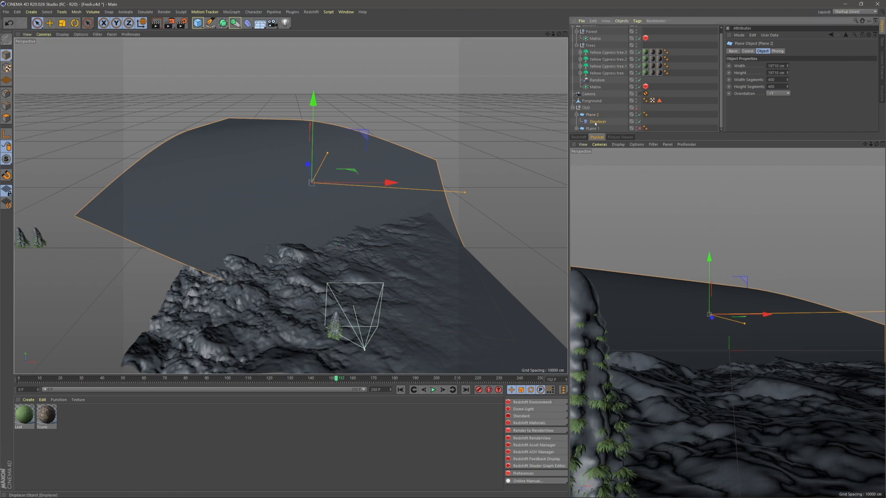
{"action": "double_click", "coordinate": [760, 81]}
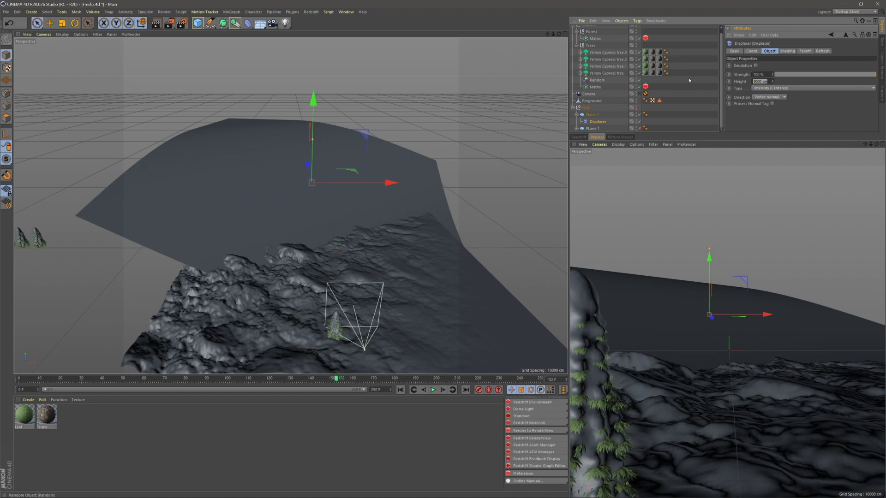
{"action": "type", "text": "4000"}
{"action": "key", "text": "Return"}
{"action": "left_click", "coordinate": [292, 155]}
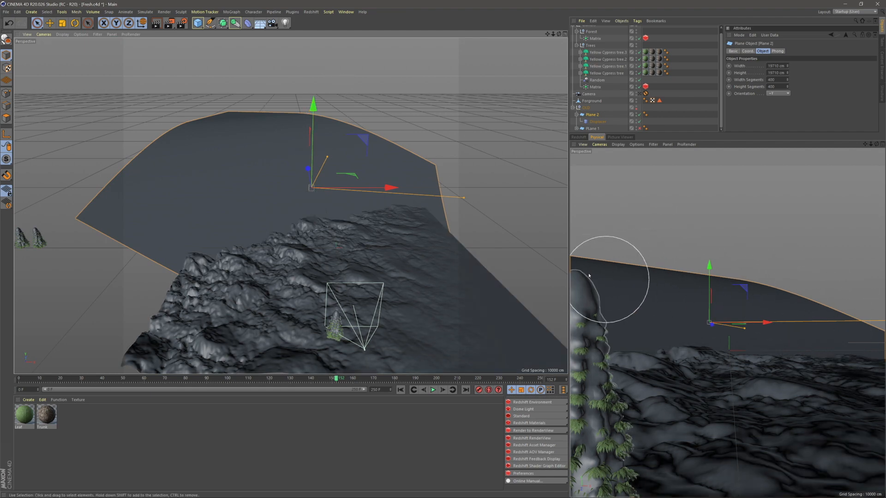
- Create a polygon mesh from Plane 2 with Current State to Object, move it out of the OLD null and disable the original
{"action": "right_click", "coordinate": [592, 115]}
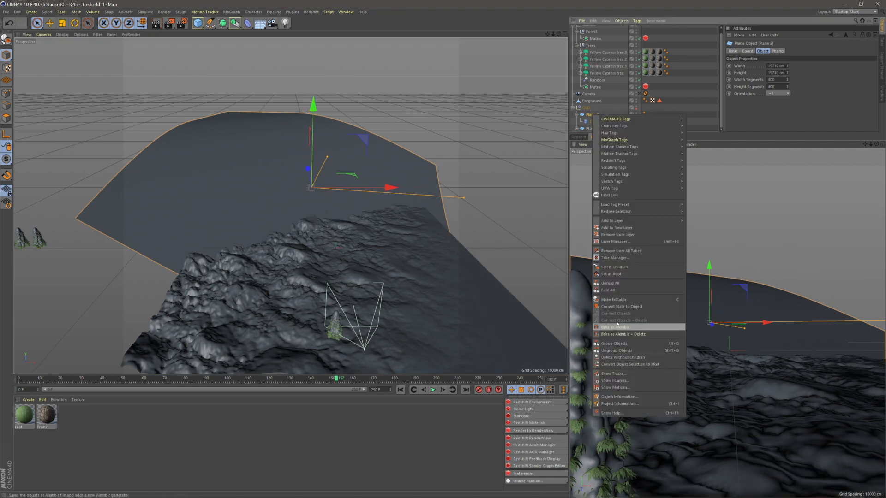
{"action": "key", "text": "Escape"}
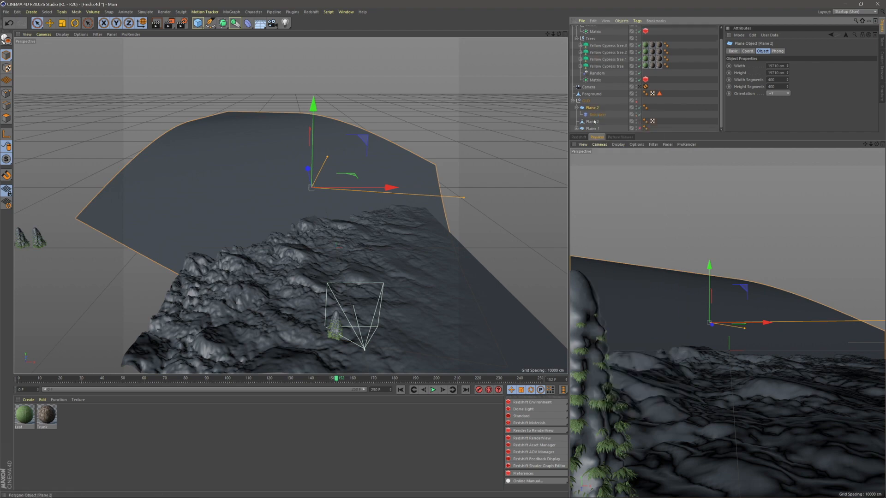
{"action": "left_click", "coordinate": [589, 94]}
{"action": "left_click", "coordinate": [639, 114]}
{"action": "left_click", "coordinate": [573, 107]}
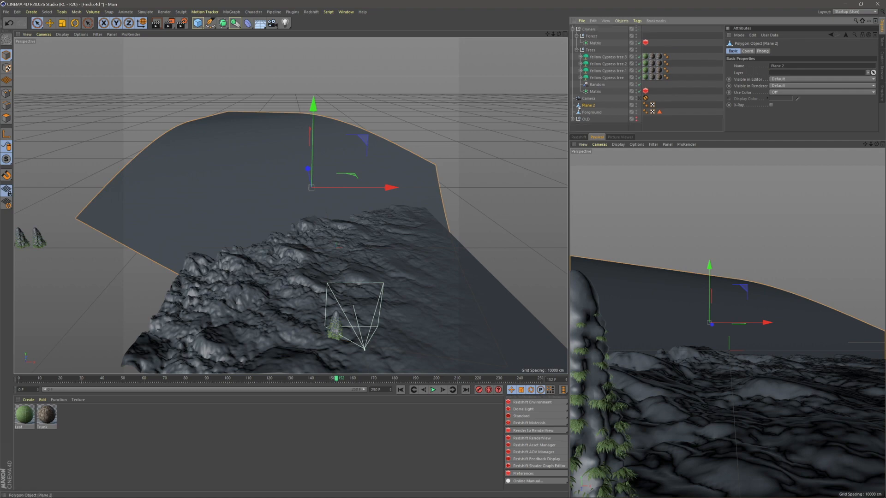
- Rename the new Plane 2 polygon mesh as Background
{"action": "double_click", "coordinate": [595, 106]}
{"action": "type", "text": "Background"}
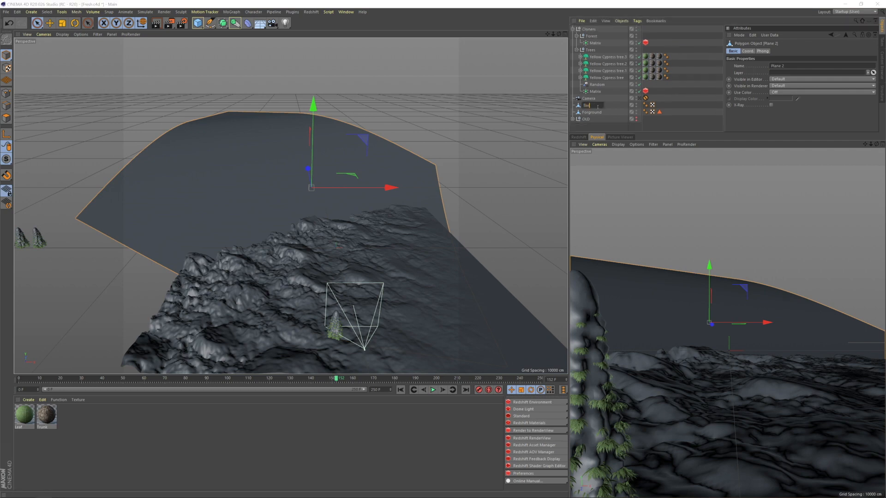
{"action": "key", "text": "Return"}
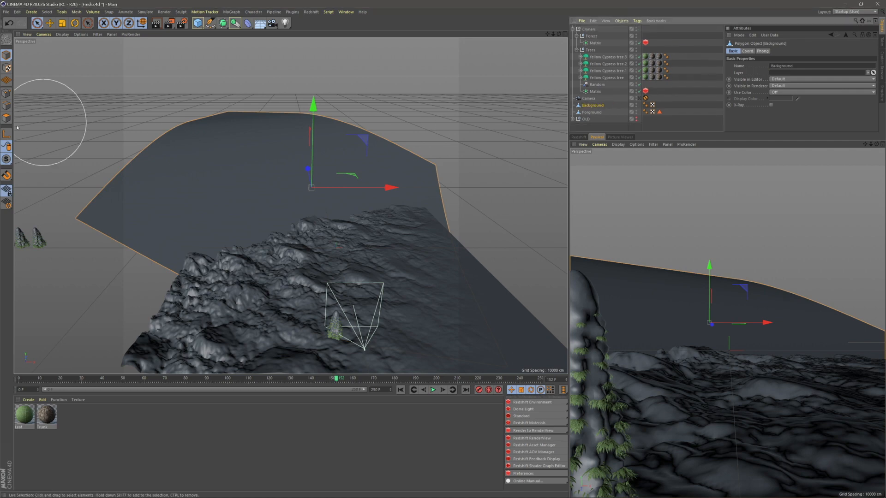
- Select the Background mesh polygons seen by the camera, extending the selection to both sides of the hill
{"action": "left_click", "coordinate": [7, 119]}
{"action": "middle_click_drag", "start_coordinate": [317, 242], "coordinate": [309, 279], "text": "alt"}
{"action": "left_click_drag", "start_coordinate": [308, 279], "coordinate": [296, 314], "text": "alt"}
{"action": "mouse_move", "coordinate": [253, 290]}
{"action": "left_mouse_down"}
{"action": "mouse_move", "coordinate": [270, 199]}
{"action": "mouse_move", "coordinate": [219, 247]}
{"action": "mouse_move", "coordinate": [224, 177]}
{"action": "mouse_move", "coordinate": [213, 122]}
{"action": "mouse_move", "coordinate": [264, 82]}
{"action": "mouse_move", "coordinate": [370, 116]}
{"action": "mouse_move", "coordinate": [257, 148]}
{"action": "mouse_move", "coordinate": [328, 251]}
{"action": "mouse_move", "coordinate": [350, 240]}
{"action": "mouse_move", "coordinate": [376, 203]}
{"action": "mouse_move", "coordinate": [388, 162]}
{"action": "mouse_move", "coordinate": [428, 160]}
{"action": "mouse_move", "coordinate": [421, 187]}
{"action": "left_mouse_up"}
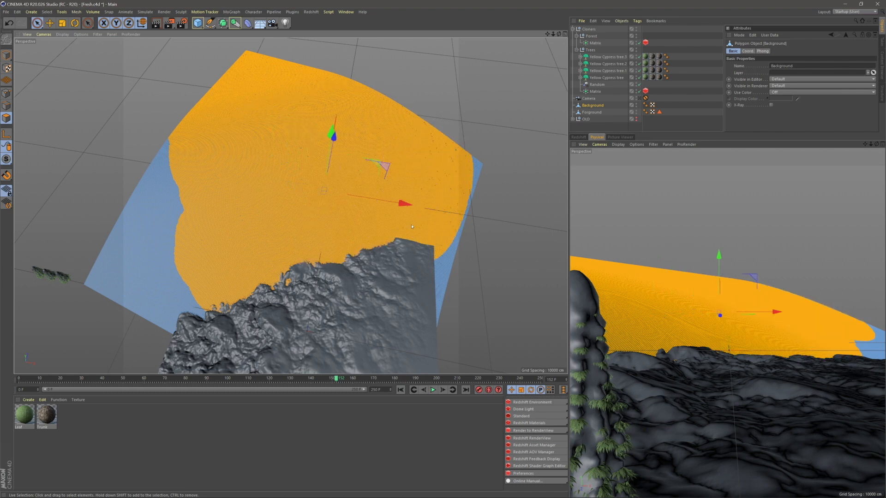
{"action": "left_click_drag", "start_coordinate": [455, 158], "coordinate": [461, 182]}
{"action": "left_click_drag", "start_coordinate": [223, 256], "coordinate": [209, 153], "text": "shift"}
- Store the selected Background polygons with Set Selection and name the selection tag Trees
{"action": "left_click", "coordinate": [46, 12]}
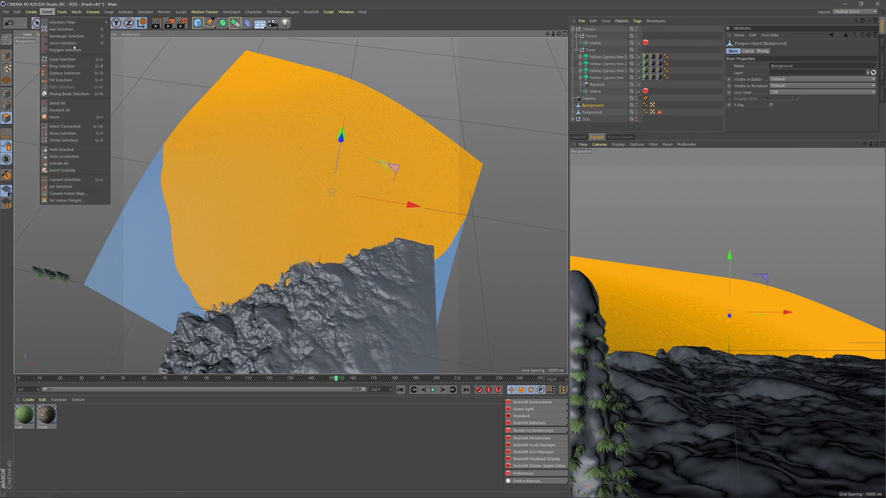
{"action": "left_click", "coordinate": [69, 193]}
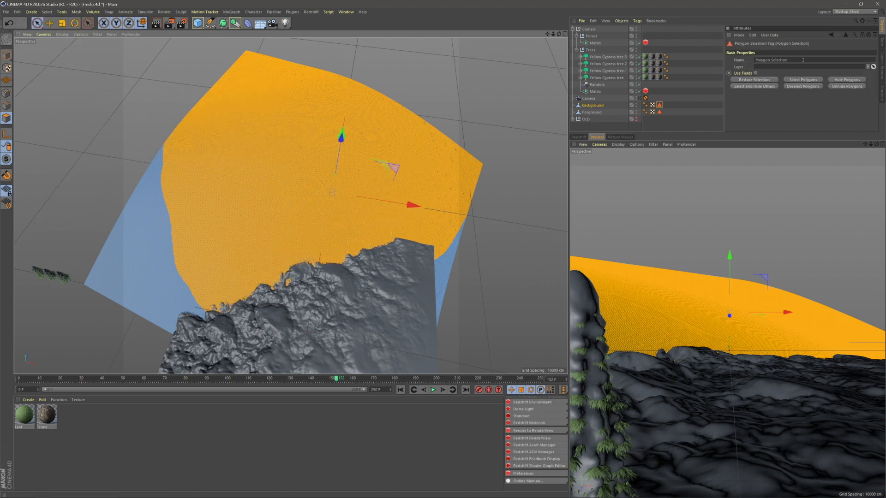
{"action": "double_click", "coordinate": [660, 105]}
{"action": "type", "text": "Trees"}
{"action": "key", "text": "Return"}
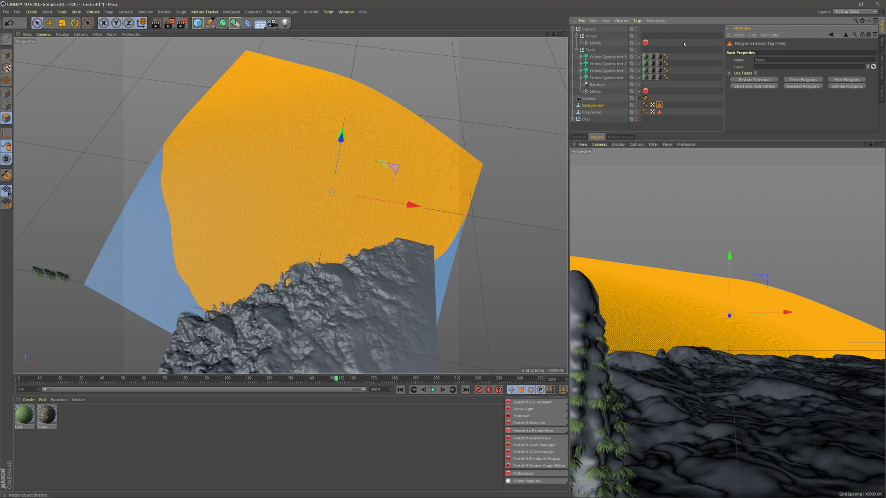
- Assign the new Background mesh to the Forest Matrix as its distribution object, limited to the Trees selection
{"action": "left_click", "coordinate": [595, 43]}
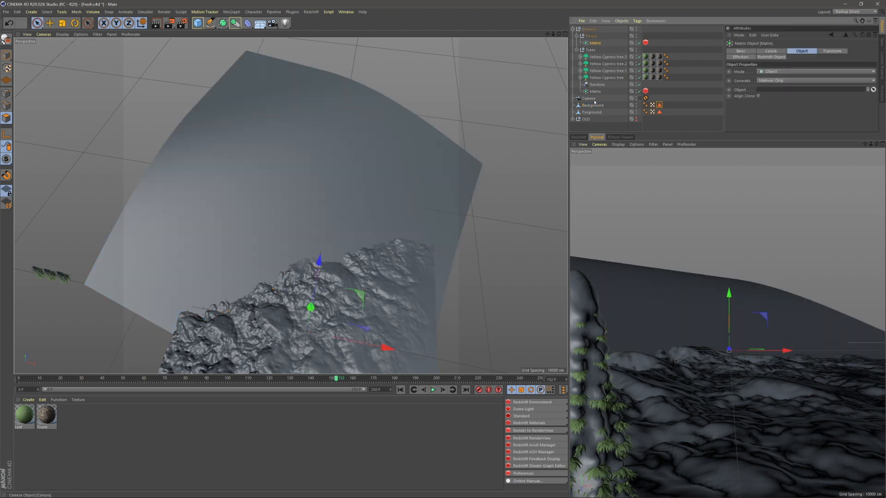
{"action": "left_click_drag", "start_coordinate": [588, 98], "coordinate": [775, 91]}
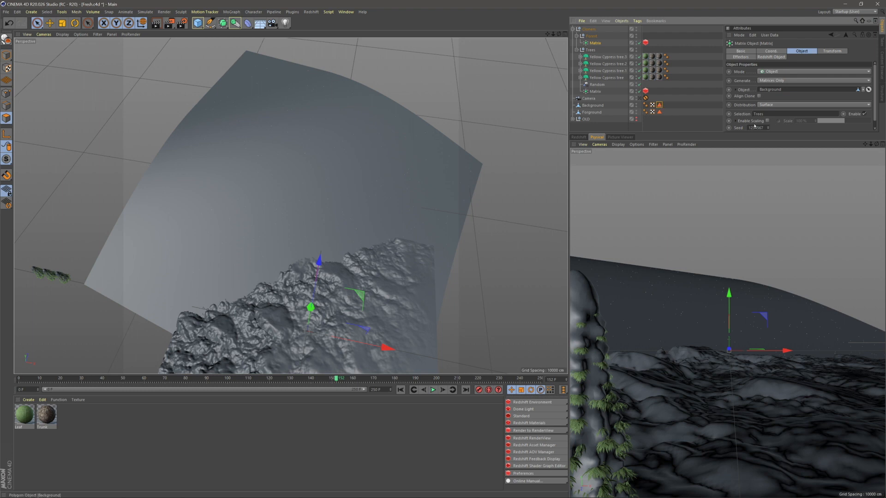
- Limit the Forest Matrix to the Background mesh's Trees selection and show the scene in the Redshift render view
{"action": "left_click_drag", "start_coordinate": [661, 107], "coordinate": [758, 114]}
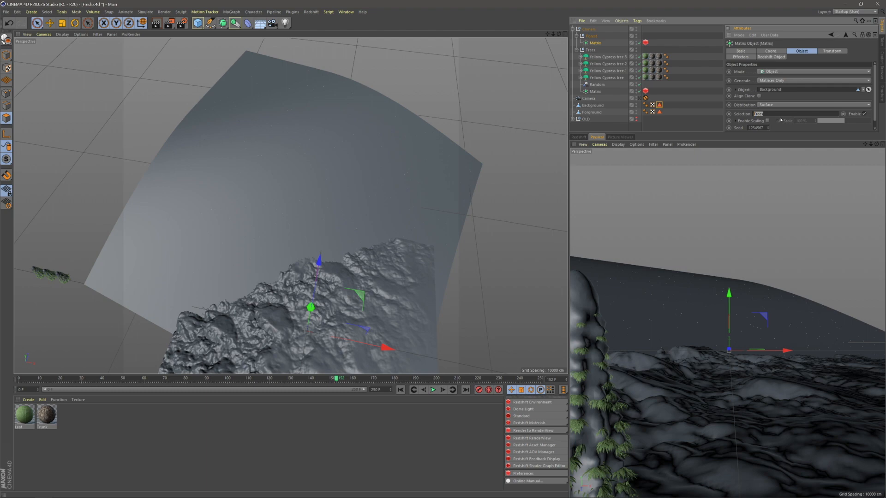
{"action": "left_click", "coordinate": [600, 127]}
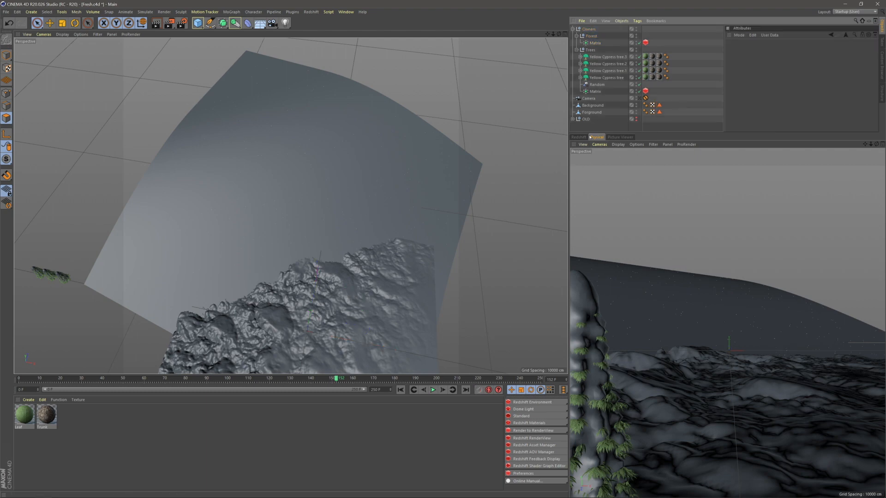
{"action": "left_click", "coordinate": [579, 137]}
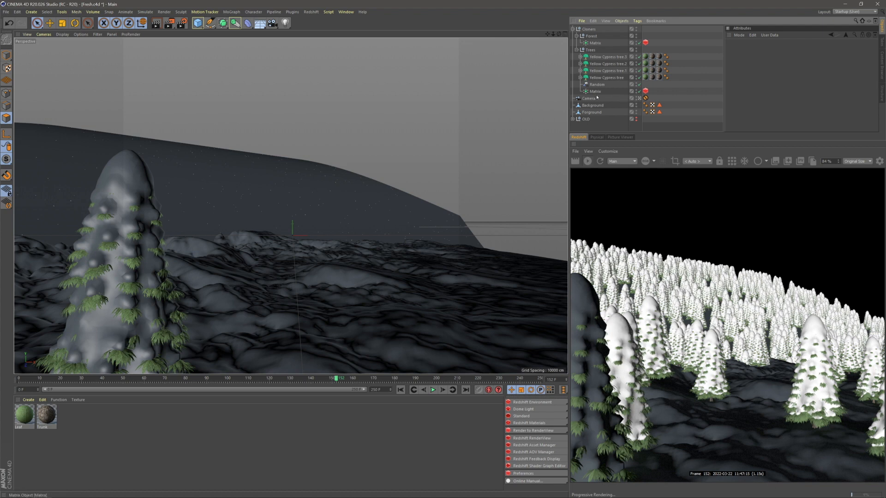
- Raise the Forest Matrix count to 1500 for a denser tree cover on the background hill
{"action": "left_click", "coordinate": [595, 43]}
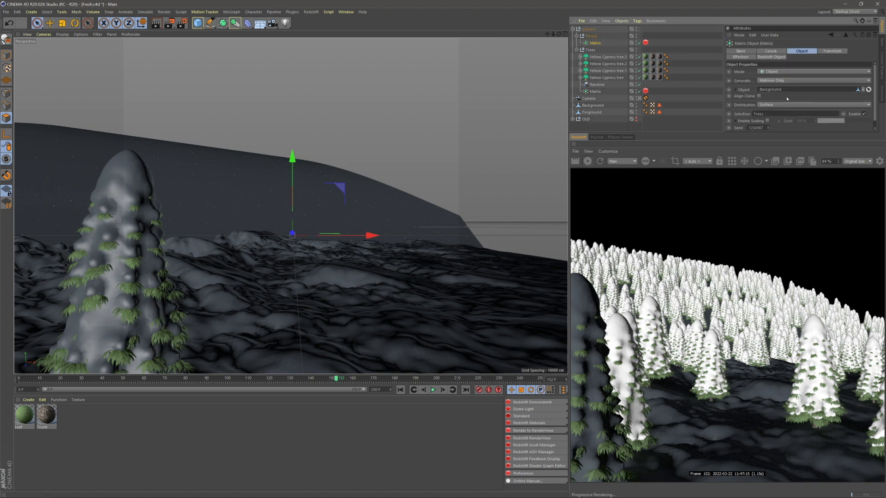
{"action": "scroll", "coordinate": [787, 95], "scroll_direction": "down", "scroll_amount": 1}
{"action": "double_click", "coordinate": [762, 128]}
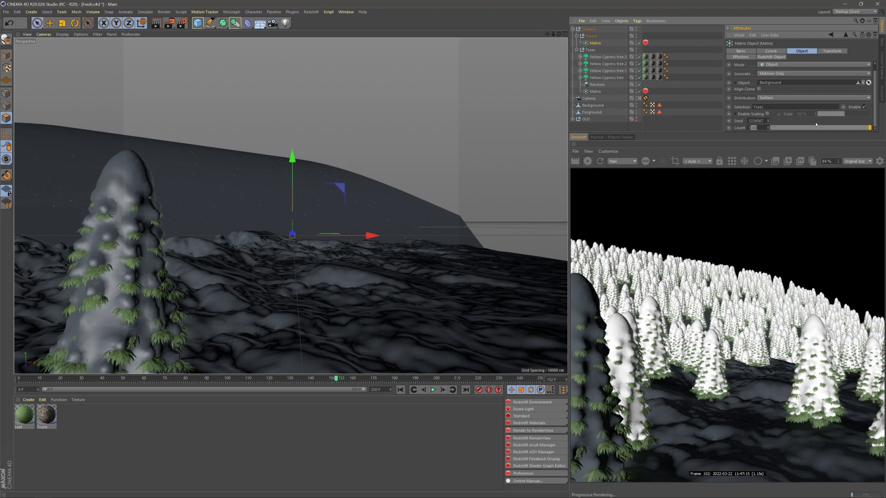
{"action": "type", "text": "1200"}
{"action": "key", "text": "Return"}
{"action": "left_click_drag", "start_coordinate": [760, 128], "coordinate": [750, 128]}
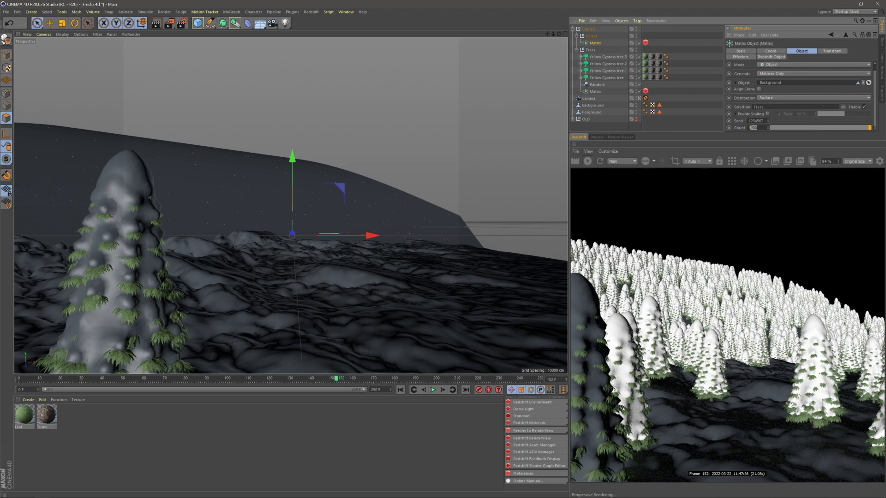
{"action": "type", "text": "500"}
{"action": "key", "text": "Return"}
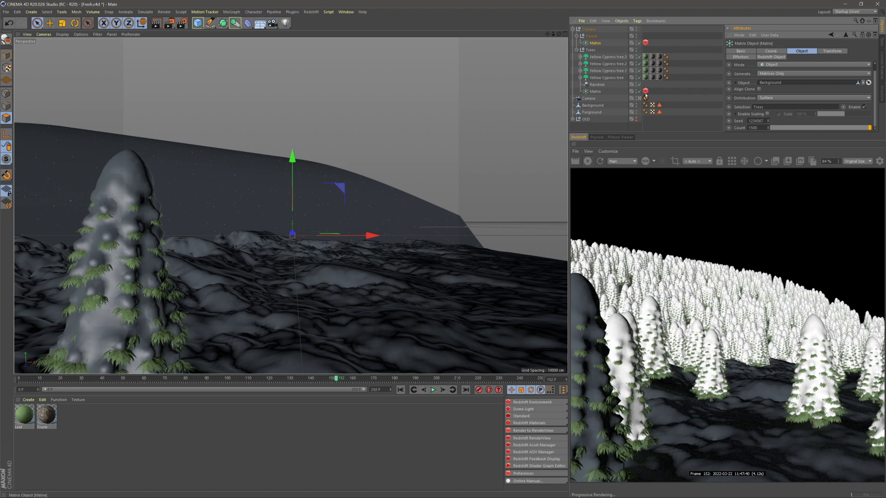
- Copy the Random effector from the Trees group into the Forest group, apply it to the Forest Matrix, and review its transform parameters
{"action": "left_click_drag", "start_coordinate": [601, 85], "coordinate": [592, 41]}
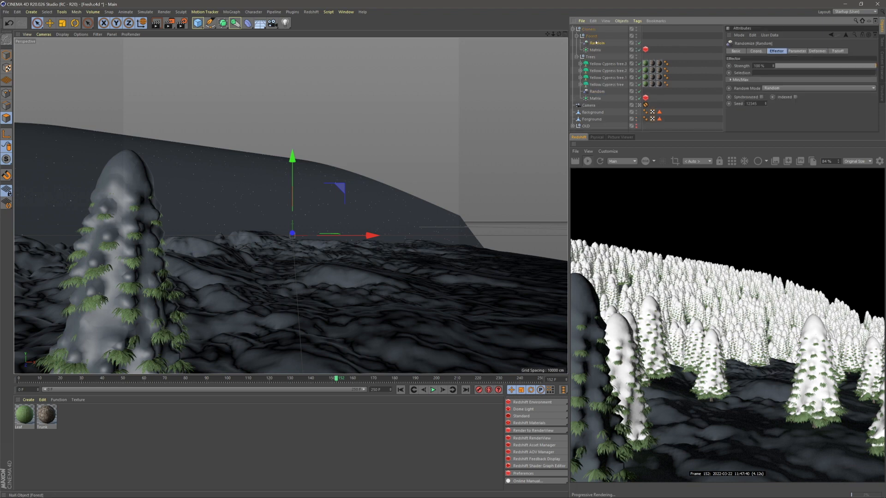
{"action": "left_click", "coordinate": [596, 50]}
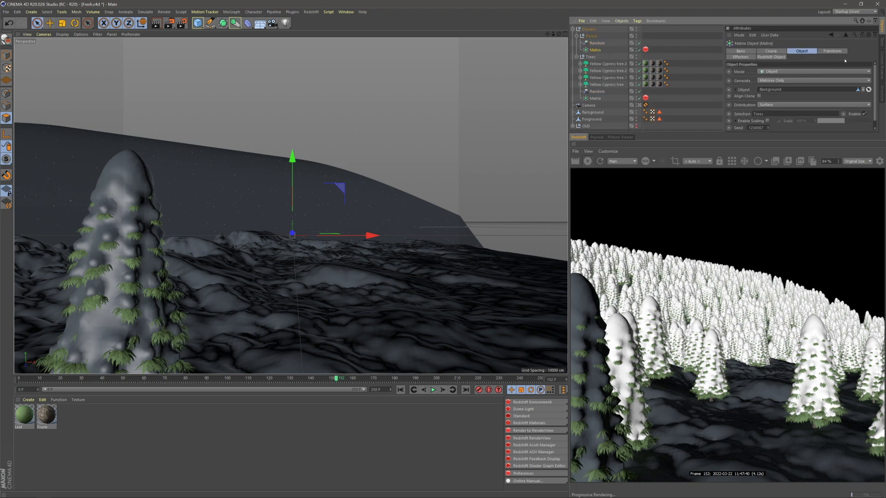
{"action": "left_click", "coordinate": [744, 57]}
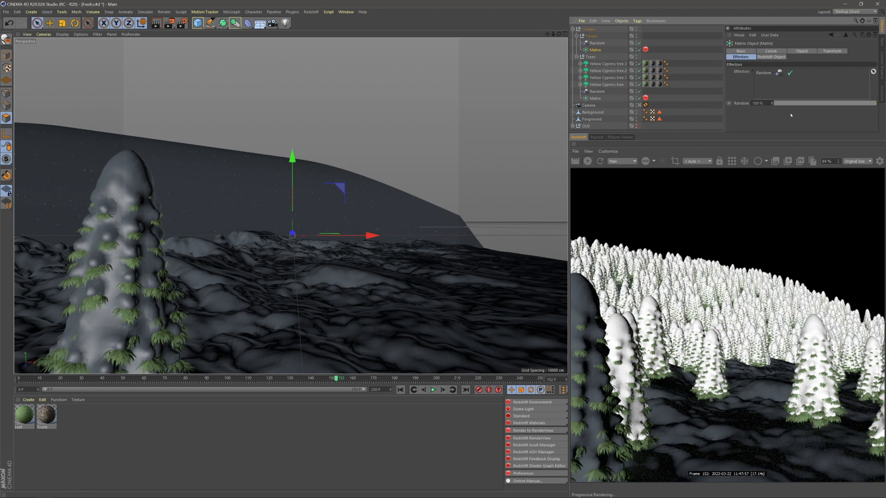
{"action": "left_click", "coordinate": [597, 43]}
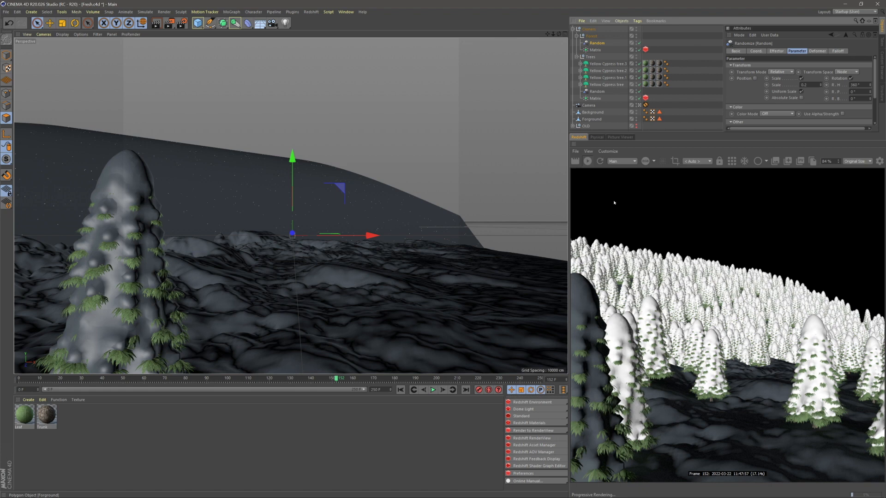
{"action": "left_click", "coordinate": [660, 129]}
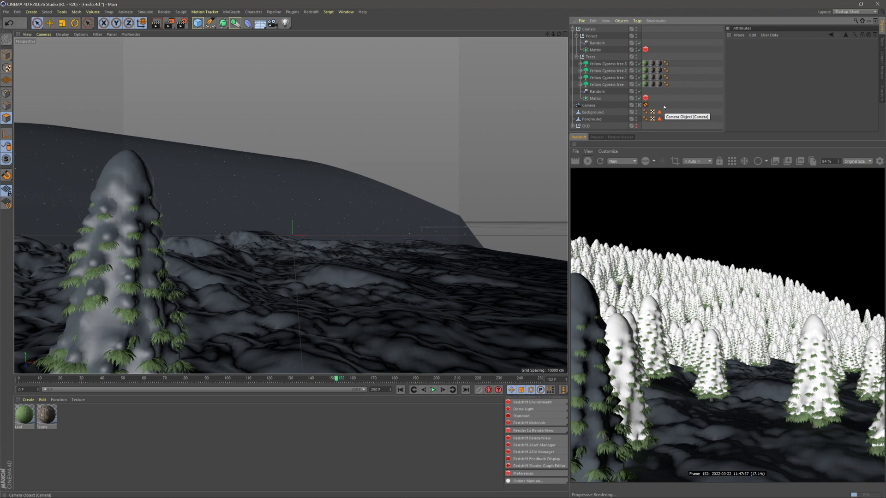
- Add a Forester MultiFlora object and load the Long Grass preset from MultiFlora Library 1
{"action": "left_click", "coordinate": [292, 12]}
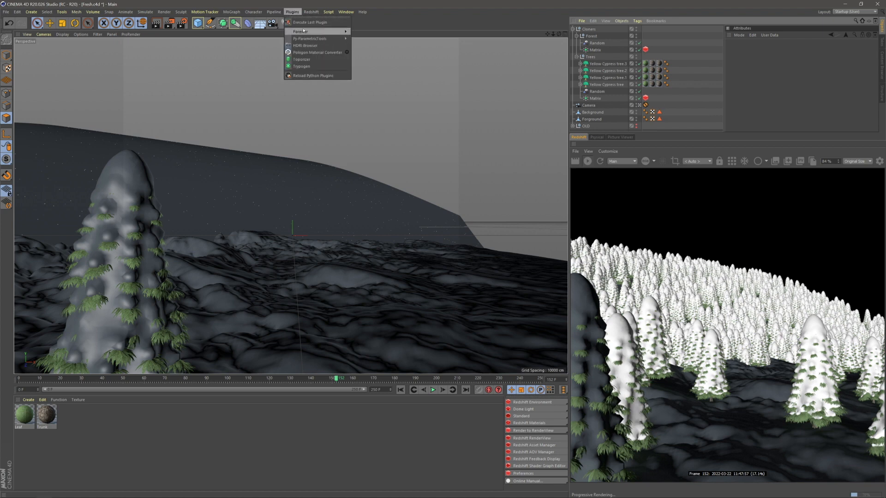
{"action": "mouse_move", "coordinate": [311, 30]}
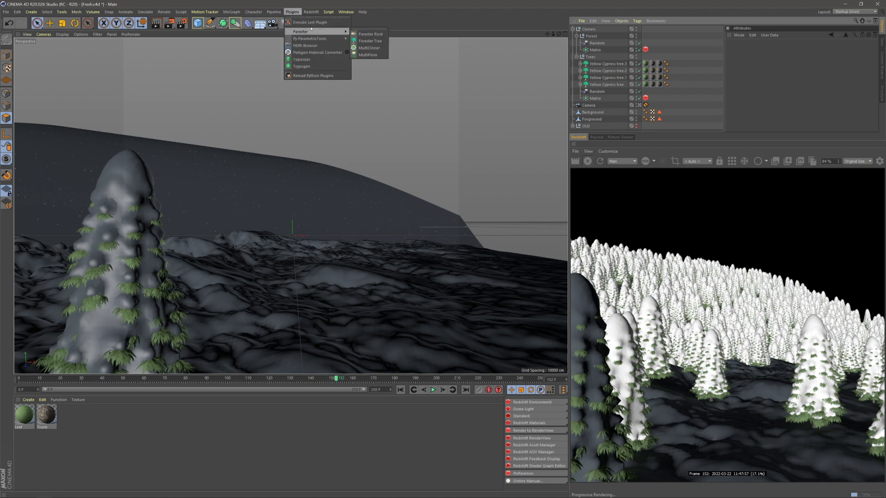
{"action": "left_click", "coordinate": [375, 55]}
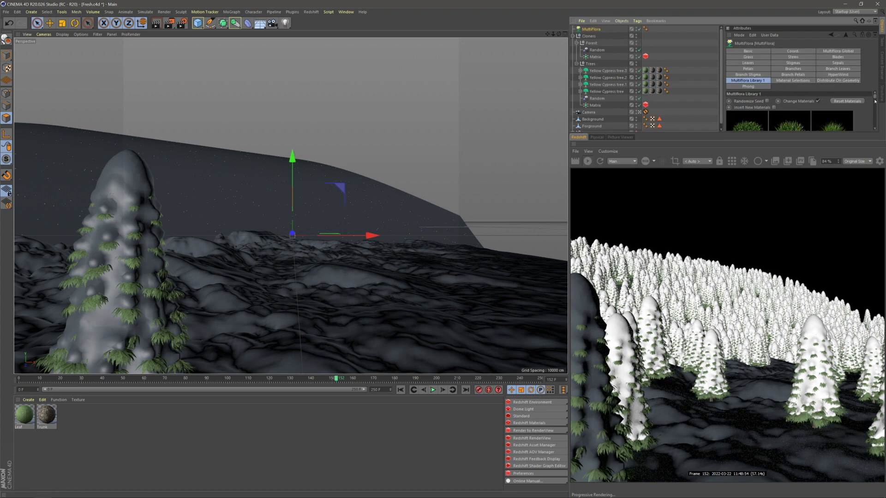
{"action": "left_click_drag", "start_coordinate": [877, 101], "coordinate": [879, 99]}
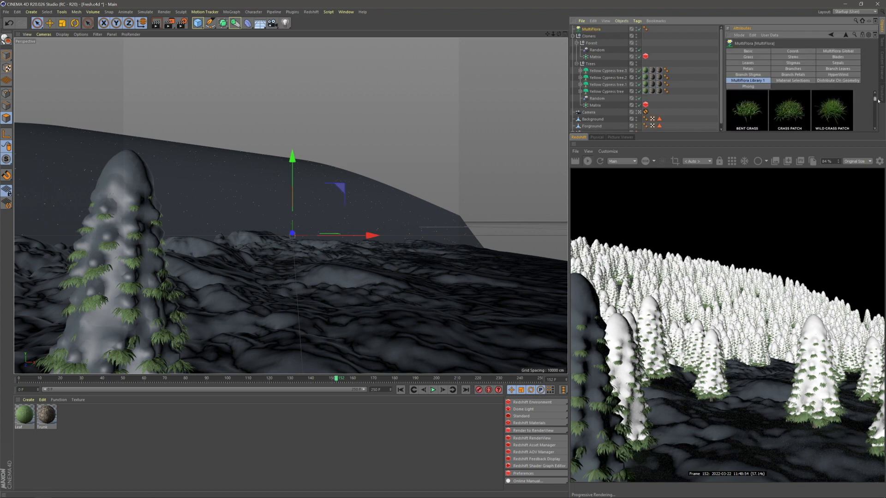
{"action": "left_click_drag", "start_coordinate": [868, 134], "coordinate": [869, 195]}
{"action": "scroll", "coordinate": [852, 165], "scroll_direction": "up", "scroll_amount": 1}
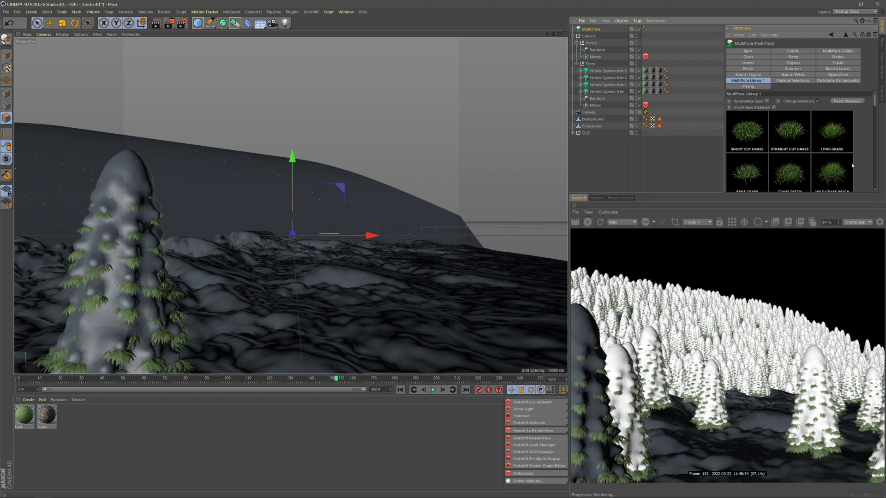
{"action": "scroll", "coordinate": [853, 168], "scroll_direction": "up", "scroll_amount": 1}
{"action": "left_click", "coordinate": [848, 149]}
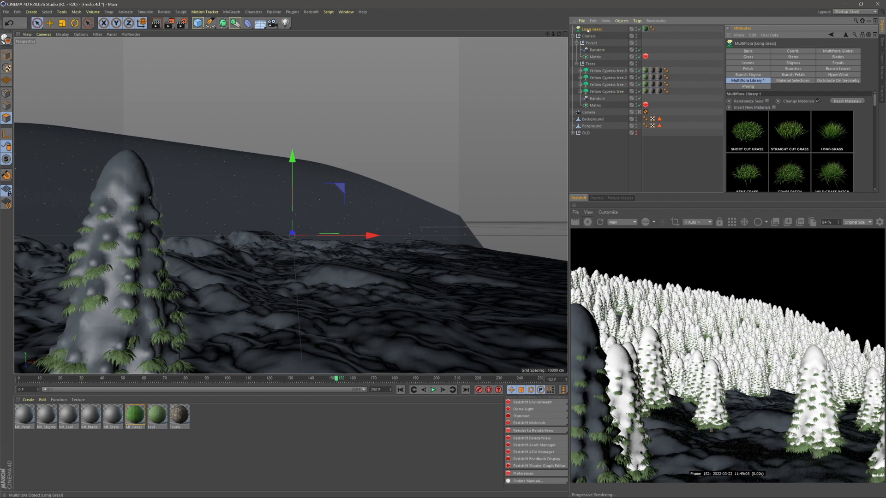
- Duplicate the Long Grass object and switch the copy to the Wild Grass Patch preset
{"action": "key", "text": "ctrl+c"}
{"action": "key", "text": "ctrl+v"}
{"action": "scroll", "coordinate": [835, 168], "scroll_direction": "down", "scroll_amount": 1}
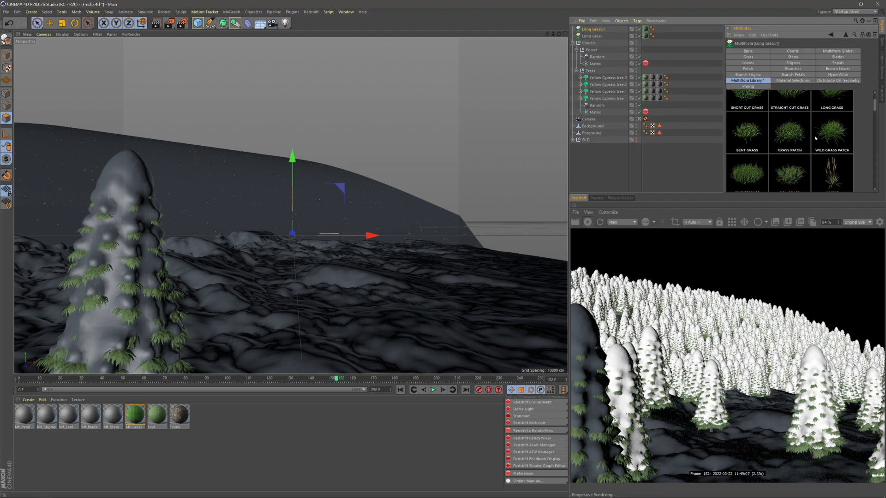
{"action": "left_click", "coordinate": [832, 134]}
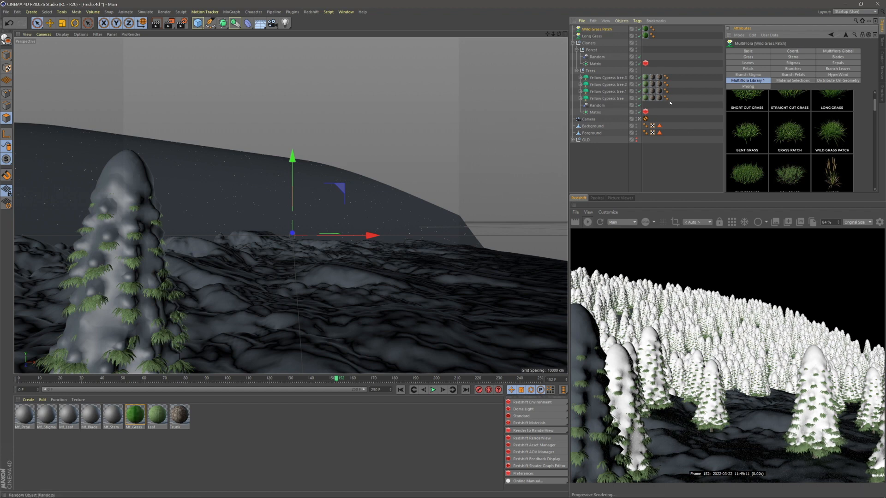
- Group the Long Grass and Wild Grass Patch objects in a null named Grass and move it inside the Cloners group
{"action": "left_click", "coordinate": [594, 36]}
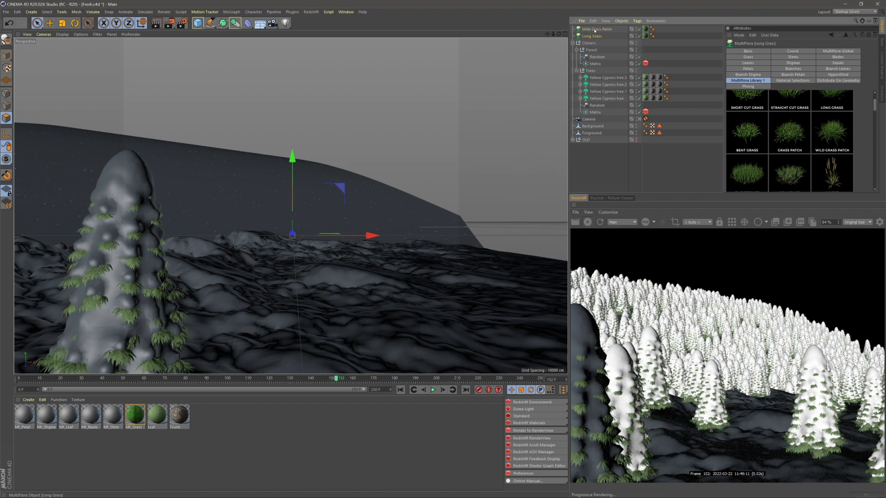
{"action": "left_click", "coordinate": [595, 29], "text": "ctrl"}
{"action": "key", "text": "alt+g"}
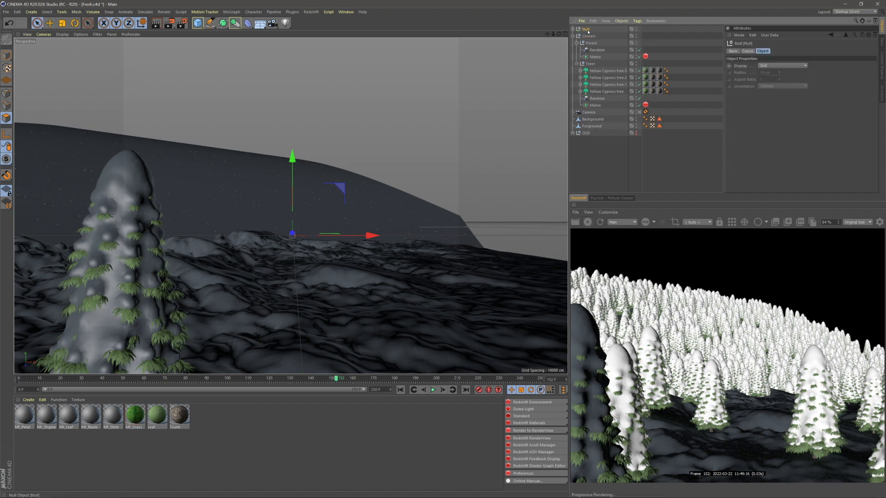
{"action": "double_click", "coordinate": [587, 29]}
{"action": "type", "text": "Grass"}
{"action": "key", "text": "Return"}
{"action": "left_click_drag", "start_coordinate": [592, 41], "coordinate": [579, 39]}
{"action": "left_click", "coordinate": [576, 37]}
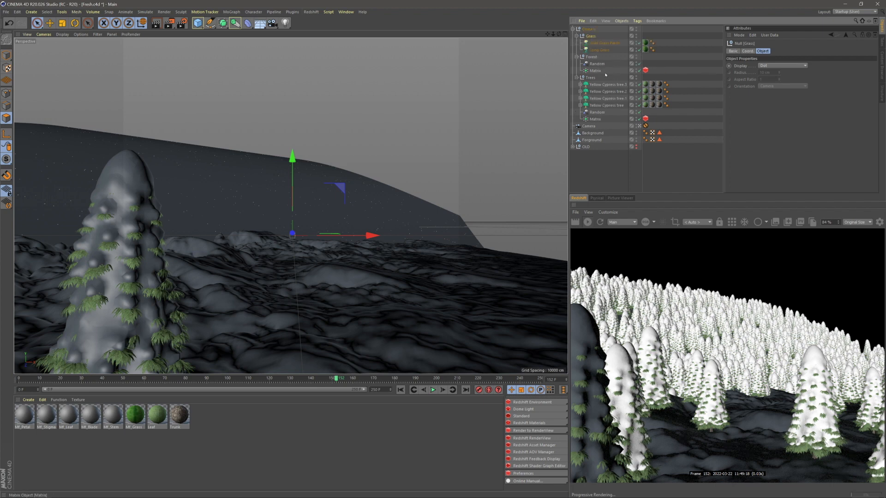
- Add a new MoGraph Matrix object for scattering the grass
{"action": "left_click", "coordinate": [678, 73]}
{"action": "left_click", "coordinate": [231, 11]}
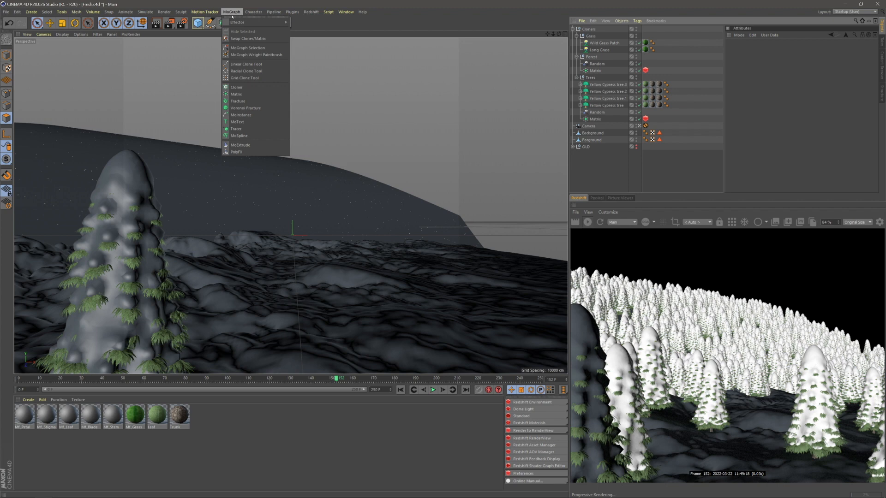
{"action": "left_click", "coordinate": [240, 94]}
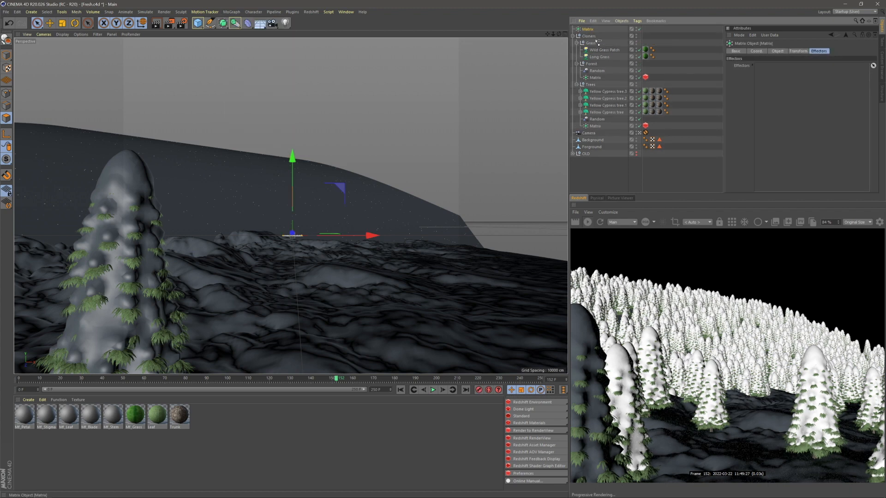
- Move the new Matrix into the Grass group and add a Redshift Object tag to it
{"action": "left_click_drag", "start_coordinate": [591, 47], "coordinate": [592, 45]}
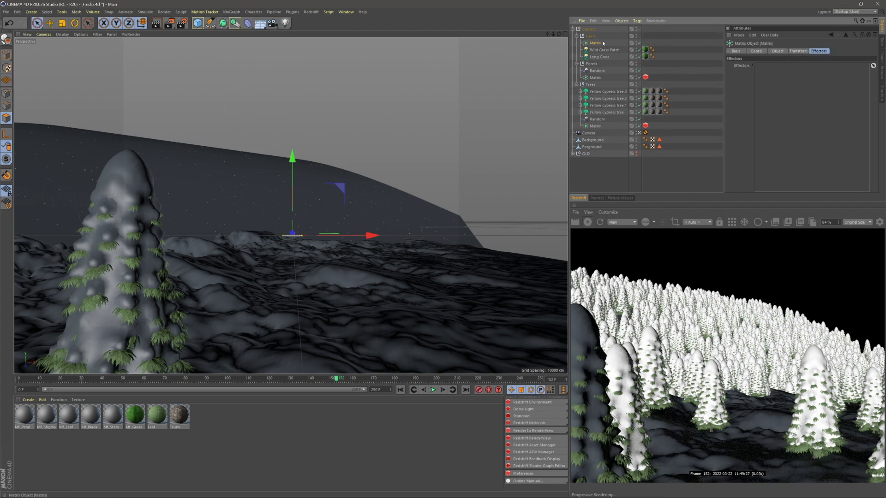
{"action": "right_click", "coordinate": [597, 43]}
{"action": "mouse_move", "coordinate": [619, 88]}
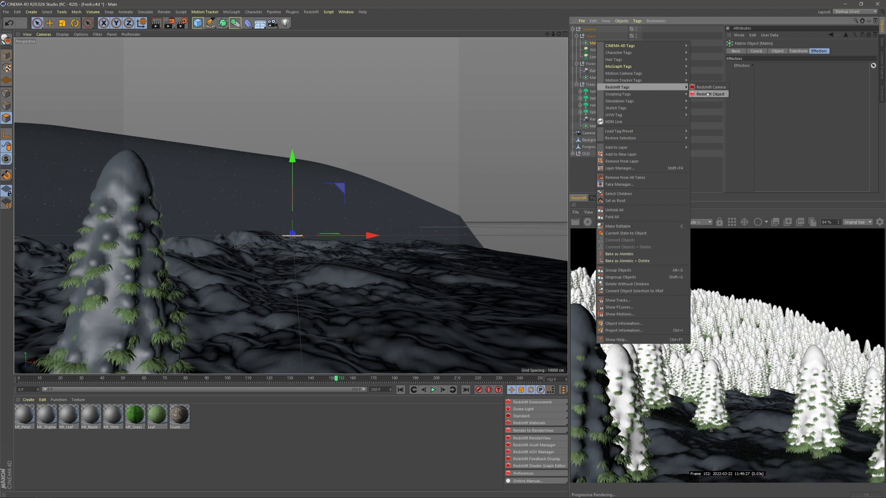
{"action": "left_click", "coordinate": [706, 95]}
- Set the tag's particle mode to Custom Objects and assign the grass objects as the custom objects
{"action": "left_click", "coordinate": [793, 71]}
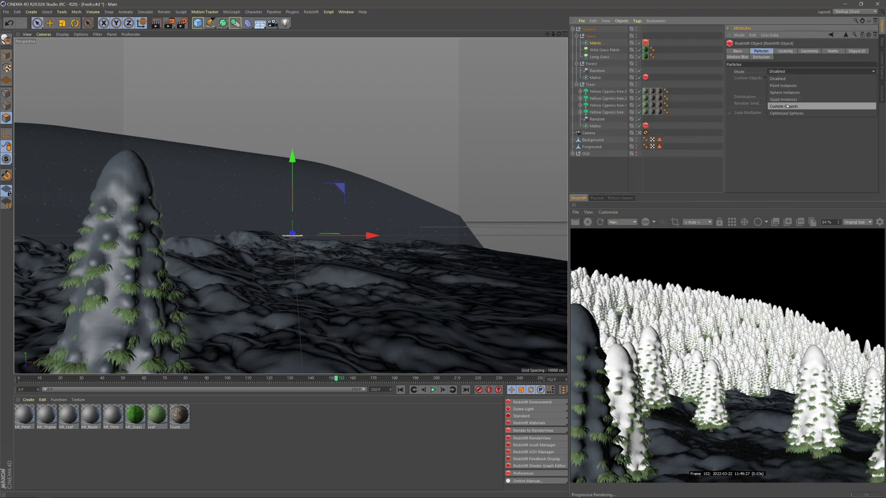
{"action": "left_click", "coordinate": [784, 85]}
{"action": "left_click_drag", "start_coordinate": [604, 50], "coordinate": [775, 86]}
{"action": "left_click", "coordinate": [595, 43]}
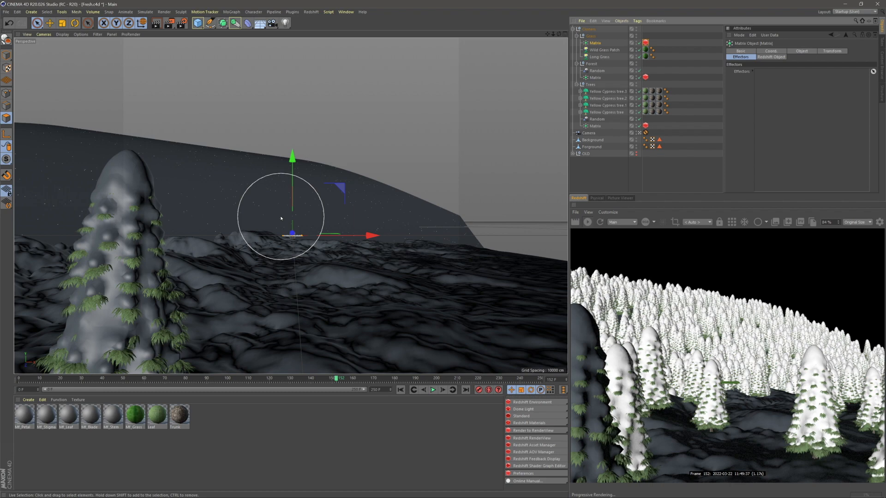
- Set the Multiflora size of the Wild Grass Patch to 3
{"action": "left_click", "coordinate": [277, 237]}
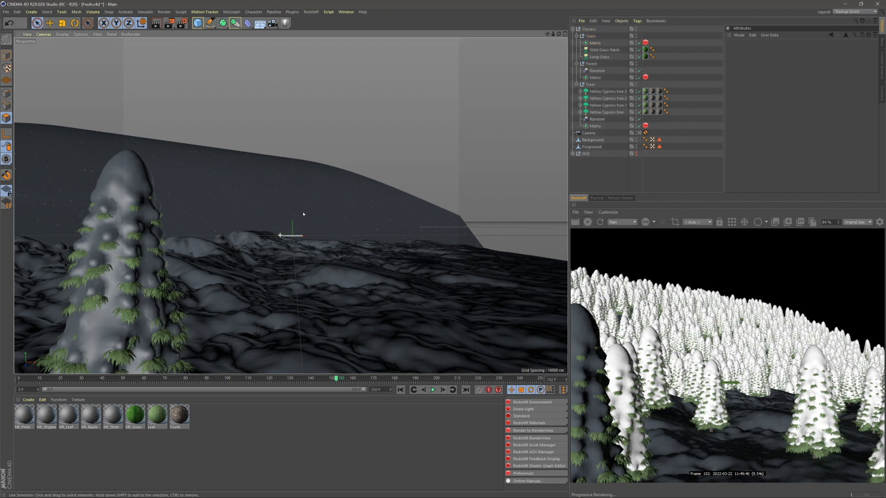
{"action": "left_click_drag", "start_coordinate": [303, 214], "coordinate": [329, 295], "text": "alt"}
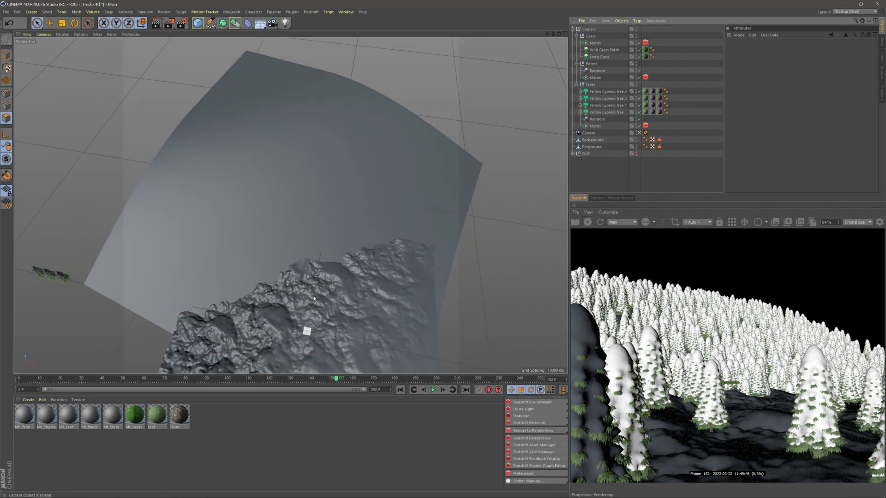
{"action": "scroll", "coordinate": [307, 337], "scroll_direction": "up", "scroll_amount": 15}
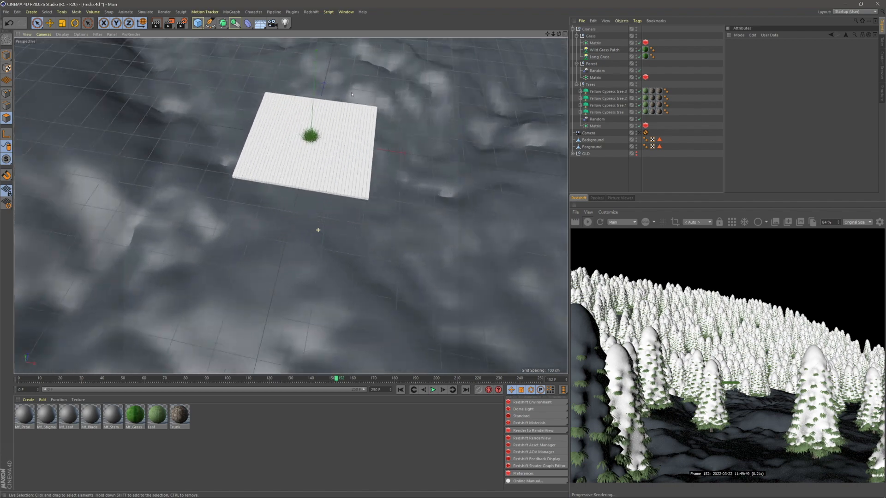
{"action": "left_click_drag", "start_coordinate": [352, 94], "coordinate": [607, 82], "text": "alt"}
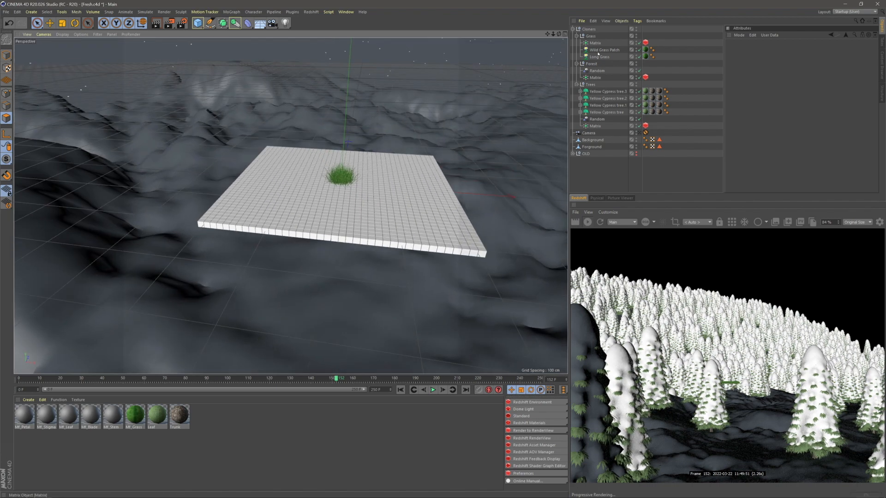
{"action": "left_click", "coordinate": [600, 50]}
{"action": "left_click", "coordinate": [838, 51]}
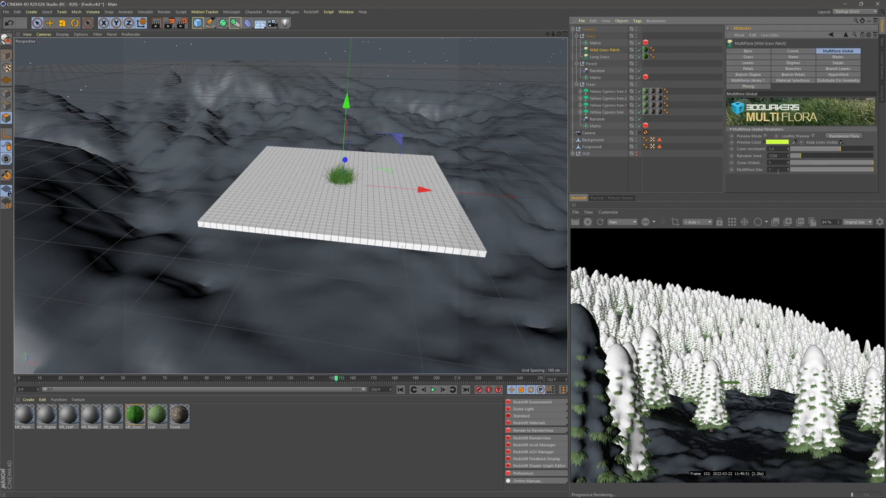
{"action": "type", "text": "3"}
{"action": "key", "text": "Return"}
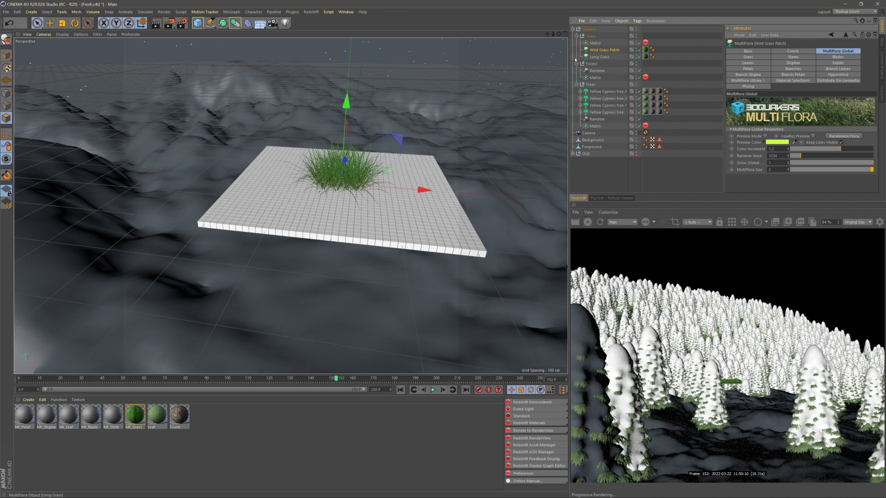
- Set the Multiflora size of the Long Grass to 3
{"action": "left_click", "coordinate": [600, 57]}
{"action": "left_click", "coordinate": [779, 170]}
{"action": "type", "text": "3"}
{"action": "key", "text": "Return"}
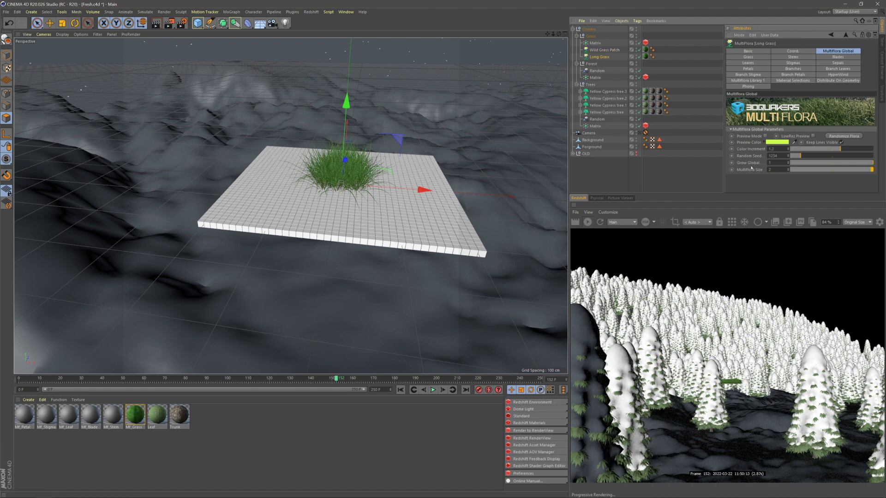
{"action": "left_click", "coordinate": [637, 168]}
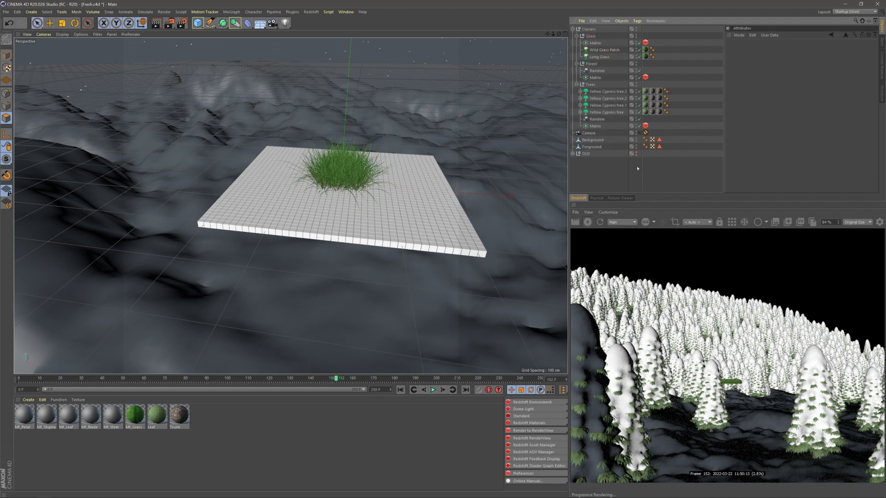
- Switch the grass Matrix to Object mode and distribute it over the Forground terrain
{"action": "left_click", "coordinate": [596, 43]}
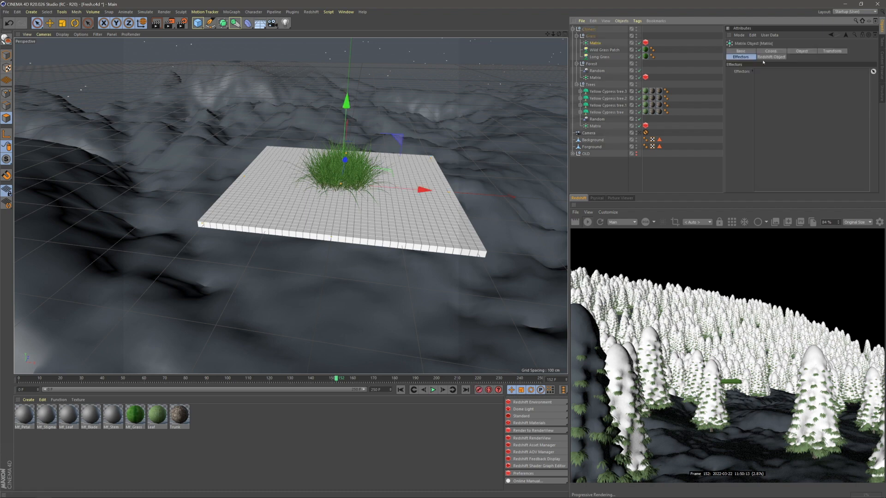
{"action": "left_click", "coordinate": [801, 51]}
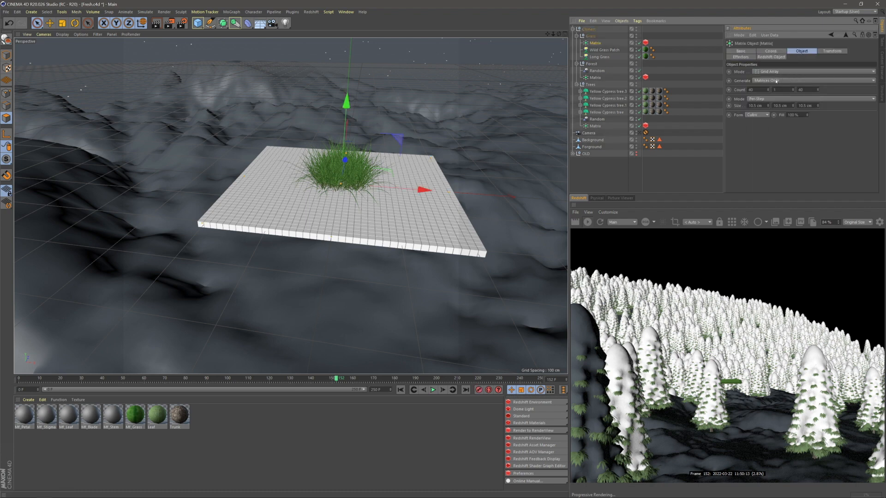
{"action": "left_click", "coordinate": [777, 72]}
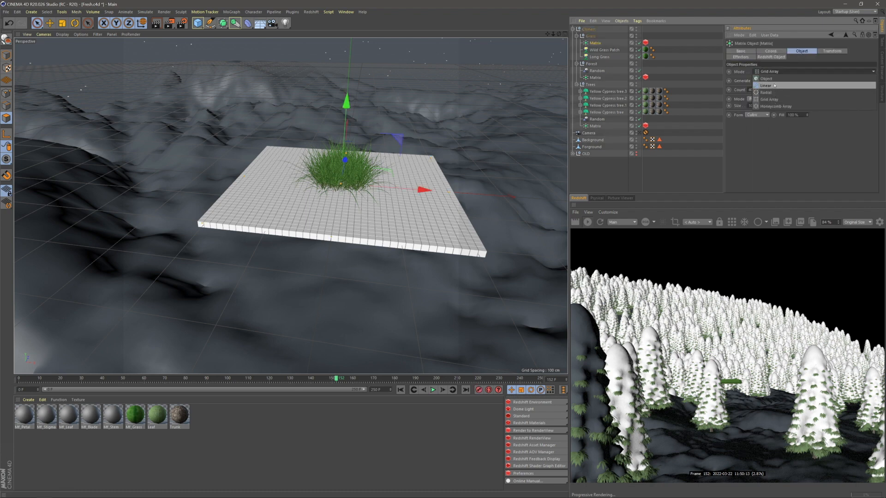
{"action": "left_click", "coordinate": [766, 79]}
{"action": "left_click_drag", "start_coordinate": [593, 147], "coordinate": [793, 89]}
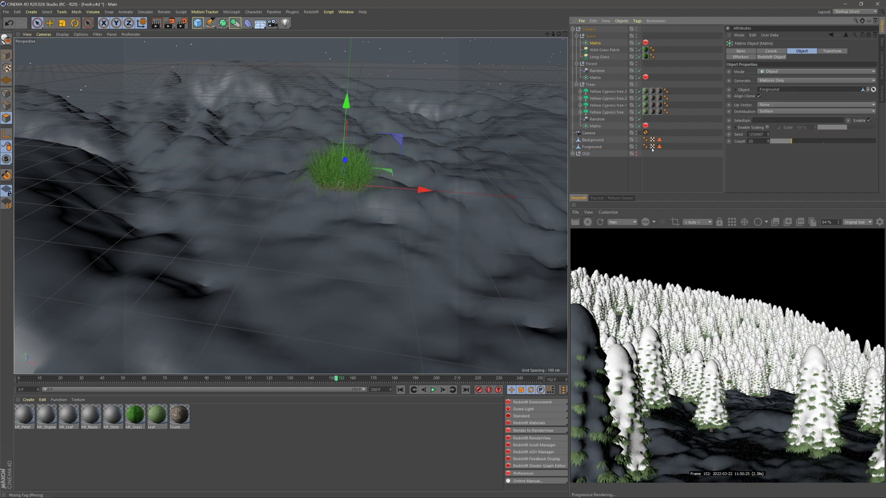
- Restrict the grass Matrix to the Trees selection on the terrain and set its seed to 1234568
{"action": "left_click_drag", "start_coordinate": [765, 125], "coordinate": [766, 121]}
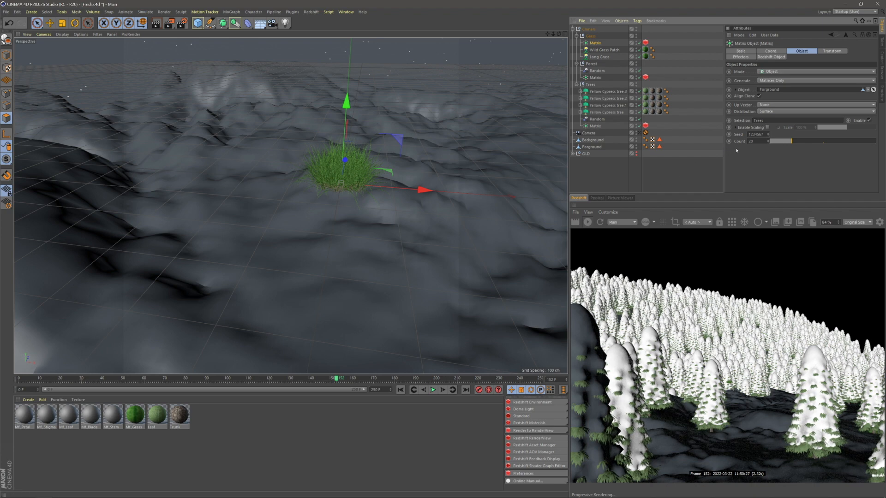
{"action": "left_click", "coordinate": [769, 133]}
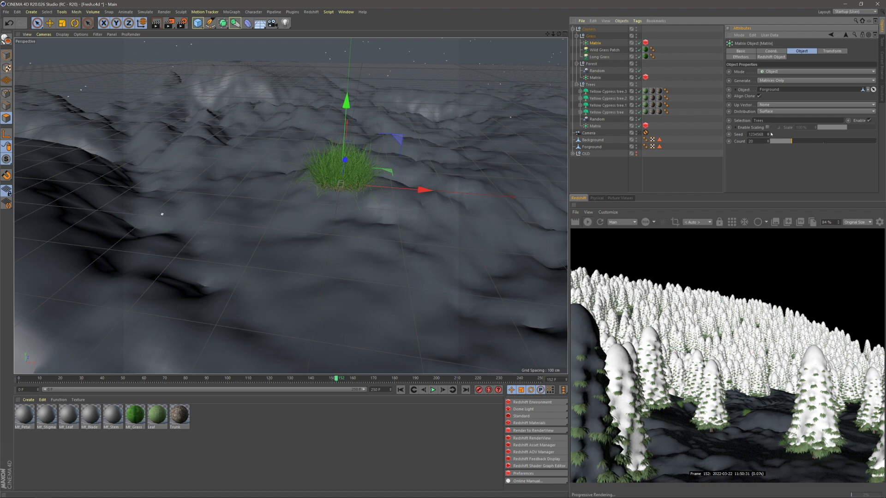
{"action": "left_click", "coordinate": [649, 178]}
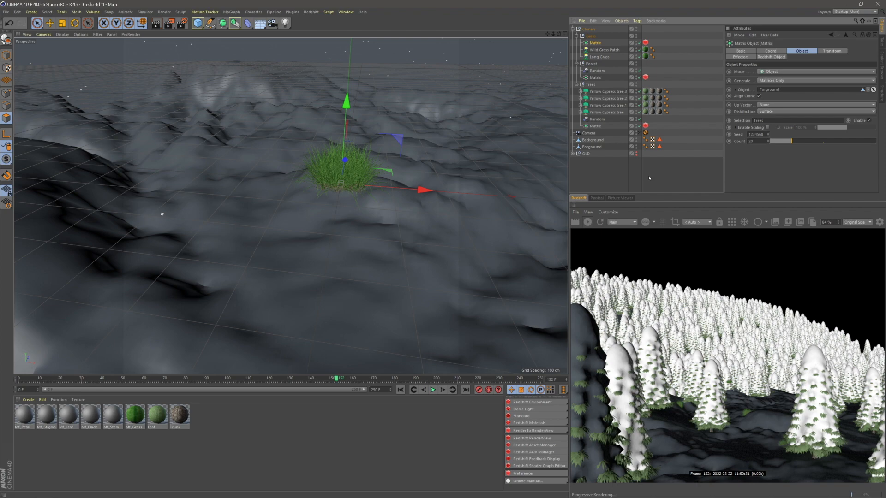
- Move the original Wild Grass Patch and Long Grass along the X axis, away from the terrain
{"action": "right_click_drag", "start_coordinate": [336, 198], "coordinate": [291, 206], "text": "alt"}
{"action": "left_click_drag", "start_coordinate": [395, 207], "coordinate": [389, 258], "text": "alt"}
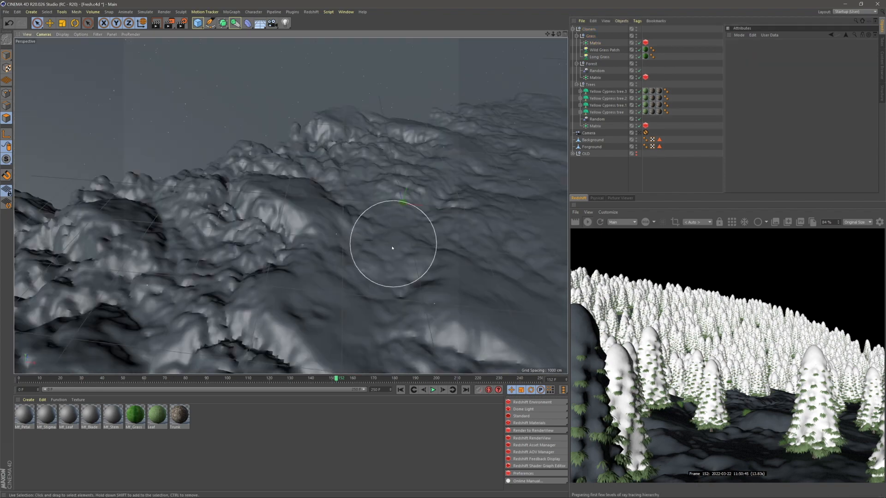
{"action": "right_click_drag", "start_coordinate": [394, 245], "coordinate": [343, 235], "text": "alt"}
{"action": "left_click_drag", "start_coordinate": [401, 182], "coordinate": [403, 224], "text": "alt"}
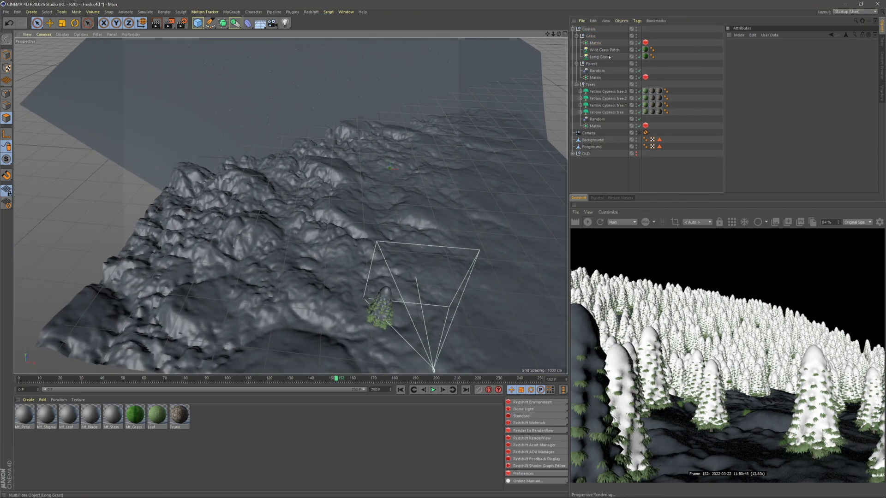
{"action": "left_click", "coordinate": [604, 51]}
{"action": "left_click", "coordinate": [600, 57], "text": "shift"}
{"action": "middle_click_drag", "start_coordinate": [382, 169], "coordinate": [431, 180], "text": "alt"}
{"action": "scroll", "coordinate": [430, 180], "scroll_direction": "down", "scroll_amount": 4}
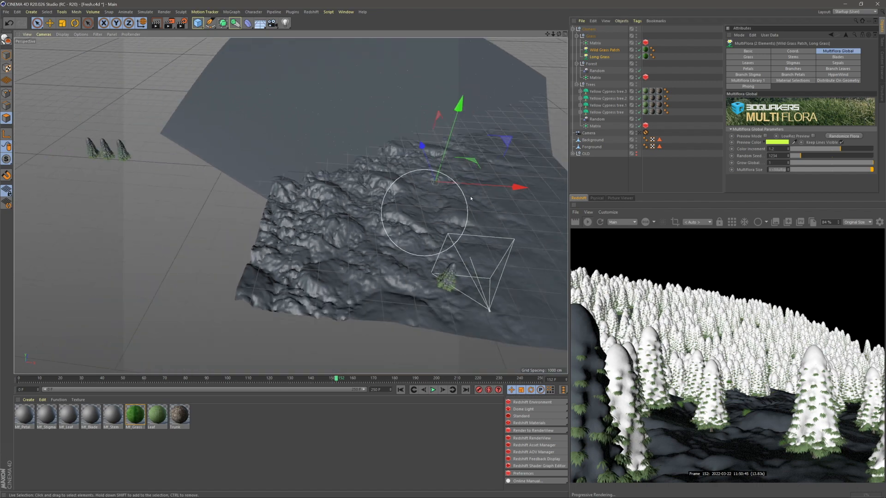
{"action": "left_click_drag", "start_coordinate": [518, 186], "coordinate": [159, 171]}
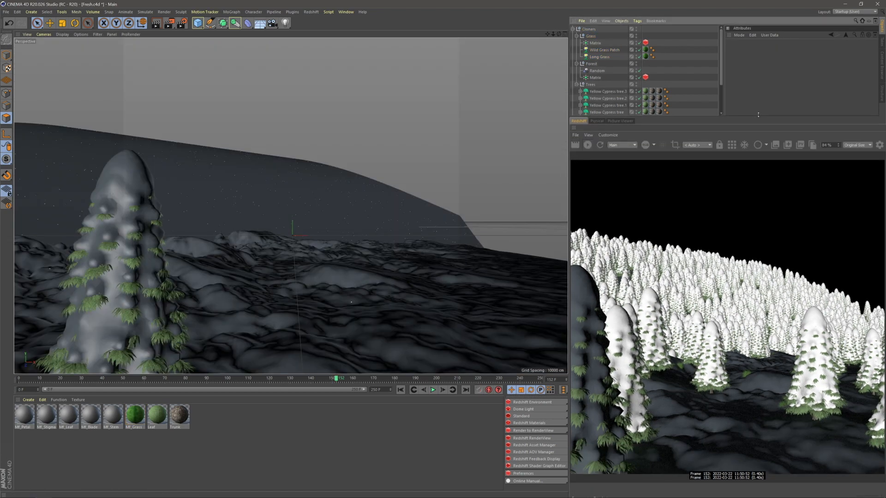
- Enlarge the render view and turn off Align Clone for the grass Matrix
{"action": "left_click_drag", "start_coordinate": [758, 117], "coordinate": [785, 89]}
{"action": "left_click", "coordinate": [595, 43]}
{"action": "left_click", "coordinate": [760, 84]}
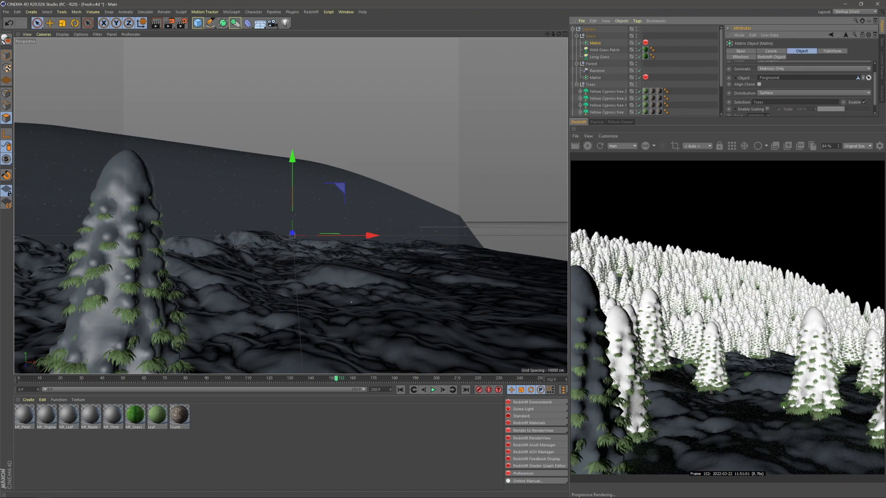
- Inspect the grass in the render, try a grass Matrix count of 1500 and raise it to 3000
{"action": "scroll", "coordinate": [750, 371], "scroll_direction": "up", "scroll_amount": 5}
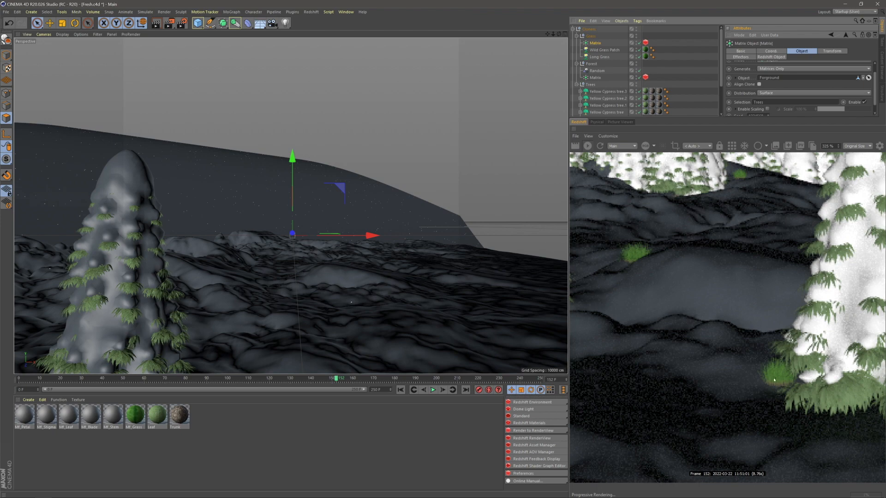
{"action": "key", "text": "f"}
{"action": "left_click", "coordinate": [589, 136]}
{"action": "left_click", "coordinate": [610, 199]}
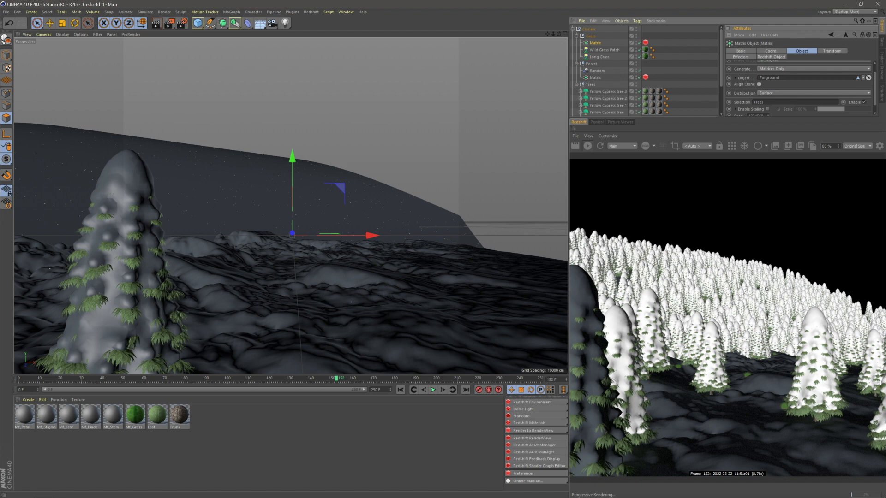
{"action": "left_click_drag", "start_coordinate": [859, 119], "coordinate": [861, 146]}
{"action": "left_click", "coordinate": [751, 135]}
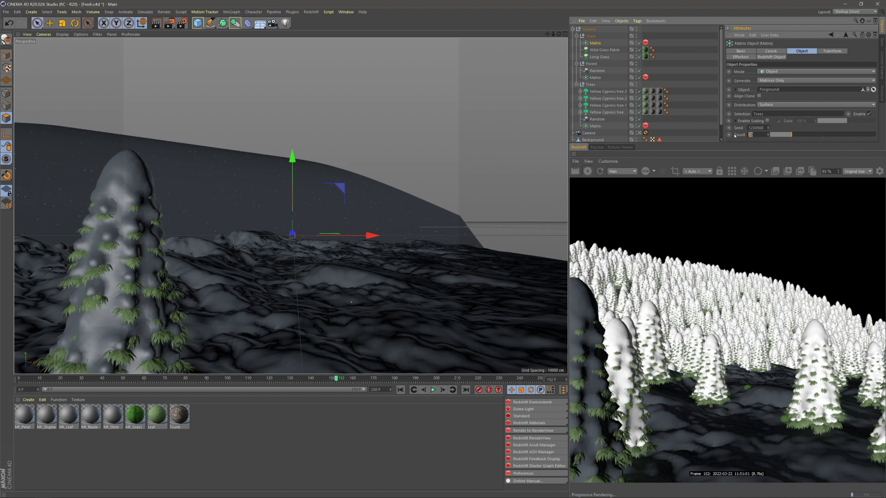
{"action": "type", "text": "1500"}
{"action": "key", "text": "Return"}
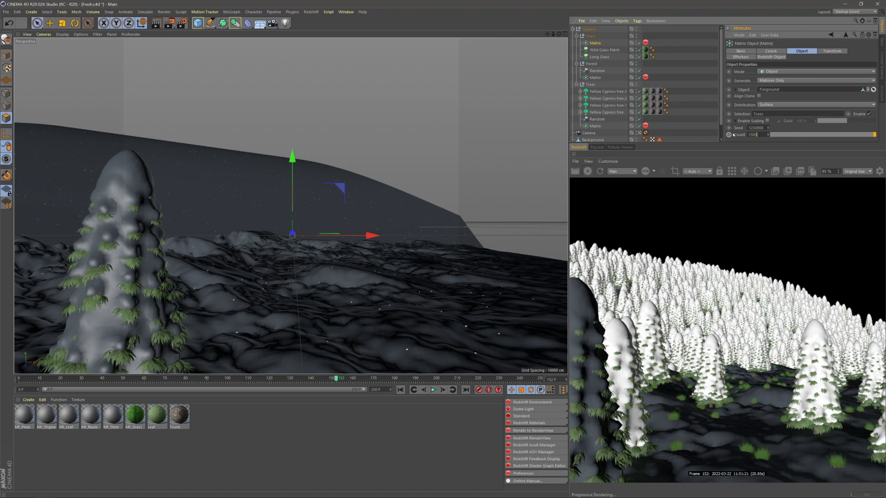
{"action": "type", "text": "3000"}
{"action": "key", "text": "Return"}
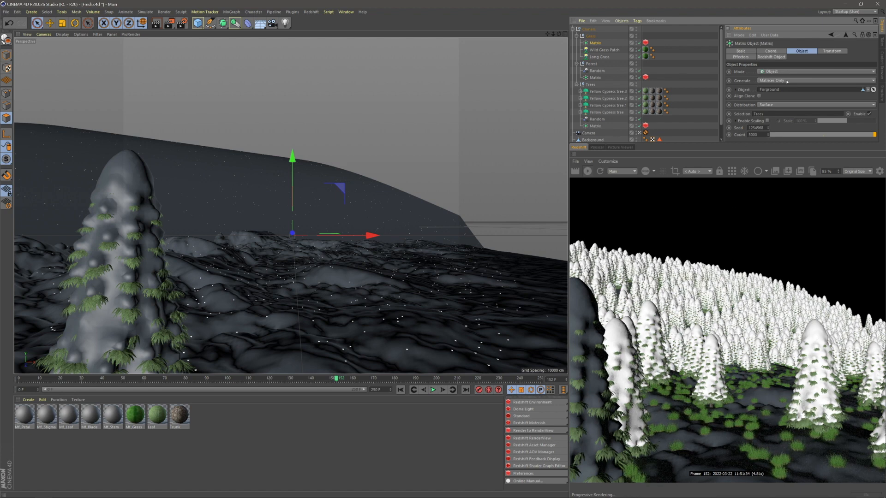
- Lower the grass clones in the Matrix transform, trying a Y position of -40 cm and settling on -60 cm
{"action": "left_click", "coordinate": [833, 51]}
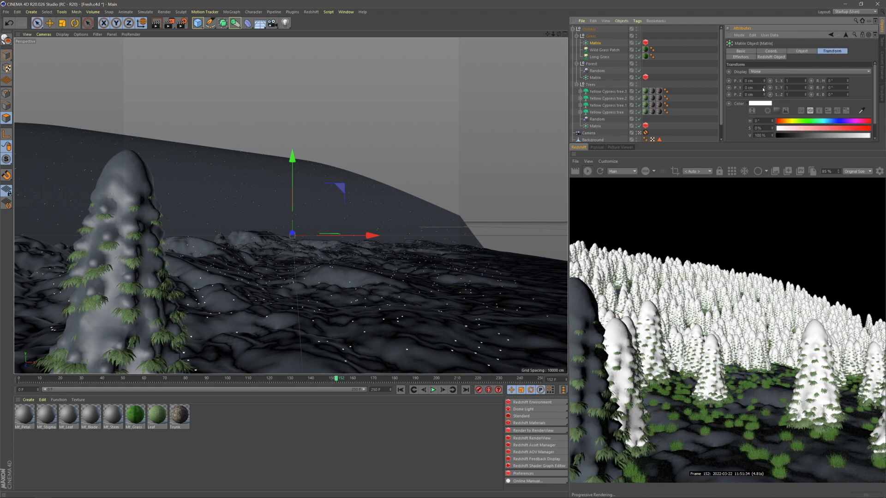
{"action": "left_click_drag", "start_coordinate": [764, 87], "coordinate": [724, 89]}
{"action": "type", "text": "-"}
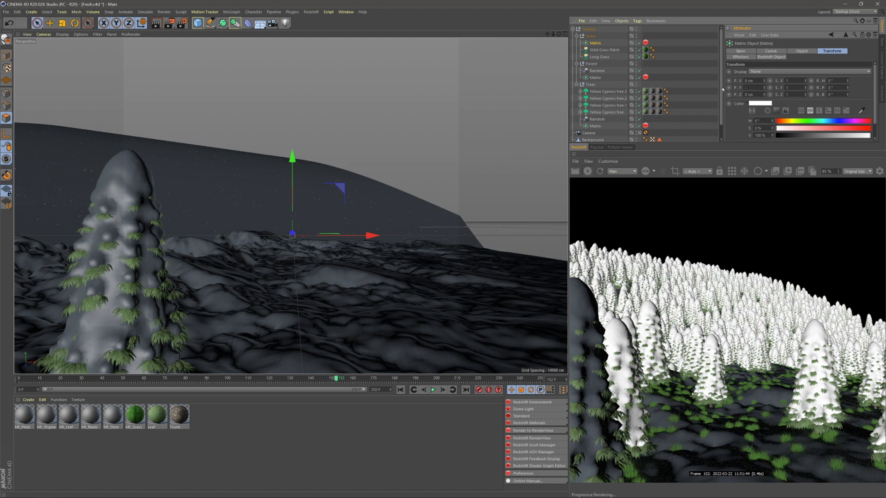
{"action": "type", "text": "40"}
{"action": "key", "text": "Return"}
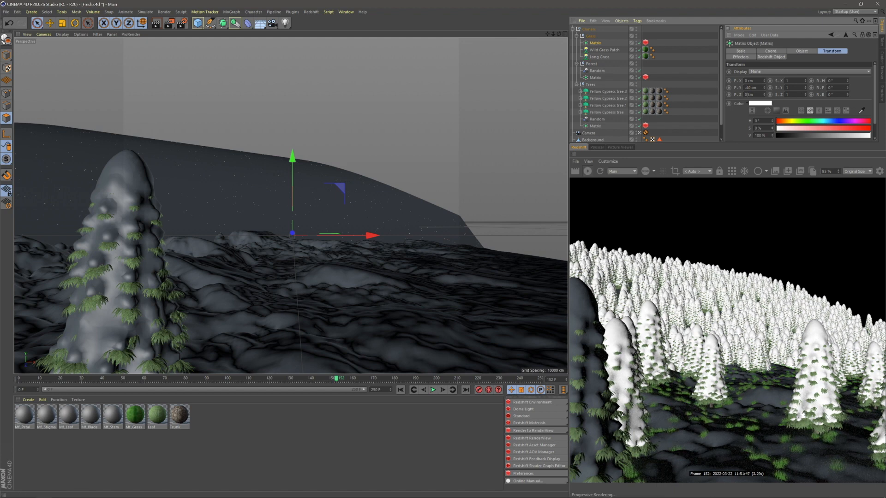
{"action": "double_click", "coordinate": [753, 88]}
{"action": "type", "text": "-60"}
{"action": "key", "text": "Return"}
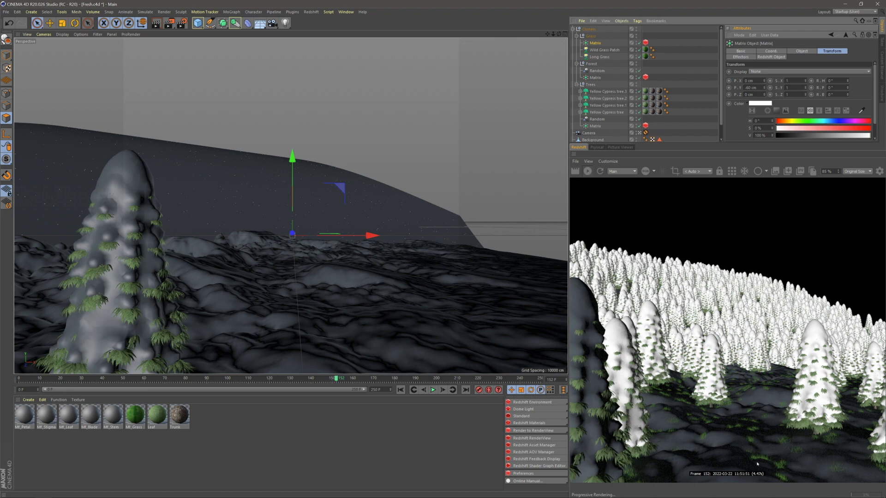
- Copy the Random effector from the Forest group into the Grass group above its Matrix
{"action": "left_click", "coordinate": [599, 71]}
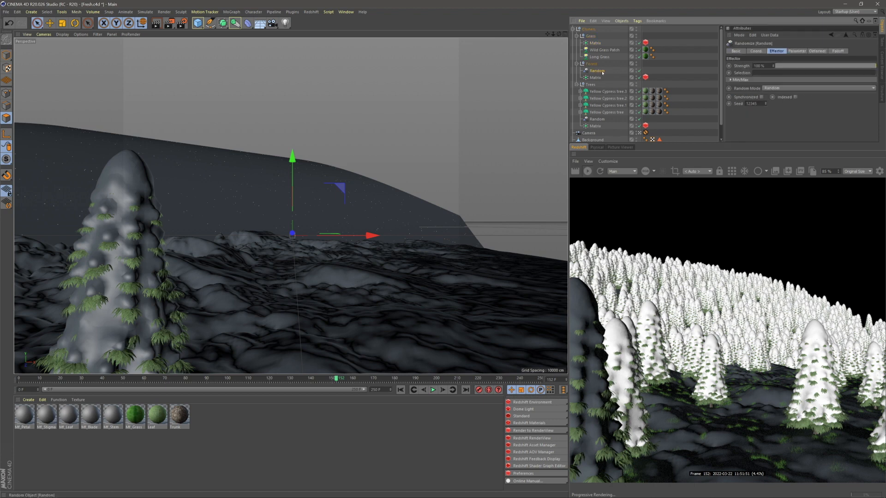
{"action": "left_click_drag", "start_coordinate": [601, 71], "coordinate": [594, 45], "text": "ctrl"}
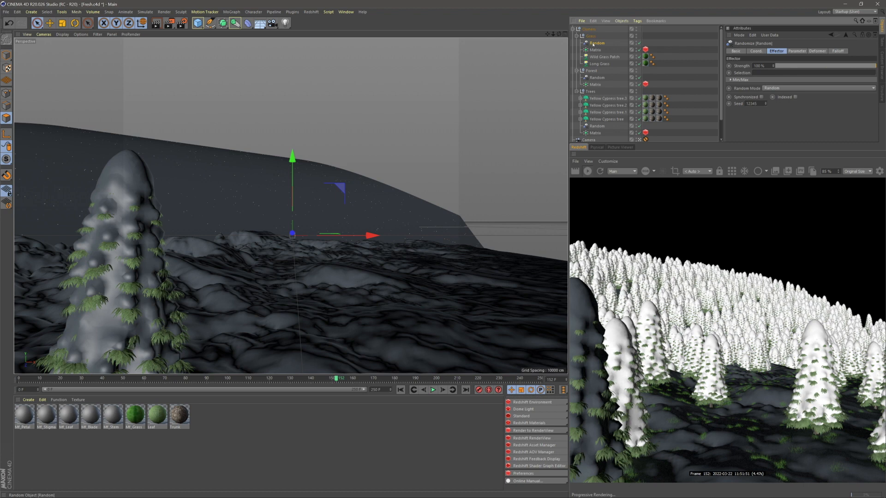
- Assign the Grass group's Random effector to the grass Matrix's effectors and check the grass in the render
{"action": "left_click", "coordinate": [838, 51]}
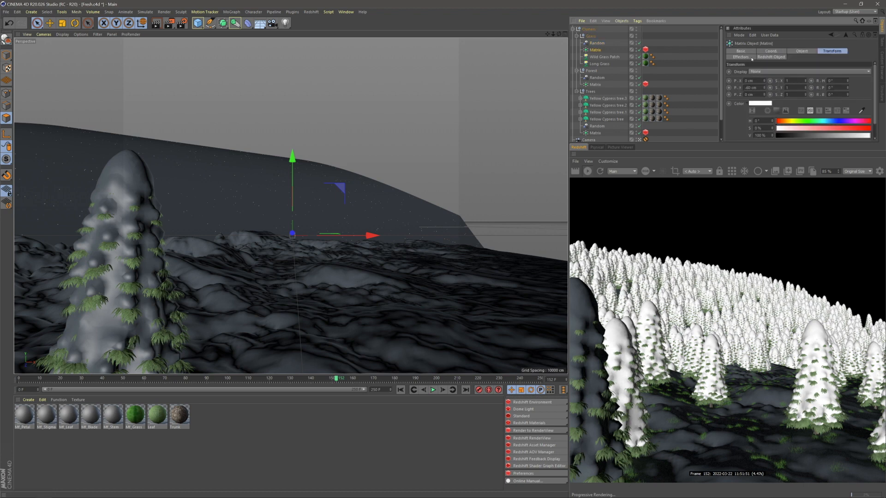
{"action": "left_click", "coordinate": [596, 50]}
{"action": "left_click", "coordinate": [741, 57]}
{"action": "left_click_drag", "start_coordinate": [597, 43], "coordinate": [799, 94]}
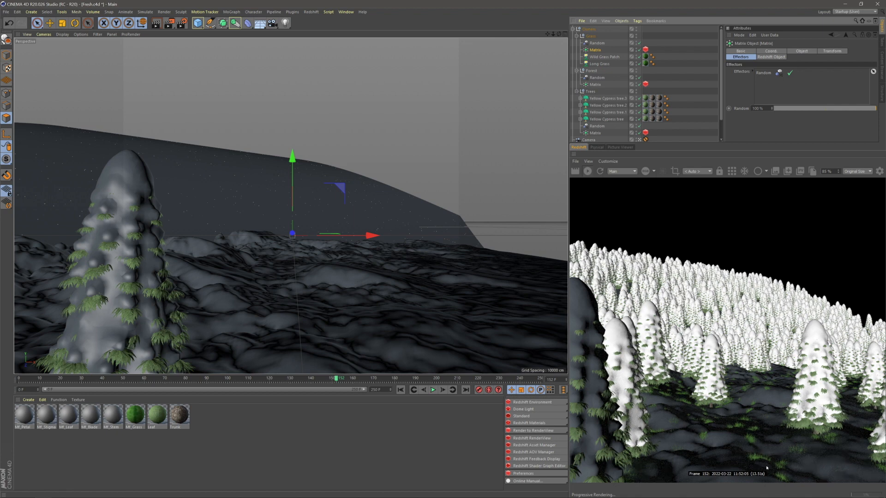
{"action": "scroll", "coordinate": [689, 390], "scroll_direction": "down", "scroll_amount": 3}
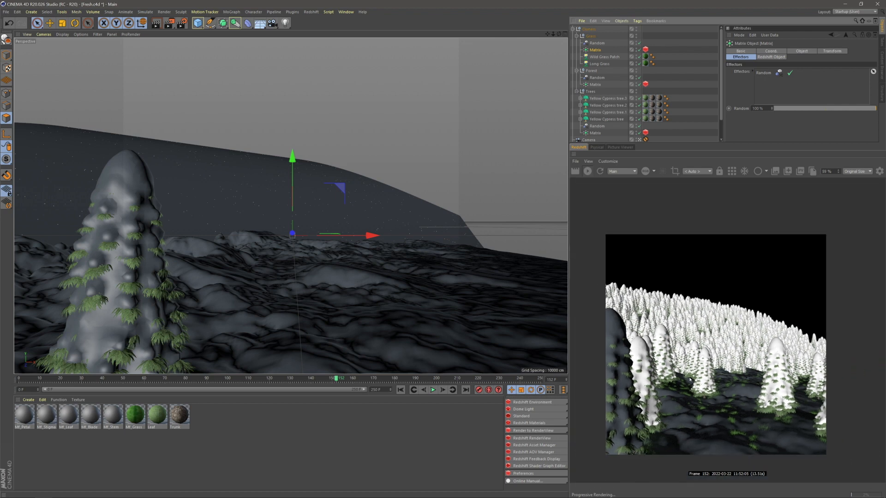
{"action": "scroll", "coordinate": [700, 366], "scroll_direction": "up", "scroll_amount": 1}
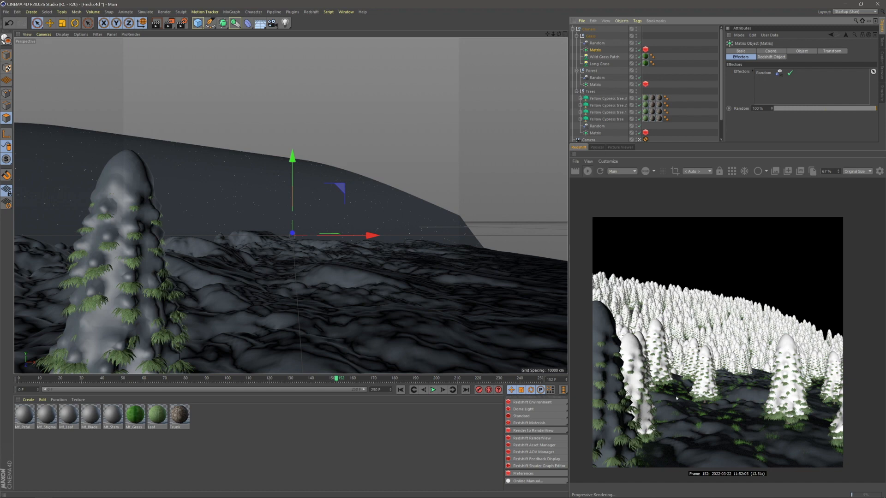
{"action": "scroll", "coordinate": [676, 398], "scroll_direction": "up", "scroll_amount": 1}
- Delete the Petal, Stigma, Leaf, Blade and Stem materials, keeping the Grass, Leaf and Trunk materials used in the scene
{"action": "left_click", "coordinate": [445, 287]}
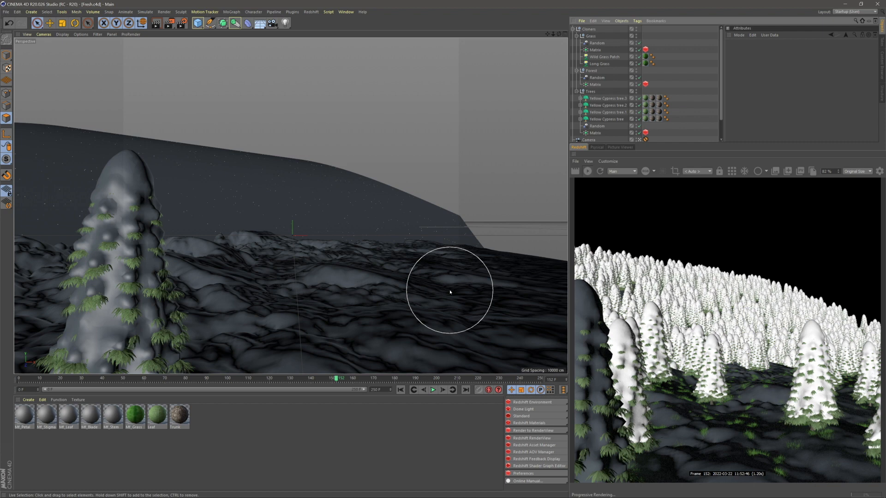
{"action": "left_click_drag", "start_coordinate": [15, 439], "coordinate": [112, 417]}
{"action": "key", "text": "Delete"}
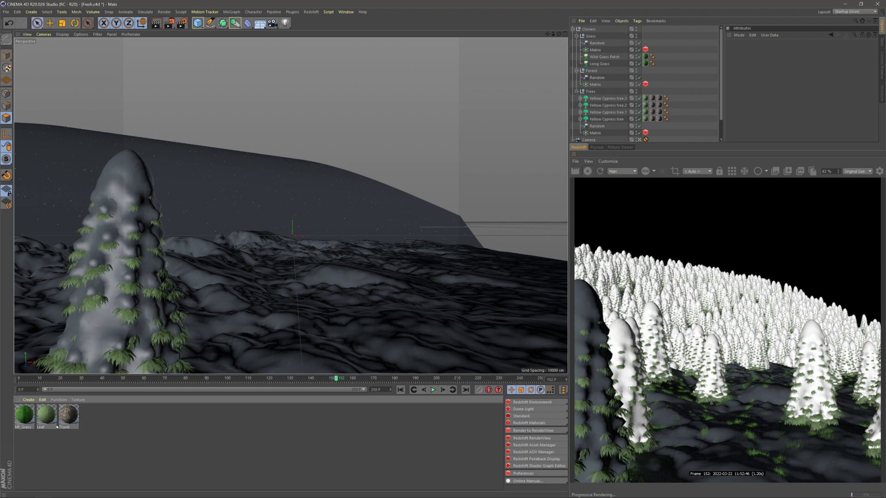
- Check the Trunk material's texture, then convert and replace all scene materials with Redshift materials
{"action": "double_click", "coordinate": [60, 424]}
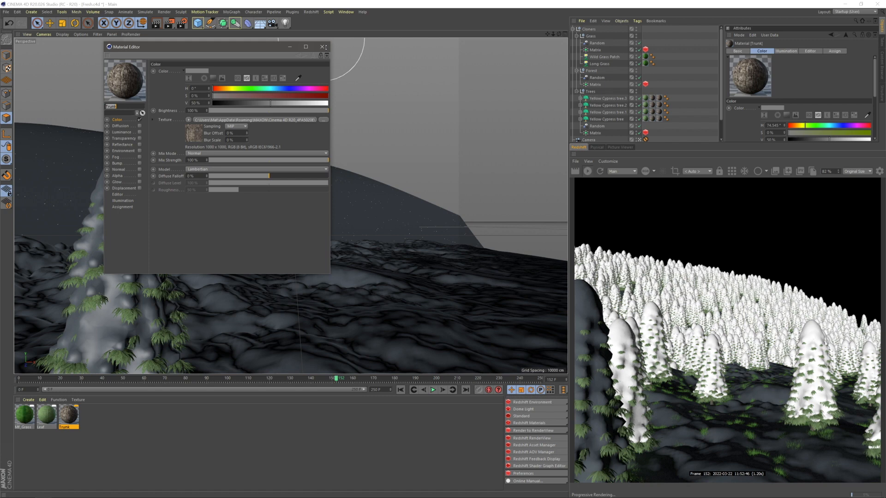
{"action": "left_click", "coordinate": [324, 46]}
{"action": "left_click_drag", "start_coordinate": [116, 441], "coordinate": [19, 412]}
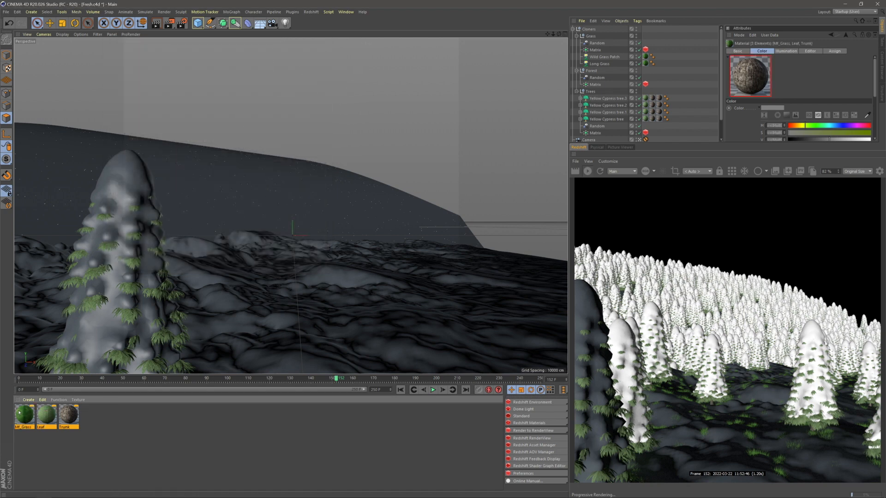
{"action": "left_click", "coordinate": [529, 423]}
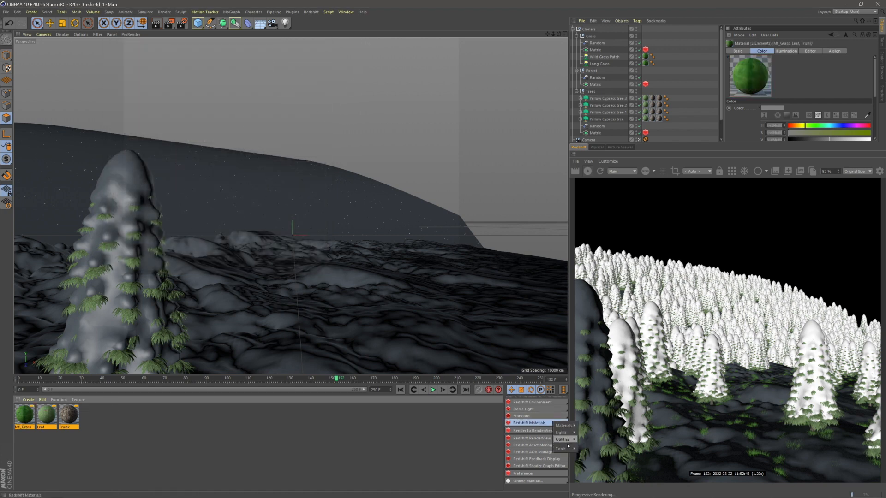
{"action": "mouse_move", "coordinate": [568, 446]}
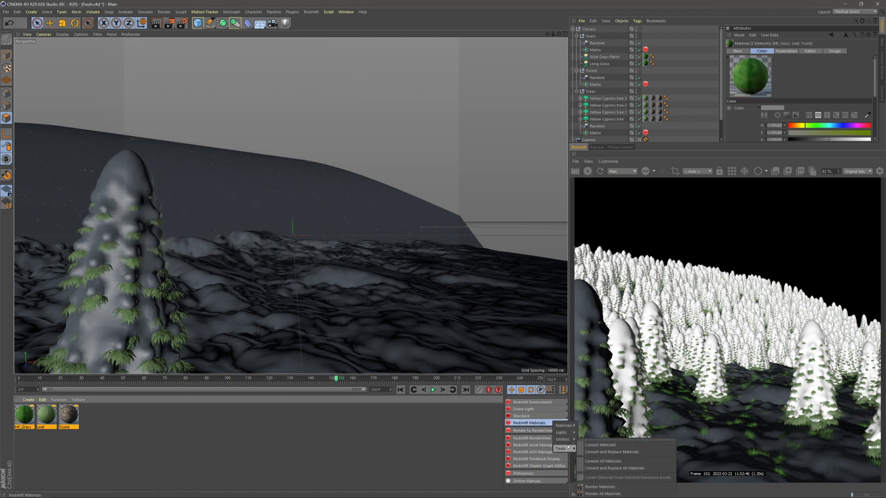
{"action": "left_click", "coordinate": [607, 468]}
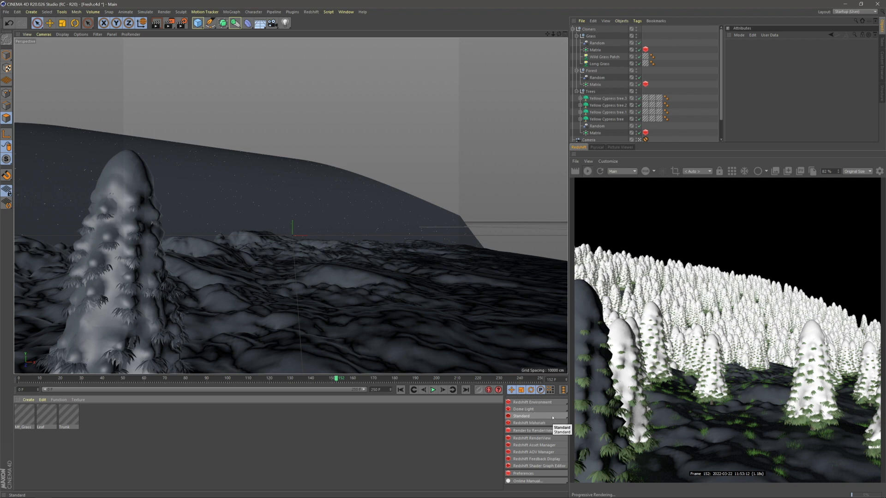
- Add a Redshift dome light to the scene and stop the live render
{"action": "left_click", "coordinate": [534, 411]}
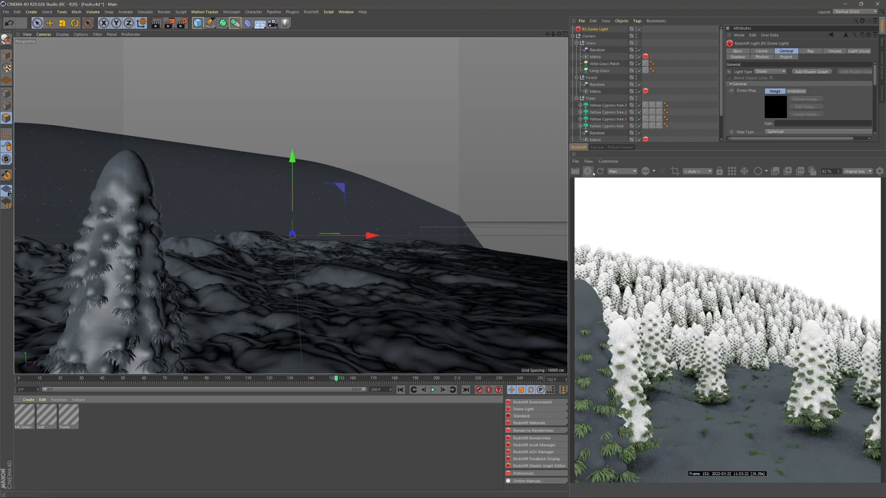
{"action": "left_click", "coordinate": [587, 172]}
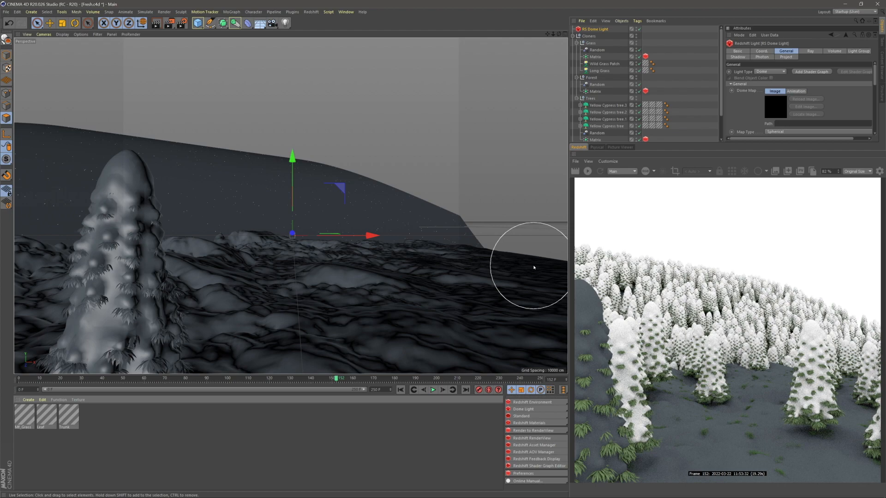
- Switch to the Poly Haven site in the browser, browse its HDRIs and open Snowy Hillside 02
{"action": "key", "text": "alt+Tab"}
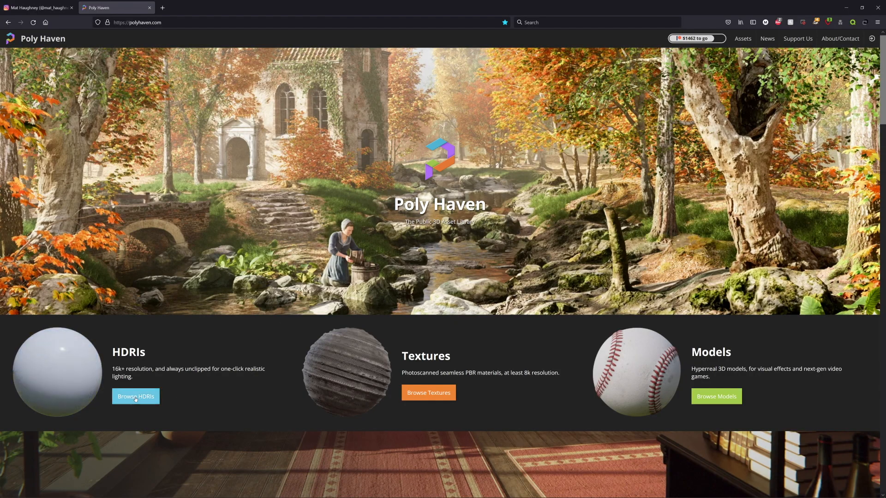
{"action": "left_click", "coordinate": [135, 398]}
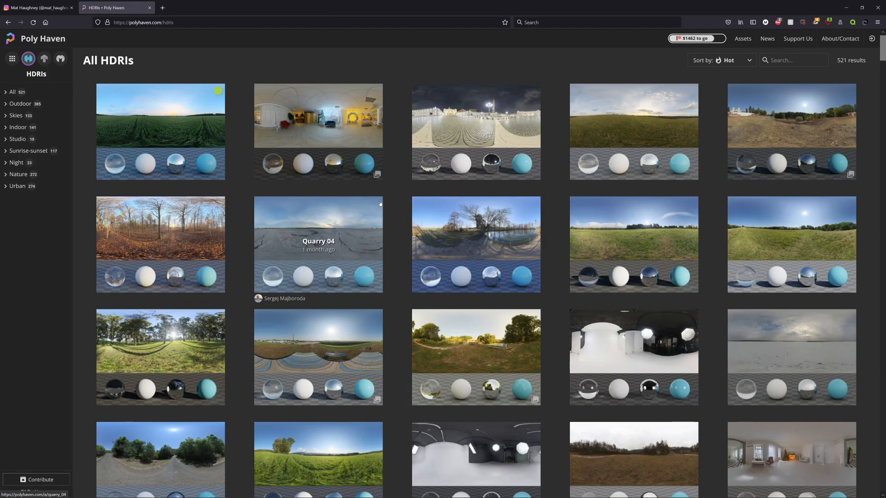
{"action": "scroll", "coordinate": [392, 217], "scroll_direction": "down", "scroll_amount": 3}
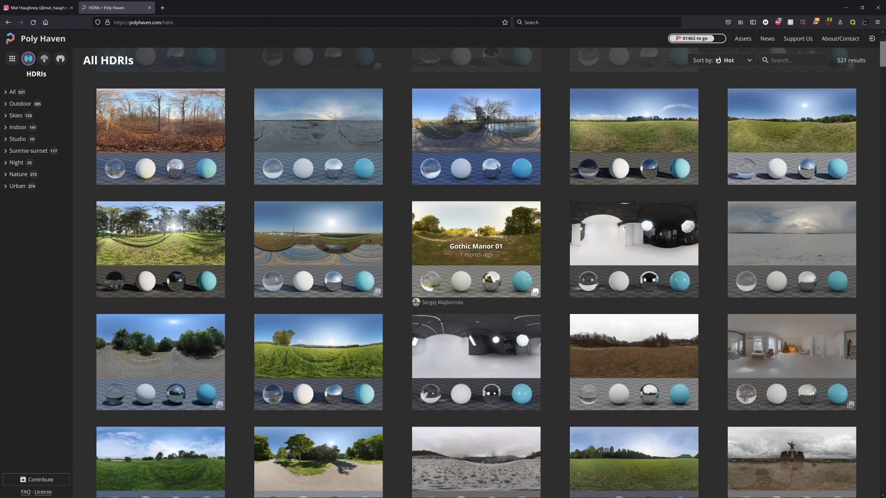
{"action": "scroll", "coordinate": [650, 393], "scroll_direction": "down", "scroll_amount": 5}
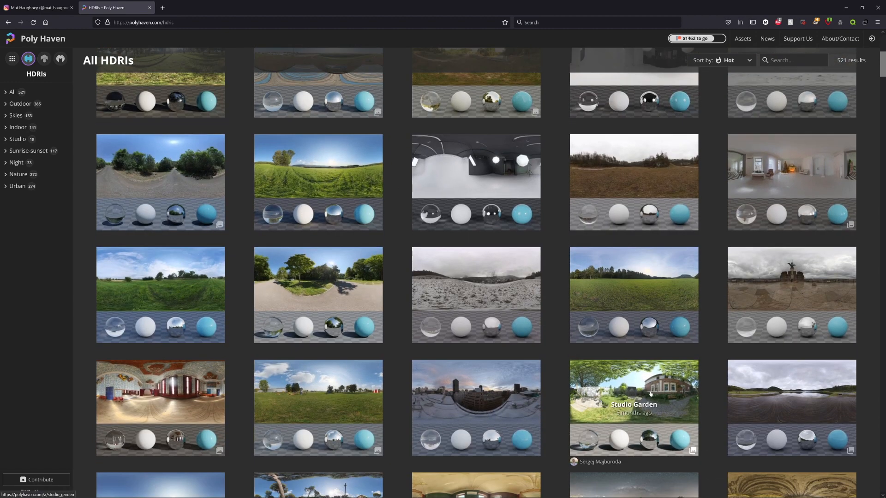
{"action": "scroll", "coordinate": [475, 276], "scroll_direction": "down", "scroll_amount": 1}
{"action": "left_click", "coordinate": [471, 278]}
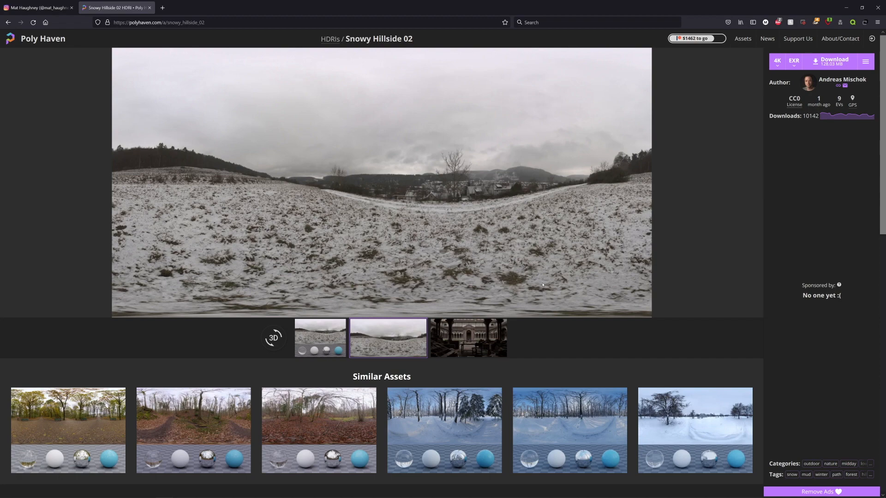
- View the similar Snowy Forest Path 02 HDRI, return to Snowy Hillside 02 and download it as a 4K EXR
{"action": "left_click", "coordinate": [540, 406]}
{"action": "scroll", "coordinate": [598, 418], "scroll_direction": "down", "scroll_amount": 1}
{"action": "scroll", "coordinate": [598, 418], "scroll_direction": "up", "scroll_amount": 1}
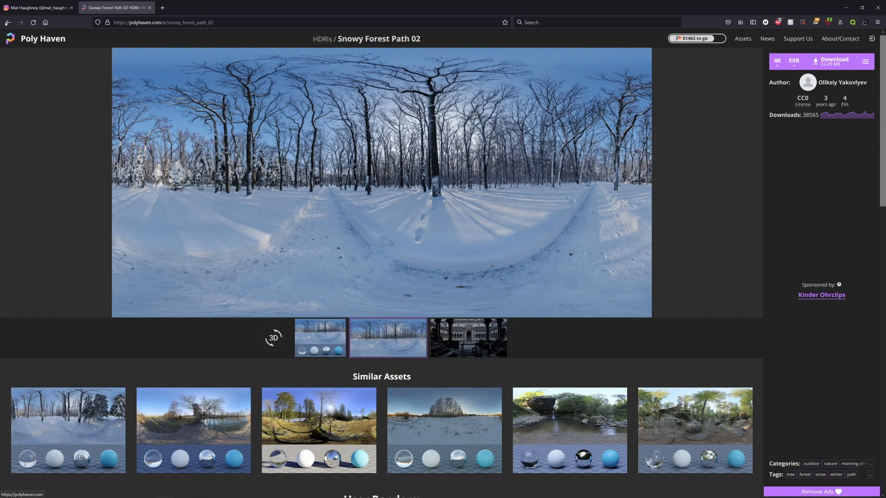
{"action": "key", "text": "alt+Left"}
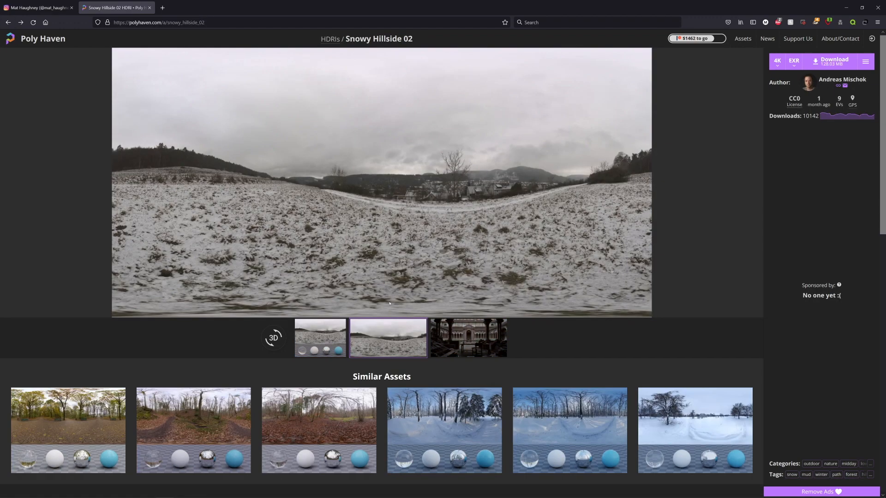
{"action": "left_click", "coordinate": [833, 70]}
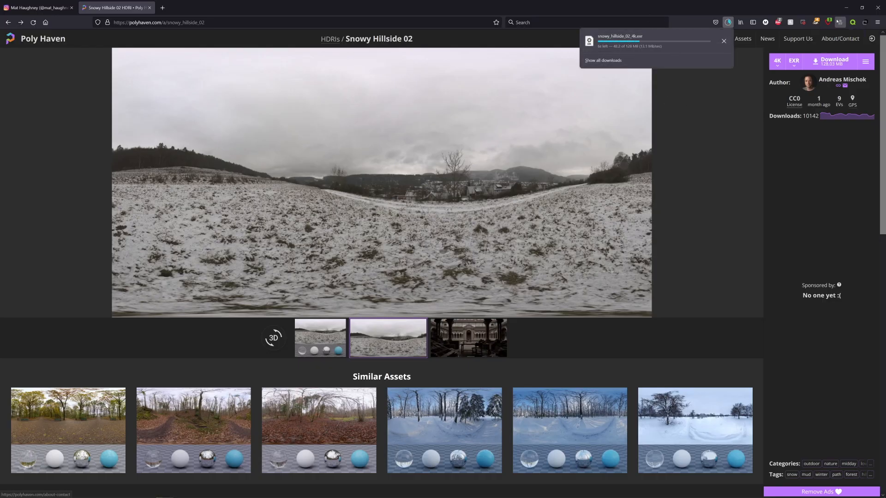
- Switch back to Cinema 4D and load snowy_hillside_02_4k from Downloads as the dome light's image map
{"action": "key", "text": "alt+Tab"}
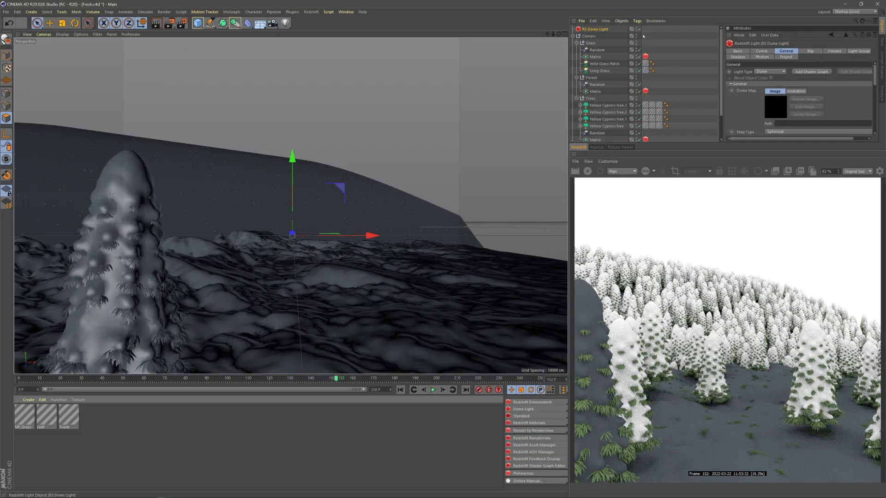
{"action": "scroll", "coordinate": [877, 95], "scroll_direction": "down", "scroll_amount": 3}
{"action": "left_click", "coordinate": [864, 95]}
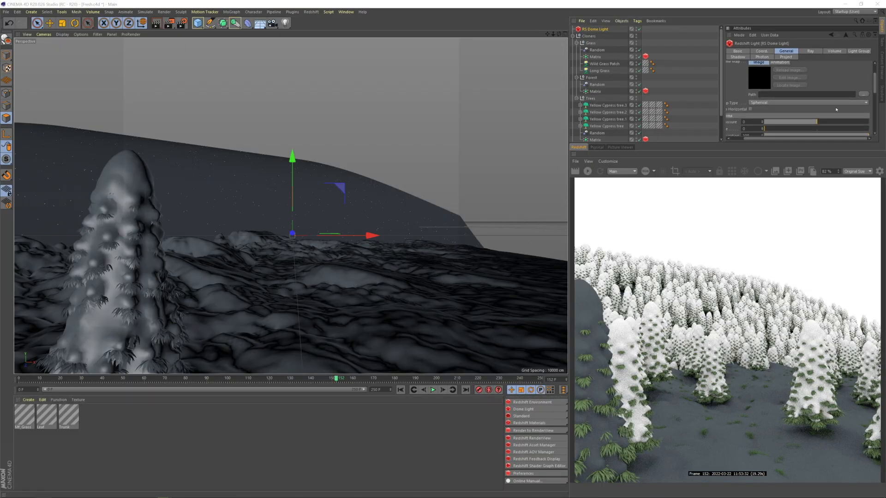
{"action": "key", "text": "alt+Tab"}
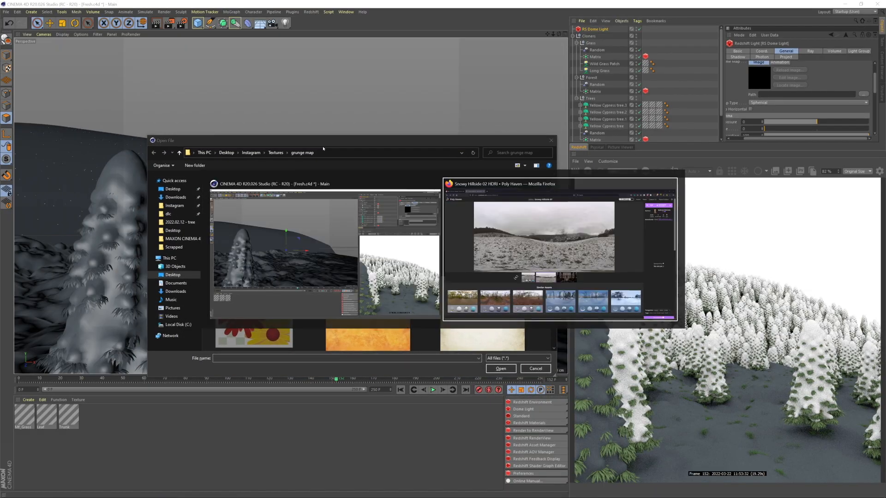
{"action": "left_click", "coordinate": [172, 197]}
{"action": "left_click", "coordinate": [243, 198]}
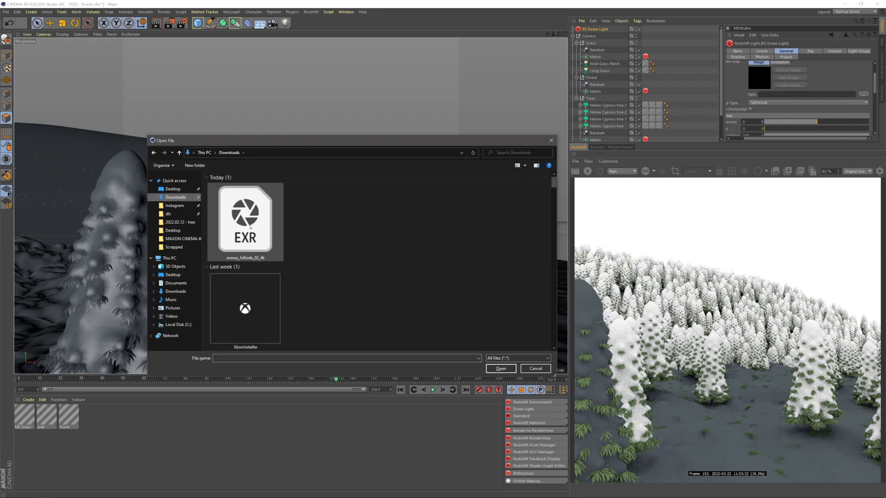
{"action": "double_click", "coordinate": [234, 216]}
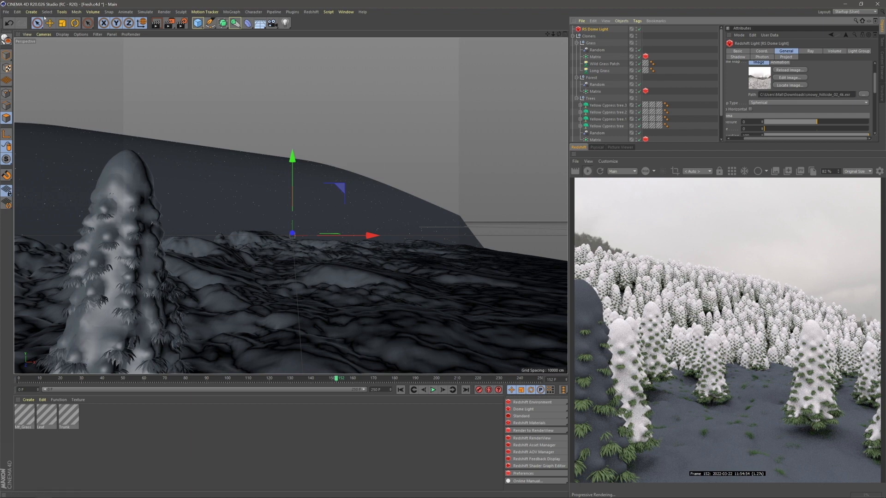
- Rotate the dome light about its vertical axis to reposition the HDRI sky behind the forest
{"action": "left_click", "coordinate": [75, 23]}
{"action": "mouse_move", "coordinate": [317, 240]}
{"action": "left_mouse_down"}
{"action": "mouse_move", "coordinate": [119, 220]}
{"action": "mouse_move", "coordinate": [332, 245]}
{"action": "left_mouse_up"}
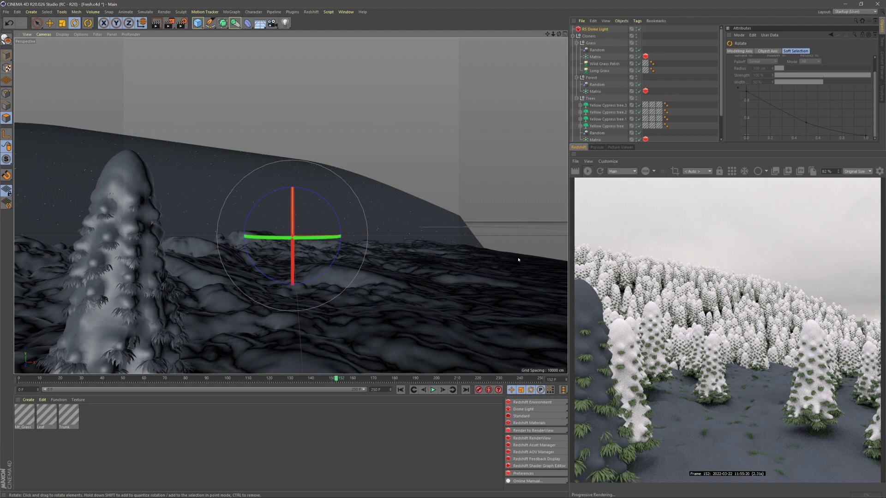
{"action": "left_click", "coordinate": [147, 430]}
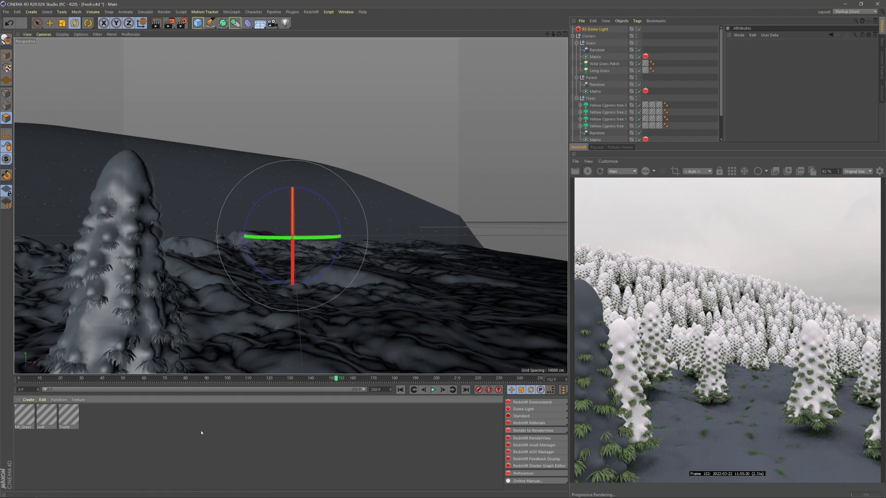
- Open the Trunk material's shader graph in an enlarged window and show the Diffuse texture node's general settings
{"action": "double_click", "coordinate": [68, 417]}
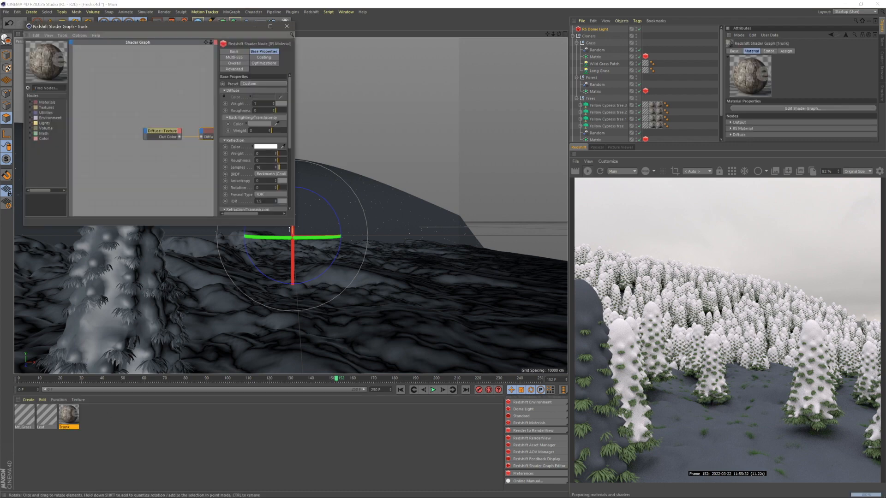
{"action": "left_click_drag", "start_coordinate": [297, 229], "coordinate": [516, 374]}
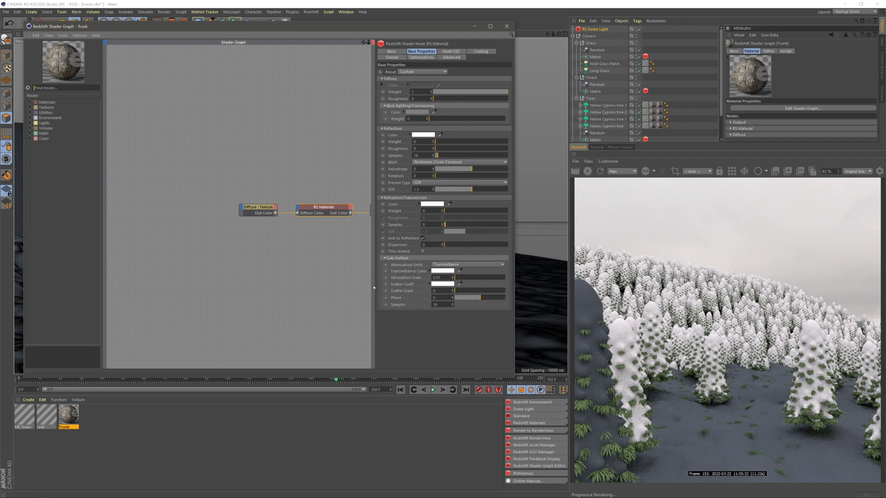
{"action": "left_click", "coordinate": [341, 290]}
{"action": "middle_click_drag", "start_coordinate": [342, 290], "coordinate": [281, 298]}
{"action": "left_click", "coordinate": [217, 217]}
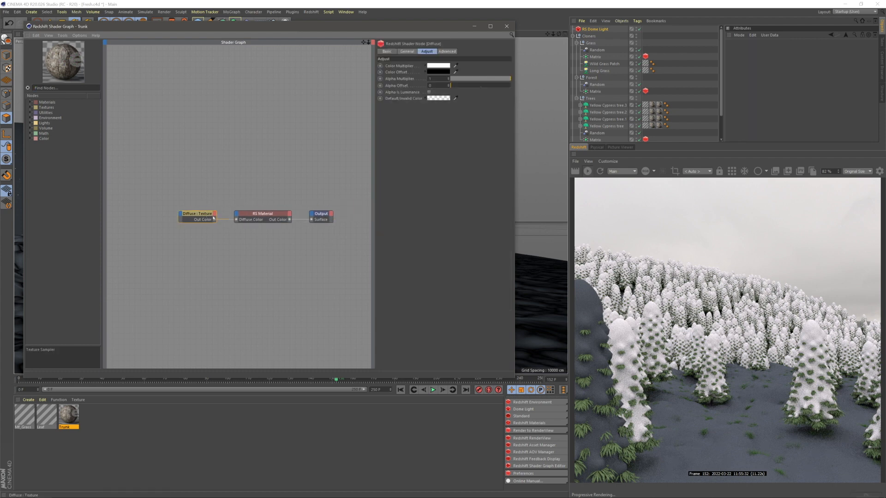
{"action": "left_click", "coordinate": [407, 51]}
- Set the Trunk RS Material's reflection weight to 1 and reflection roughness to 0.8
{"action": "left_click", "coordinate": [263, 213]}
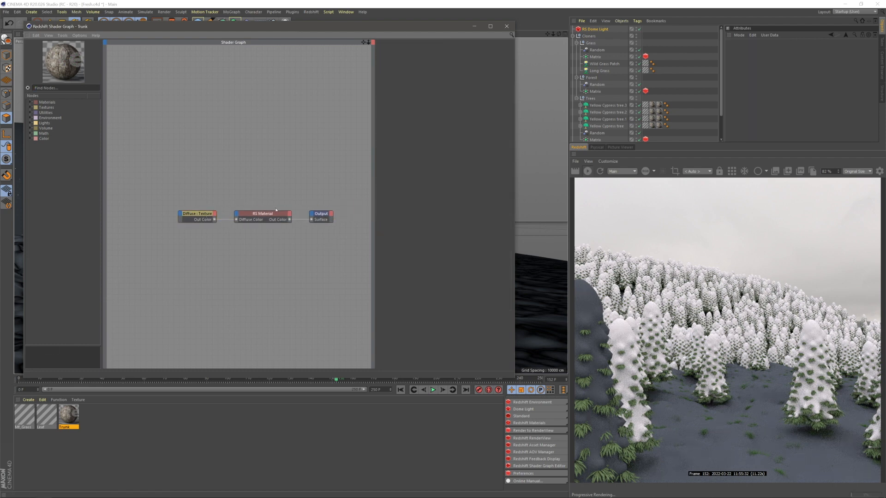
{"action": "left_click_drag", "start_coordinate": [439, 142], "coordinate": [506, 150]}
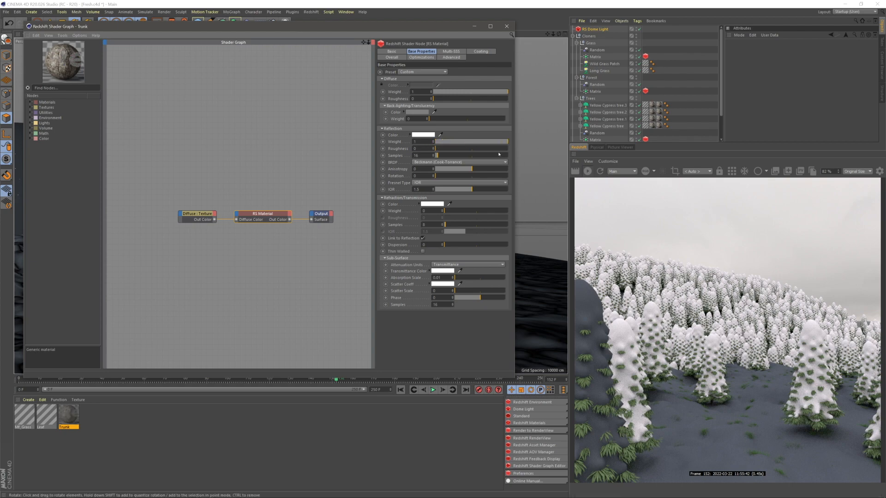
{"action": "left_click_drag", "start_coordinate": [419, 148], "coordinate": [396, 152]}
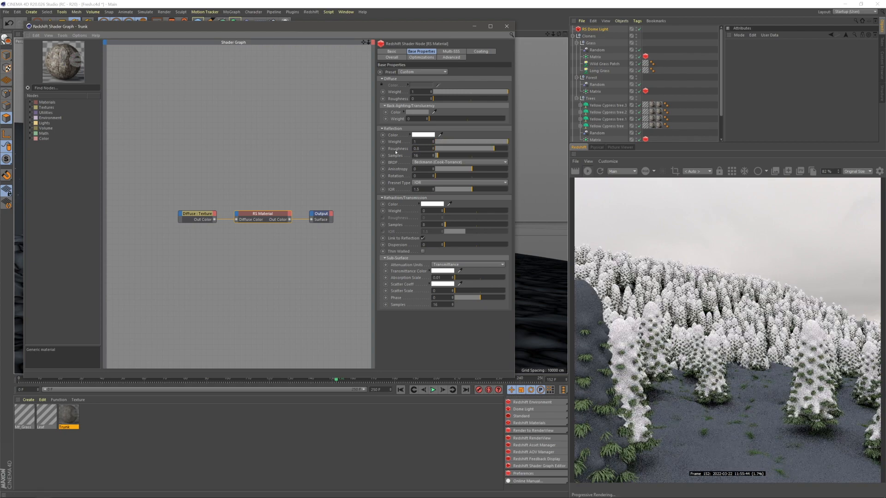
{"action": "type", "text": "0.8"}
{"action": "key", "text": "Return"}
{"action": "left_click", "coordinate": [424, 135]}
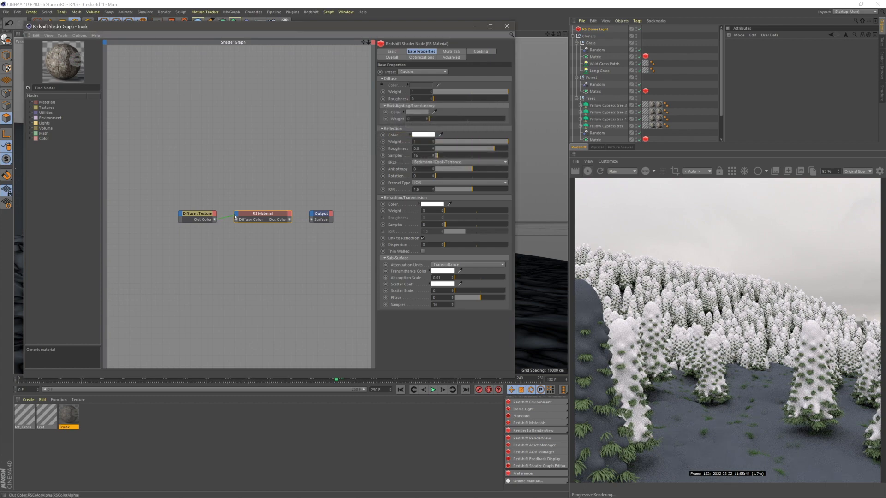
- Connect the Trunk Diffuse texture's output to the RS Material's reflection color input, and close the shader graph
{"action": "left_click_drag", "start_coordinate": [235, 216], "coordinate": [237, 217]}
{"action": "left_click", "coordinate": [365, 231]}
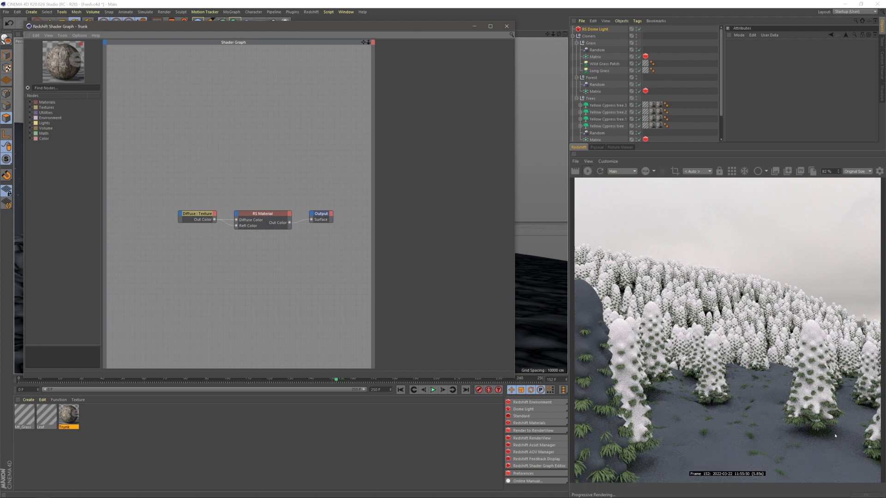
{"action": "left_click", "coordinate": [507, 26]}
- Open the Leaf material's shader graph and connect the Diffuse texture's output to the RS Material's reflection color input
{"action": "double_click", "coordinate": [44, 421]}
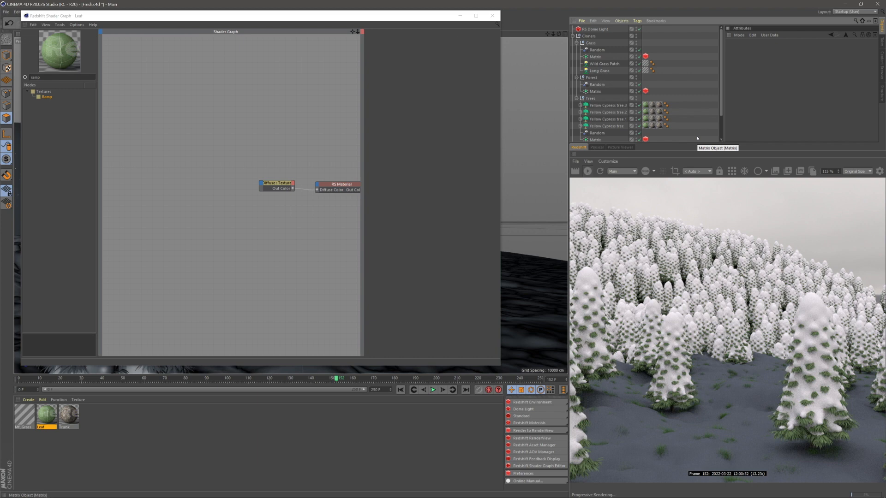
{"action": "left_click", "coordinate": [287, 239]}
{"action": "middle_click_drag", "start_coordinate": [304, 245], "coordinate": [239, 250], "text": "alt"}
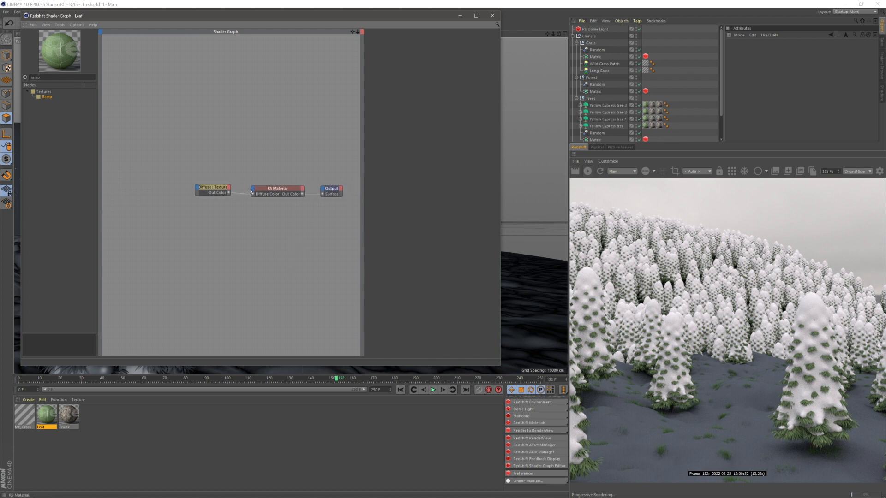
{"action": "left_click", "coordinate": [278, 189]}
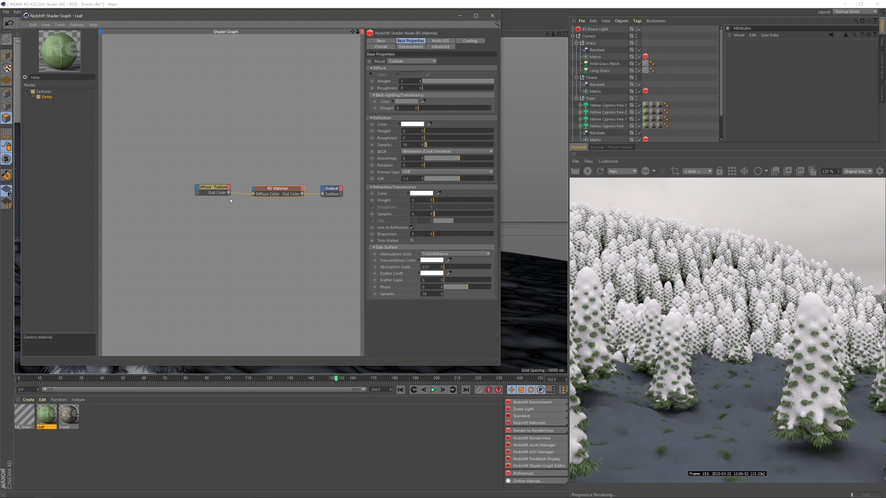
{"action": "left_click", "coordinate": [253, 190]}
{"action": "mouse_move", "coordinate": [323, 207]}
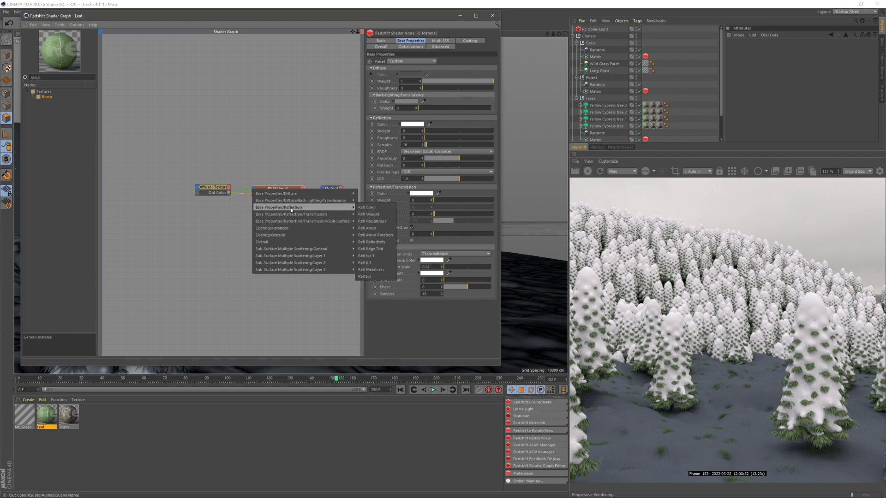
{"action": "left_click", "coordinate": [374, 208]}
- Set the Leaf RS Material's reflection weight to 1 and reflection roughness to 0.2
{"action": "left_click_drag", "start_coordinate": [480, 131], "coordinate": [516, 134]}
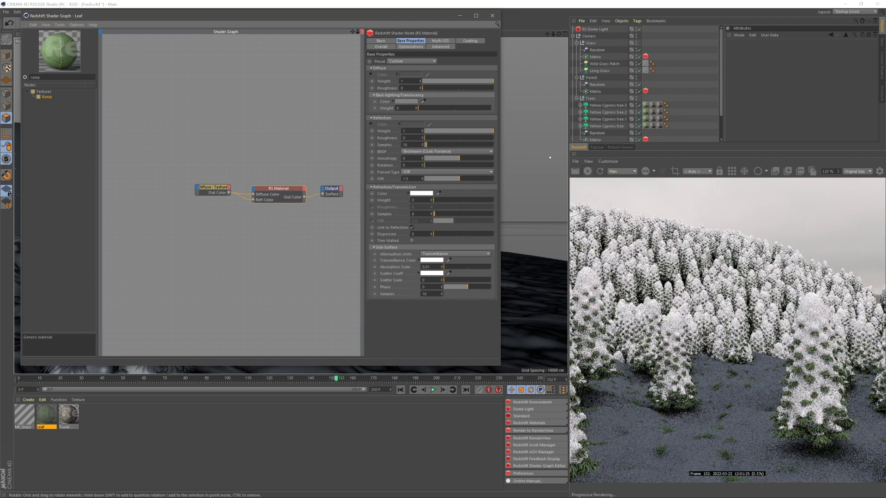
{"action": "double_click", "coordinate": [405, 138]}
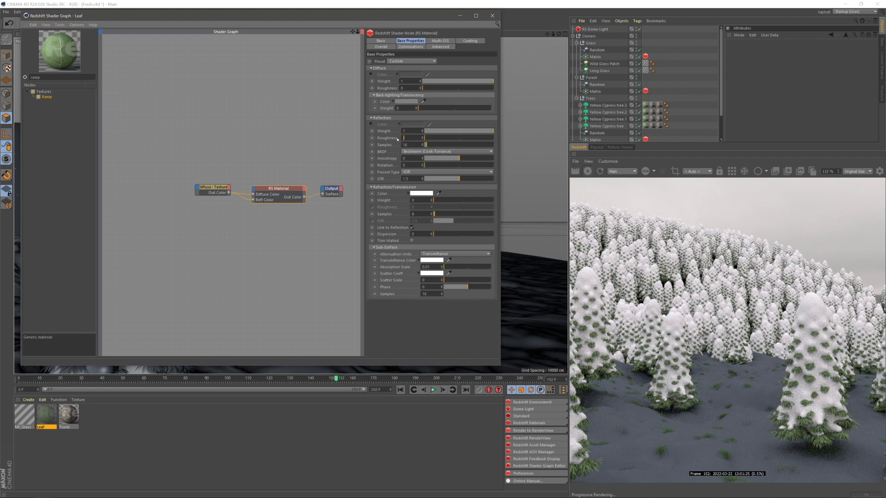
{"action": "type", "text": ".2"}
{"action": "key", "text": "Return"}
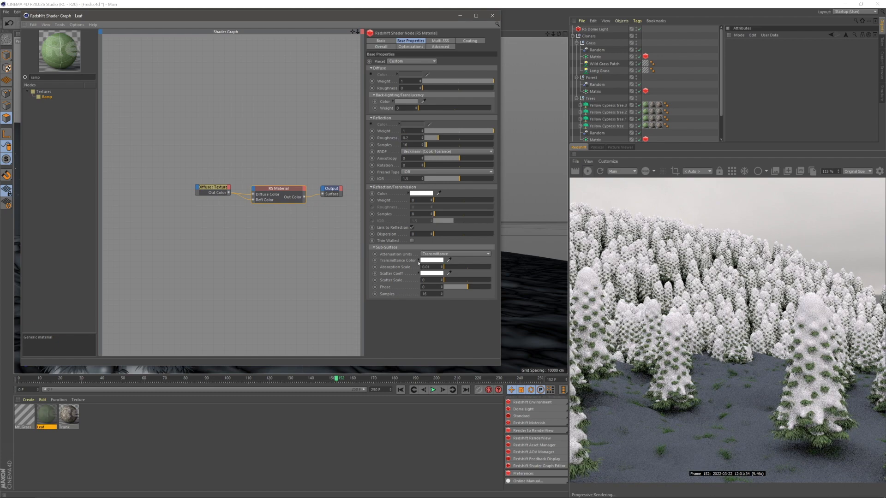
- Add an RS Color Correct node to the Leaf graph, with the Diffuse texture node spaced away from the RS Material
{"action": "left_click_drag", "start_coordinate": [213, 189], "coordinate": [187, 191]}
{"action": "left_click", "coordinate": [128, 118]}
{"action": "left_click_drag", "start_coordinate": [45, 78], "coordinate": [24, 77]}
{"action": "type", "text": "color col"}
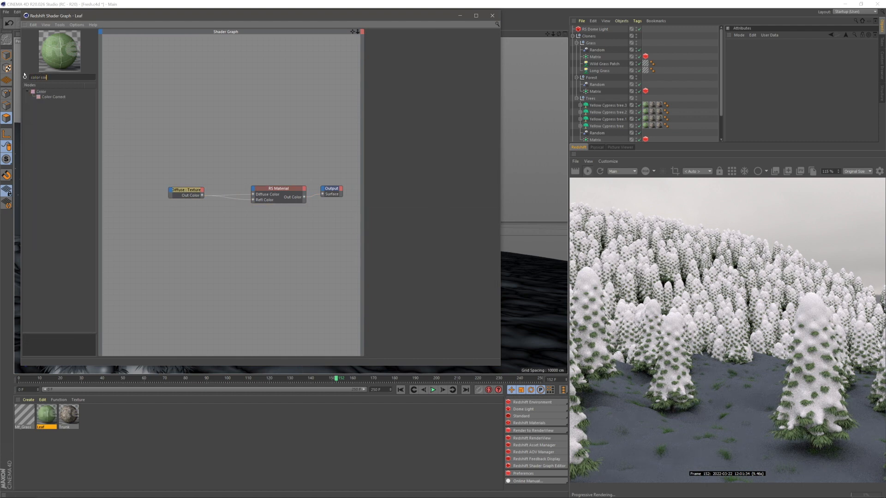
{"action": "left_click_drag", "start_coordinate": [66, 100], "coordinate": [224, 192]}
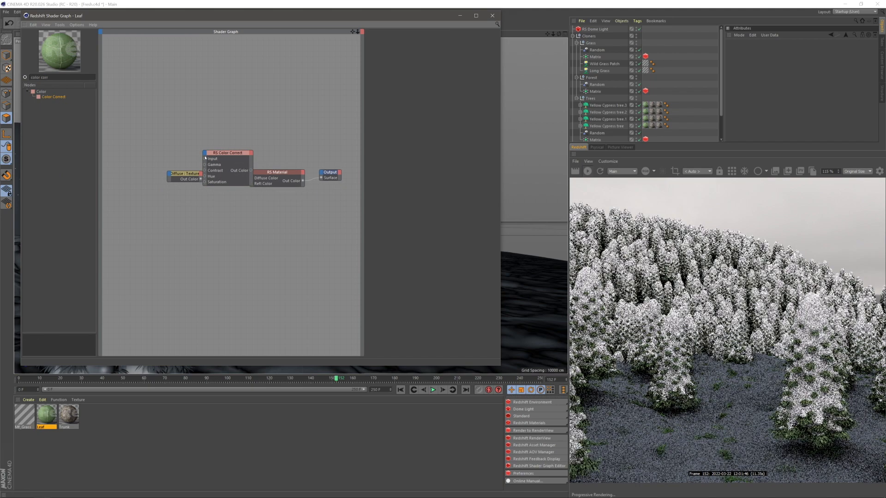
{"action": "middle_click_drag", "start_coordinate": [167, 140], "coordinate": [202, 178]}
{"action": "left_click_drag", "start_coordinate": [208, 221], "coordinate": [144, 217]}
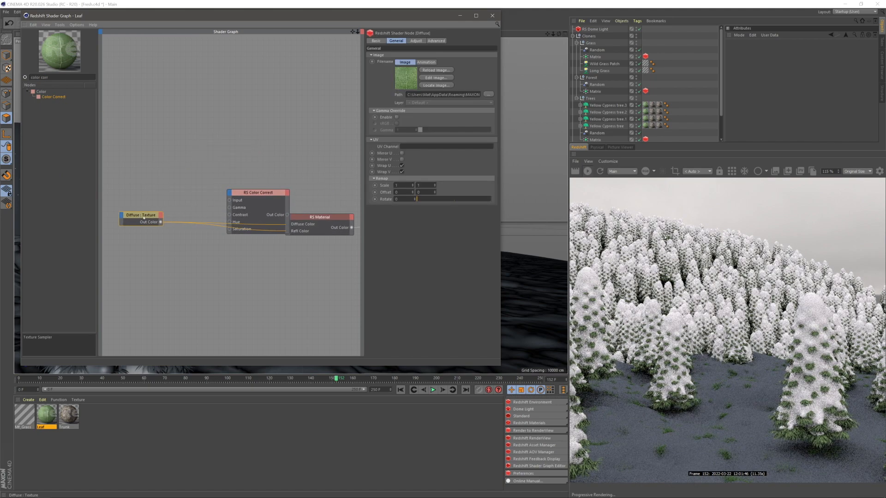
- Wire the Diffuse texture into the Color Correct input and its output into the RS Material's diffuse and reflection colors
{"action": "left_click_drag", "start_coordinate": [258, 193], "coordinate": [159, 225]}
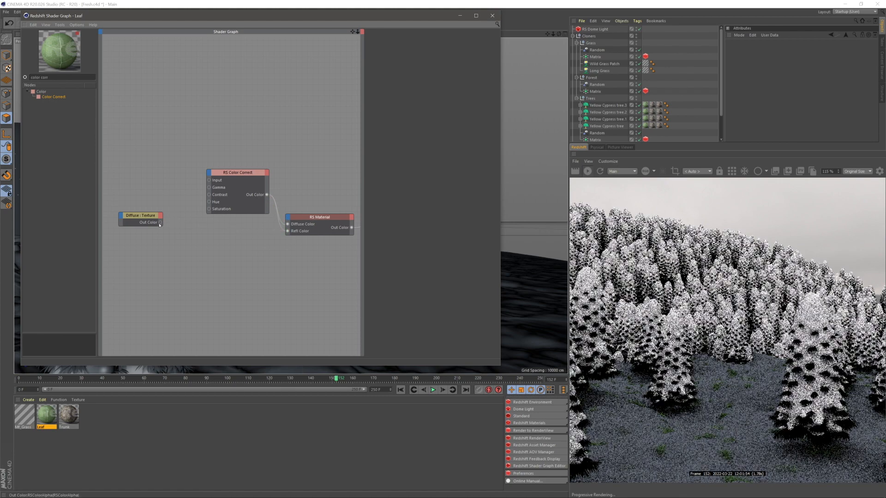
{"action": "left_click_drag", "start_coordinate": [214, 186], "coordinate": [208, 180]}
{"action": "left_click", "coordinate": [206, 200]}
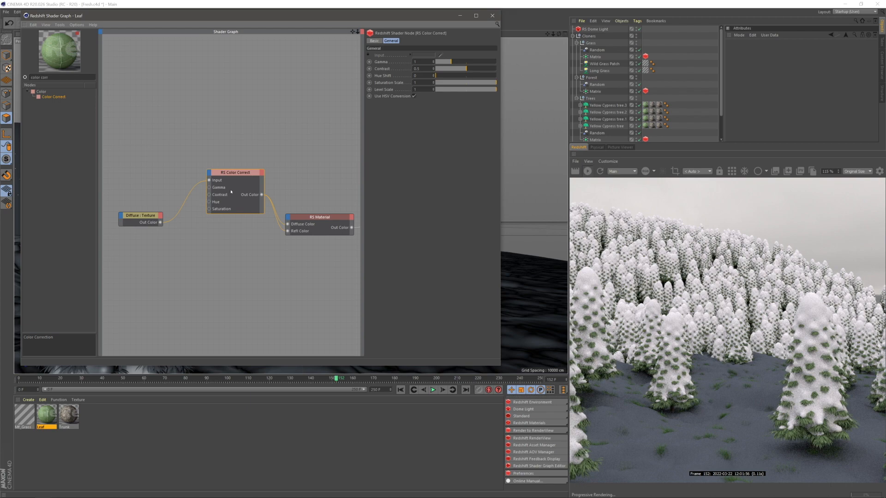
- Set the Leaf Color Correct node's saturation scale to 0.6
{"action": "left_click_drag", "start_coordinate": [484, 83], "coordinate": [475, 82]}
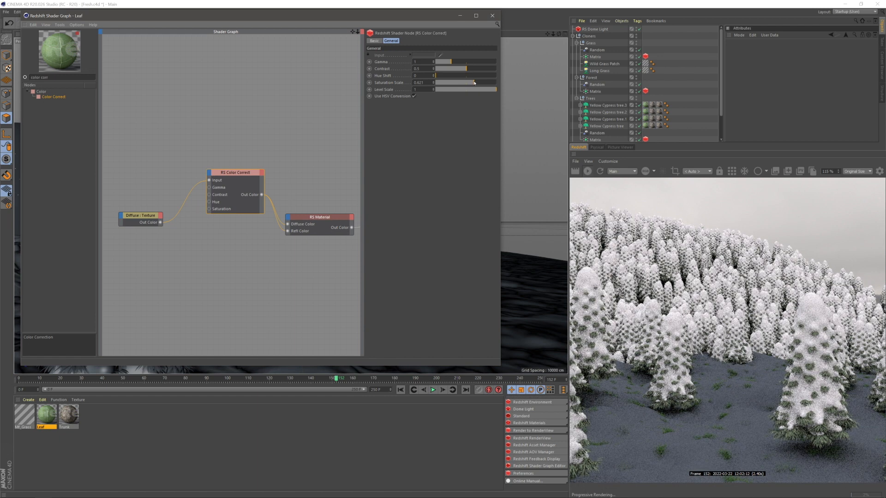
{"action": "left_click_drag", "start_coordinate": [474, 82], "coordinate": [475, 83]}
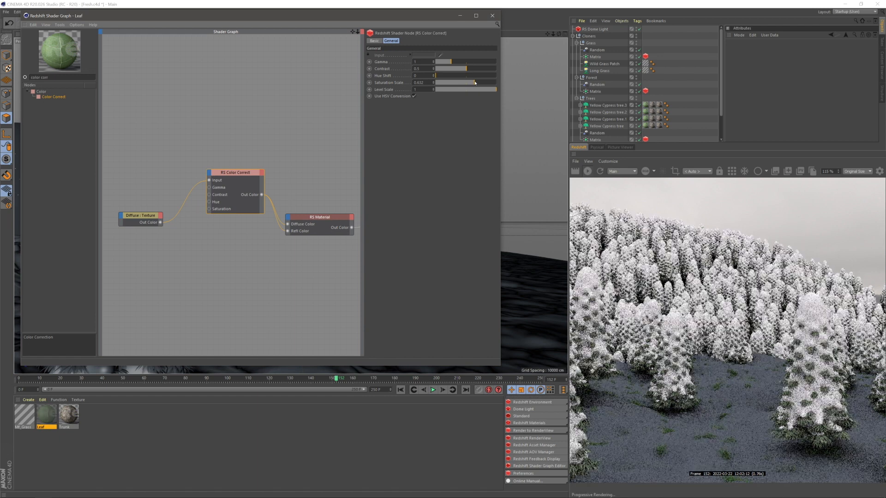
{"action": "key", "text": "BackSpace"}
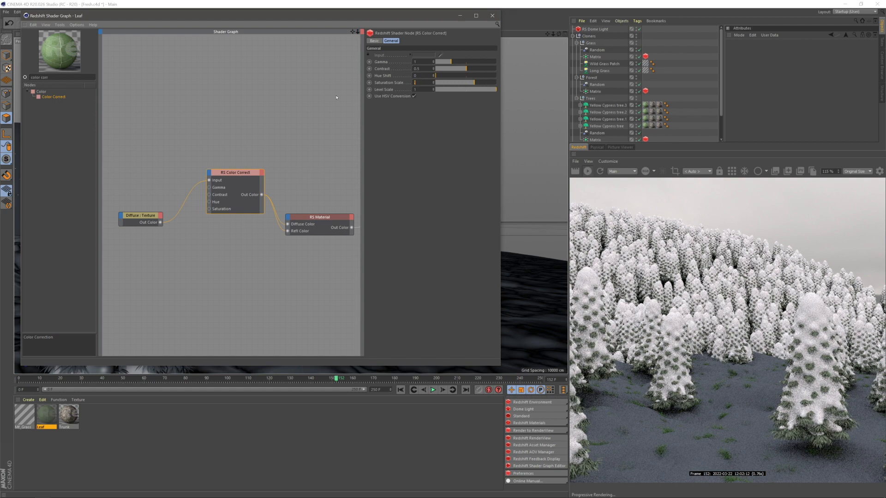
{"action": "type", "text": ".6"}
{"action": "key", "text": "Return"}
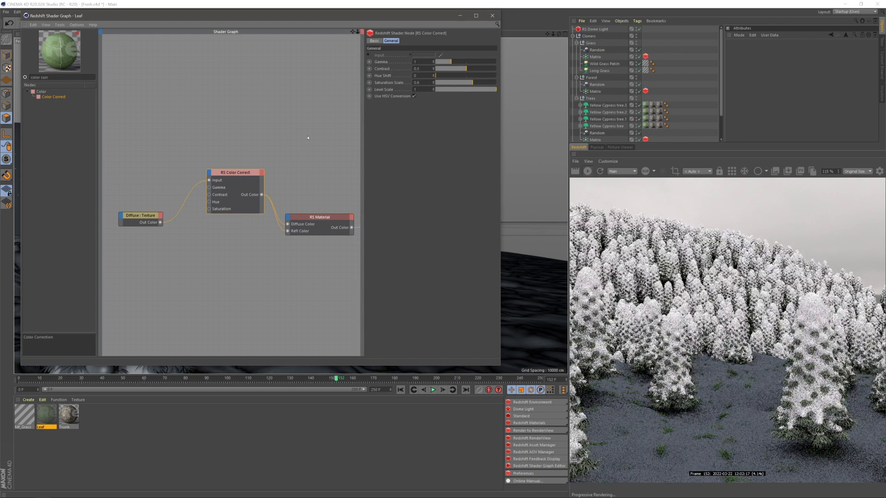
- Rename the Leaf material Leaf 1, close its shader graph, and make three copies of the material
{"action": "right_click", "coordinate": [41, 411]}
{"action": "left_click", "coordinate": [75, 373]}
{"action": "type", "text": "Leaf 1"}
{"action": "key", "text": "Return"}
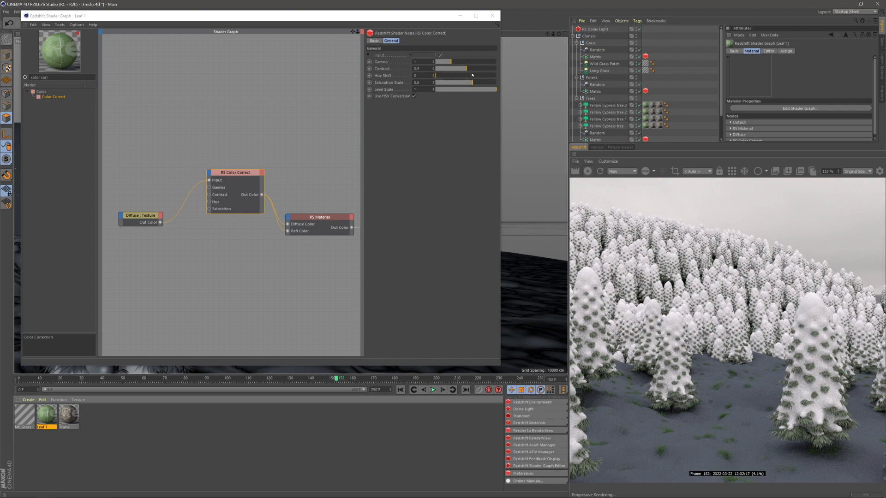
{"action": "left_click", "coordinate": [492, 16]}
{"action": "left_click_drag", "start_coordinate": [48, 415], "coordinate": [106, 421], "text": "ctrl"}
- Rename the first two copies of the Leaf 1 material as Leaf 2 and Leaf 3
{"action": "right_click", "coordinate": [68, 417]}
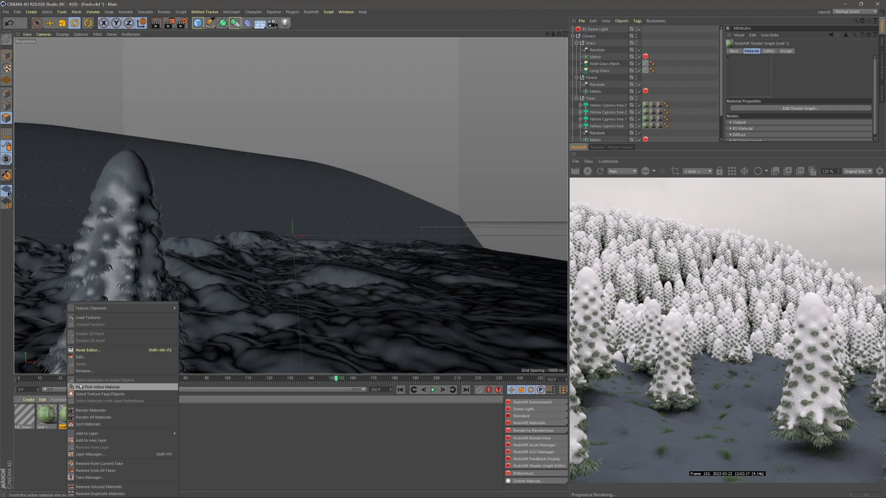
{"action": "left_click", "coordinate": [72, 371]}
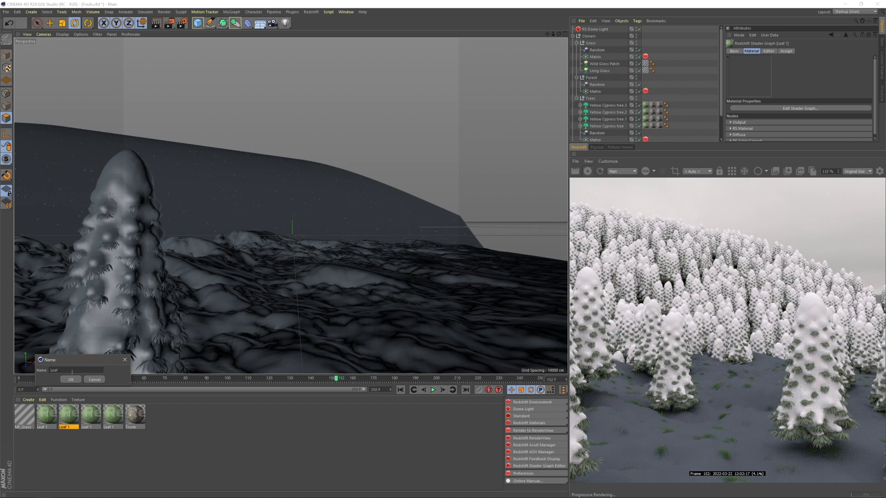
{"action": "type", "text": "2"}
{"action": "key", "text": "Return"}
{"action": "right_click", "coordinate": [90, 417]}
{"action": "left_click", "coordinate": [111, 369]}
{"action": "left_click", "coordinate": [110, 371]}
{"action": "key", "text": "BackSpace"}
{"action": "type", "text": "3"}
{"action": "key", "text": "Return"}
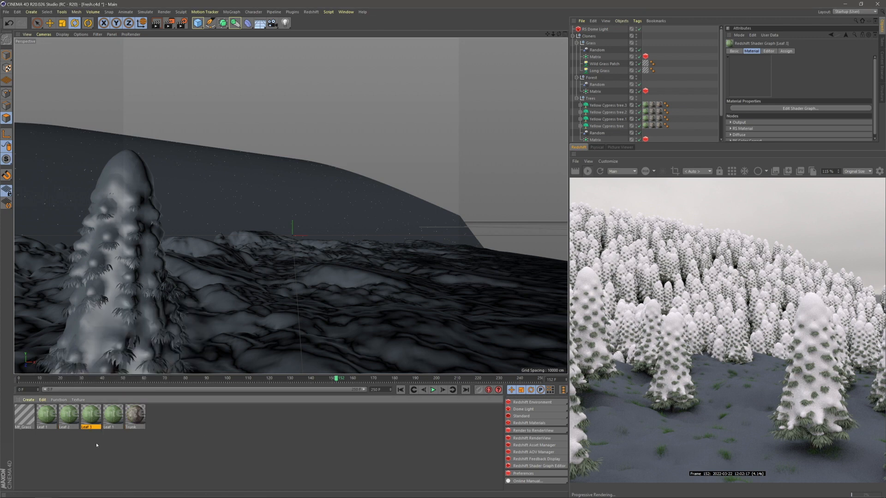
- Rename the last copy of the Leaf 1 material as Leaf 4
{"action": "right_click", "coordinate": [113, 416]}
{"action": "left_click", "coordinate": [141, 371]}
{"action": "left_click", "coordinate": [145, 370]}
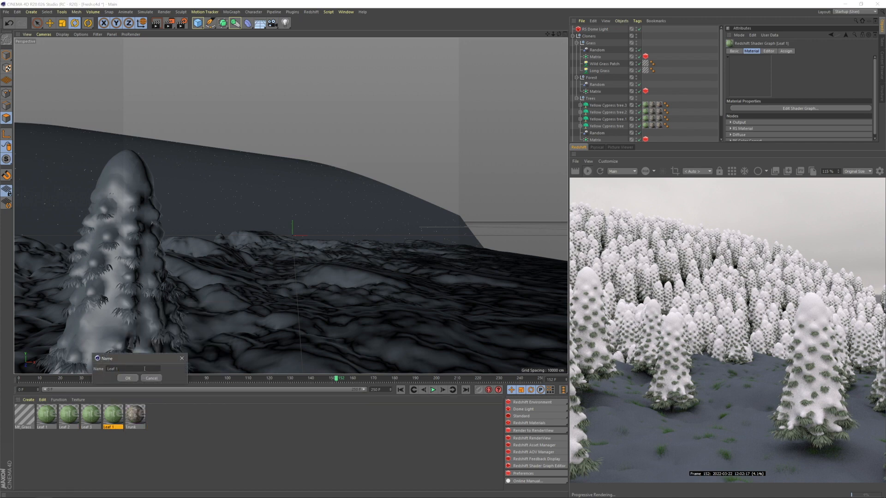
{"action": "type", "text": "4"}
{"action": "key", "text": "Return"}
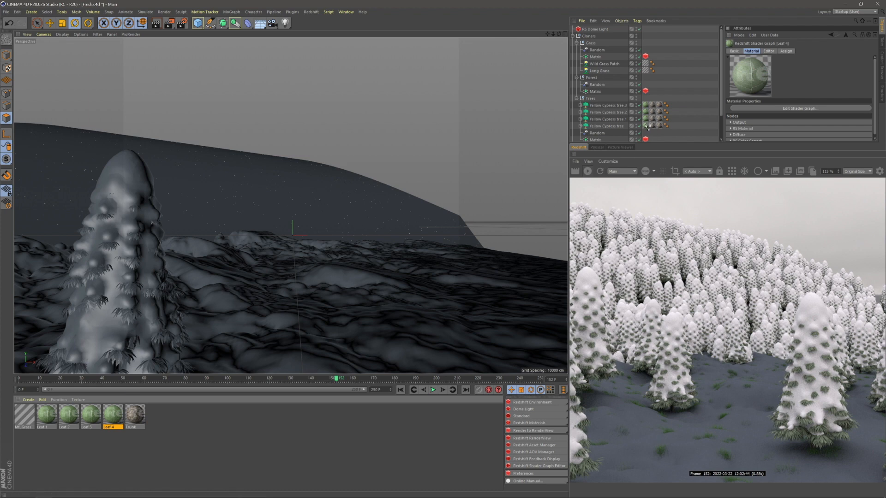
- Adjust the Color Correct hue shift in the Leaf 2 material and set the hue shift in Leaf 3 to 20
{"action": "left_click", "coordinate": [69, 418]}
{"action": "double_click", "coordinate": [69, 418]}
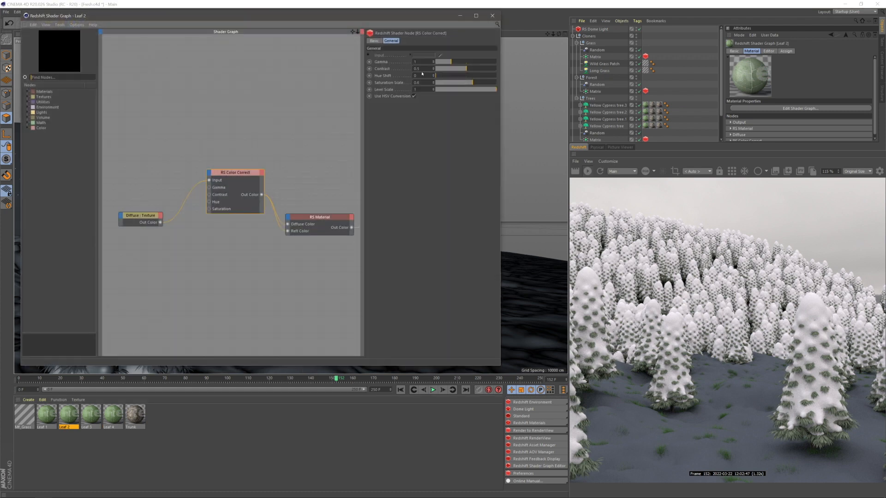
{"action": "double_click", "coordinate": [421, 75]}
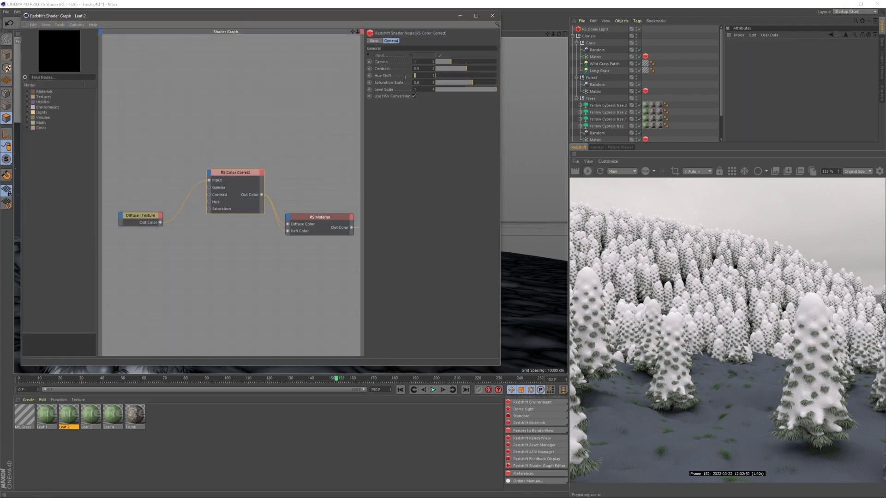
{"action": "key", "text": "Return"}
{"action": "left_click", "coordinate": [91, 416]}
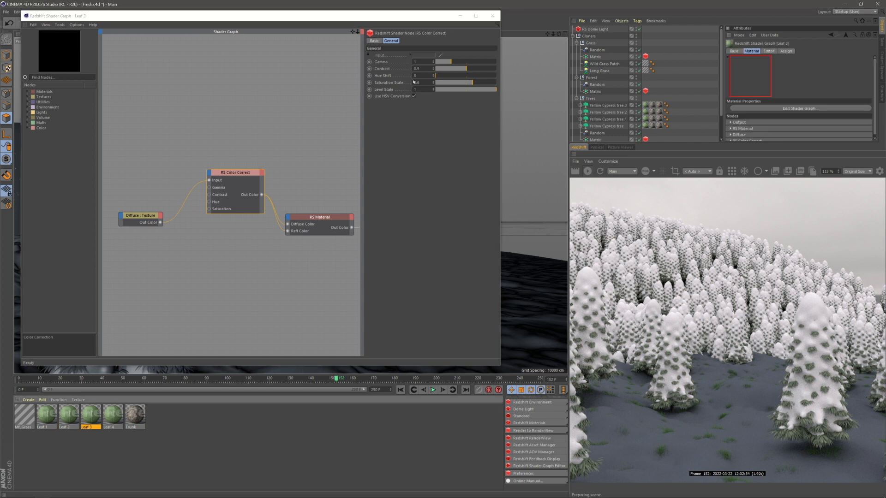
{"action": "left_click", "coordinate": [414, 76]}
{"action": "type", "text": "20"}
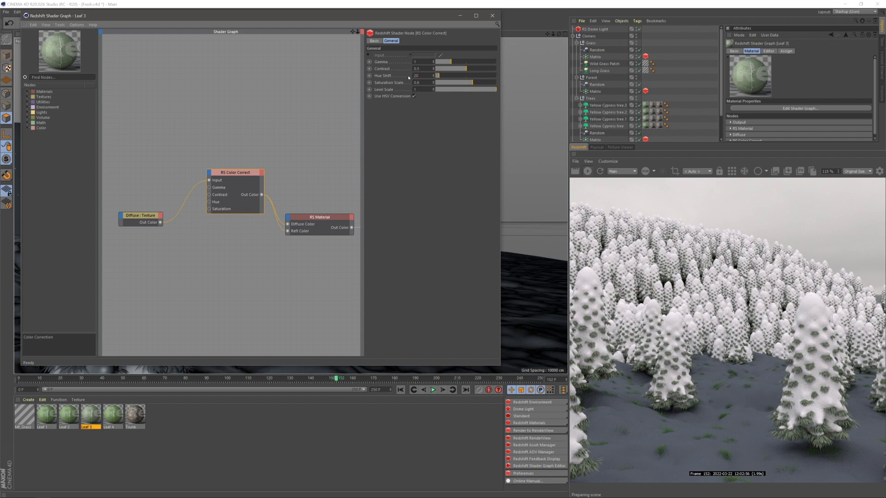
- Set the Color Correct hue shift of the Leaf 4 material to 30, check the trees in the render, and close the graph
{"action": "left_click", "coordinate": [113, 415]}
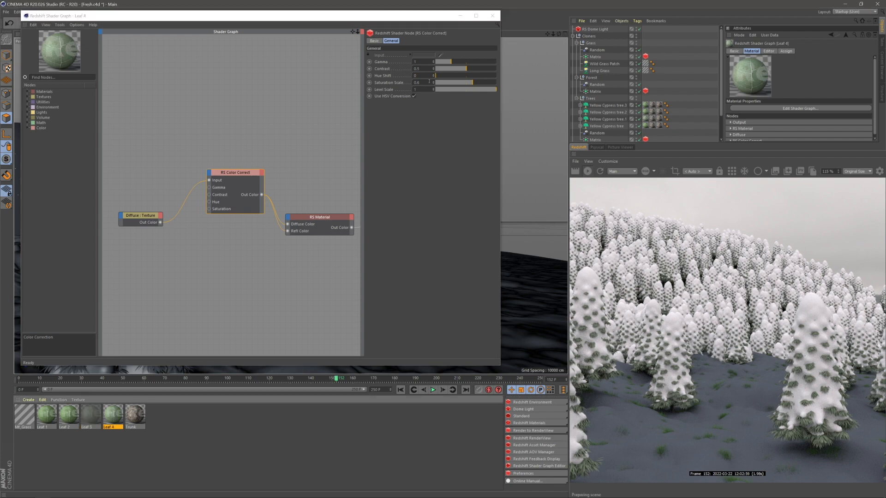
{"action": "left_click", "coordinate": [414, 75]}
{"action": "type", "text": "40"}
{"action": "key", "text": "Return"}
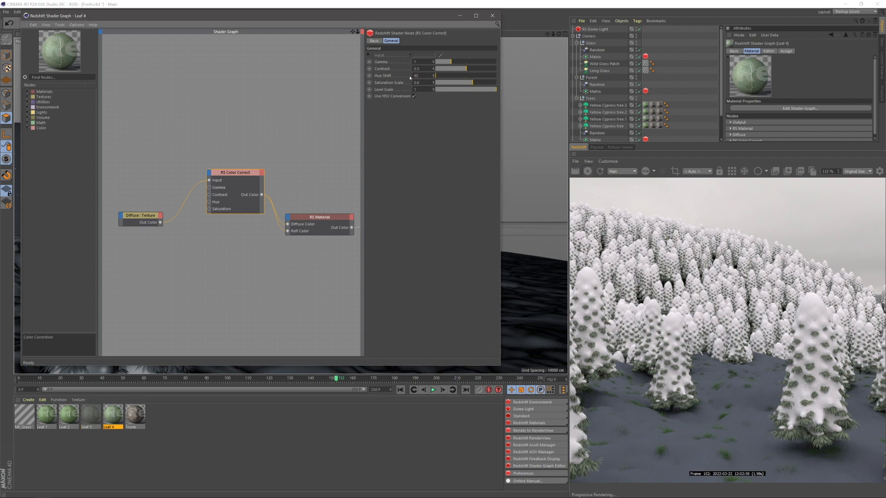
{"action": "type", "text": "30"}
{"action": "key", "text": "Return"}
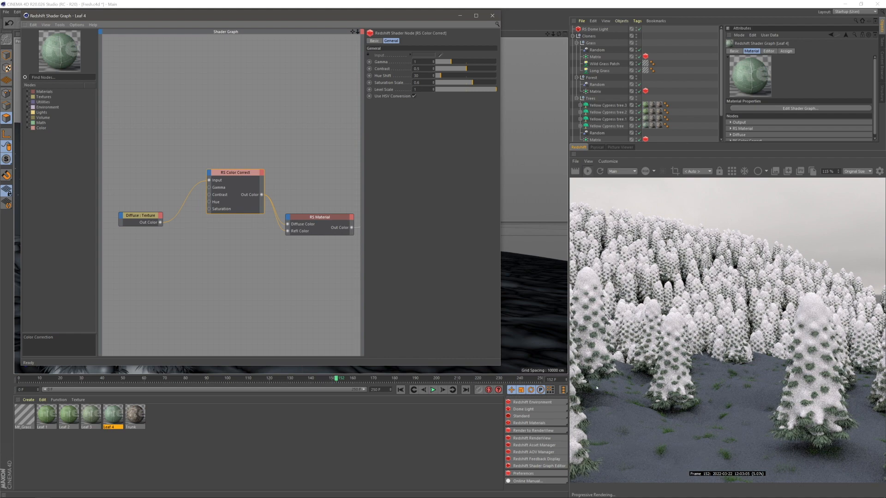
{"action": "scroll", "coordinate": [599, 379], "scroll_direction": "up", "scroll_amount": 5}
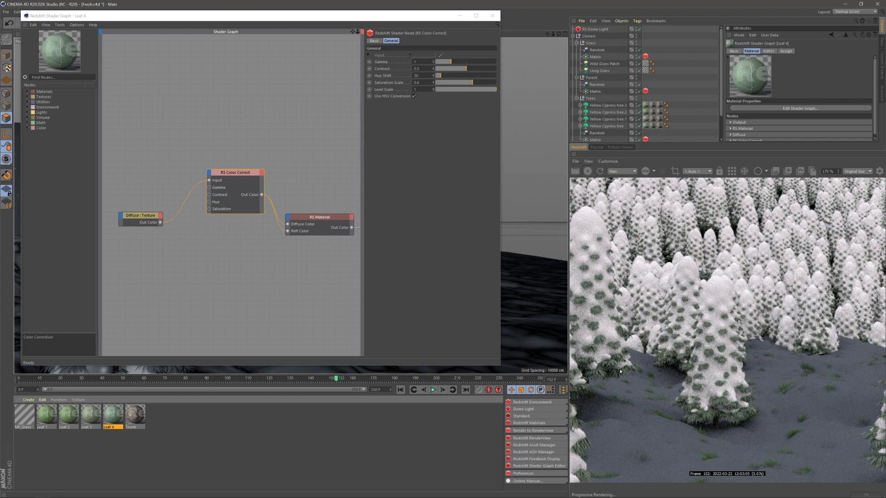
{"action": "scroll", "coordinate": [636, 370], "scroll_direction": "down", "scroll_amount": 5}
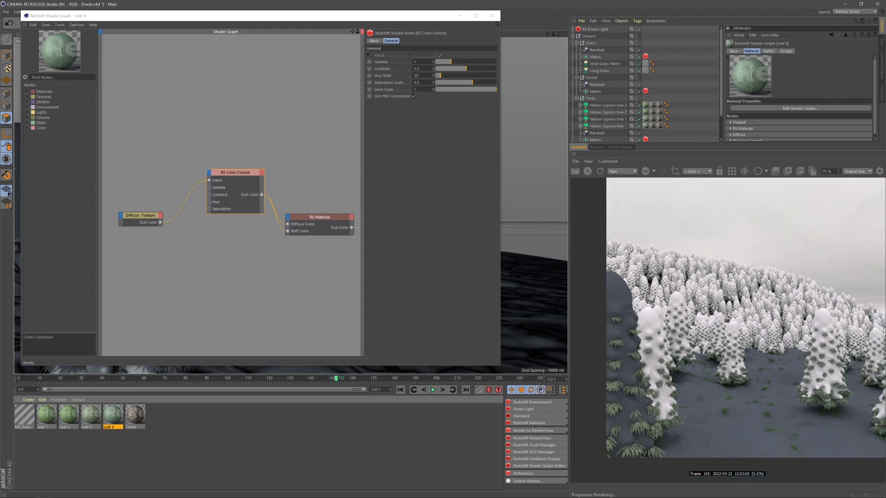
{"action": "scroll", "coordinate": [802, 352], "scroll_direction": "up", "scroll_amount": 1}
{"action": "left_click", "coordinate": [32, 444]}
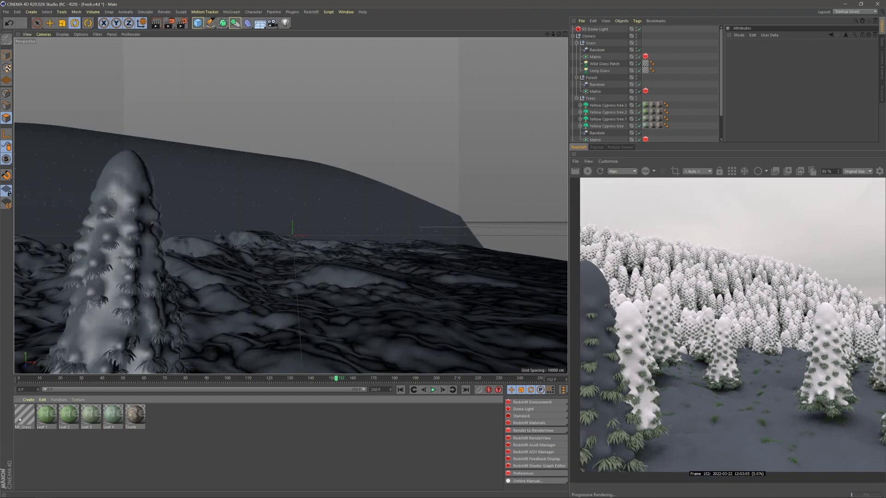
- Insert a Color Correct node between the diffuse texture and the diffuse color of the Mf_Grass material
{"action": "double_click", "coordinate": [19, 420]}
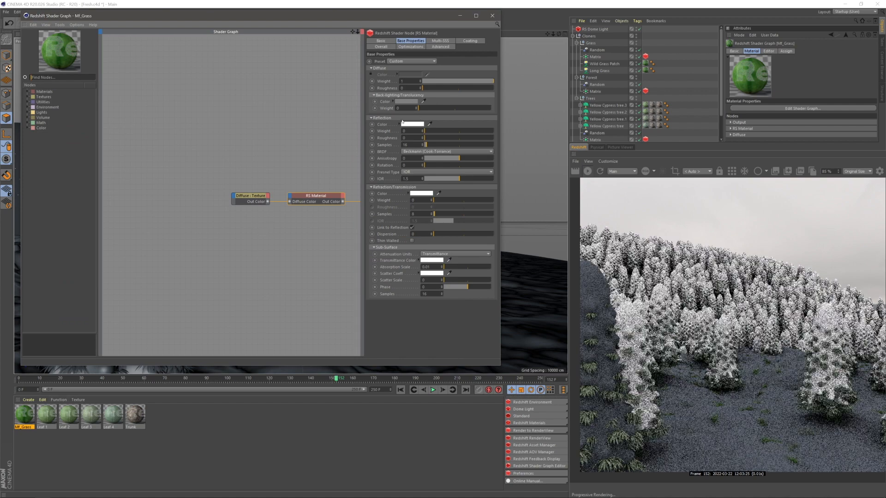
{"action": "left_click", "coordinate": [261, 168]}
{"action": "left_click", "coordinate": [69, 77]}
{"action": "type", "text": "color corre"}
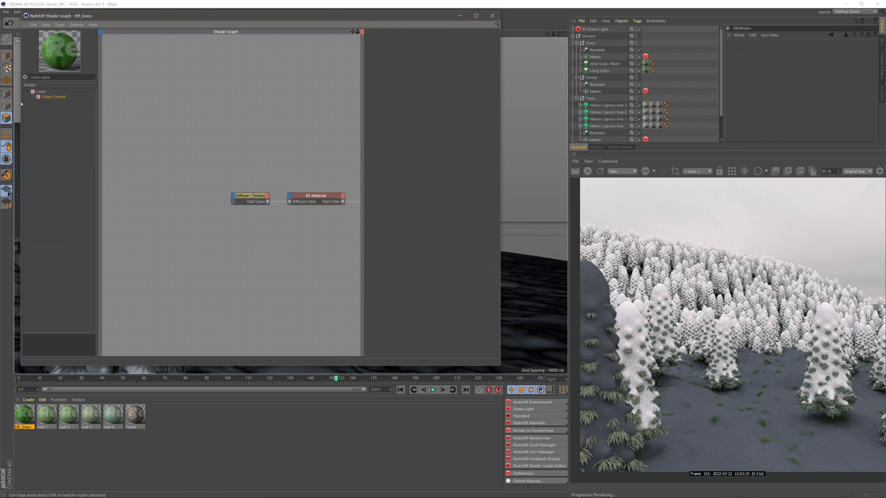
{"action": "left_click_drag", "start_coordinate": [54, 97], "coordinate": [240, 157]}
{"action": "left_click_drag", "start_coordinate": [253, 199], "coordinate": [185, 196]}
{"action": "left_click_drag", "start_coordinate": [289, 202], "coordinate": [217, 155]}
{"action": "left_click_drag", "start_coordinate": [265, 167], "coordinate": [291, 198]}
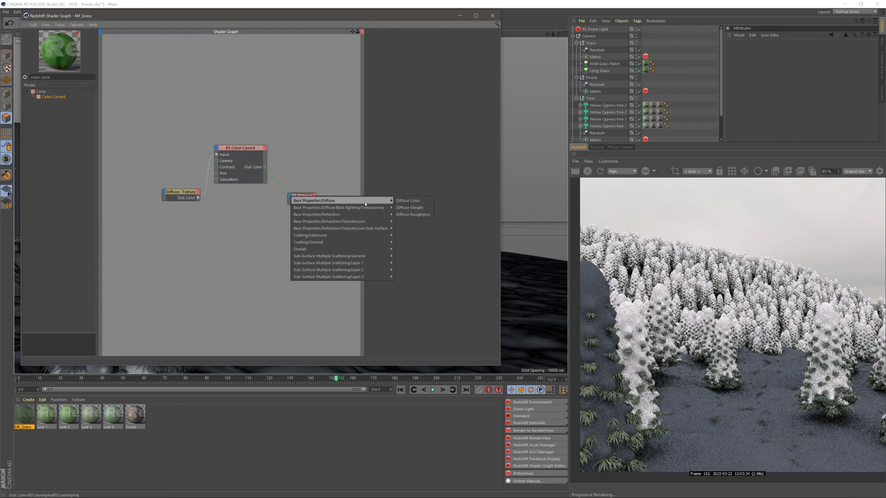
{"action": "left_click", "coordinate": [408, 198]}
- Feed the Color Correct output into the grass material's reflection color, with reflection weight 1 and roughness 0.2
{"action": "left_click_drag", "start_coordinate": [290, 201], "coordinate": [290, 201]}
{"action": "mouse_move", "coordinate": [379, 215]}
{"action": "left_click", "coordinate": [409, 218]}
{"action": "left_click", "coordinate": [318, 200]}
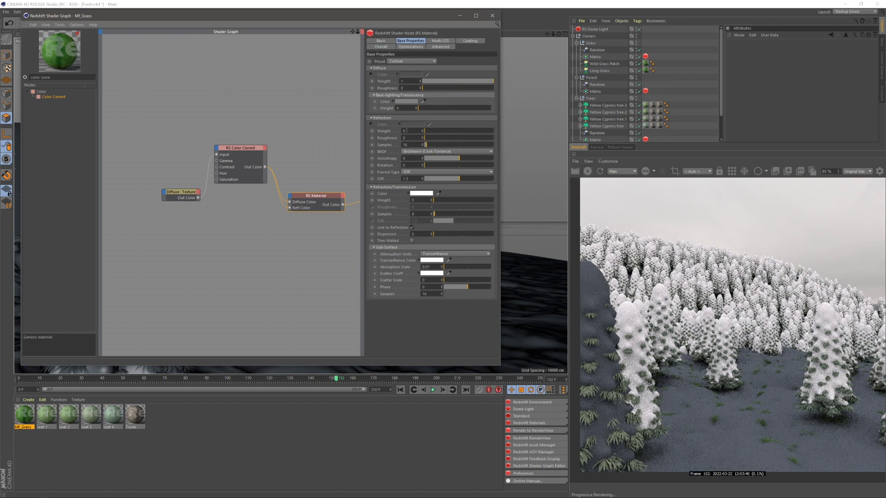
{"action": "type", "text": "1"}
{"action": "key", "text": "Tab"}
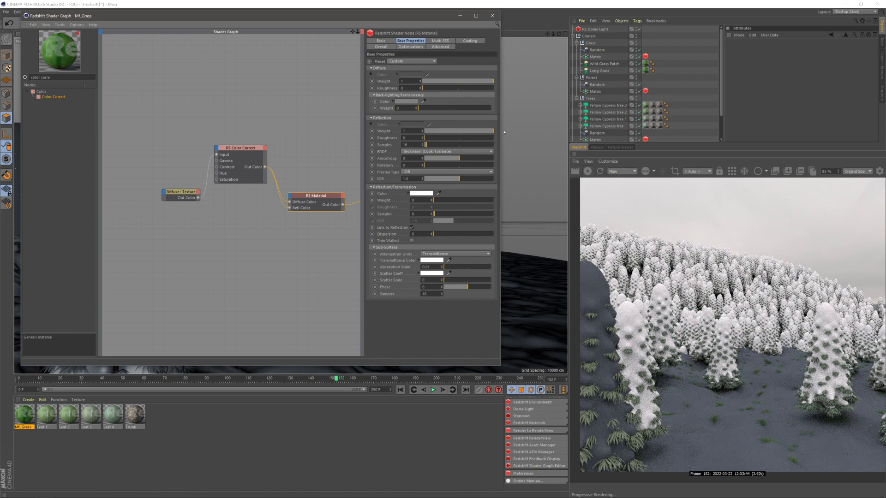
{"action": "type", "text": "0.2"}
{"action": "key", "text": "Tab"}
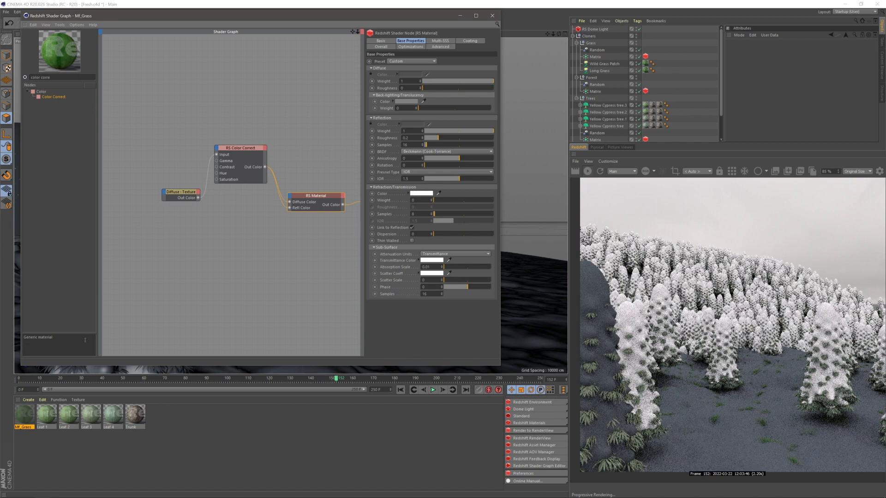
- Rename the Mf_Grass material as Grass 1
{"action": "right_click", "coordinate": [30, 415]}
{"action": "left_click", "coordinate": [52, 371]}
{"action": "type", "text": "Grass 1"}
{"action": "key", "text": "Return"}
- Duplicate the Grass 1 material and rename the copy as Grass 2
{"action": "left_click_drag", "start_coordinate": [27, 416], "coordinate": [38, 417], "text": "ctrl"}
{"action": "right_click", "coordinate": [42, 416]}
{"action": "left_click", "coordinate": [58, 371]}
{"action": "left_click", "coordinate": [49, 373]}
{"action": "key", "text": "BackSpace"}
{"action": "type", "text": "2"}
{"action": "key", "text": "Return"}
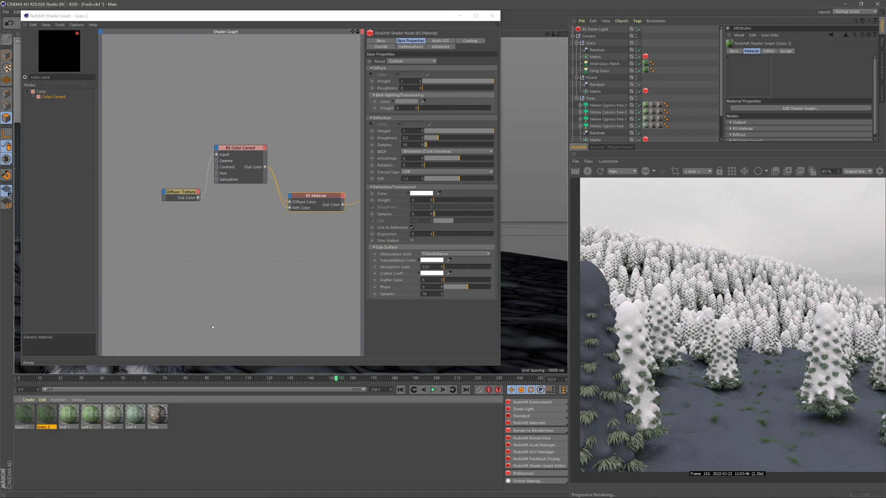
- In the Grass 2 material, set the Color Correct hue shift to 30 and the saturation scale to 0.6
{"action": "left_click", "coordinate": [239, 151]}
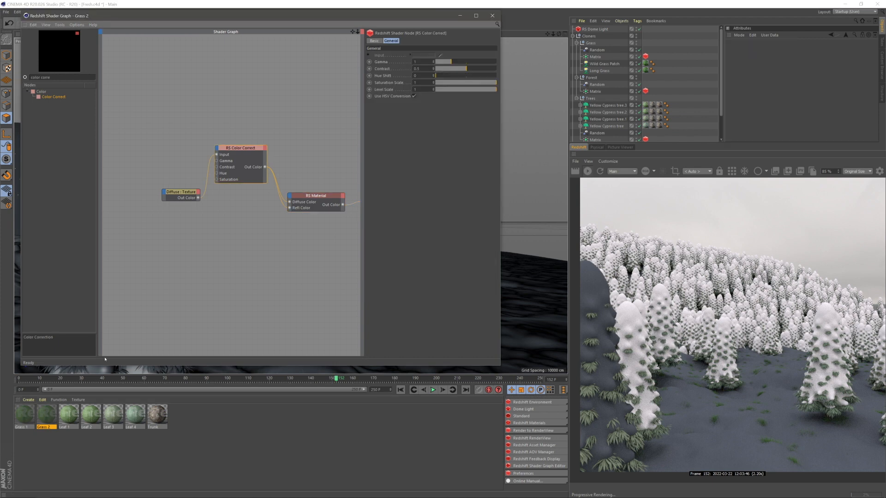
{"action": "left_click", "coordinate": [53, 413]}
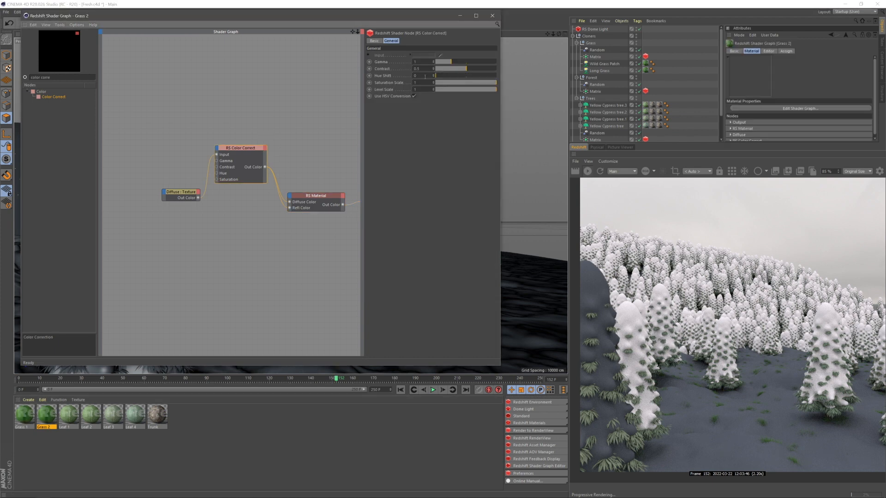
{"action": "type", "text": "30"}
{"action": "key", "text": "Return"}
{"action": "type", "text": "0.6"}
{"action": "key", "text": "Return"}
- Set the Color Correct saturation scale of the Grass 1 material to 0.7
{"action": "left_click", "coordinate": [21, 415]}
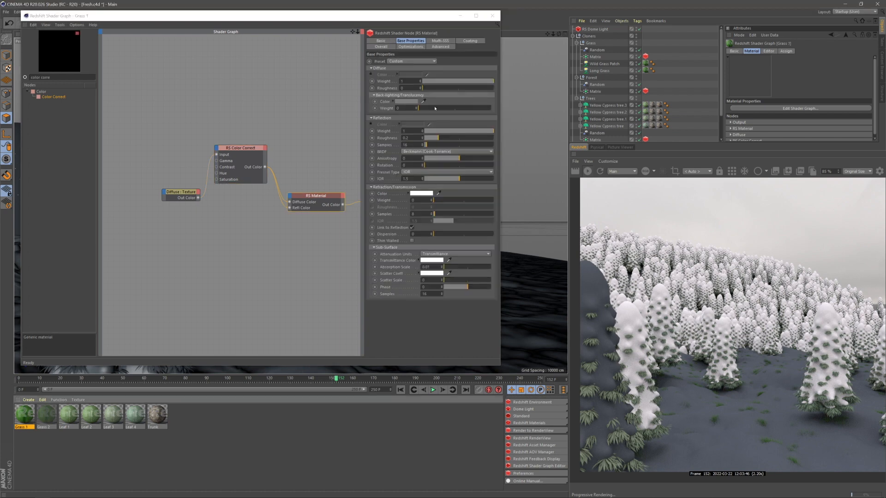
{"action": "left_click", "coordinate": [246, 148]}
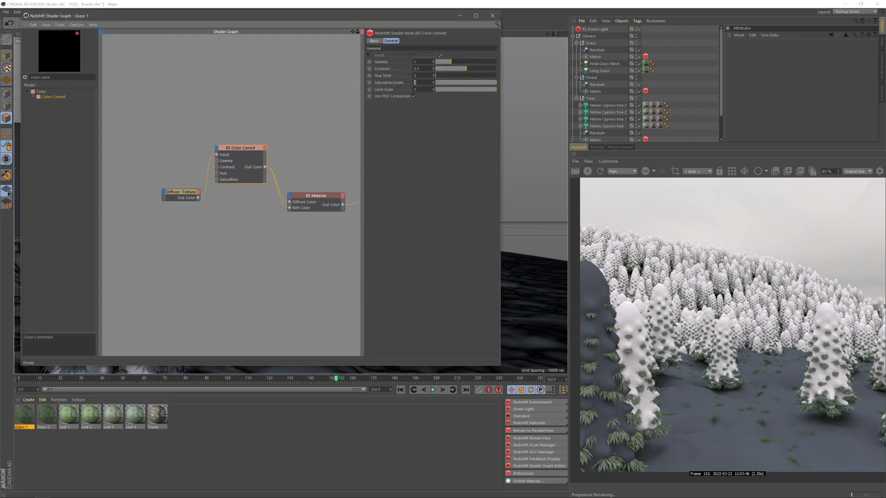
{"action": "type", "text": "0.7"}
{"action": "key", "text": "Return"}
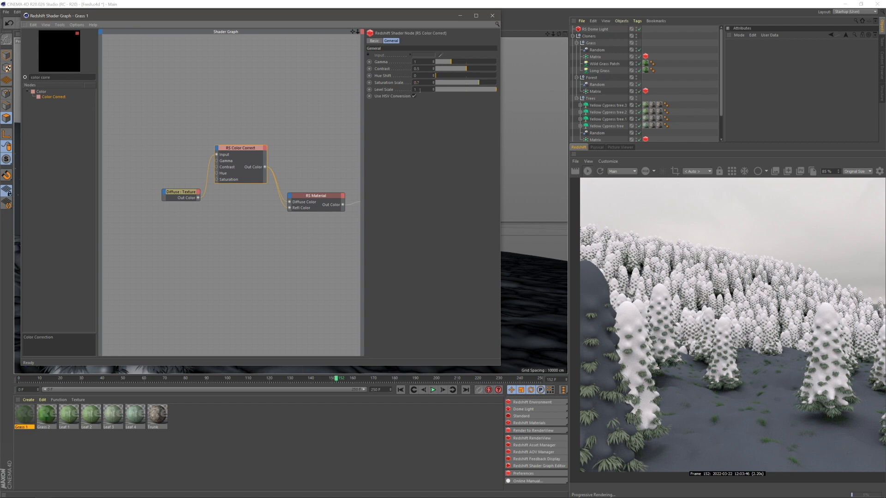
- Close the shader graph, apply the Grass 1 material to the Long Grass object, and check the grass in the render
{"action": "left_click", "coordinate": [492, 16]}
{"action": "left_click_drag", "start_coordinate": [24, 414], "coordinate": [647, 72]}
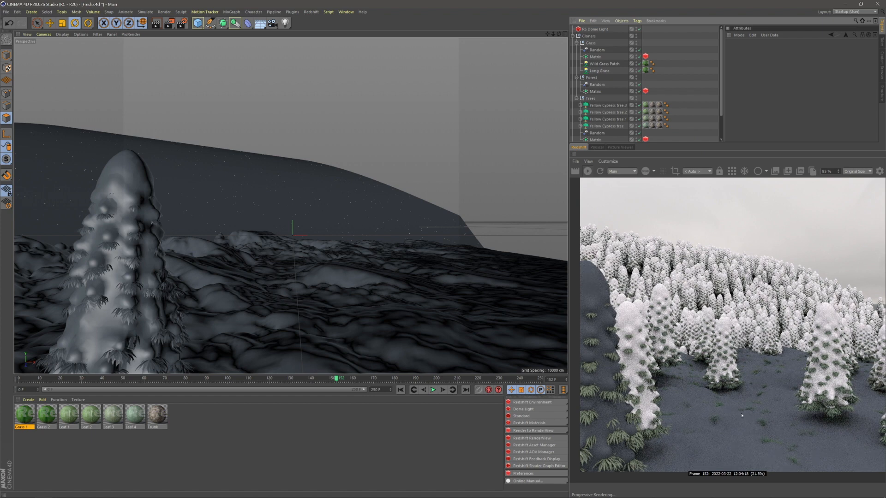
{"action": "scroll", "coordinate": [741, 416], "scroll_direction": "down", "scroll_amount": 1}
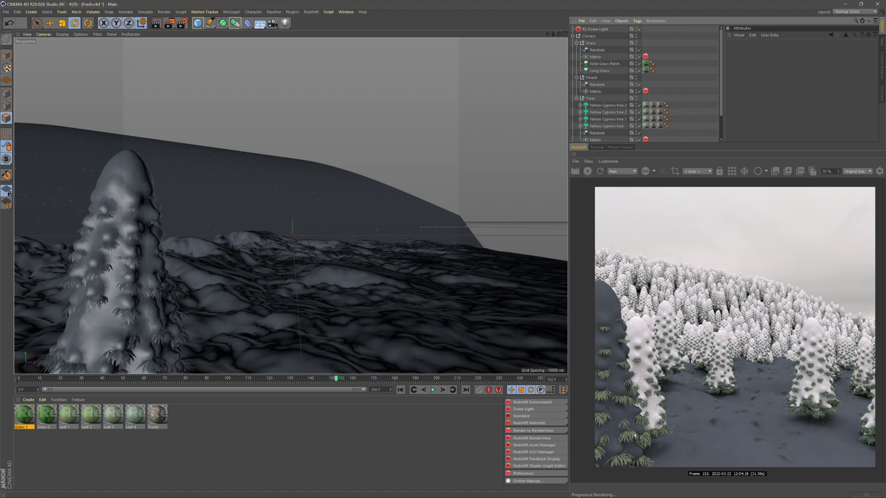
- Create a standard Redshift material for the snow and apply it to the ground terrain
{"action": "left_click", "coordinate": [295, 423]}
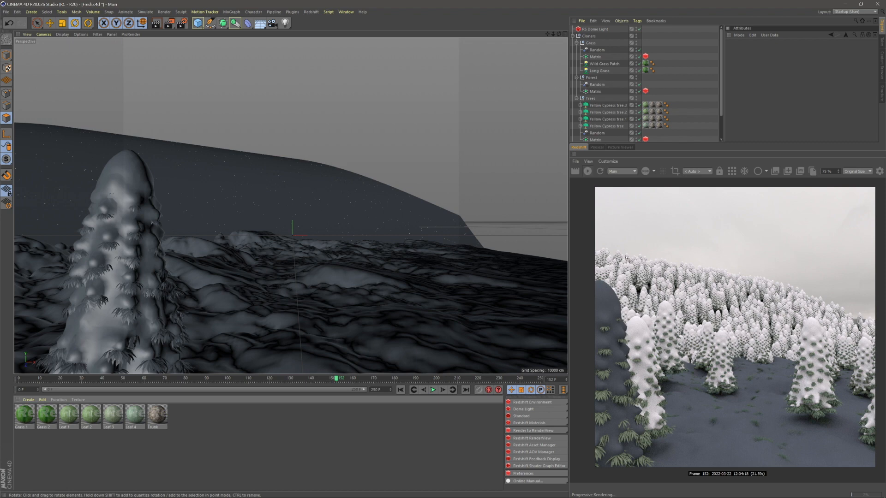
{"action": "left_click", "coordinate": [534, 423]}
{"action": "mouse_move", "coordinate": [564, 426]}
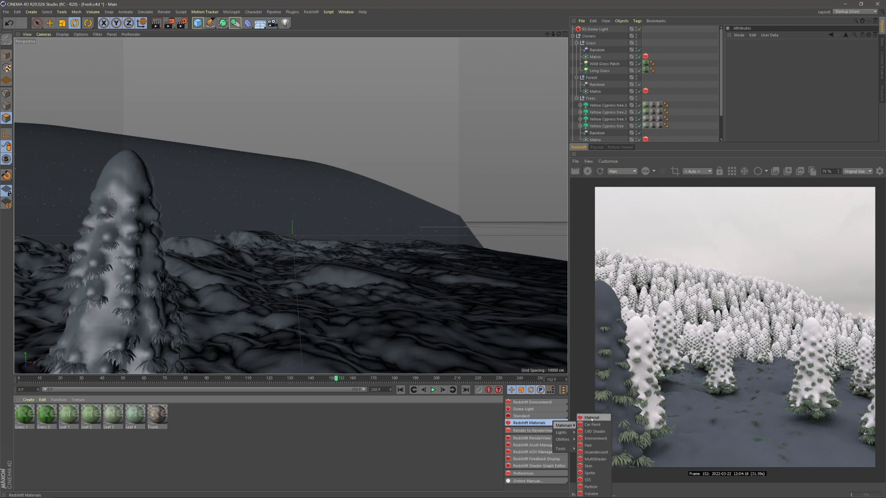
{"action": "left_click", "coordinate": [592, 418]}
{"action": "double_click", "coordinate": [25, 419]}
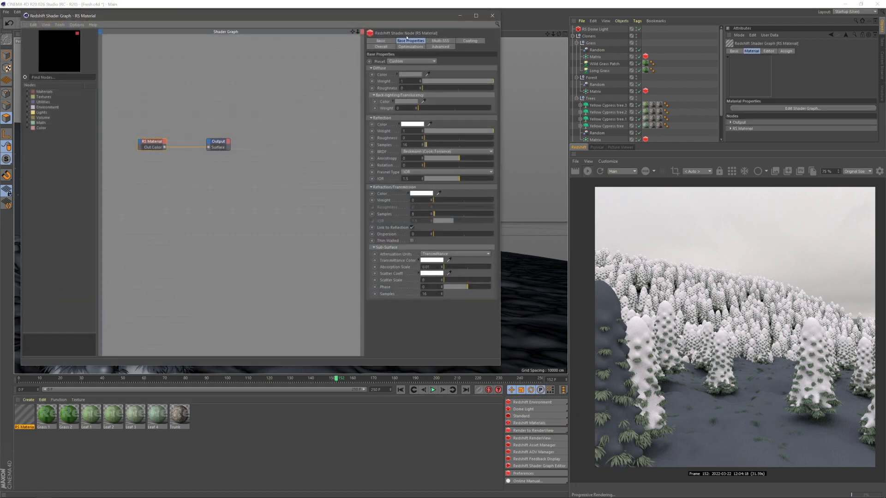
{"action": "left_click_drag", "start_coordinate": [404, 19], "coordinate": [695, 184]}
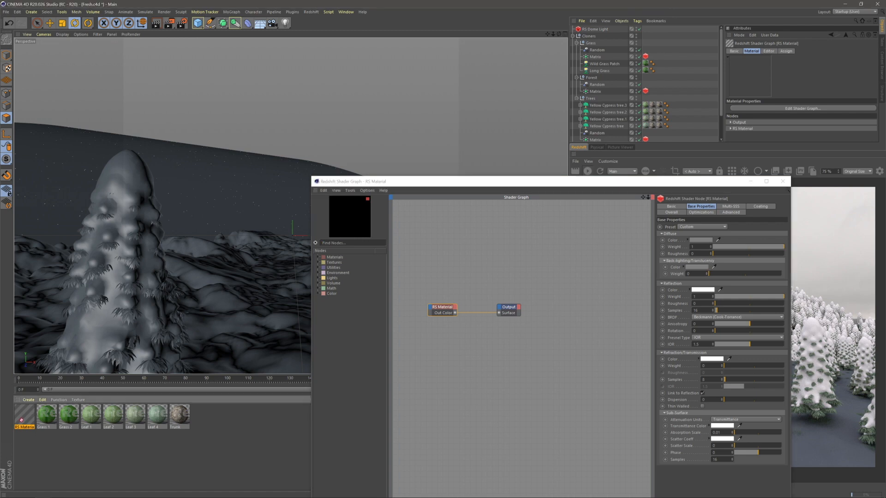
{"action": "left_click_drag", "start_coordinate": [269, 363], "coordinate": [269, 364]}
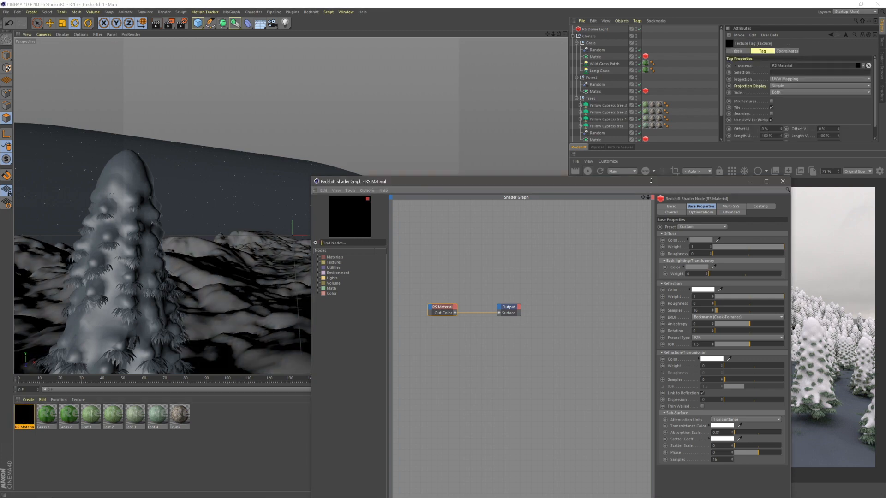
{"action": "left_click_drag", "start_coordinate": [651, 184], "coordinate": [577, 462]}
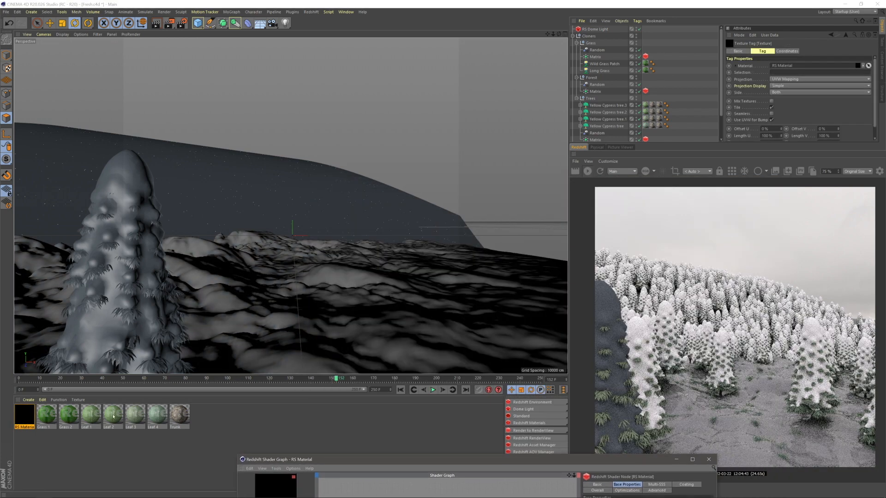
- Apply the new RS Material to the Tree Snow objects inside all four Yellow Cypress trees
{"action": "left_click", "coordinate": [581, 119]}
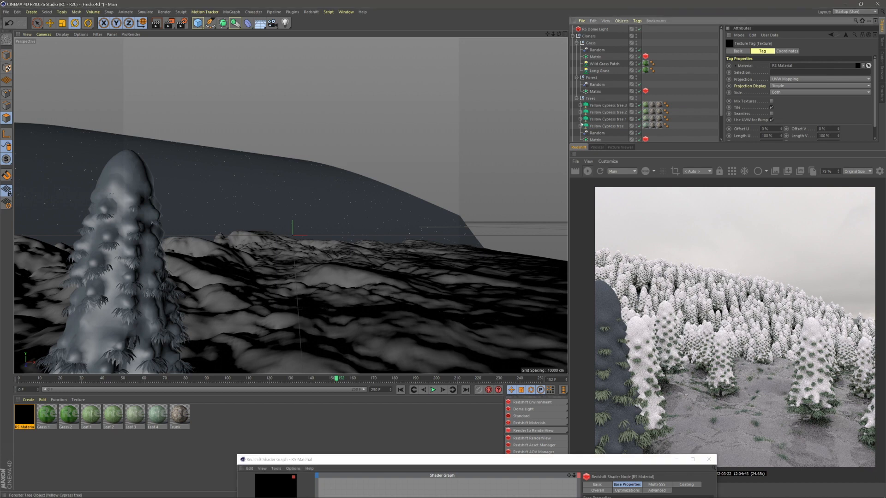
{"action": "left_click", "coordinate": [580, 133]}
{"action": "left_click", "coordinate": [581, 112]}
{"action": "left_click", "coordinate": [581, 105]}
{"action": "scroll", "coordinate": [582, 109], "scroll_direction": "down", "scroll_amount": 2}
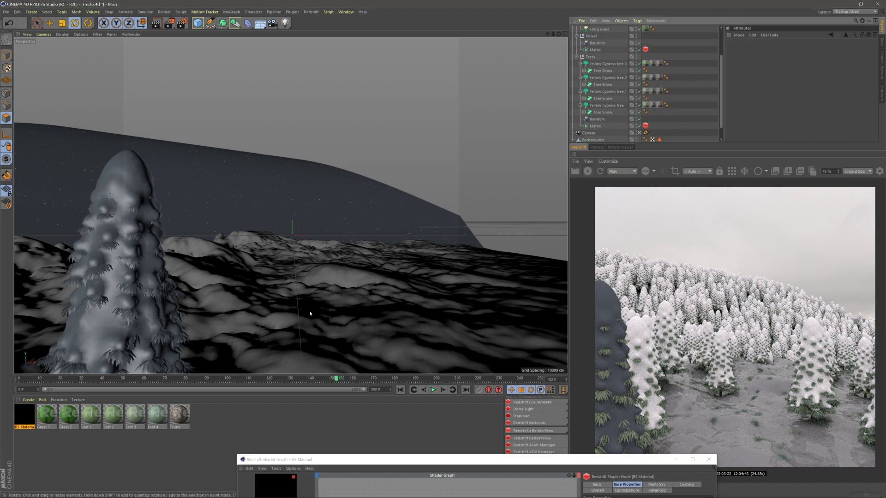
{"action": "mouse_move", "coordinate": [599, 110]}
{"action": "left_mouse_down"}
{"action": "mouse_move", "coordinate": [658, 99]}
{"action": "mouse_move", "coordinate": [655, 71]}
{"action": "left_mouse_up"}
{"action": "left_click", "coordinate": [669, 74]}
- Brighten the snow material's diffuse color to a value of 88% and set its reflection roughness to 0.3
{"action": "left_click_drag", "start_coordinate": [520, 460], "coordinate": [373, 101]}
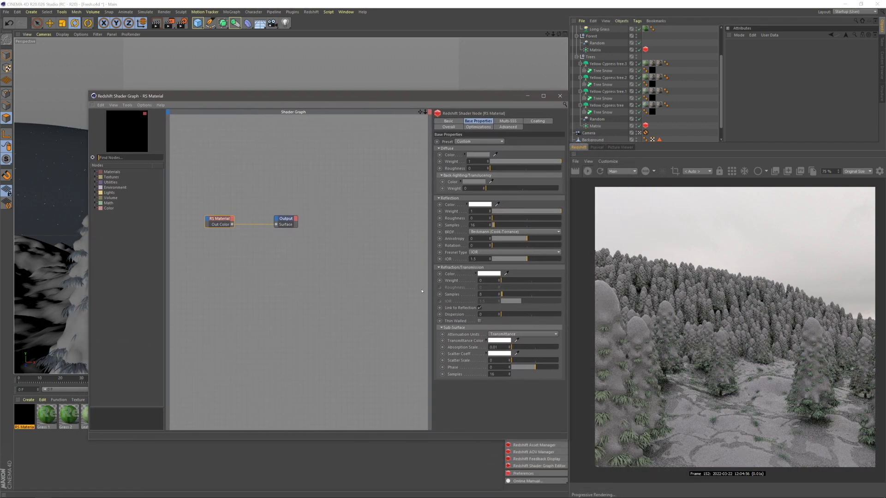
{"action": "left_click", "coordinate": [364, 260]}
{"action": "key", "text": "h"}
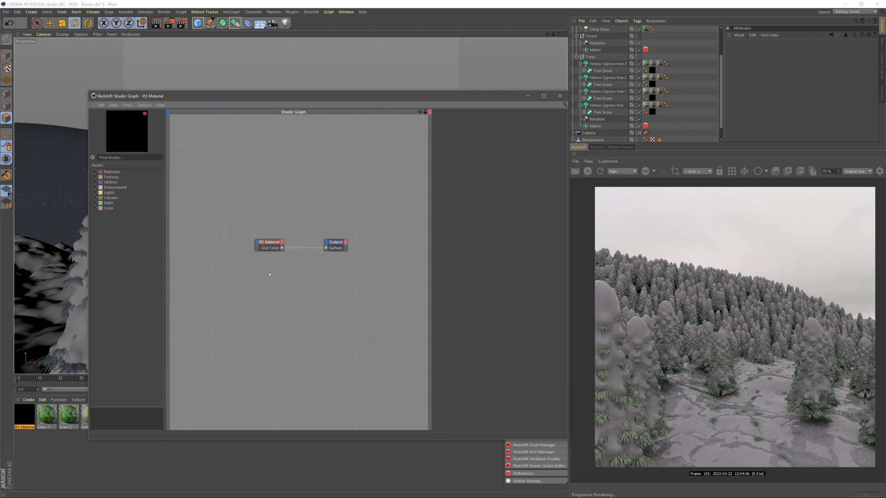
{"action": "left_click", "coordinate": [286, 249]}
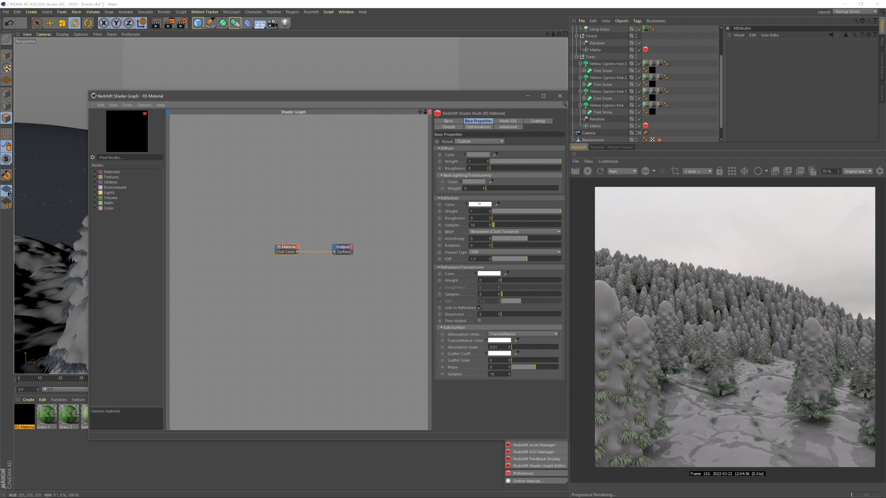
{"action": "left_click", "coordinate": [480, 182]}
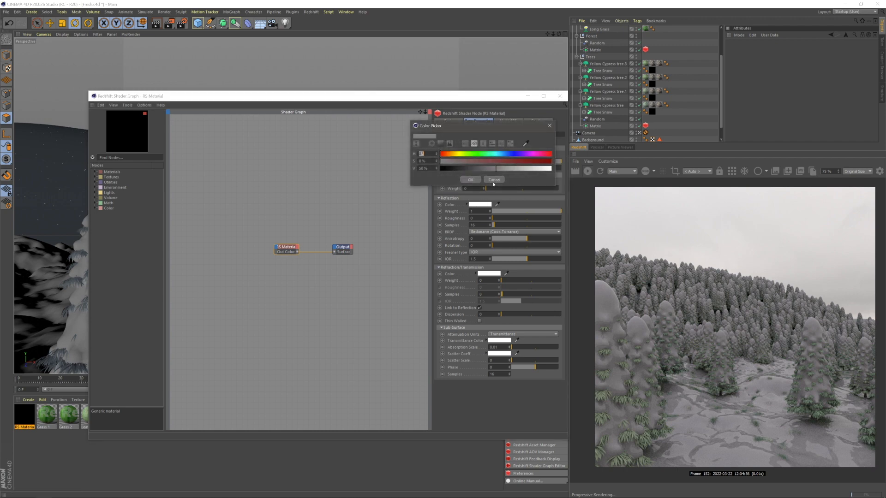
{"action": "left_click_drag", "start_coordinate": [516, 169], "coordinate": [538, 171]}
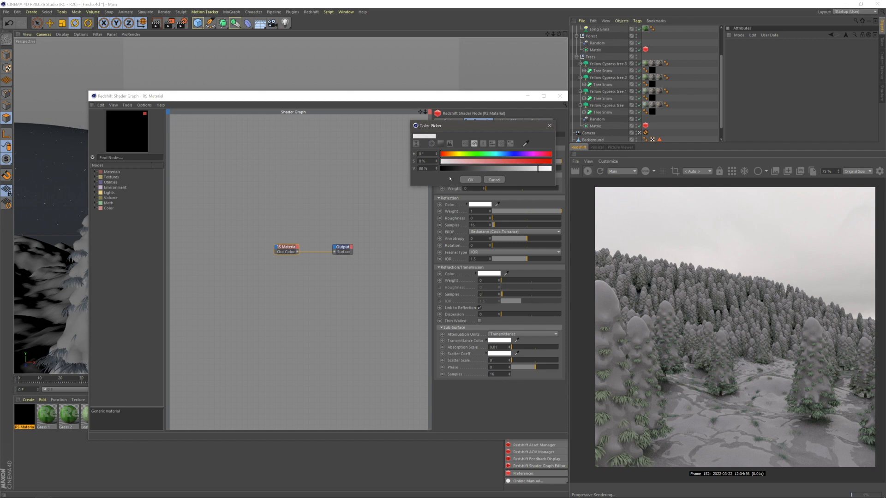
{"action": "left_click", "coordinate": [470, 180]}
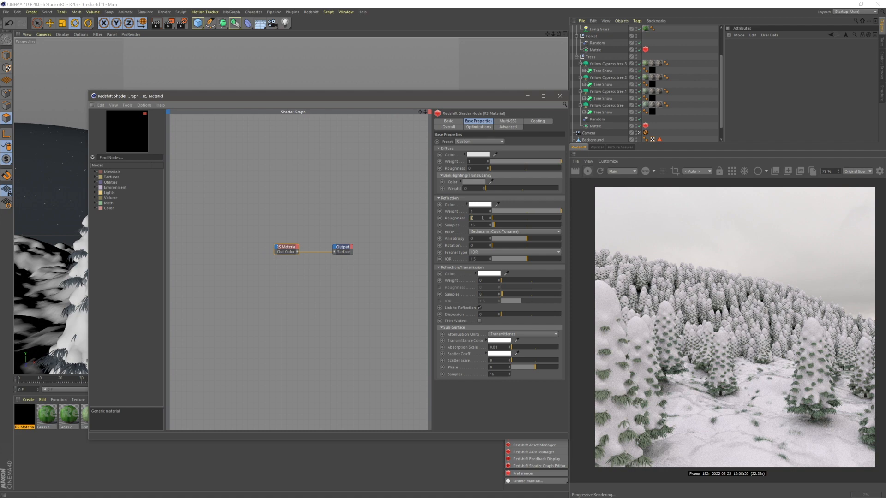
{"action": "type", "text": "0.3"}
{"action": "key", "text": "Return"}
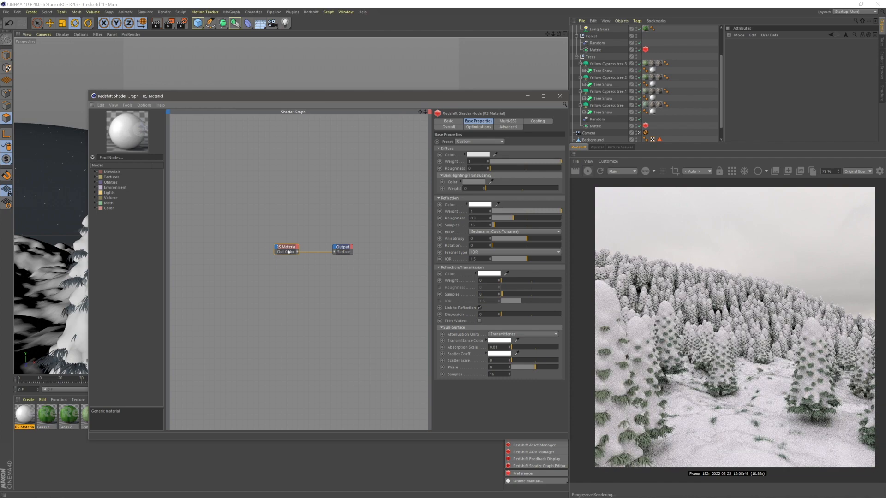
- Add a Bump Map node to the snow material and connect it to the RS Material's overall bump input
{"action": "left_click", "coordinate": [268, 240]}
{"action": "left_click", "coordinate": [128, 157]}
{"action": "type", "text": "bump"}
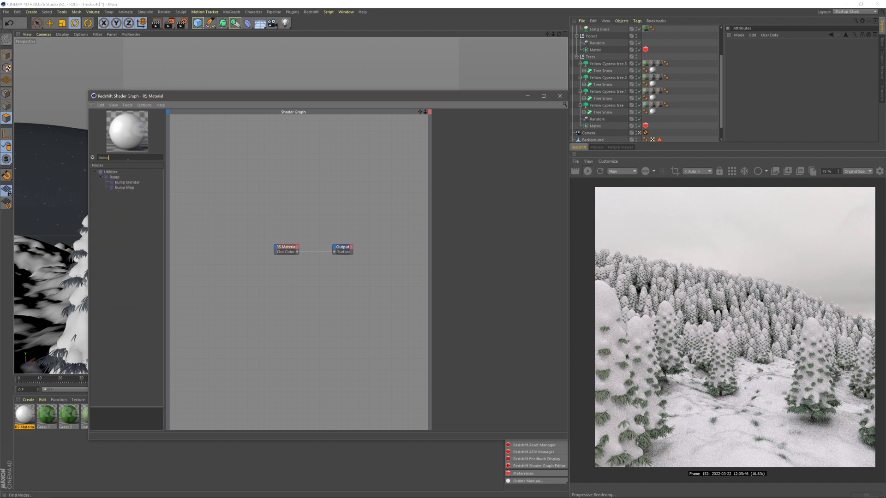
{"action": "left_click_drag", "start_coordinate": [125, 188], "coordinate": [276, 249]}
{"action": "mouse_move", "coordinate": [332, 301]}
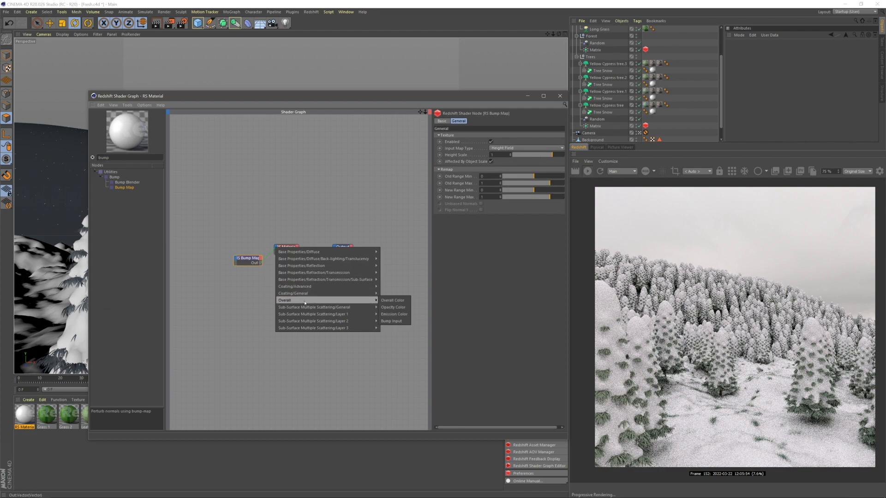
{"action": "left_click", "coordinate": [392, 321]}
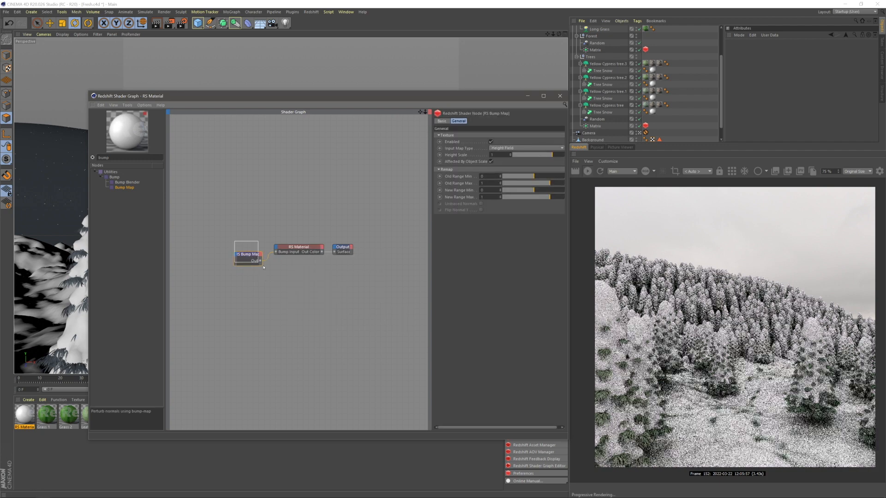
{"action": "middle_click_drag", "start_coordinate": [277, 286], "coordinate": [302, 287], "text": "alt"}
- Add a C4D Shader node to the snow material's graph and show its properties
{"action": "left_click_drag", "start_coordinate": [113, 158], "coordinate": [79, 160]}
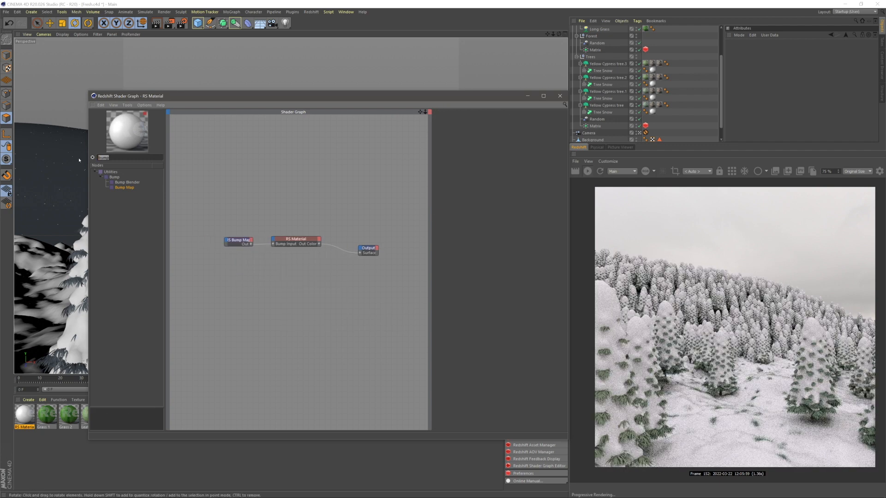
{"action": "type", "text": "shader"}
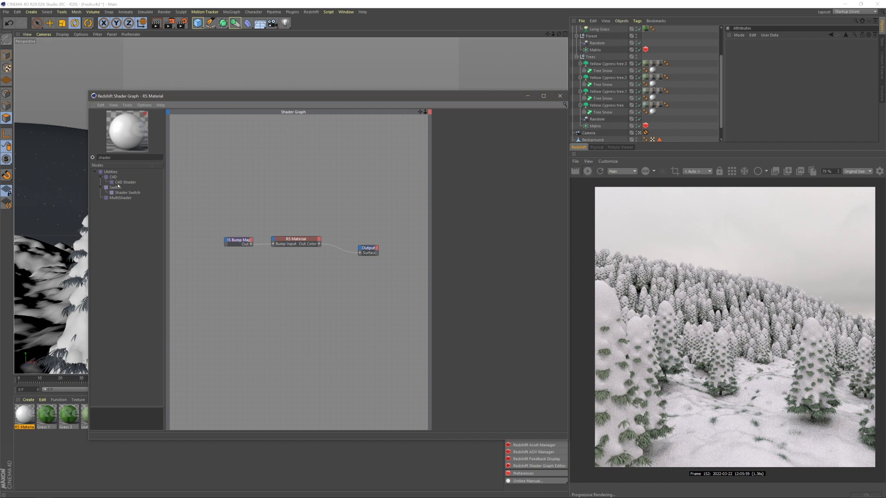
{"action": "left_click_drag", "start_coordinate": [122, 183], "coordinate": [298, 282]}
{"action": "left_click", "coordinate": [297, 284]}
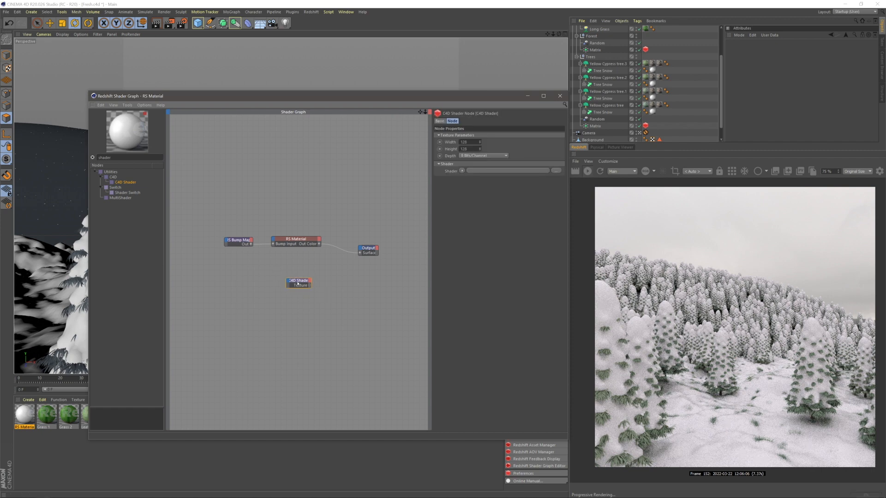
- Load a Noise shader into the C4D Shader node and show the noise's properties
{"action": "left_click", "coordinate": [462, 171]}
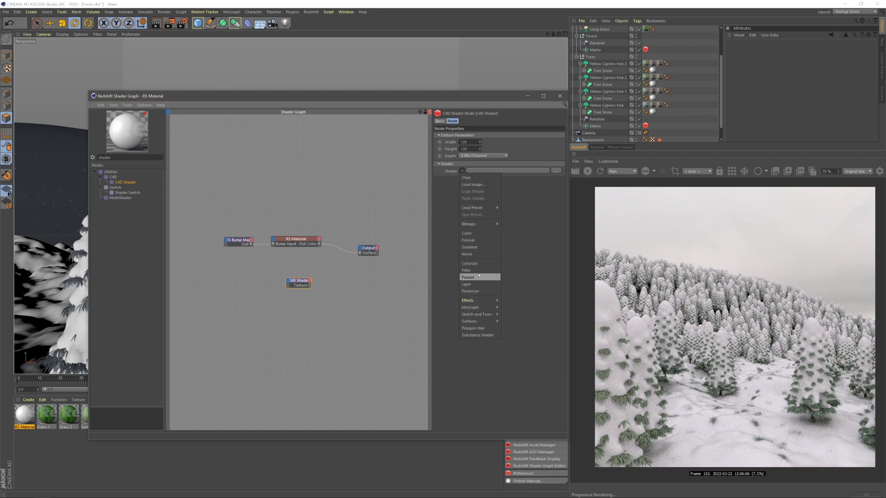
{"action": "left_click", "coordinate": [468, 254]}
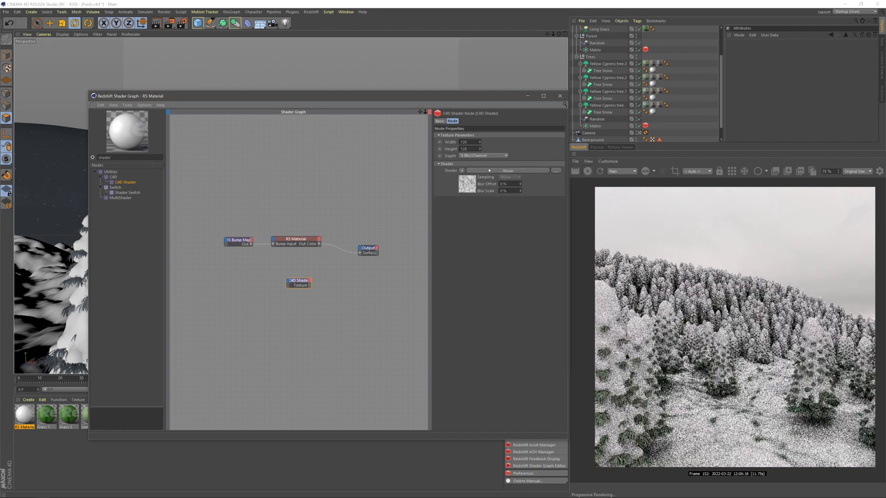
{"action": "left_click", "coordinate": [482, 171]}
{"action": "left_click_drag", "start_coordinate": [794, 146], "coordinate": [794, 199]}
{"action": "left_click", "coordinate": [323, 280]}
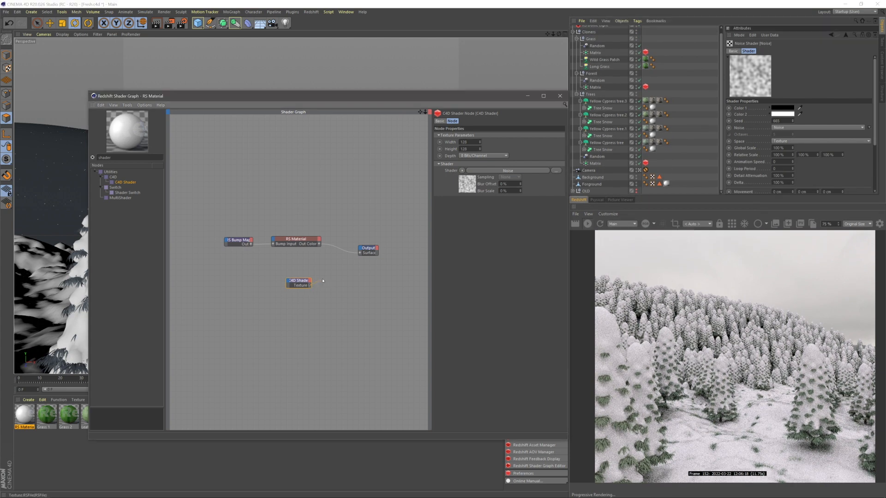
{"action": "left_click_drag", "start_coordinate": [360, 255], "coordinate": [363, 254]}
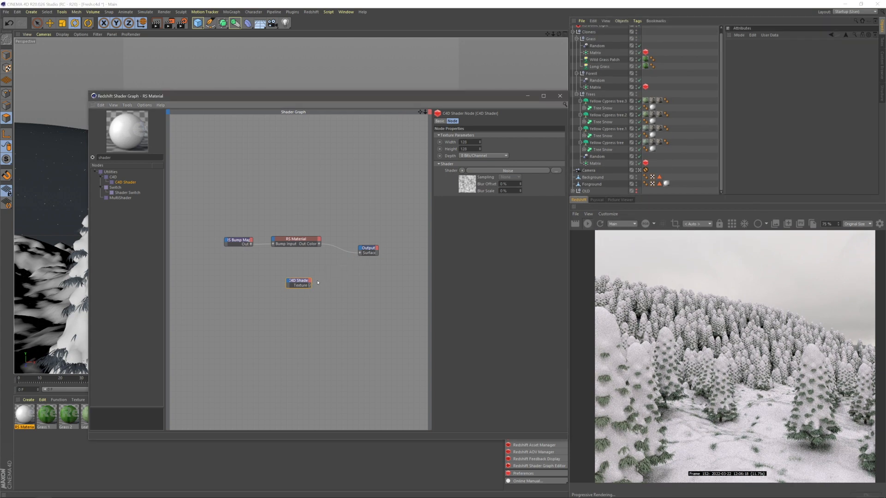
- Add a Texture node fed by the C4D Shader through its Tex0 input and wire it to the Output surface as a preview
{"action": "double_click", "coordinate": [104, 157]}
{"action": "type", "text": "textu"}
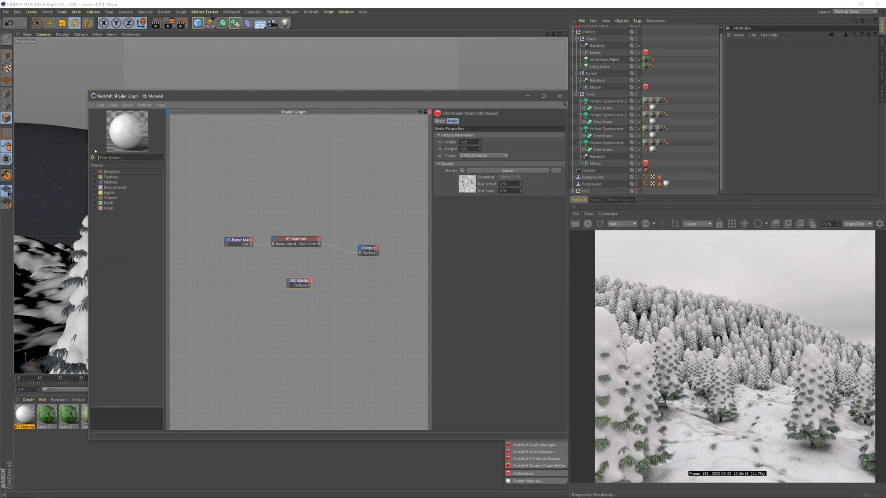
{"action": "key", "text": "BackSpace"}
{"action": "key", "text": "BackSpace"}
{"action": "left_click_drag", "start_coordinate": [116, 177], "coordinate": [336, 284]}
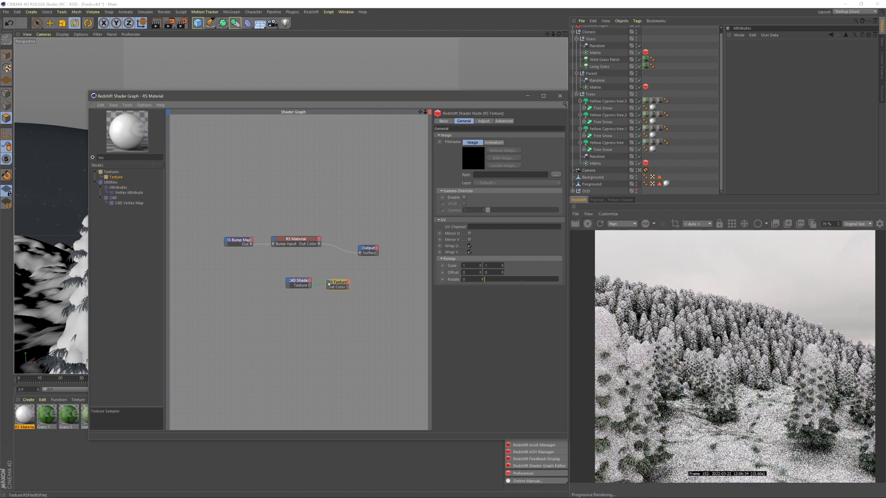
{"action": "left_click", "coordinate": [329, 284]}
{"action": "mouse_move", "coordinate": [355, 294]}
{"action": "left_click", "coordinate": [378, 294]}
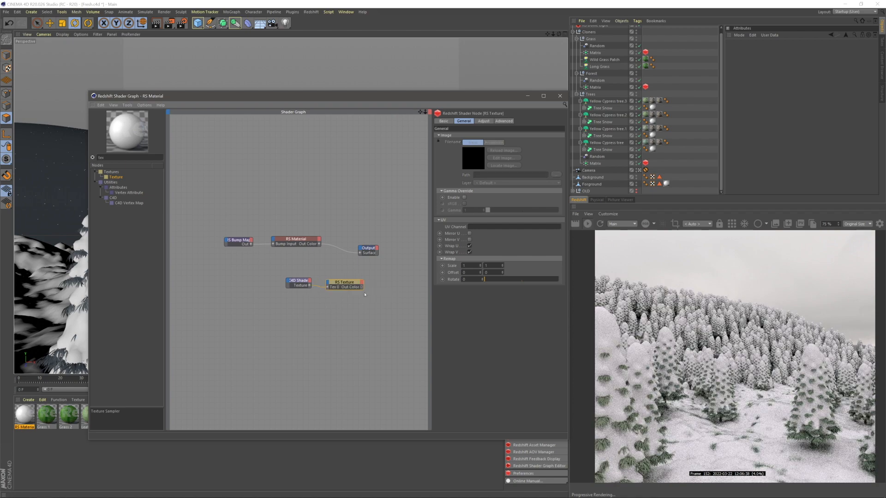
{"action": "left_click_drag", "start_coordinate": [362, 287], "coordinate": [360, 253]}
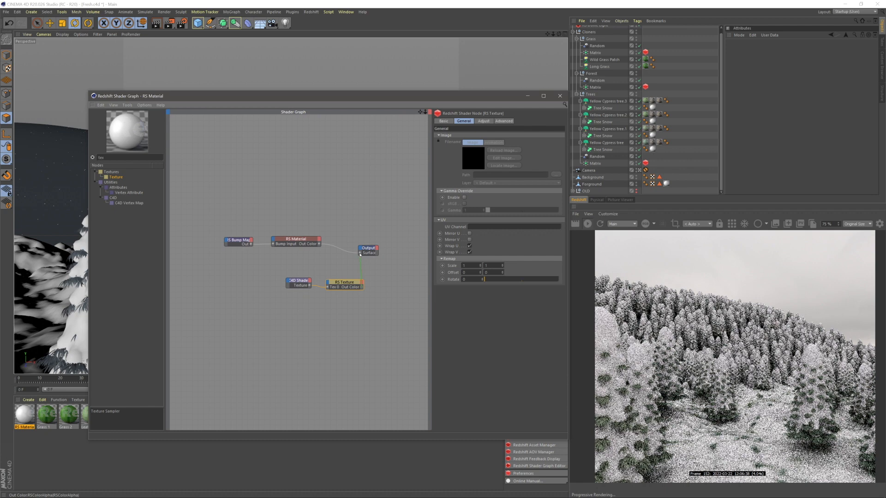
{"action": "left_click", "coordinate": [334, 318]}
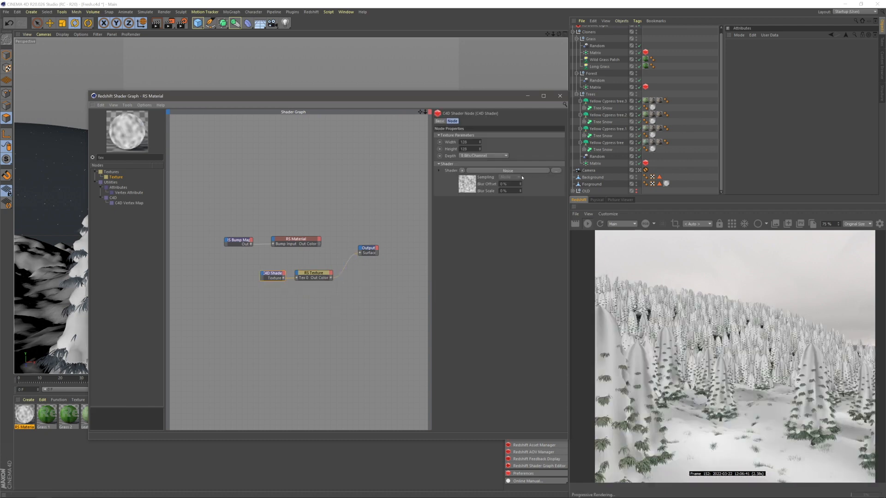
- Reduce the noise shader's global scale through 10%, 1% and 0.1% down to 0.001%
{"action": "left_click", "coordinate": [521, 171]}
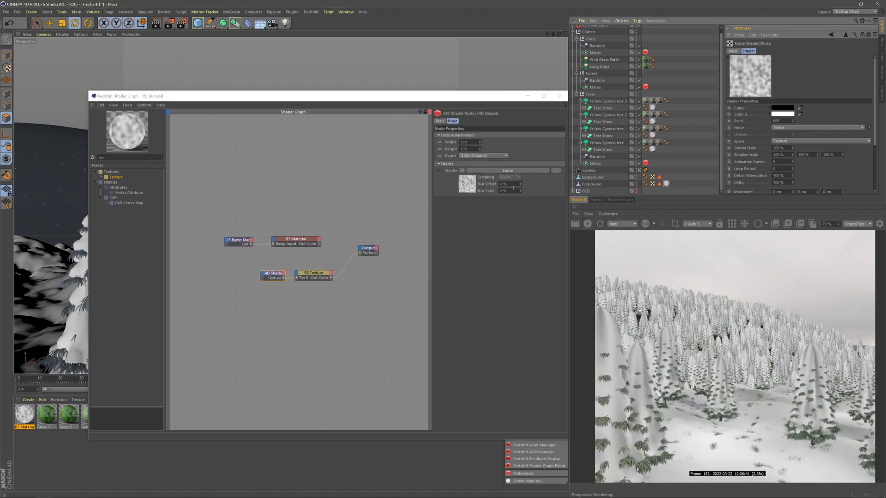
{"action": "double_click", "coordinate": [787, 150]}
{"action": "type", "text": "10"}
{"action": "key", "text": "Return"}
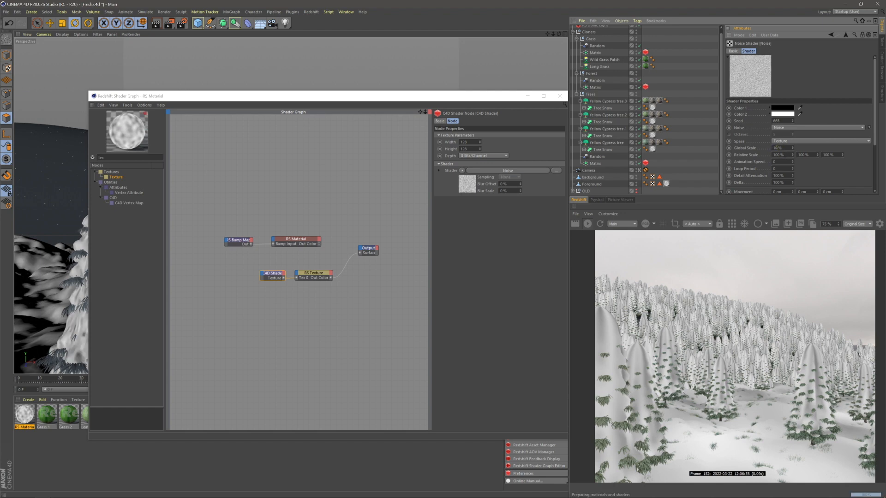
{"action": "double_click", "coordinate": [781, 148]}
{"action": "type", "text": "1"}
{"action": "key", "text": "Return"}
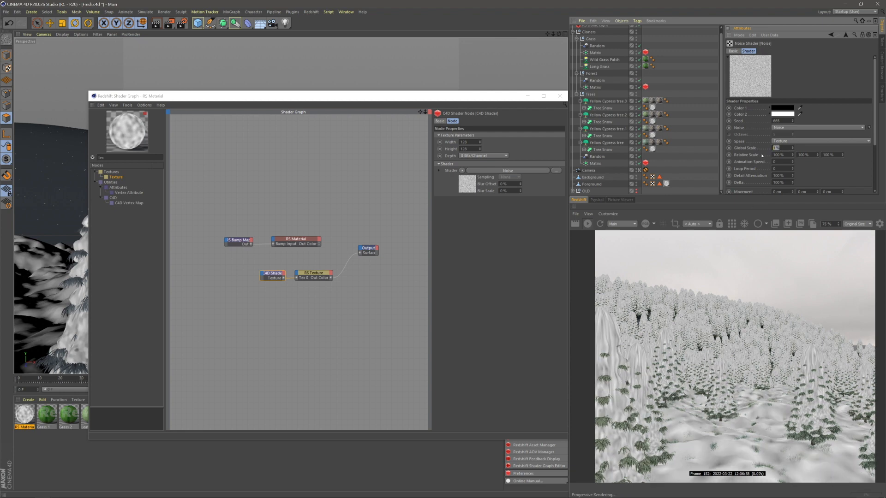
{"action": "type", "text": "0.1"}
{"action": "key", "text": "Return"}
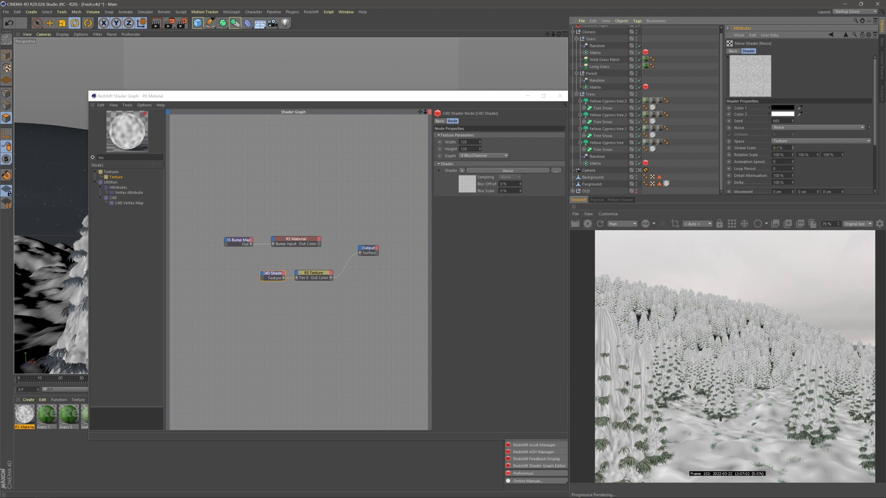
{"action": "type", "text": "0.001"}
{"action": "key", "text": "Return"}
- Set the projection of the Foreground object's snow texture tag to Cubic and check the ground in the render
{"action": "left_click_drag", "start_coordinate": [486, 102], "coordinate": [437, 95]}
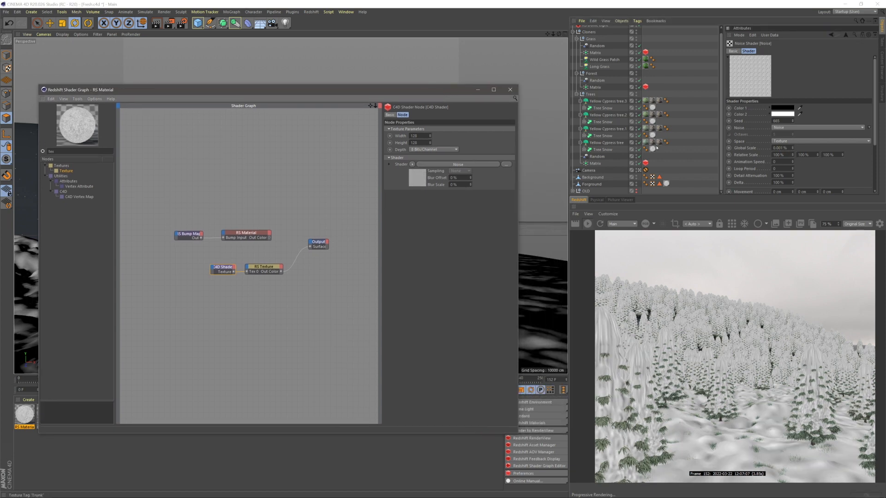
{"action": "left_click", "coordinate": [595, 185]}
{"action": "left_click", "coordinate": [667, 183]}
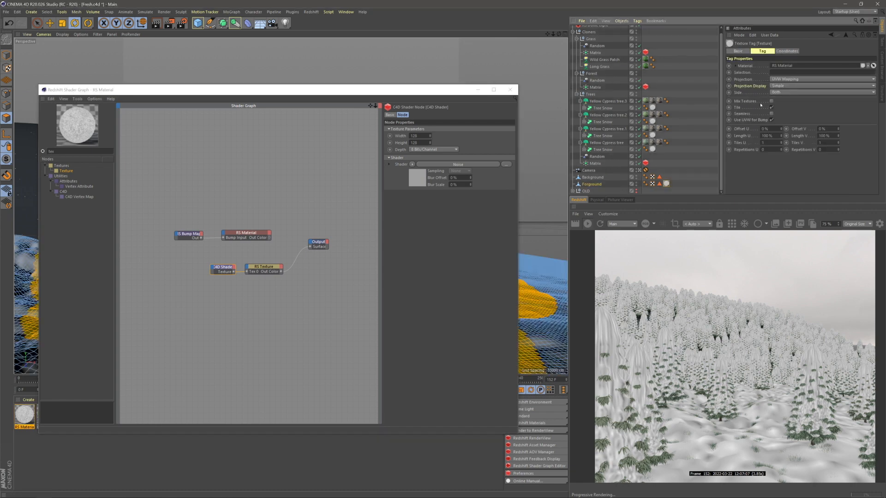
{"action": "left_click", "coordinate": [782, 79]}
{"action": "left_click", "coordinate": [779, 108]}
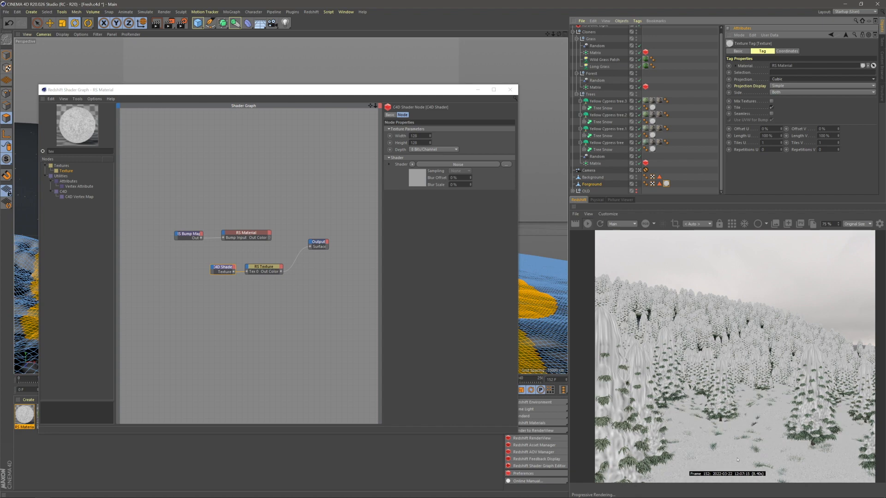
{"action": "scroll", "coordinate": [737, 460], "scroll_direction": "up", "scroll_amount": 8}
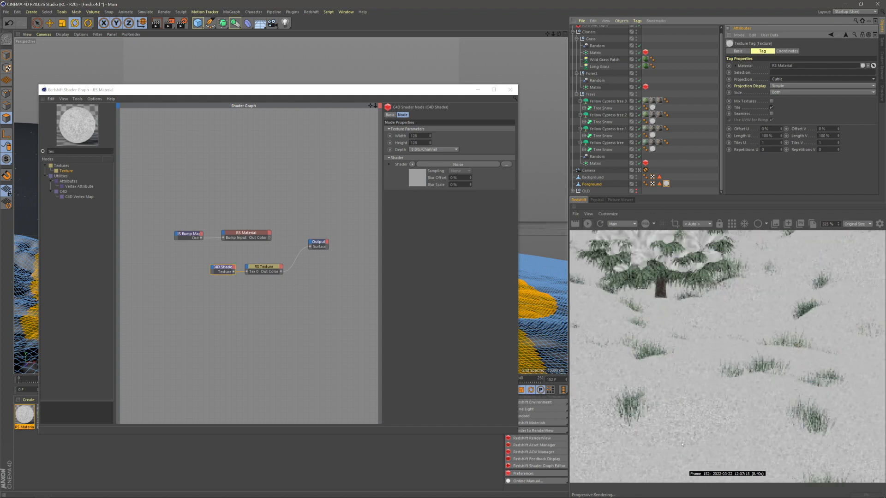
{"action": "scroll", "coordinate": [677, 439], "scroll_direction": "down", "scroll_amount": 7}
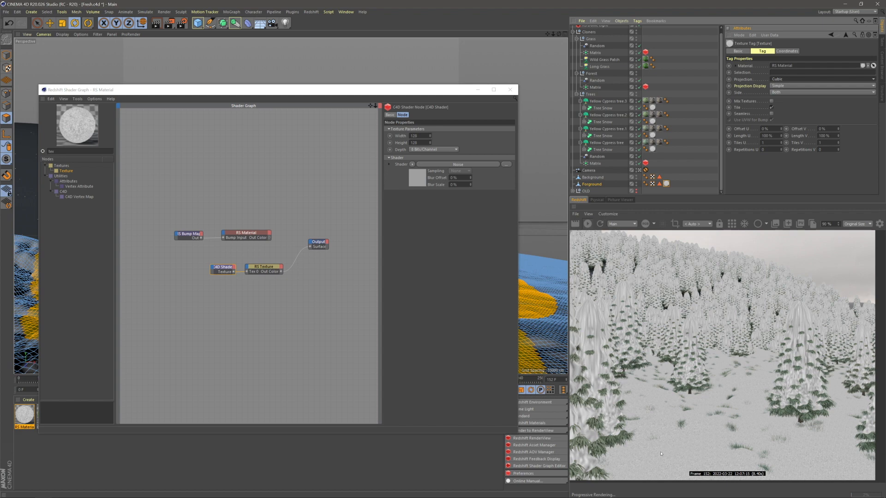
{"action": "scroll", "coordinate": [661, 454], "scroll_direction": "up", "scroll_amount": 1}
- Insert a Ramp node between the RS Texture and the Output surface, and move its black knot inward to about 28%
{"action": "left_click", "coordinate": [298, 311]}
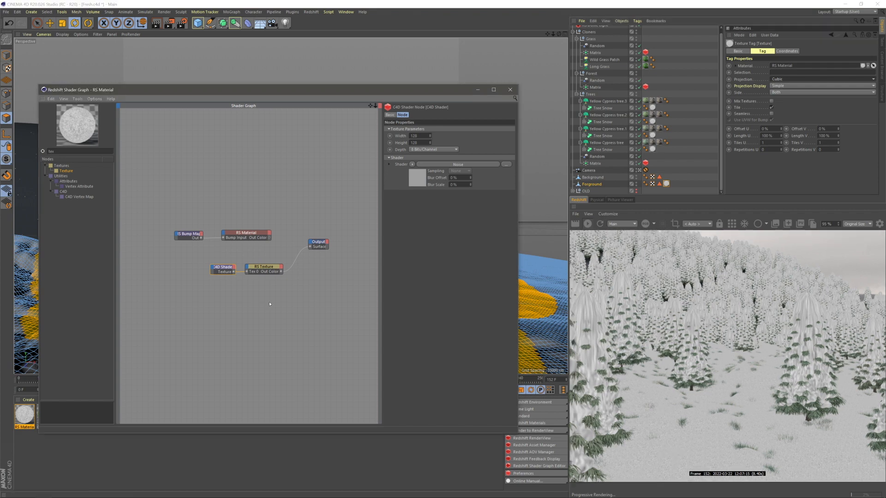
{"action": "middle_click_drag", "start_coordinate": [261, 287], "coordinate": [301, 288]}
{"action": "left_click_drag", "start_coordinate": [252, 295], "coordinate": [209, 268]}
{"action": "left_click", "coordinate": [42, 151]}
{"action": "type", "text": "ramp"}
{"action": "left_click_drag", "start_coordinate": [65, 171], "coordinate": [351, 248]}
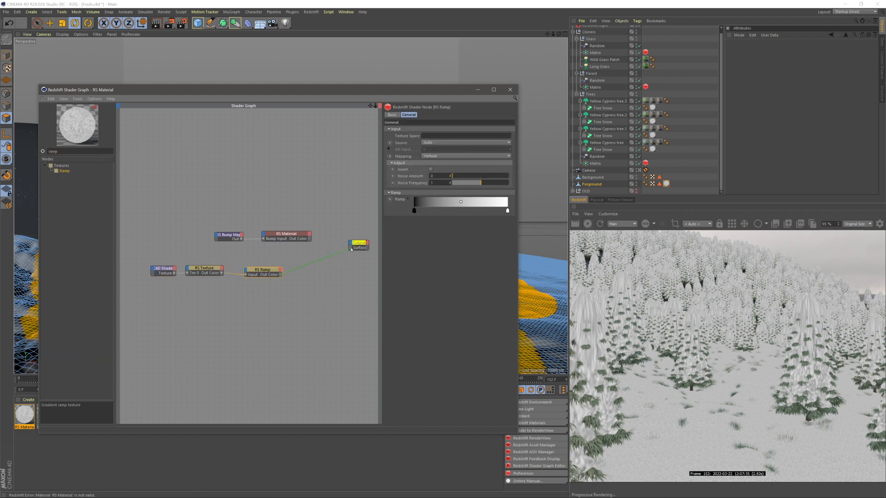
{"action": "left_click", "coordinate": [263, 271]}
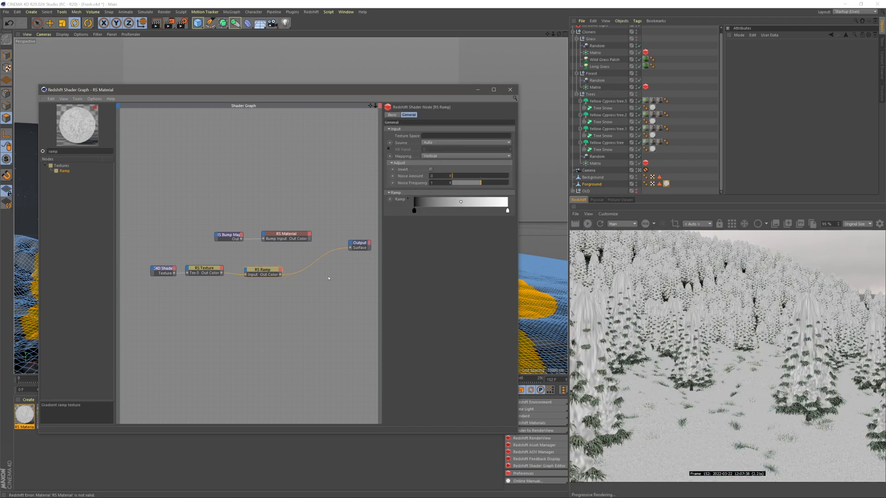
{"action": "left_click_drag", "start_coordinate": [417, 214], "coordinate": [444, 213]}
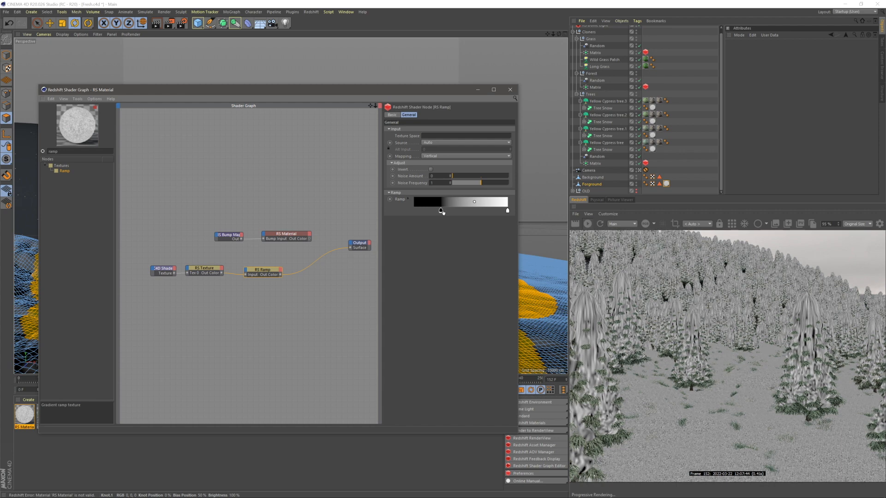
- Connect the Ramp to the Bump Map's texture input and reconnect the RS Material to the Output surface
{"action": "left_click_drag", "start_coordinate": [341, 334], "coordinate": [147, 262]}
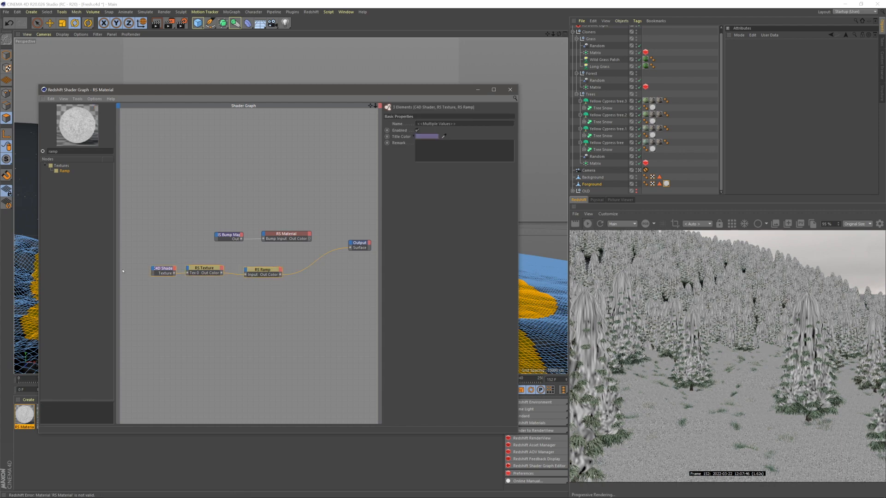
{"action": "left_click_drag", "start_coordinate": [263, 272], "coordinate": [230, 238]}
{"action": "left_click", "coordinate": [317, 273]}
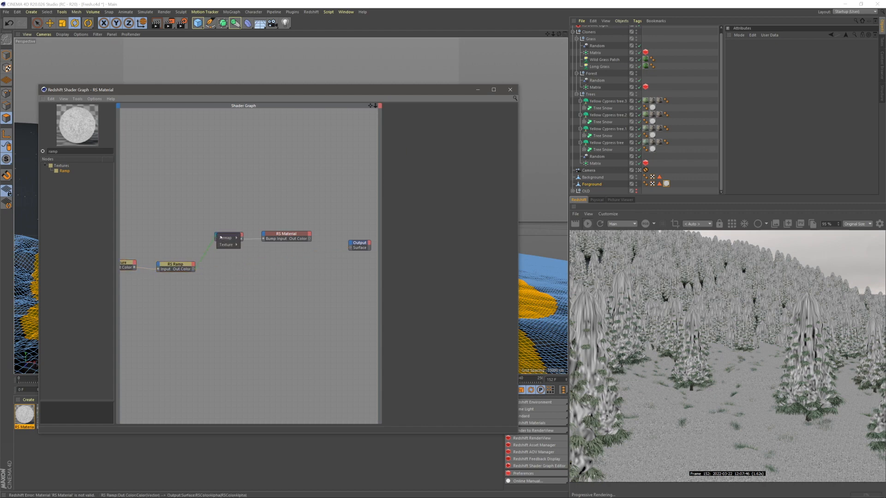
{"action": "left_click", "coordinate": [238, 245]}
{"action": "middle_click_drag", "start_coordinate": [227, 284], "coordinate": [331, 290]}
{"action": "left_click_drag", "start_coordinate": [160, 309], "coordinate": [286, 246]}
{"action": "left_click", "coordinate": [296, 273]}
{"action": "middle_click_drag", "start_coordinate": [297, 274], "coordinate": [188, 270]}
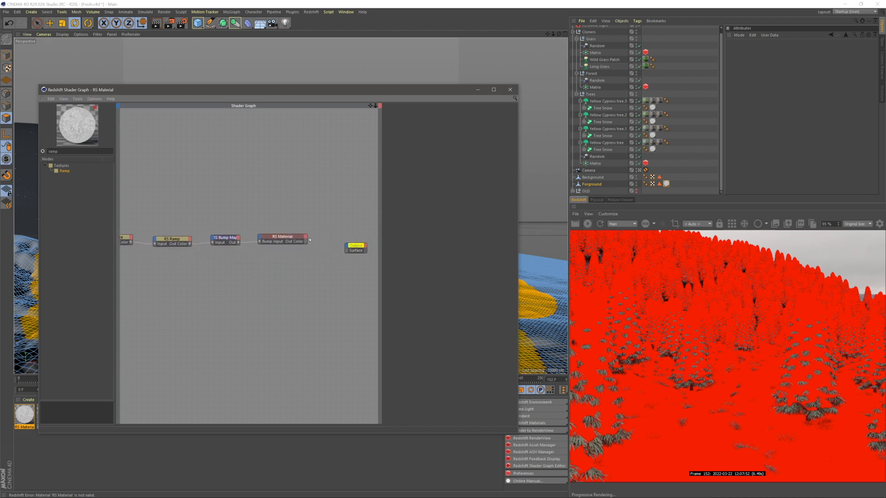
{"action": "left_click_drag", "start_coordinate": [347, 253], "coordinate": [347, 252]}
- Place the render region over the foreground snow and inspect the bump detail up close
{"action": "left_click_drag", "start_coordinate": [723, 353], "coordinate": [722, 463]}
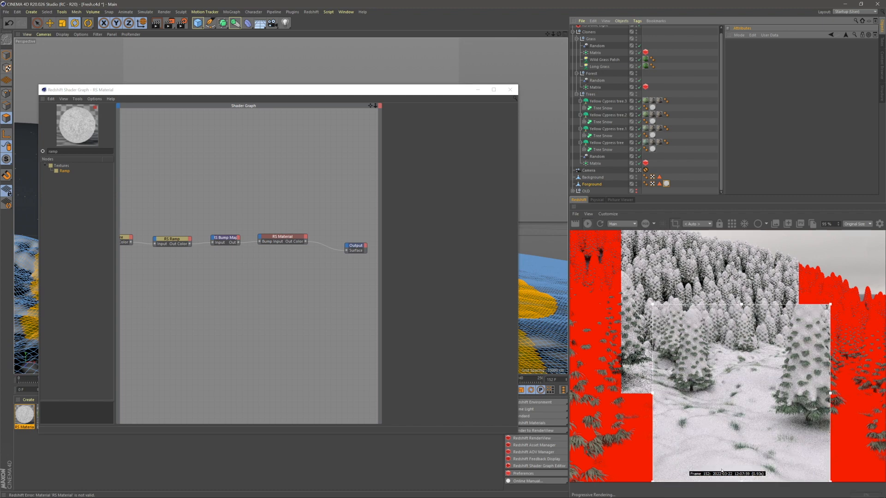
{"action": "scroll", "coordinate": [696, 418], "scroll_direction": "up", "scroll_amount": 5}
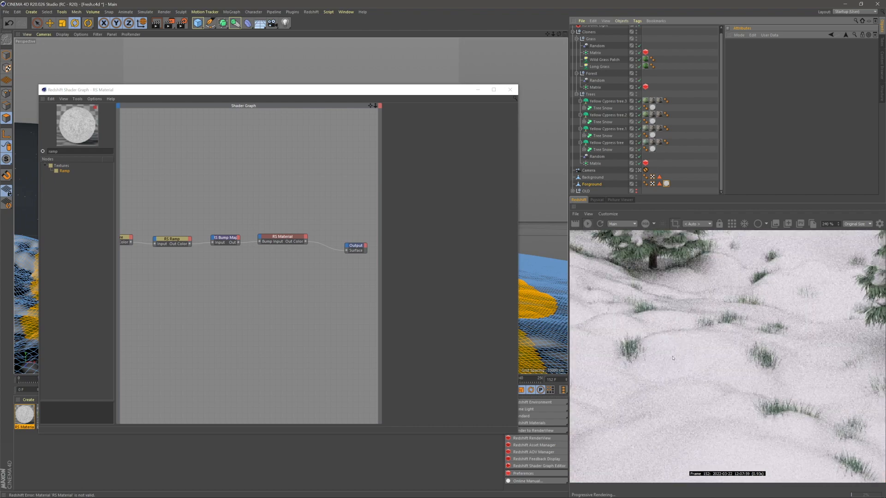
{"action": "scroll", "coordinate": [719, 448], "scroll_direction": "down", "scroll_amount": 3}
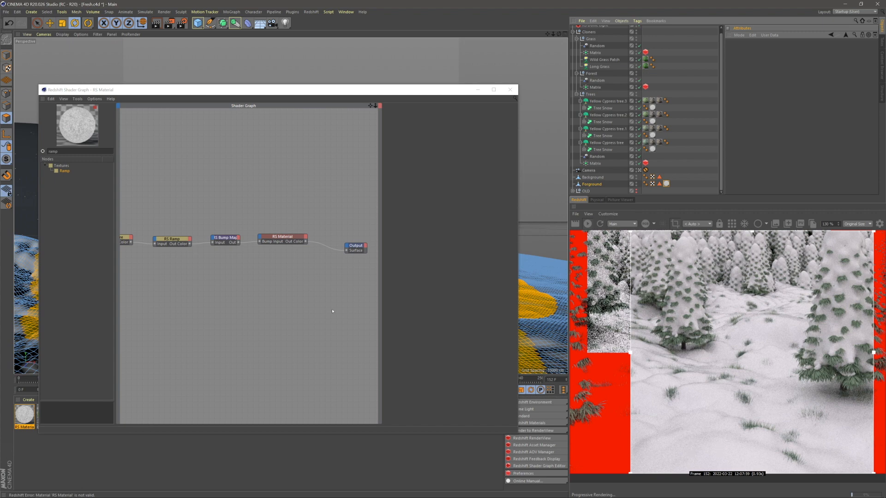
- Duplicate the C4D Shader, Texture and Ramp chain and wire the copied Ramp to the Output surface
{"action": "middle_click_drag", "start_coordinate": [268, 277], "coordinate": [333, 277]}
{"action": "left_click_drag", "start_coordinate": [124, 209], "coordinate": [240, 266]}
{"action": "key", "text": "ctrl+c"}
{"action": "key", "text": "ctrl+v"}
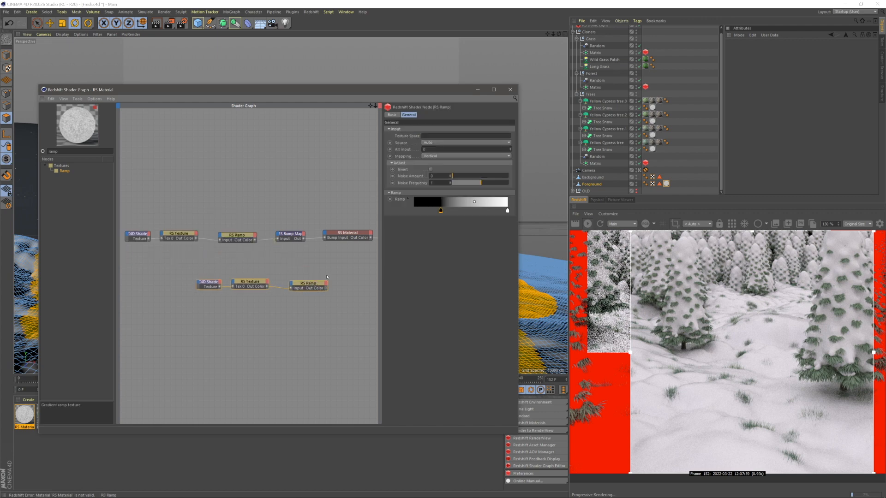
{"action": "middle_click_drag", "start_coordinate": [327, 277], "coordinate": [249, 268]}
{"action": "left_click_drag", "start_coordinate": [248, 279], "coordinate": [325, 239]}
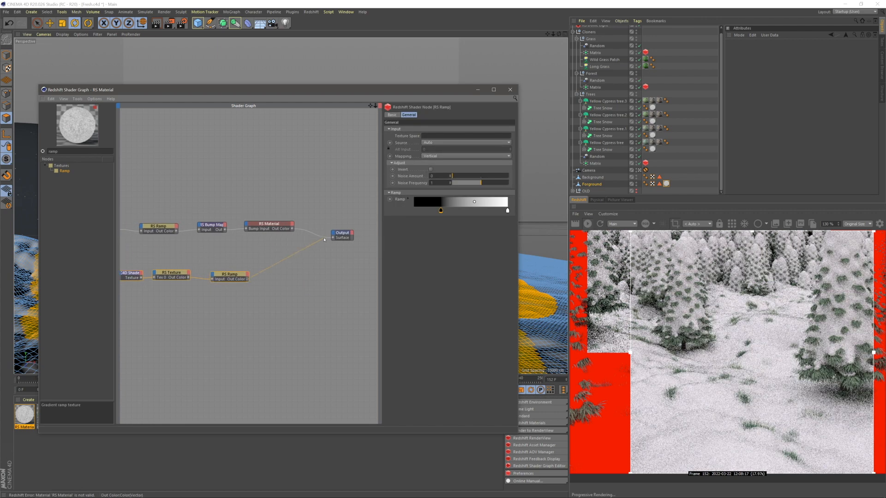
{"action": "left_click_drag", "start_coordinate": [332, 241], "coordinate": [333, 238]}
{"action": "left_click", "coordinate": [282, 263]}
- Set the global scale of the noise in the duplicated C4D Shader node to 0.05%
{"action": "middle_click_drag", "start_coordinate": [185, 280], "coordinate": [232, 277]}
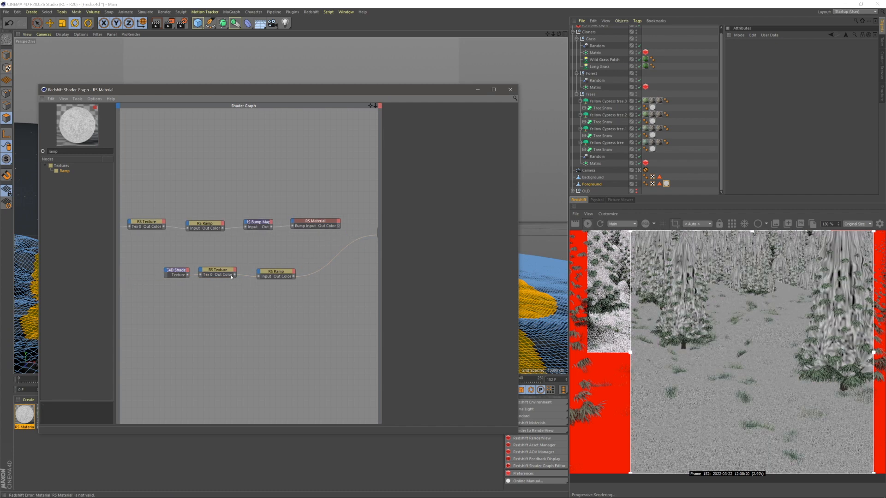
{"action": "left_click", "coordinate": [179, 271]}
{"action": "left_click", "coordinate": [443, 165]}
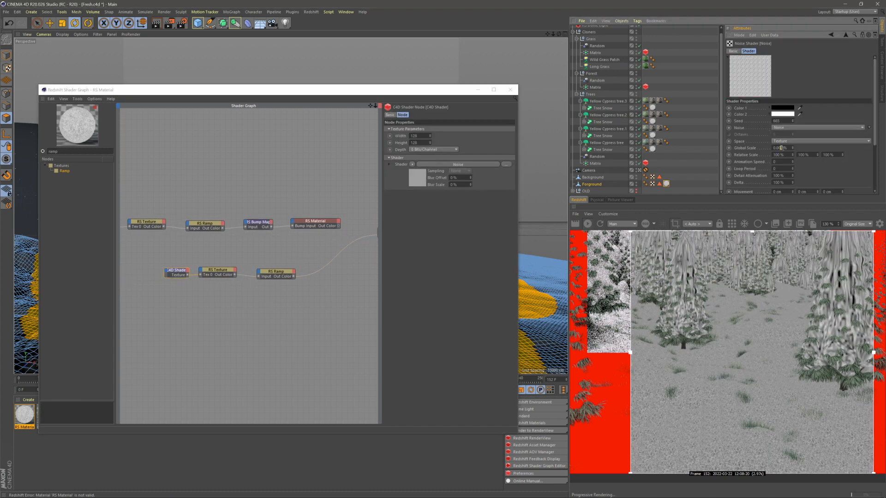
{"action": "type", "text": "5"}
{"action": "key", "text": "Return"}
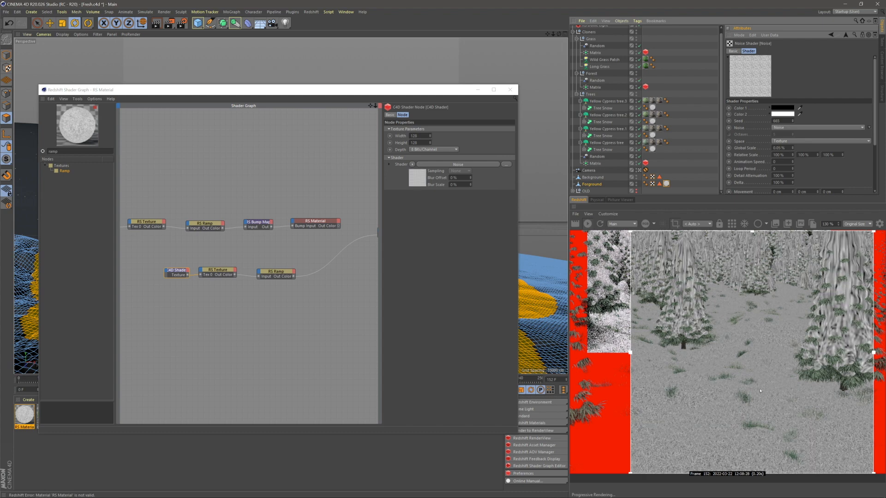
- Shift the black and white knots of the duplicated Ramp toward its black end to brighten the noise
{"action": "left_click", "coordinate": [294, 292]}
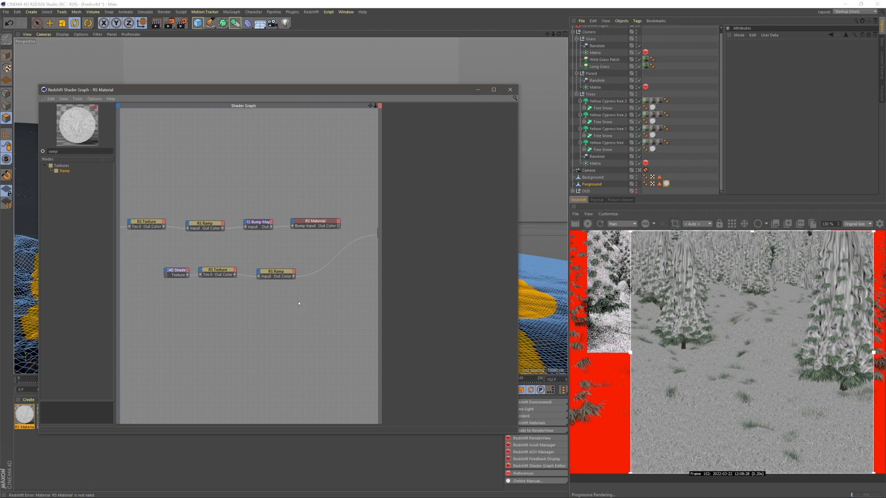
{"action": "middle_click_drag", "start_coordinate": [297, 300], "coordinate": [282, 298]}
{"action": "left_click", "coordinate": [261, 270]}
{"action": "left_click_drag", "start_coordinate": [441, 211], "coordinate": [426, 211]}
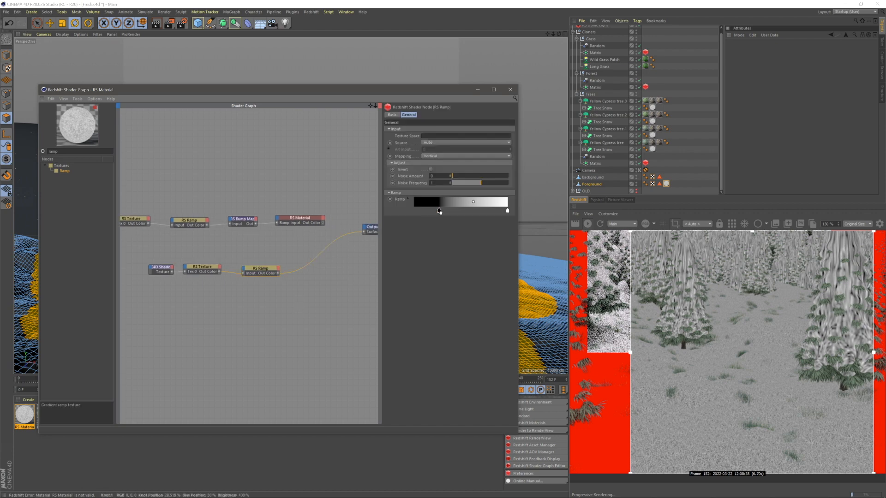
{"action": "left_click_drag", "start_coordinate": [427, 211], "coordinate": [423, 211]}
{"action": "left_click_drag", "start_coordinate": [507, 211], "coordinate": [492, 212]}
- Wire the duplicated Ramp to the RS Material's reflection roughness input and connect the RS Material to the Output surface
{"action": "middle_click_drag", "start_coordinate": [162, 295], "coordinate": [184, 297]}
{"action": "left_click_drag", "start_coordinate": [183, 297], "coordinate": [251, 260]}
{"action": "middle_click_drag", "start_coordinate": [372, 263], "coordinate": [341, 263]}
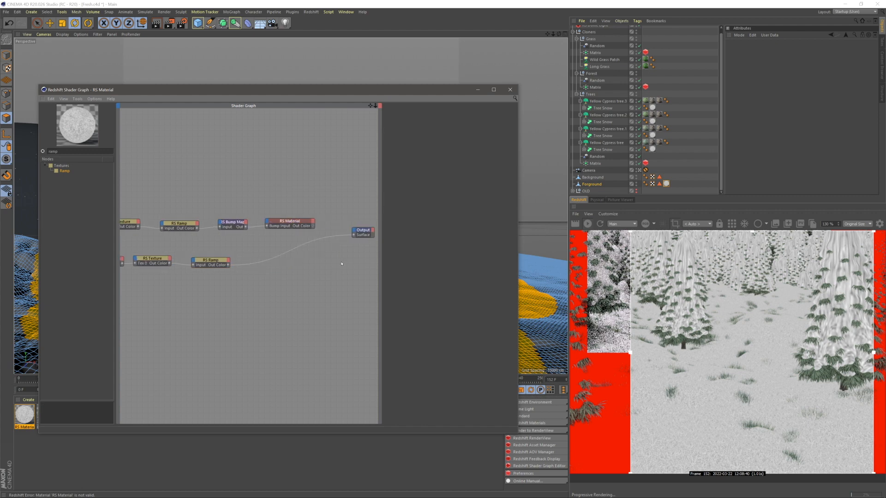
{"action": "left_click", "coordinate": [271, 221]}
{"action": "mouse_move", "coordinate": [296, 239]}
{"action": "left_click", "coordinate": [392, 254]}
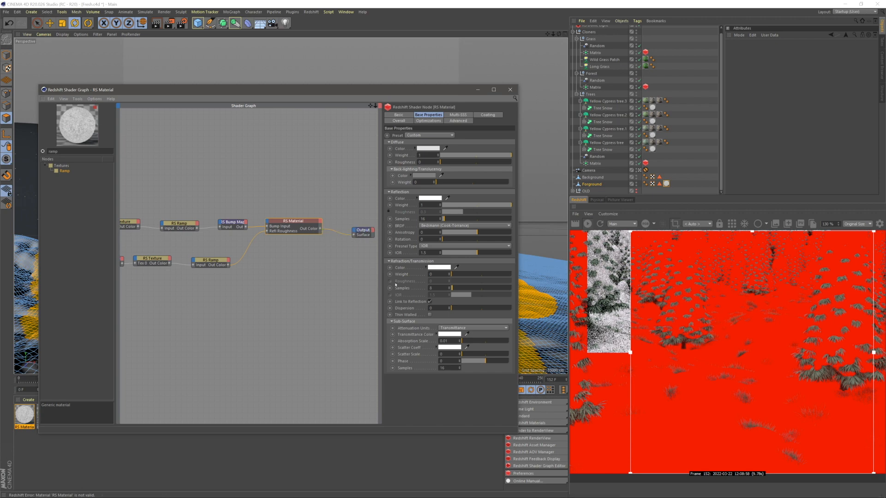
- Examine the rendered foreground snow, then place the render region around the large snowy tree and inspect it up close
{"action": "left_click", "coordinate": [675, 457]}
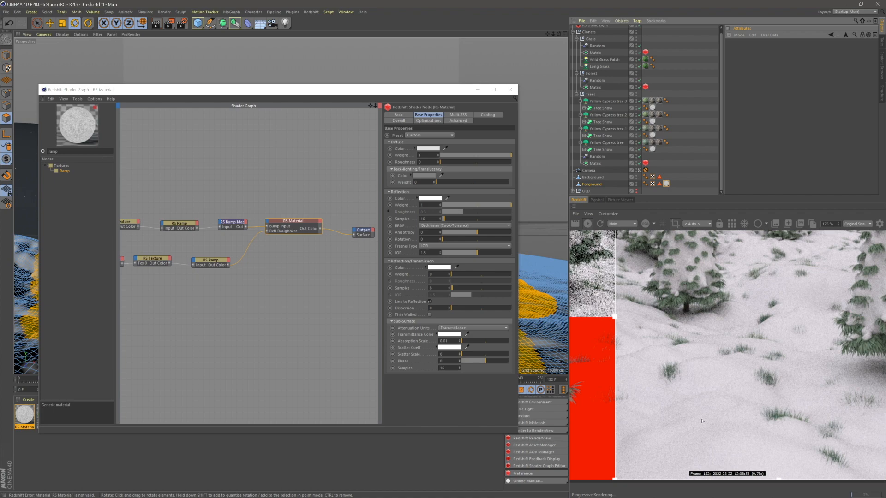
{"action": "scroll", "coordinate": [729, 383], "scroll_direction": "down", "scroll_amount": 3}
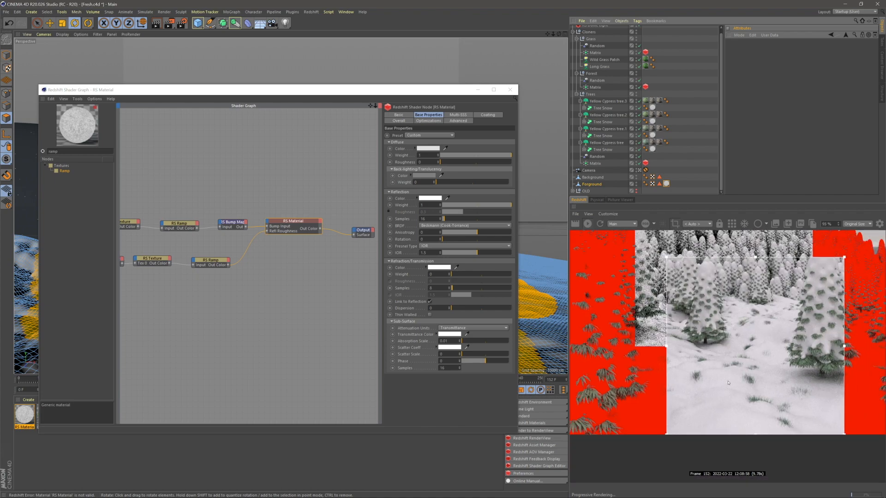
{"action": "scroll", "coordinate": [718, 330], "scroll_direction": "up", "scroll_amount": 2}
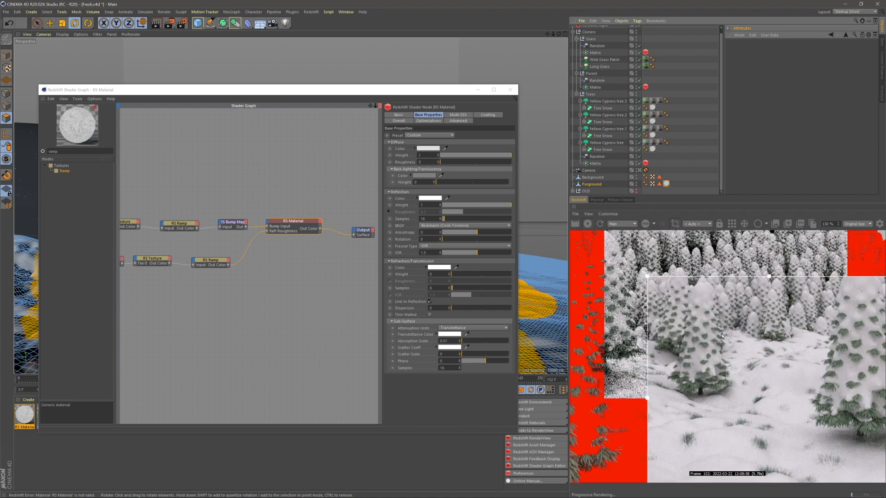
{"action": "scroll", "coordinate": [730, 323], "scroll_direction": "down", "scroll_amount": 3}
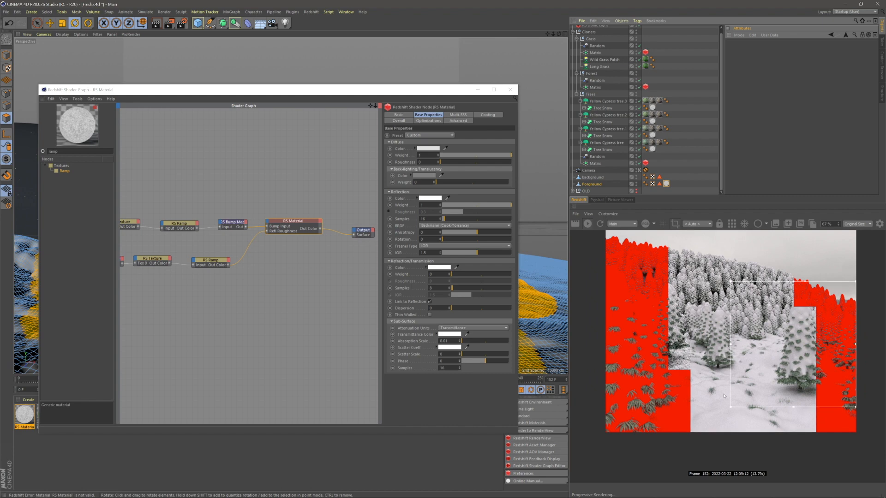
{"action": "left_click_drag", "start_coordinate": [836, 396], "coordinate": [775, 283]}
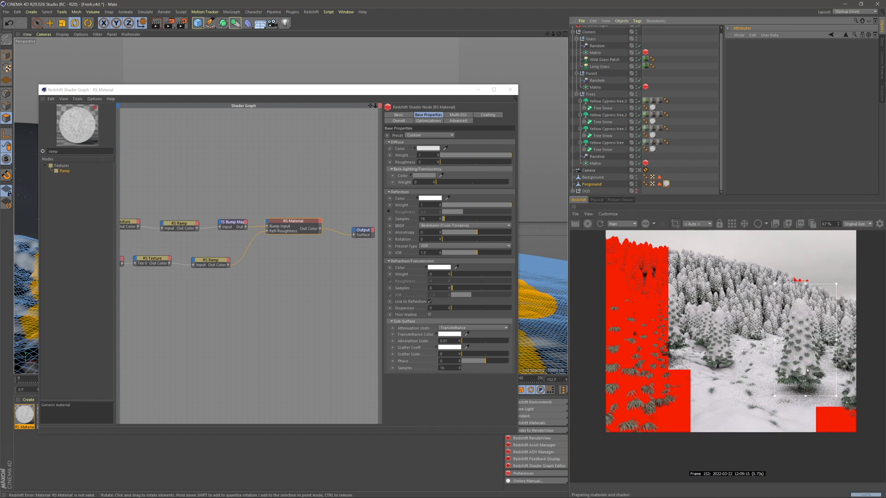
{"action": "scroll", "coordinate": [811, 368], "scroll_direction": "up", "scroll_amount": 2}
{"action": "scroll", "coordinate": [702, 334], "scroll_direction": "up", "scroll_amount": 2}
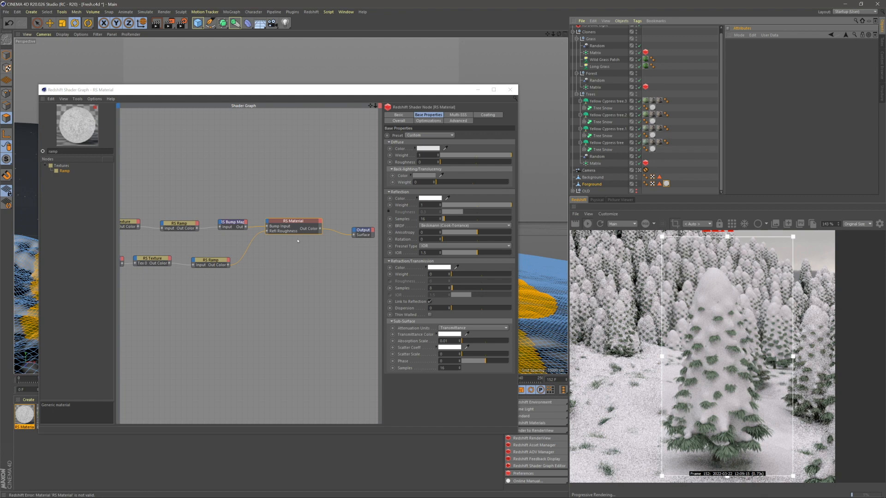
- Wire the bump chain's Ramp directly to the Output surface to preview the noise on the trees, and close the shader graph
{"action": "left_click", "coordinate": [211, 229]}
{"action": "left_click_drag", "start_coordinate": [211, 230], "coordinate": [355, 236]}
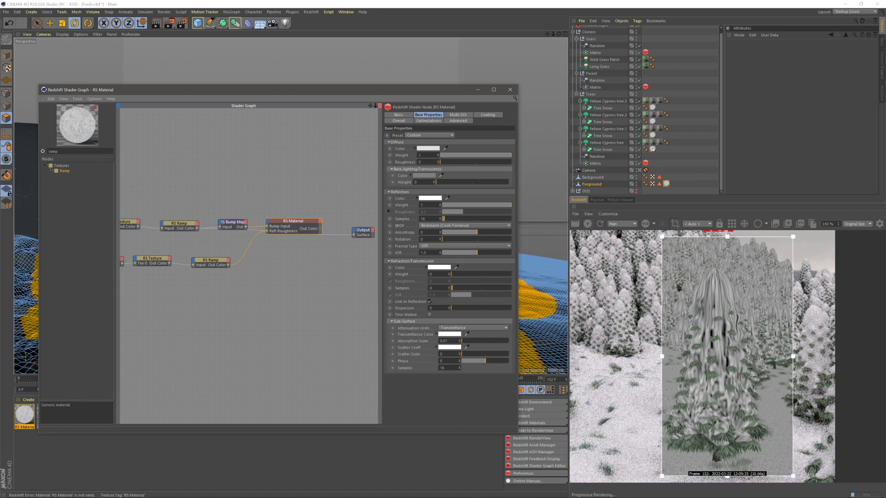
{"action": "left_click_drag", "start_coordinate": [391, 90], "coordinate": [423, 126]}
{"action": "left_click", "coordinate": [544, 122]}
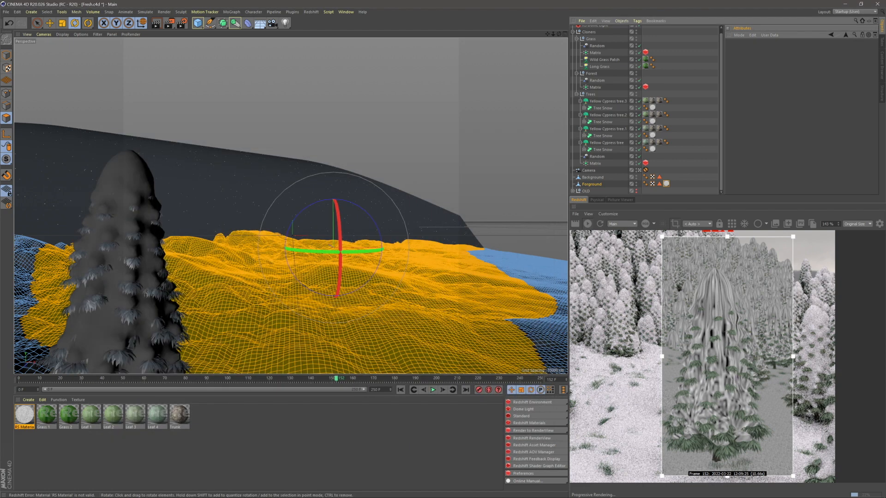
- Frame the whole image in the render view and return the viewport to the scene camera
{"action": "scroll", "coordinate": [702, 356], "scroll_direction": "down", "scroll_amount": 5}
{"action": "left_click", "coordinate": [588, 213]}
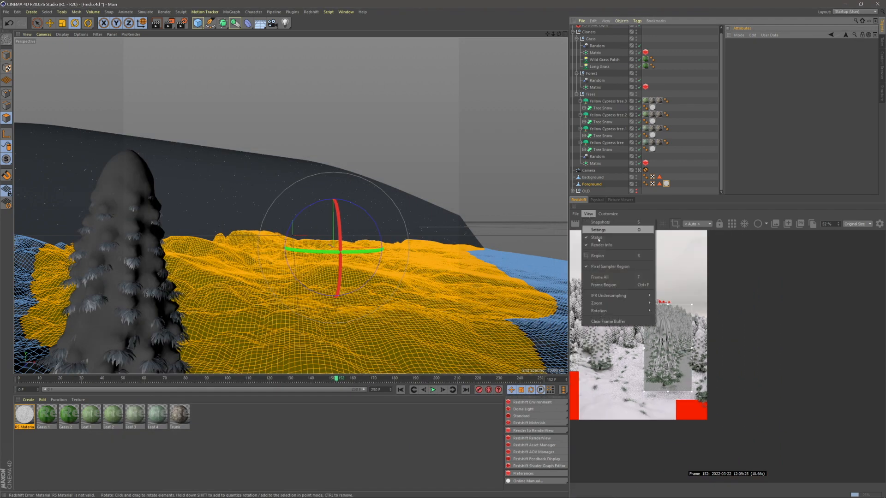
{"action": "left_click", "coordinate": [606, 276]}
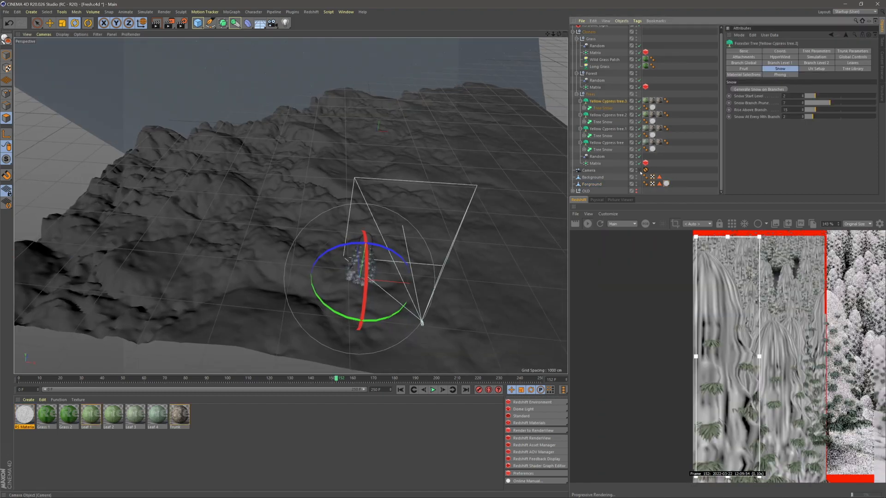
{"action": "left_click", "coordinate": [640, 171]}
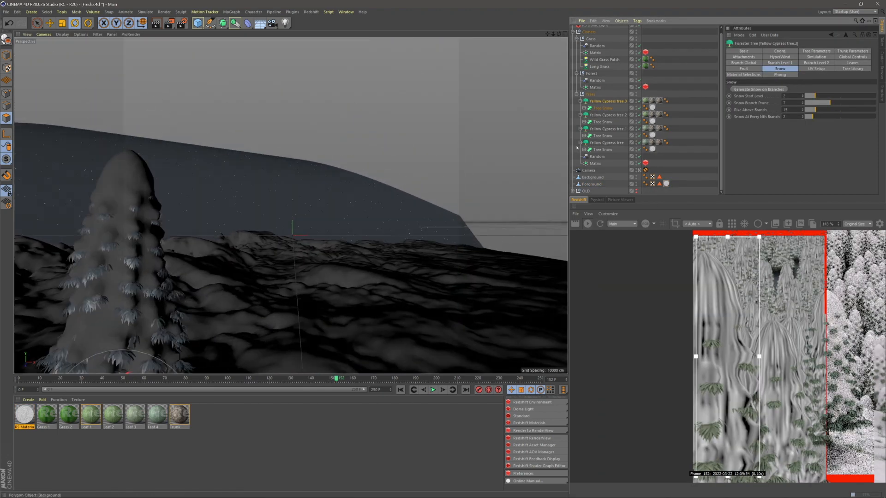
- Set the snow texture tag under Yellow Cypress tree.3 to Cubic projection with 2 tiles in U and V, and check the render
{"action": "left_click", "coordinate": [652, 107]}
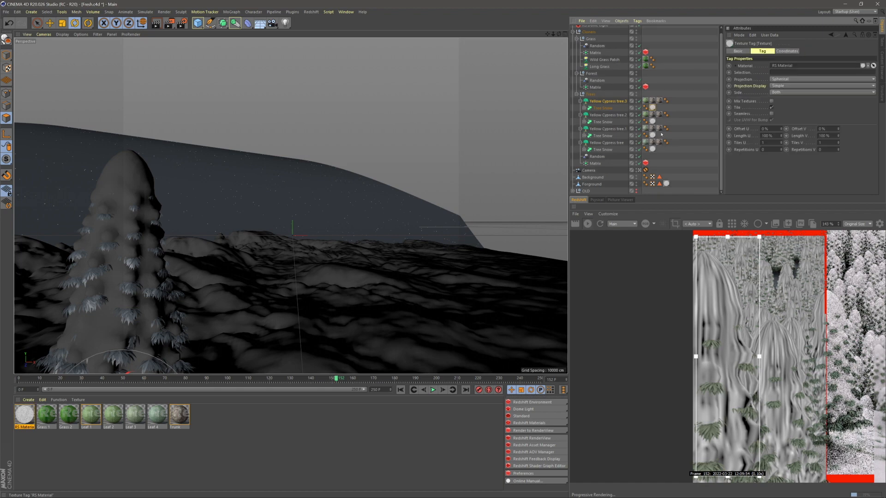
{"action": "left_click", "coordinate": [812, 79]}
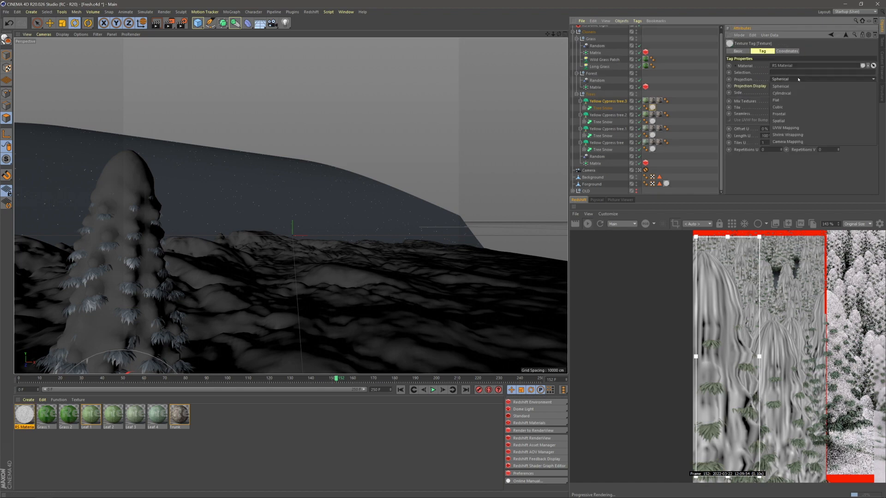
{"action": "left_click", "coordinate": [787, 106]}
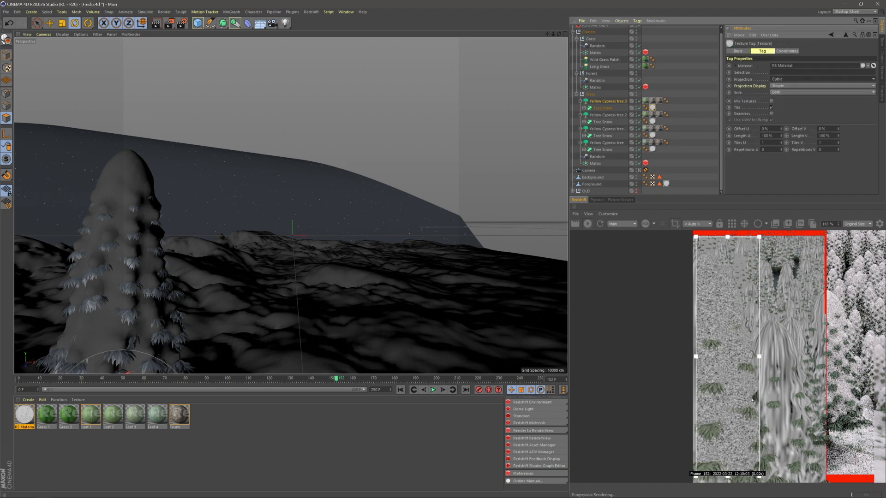
{"action": "scroll", "coordinate": [732, 405], "scroll_direction": "down", "scroll_amount": 2}
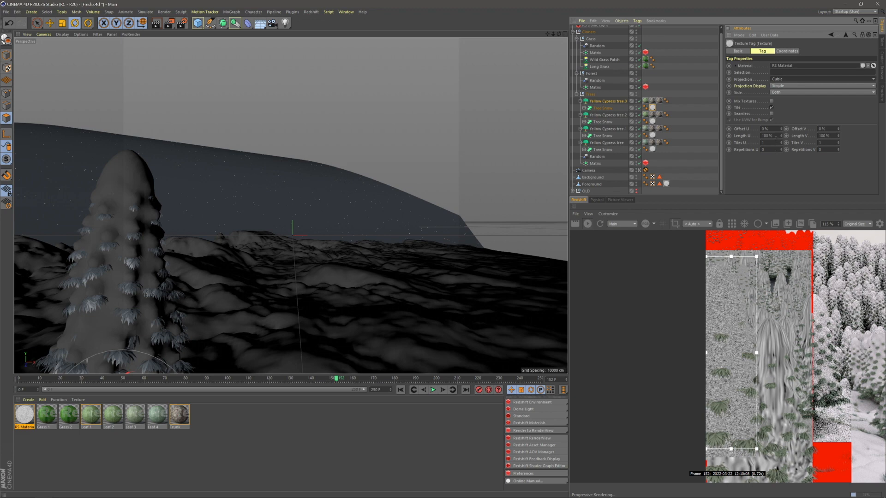
{"action": "left_click", "coordinate": [772, 143]}
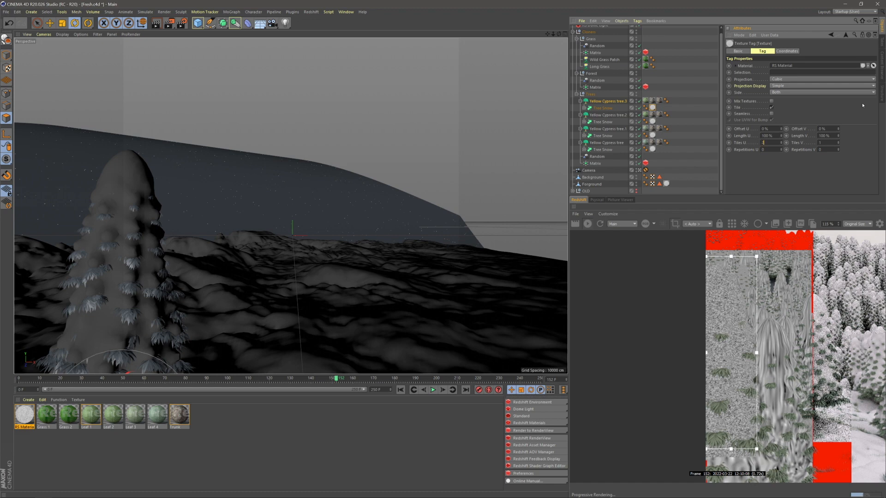
{"action": "type", "text": "2"}
{"action": "key", "text": "Return"}
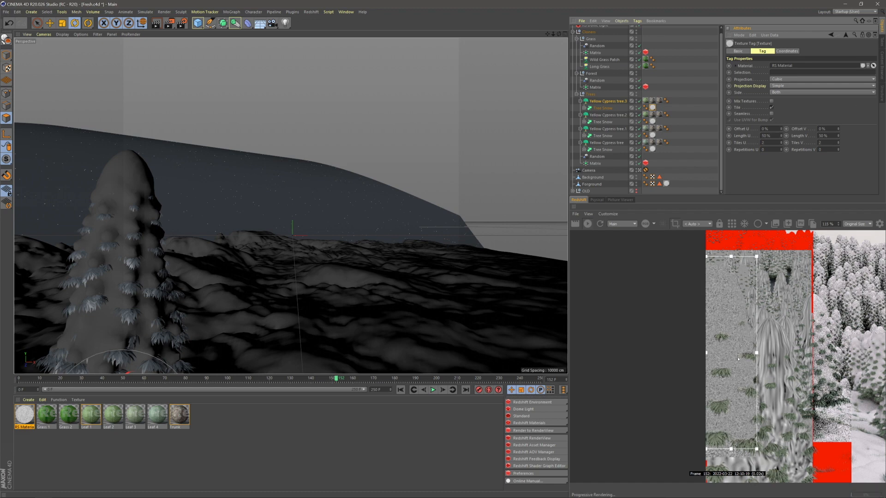
{"action": "scroll", "coordinate": [738, 360], "scroll_direction": "up", "scroll_amount": 4}
{"action": "scroll", "coordinate": [736, 320], "scroll_direction": "down", "scroll_amount": 4}
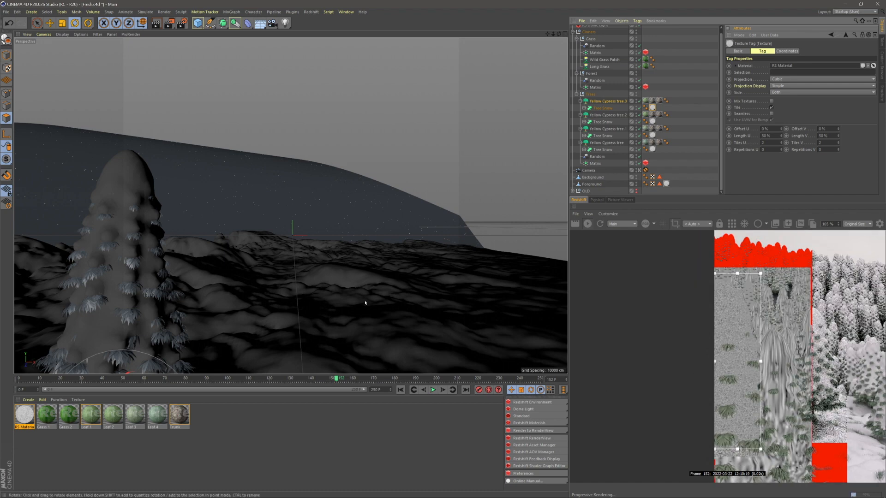
- Set the snow texture tag under Yellow Cypress tree.2 to Cubic projection with 2 tiles in U and V
{"action": "left_click", "coordinate": [822, 79]}
{"action": "left_click", "coordinate": [783, 97]}
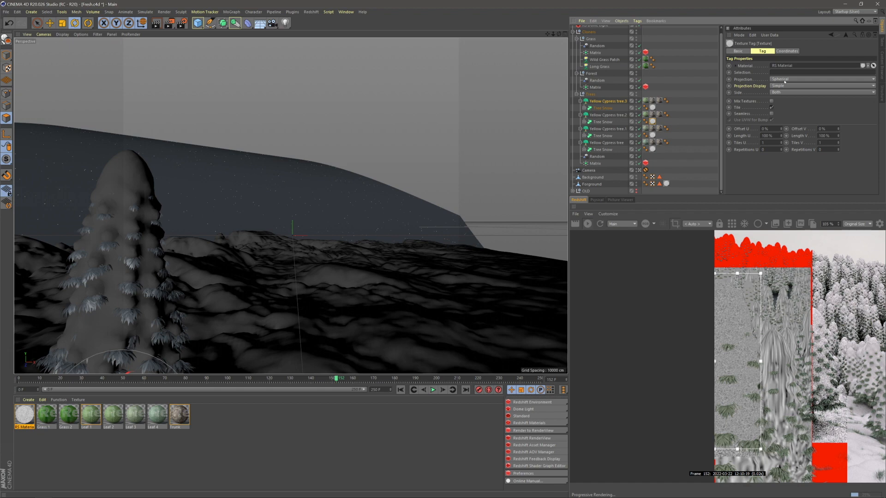
{"action": "left_click", "coordinate": [773, 142]}
{"action": "type", "text": "2"}
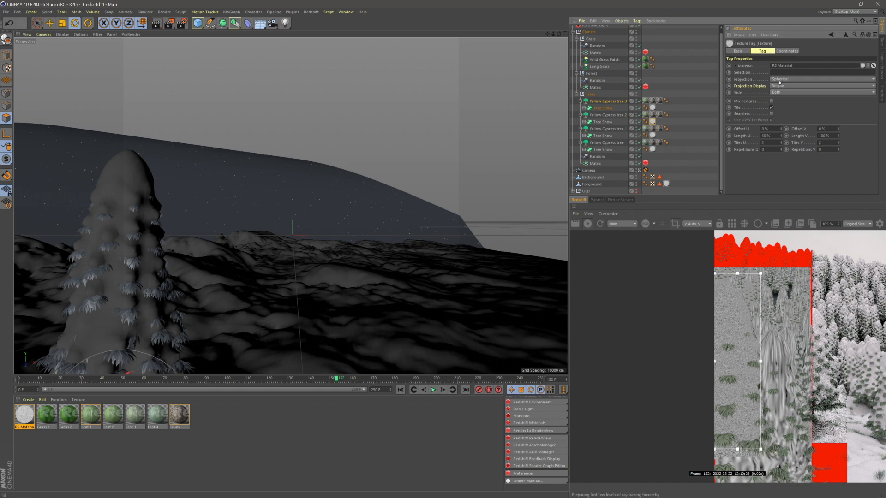
{"action": "left_click", "coordinate": [821, 79]}
{"action": "left_click", "coordinate": [784, 111]}
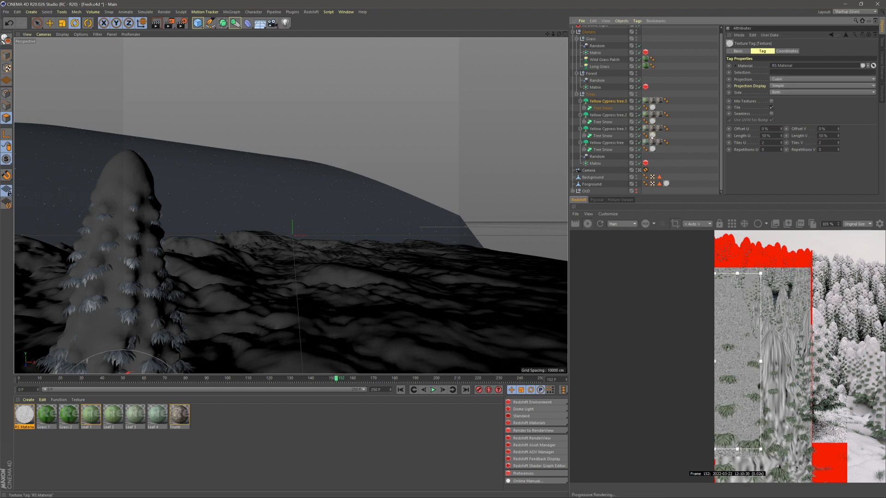
- Set the projection of the snow texture tag under Yellow Cypress tree.1 to Cubic
{"action": "key", "text": "ctrl+z"}
{"action": "left_click", "coordinate": [784, 79]}
{"action": "left_click", "coordinate": [780, 109]}
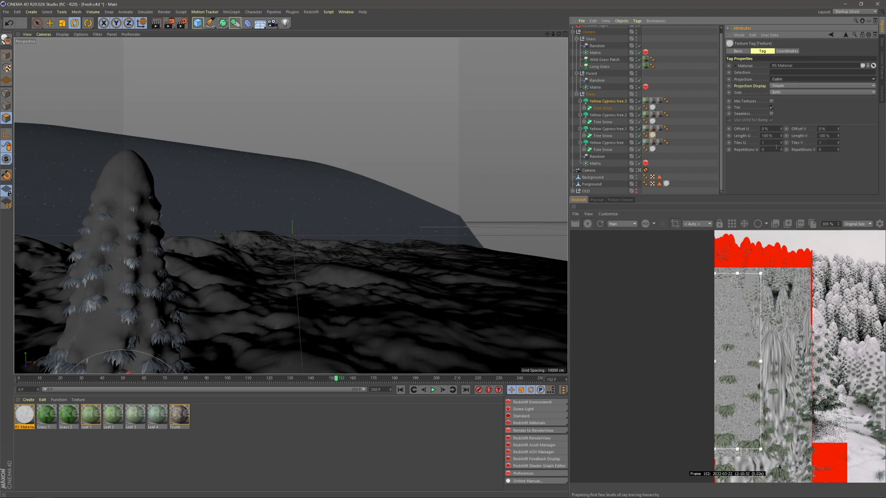
- Set the snow texture tag under the remaining Yellow Cypress tree to Cubic projection with 2 tiles in U
{"action": "left_click", "coordinate": [653, 150]}
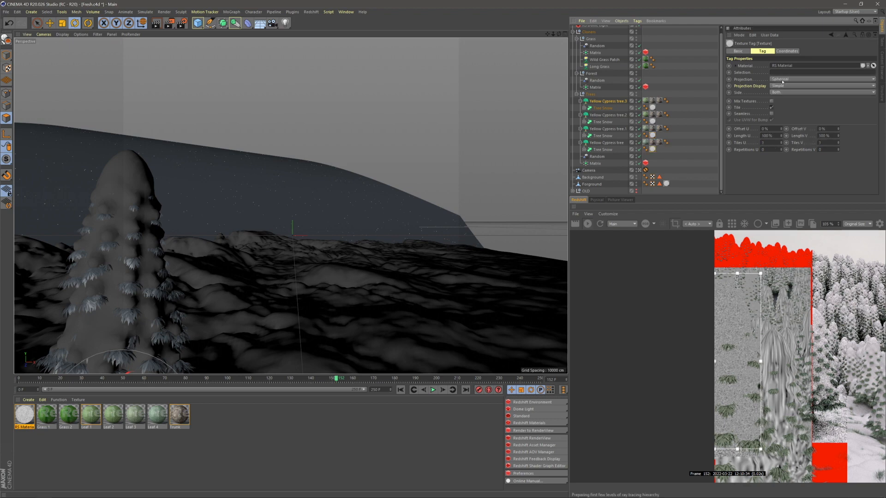
{"action": "left_click", "coordinate": [781, 80]}
{"action": "left_click", "coordinate": [780, 108]}
{"action": "left_click", "coordinate": [763, 142]}
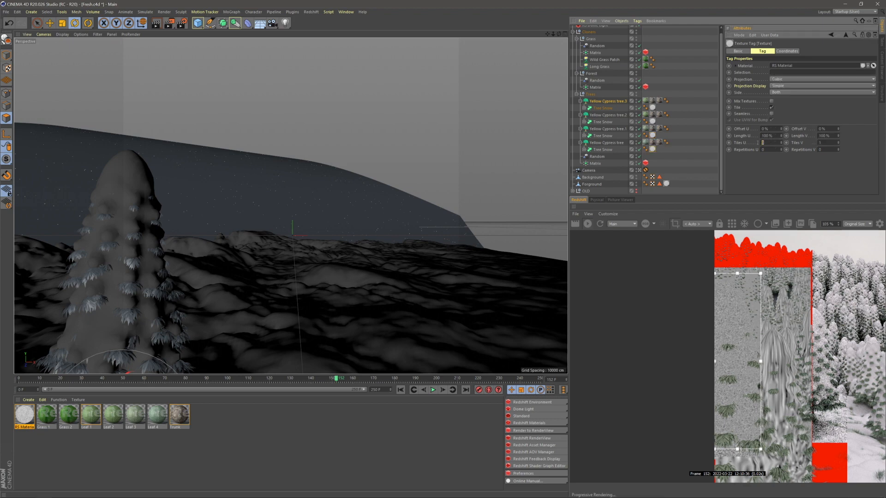
{"action": "type", "text": "2"}
{"action": "key", "text": "Return"}
- Reopen the snow material's shader graph and reconnect the RS Material to the Output surface
{"action": "double_click", "coordinate": [24, 414]}
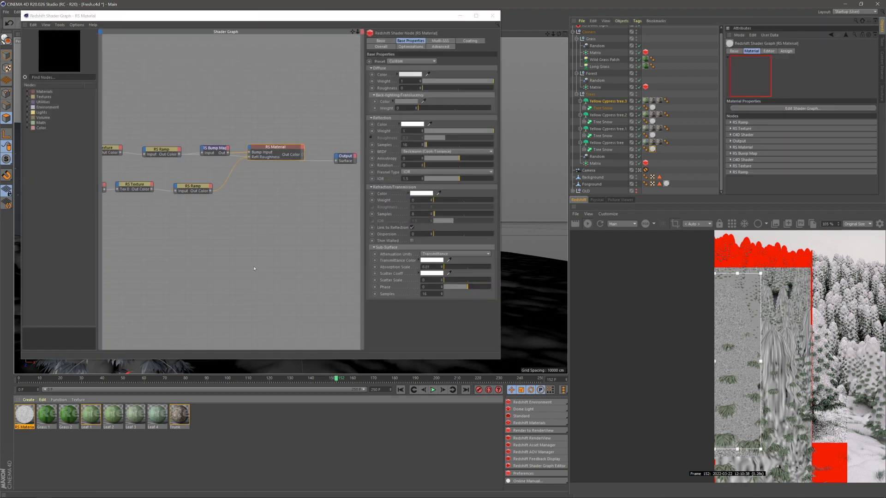
{"action": "left_click_drag", "start_coordinate": [303, 155], "coordinate": [336, 163]}
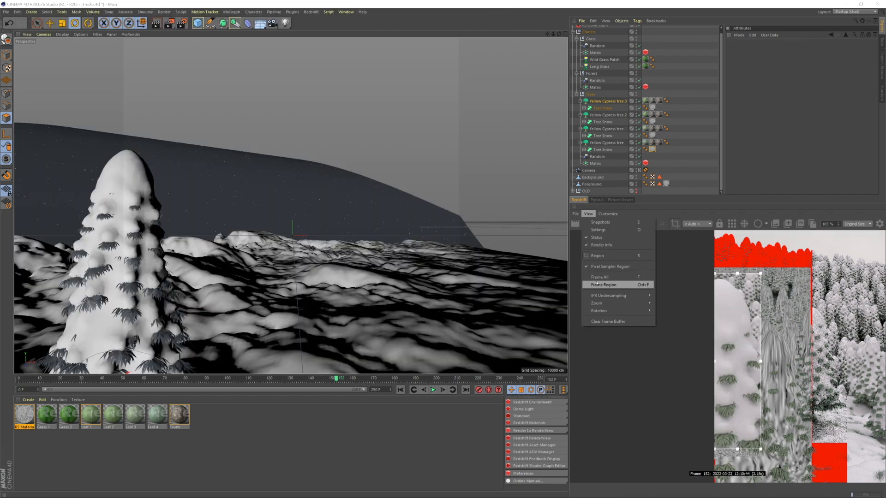
- Frame the entire render, enlarge the render view's panel and examine the full snowy forest
{"action": "left_click", "coordinate": [610, 278]}
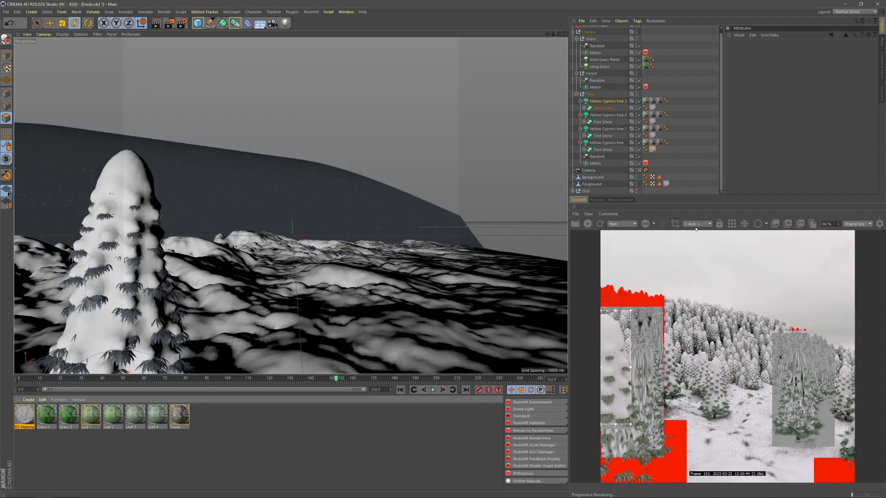
{"action": "left_click_drag", "start_coordinate": [773, 197], "coordinate": [772, 93]}
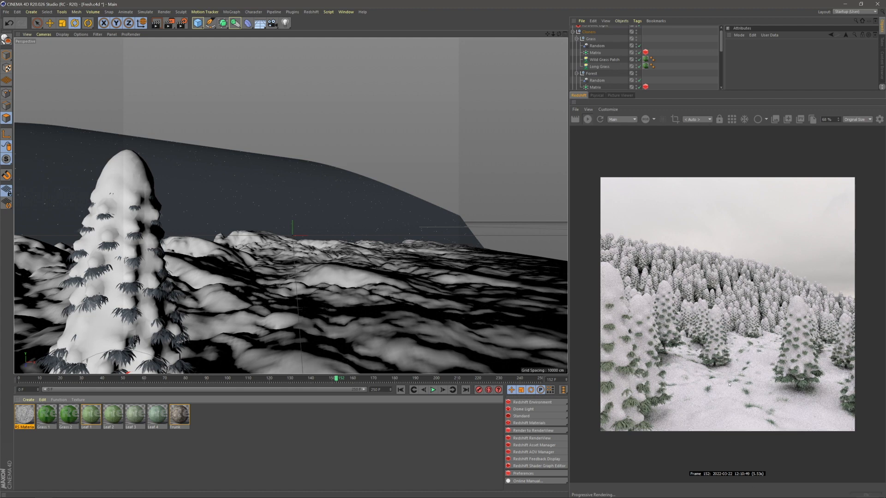
{"action": "scroll", "coordinate": [711, 322], "scroll_direction": "up", "scroll_amount": 2}
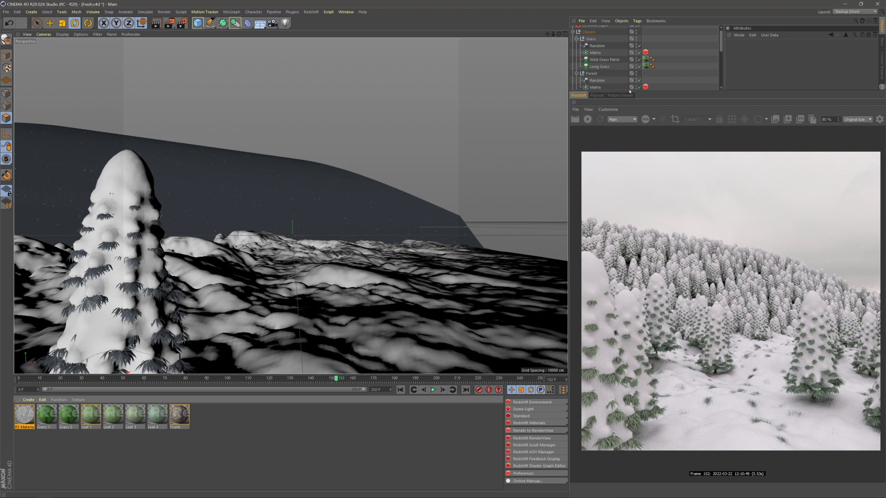
- Save the project and switch to the web browser with Poly Haven's Snowy Hillside 02 page
{"action": "key", "text": "ctrl+s"}
{"action": "scroll", "coordinate": [664, 75], "scroll_direction": "down", "scroll_amount": 5}
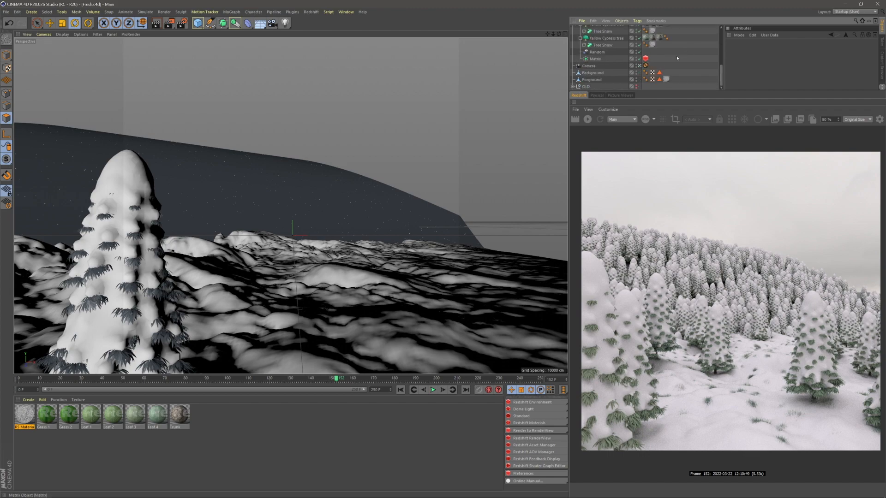
{"action": "key", "text": "alt+Tab"}
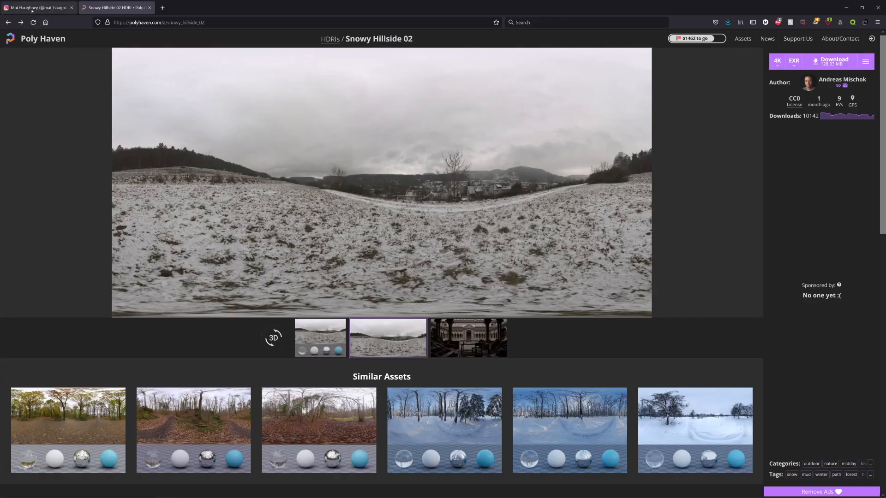
- Browse the open Instagram profile's posts, examine the sunset watermill render and switch back to Cinema 4D
{"action": "left_click", "coordinate": [40, 8]}
{"action": "scroll", "coordinate": [517, 290], "scroll_direction": "down", "scroll_amount": 2}
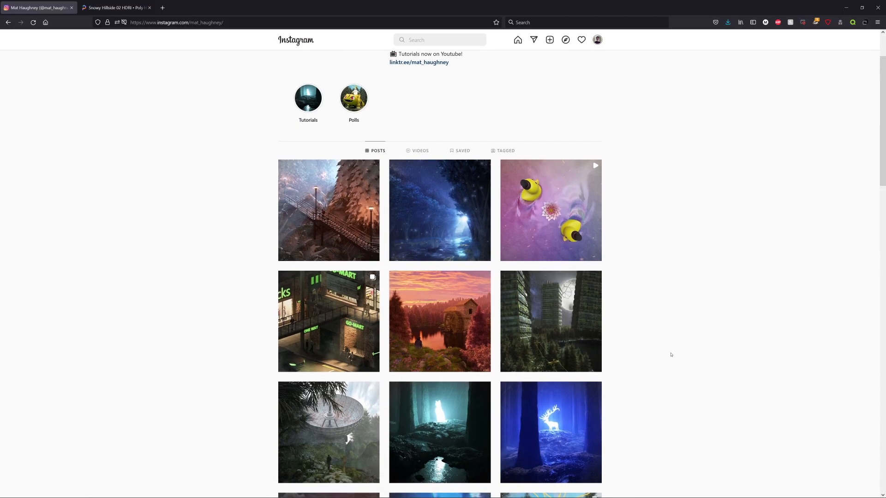
{"action": "scroll", "coordinate": [671, 356], "scroll_direction": "down", "scroll_amount": 1}
{"action": "left_click", "coordinate": [487, 314]}
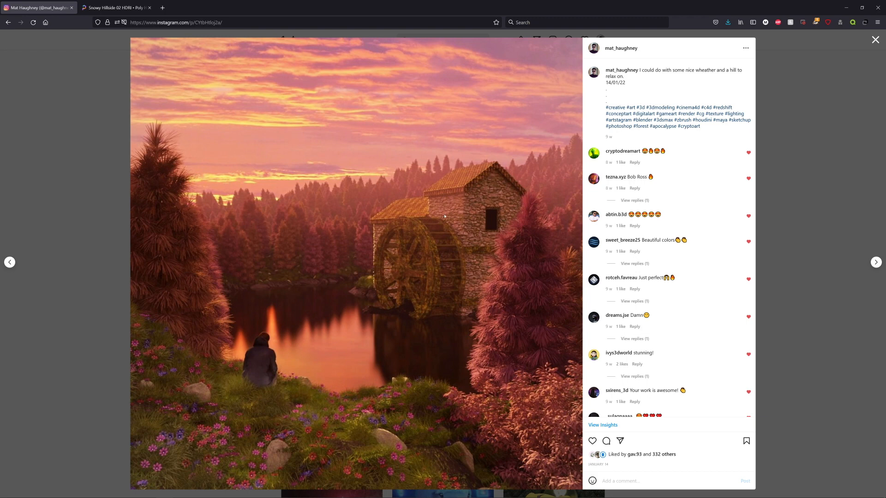
{"action": "key", "text": "alt+Tab"}
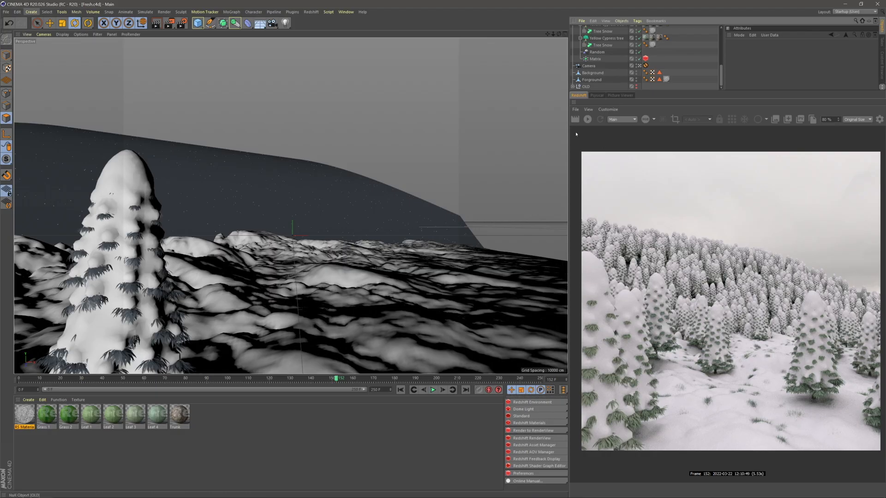
- Add a Redshift spot light to the scene and collapse the Cloners group in an enlarged object list
{"action": "left_click_drag", "start_coordinate": [520, 409], "coordinate": [582, 430]}
{"action": "left_click", "coordinate": [674, 68]}
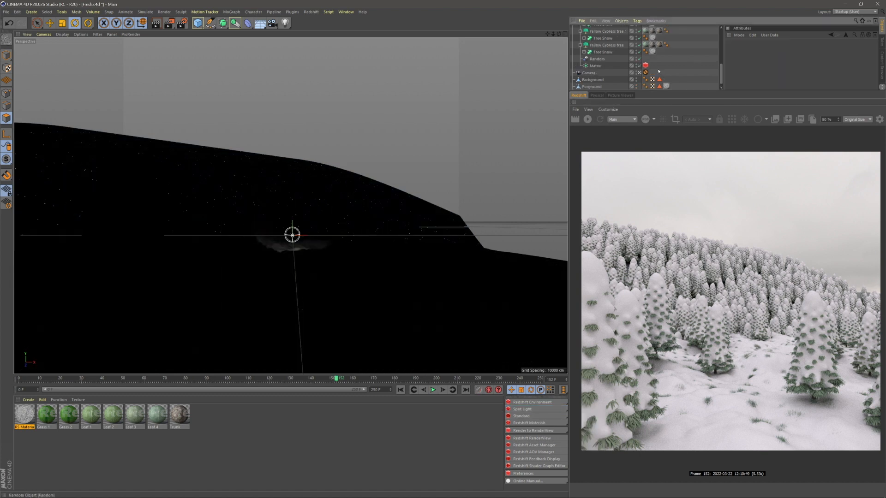
{"action": "scroll", "coordinate": [667, 56], "scroll_direction": "up", "scroll_amount": 5}
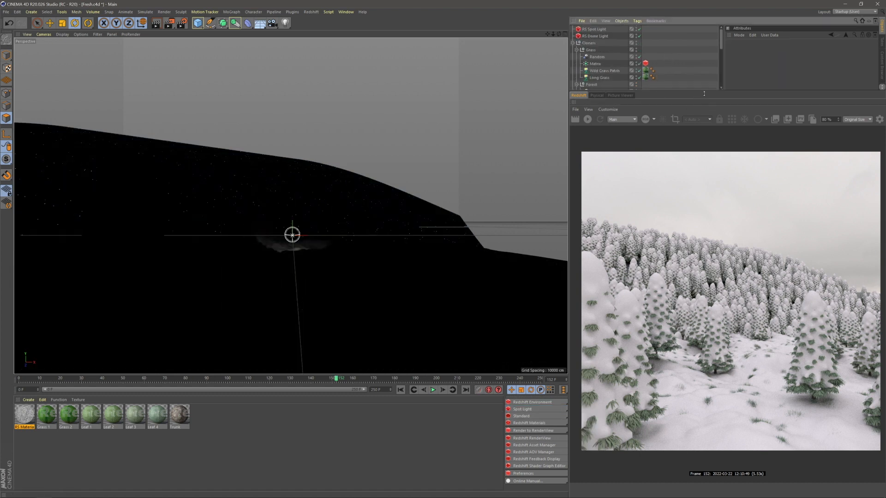
{"action": "left_click_drag", "start_coordinate": [662, 92], "coordinate": [665, 148]}
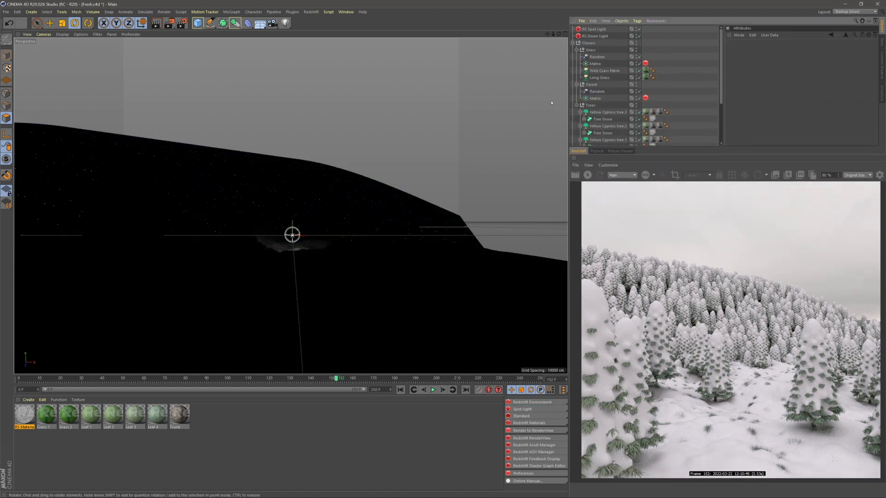
{"action": "left_click", "coordinate": [574, 42]}
{"action": "left_click", "coordinate": [600, 32]}
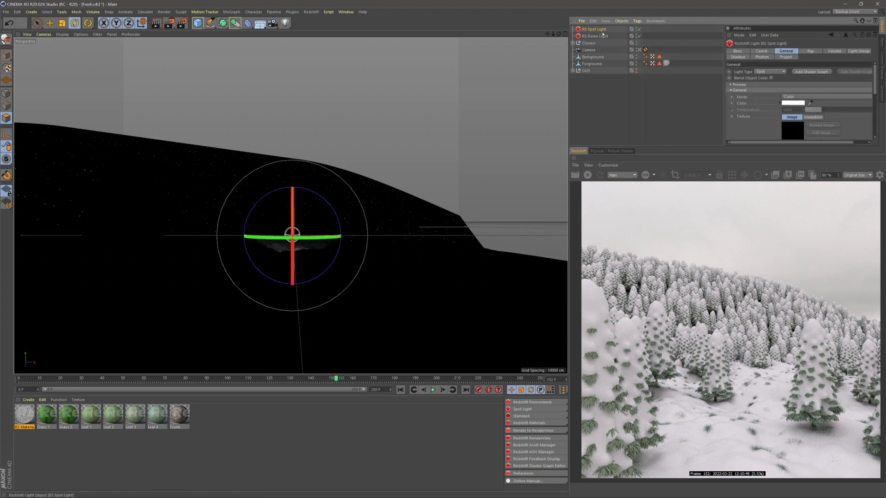
{"action": "left_click", "coordinate": [585, 98]}
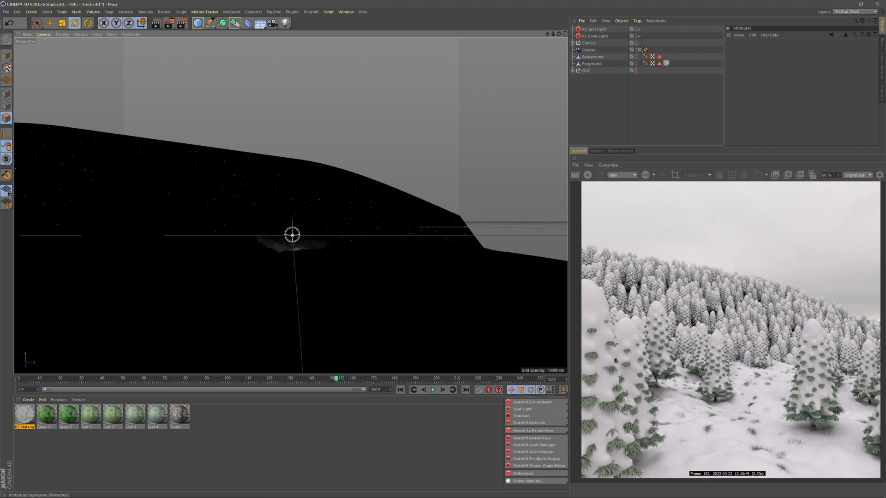
- Leave the camera view, nest the RS Spot Light and RS Dome Light under the Camera, and disable the dome light
{"action": "left_click", "coordinate": [640, 50]}
{"action": "left_click_drag", "start_coordinate": [384, 194], "coordinate": [385, 223], "text": "alt"}
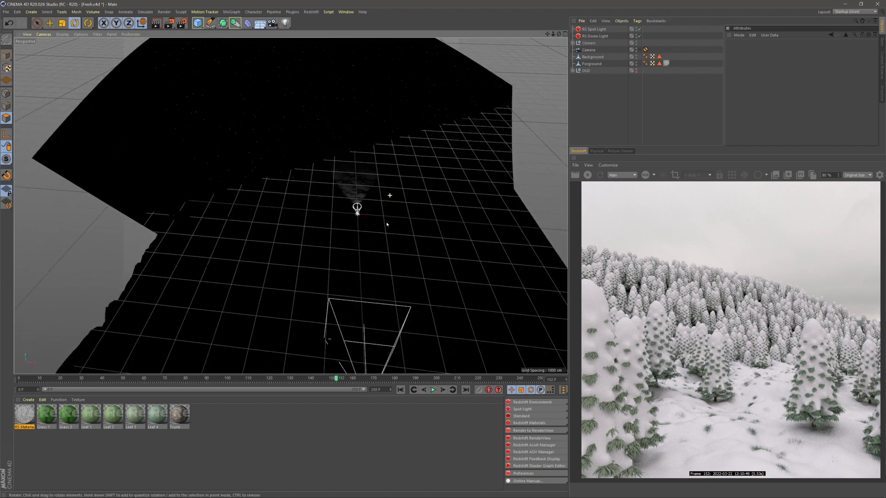
{"action": "scroll", "coordinate": [387, 228], "scroll_direction": "down", "scroll_amount": 2}
{"action": "left_click_drag", "start_coordinate": [595, 36], "coordinate": [591, 46]}
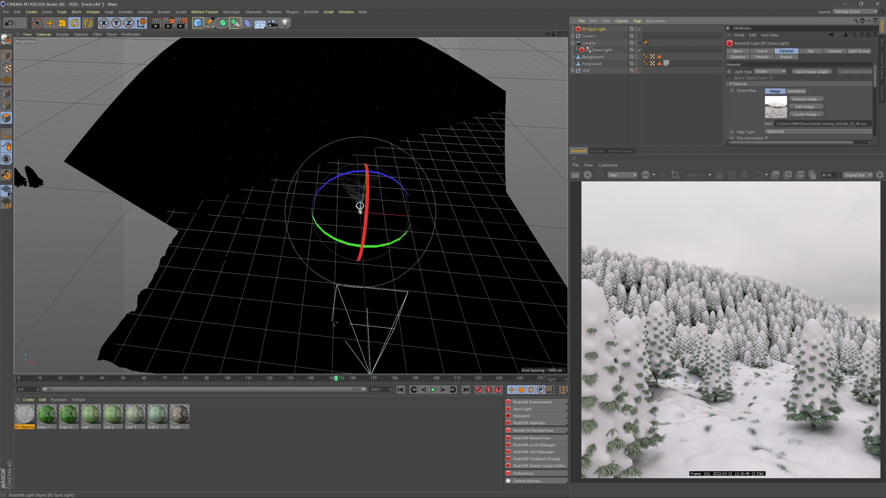
{"action": "left_click", "coordinate": [596, 119]}
{"action": "left_click", "coordinate": [572, 36]}
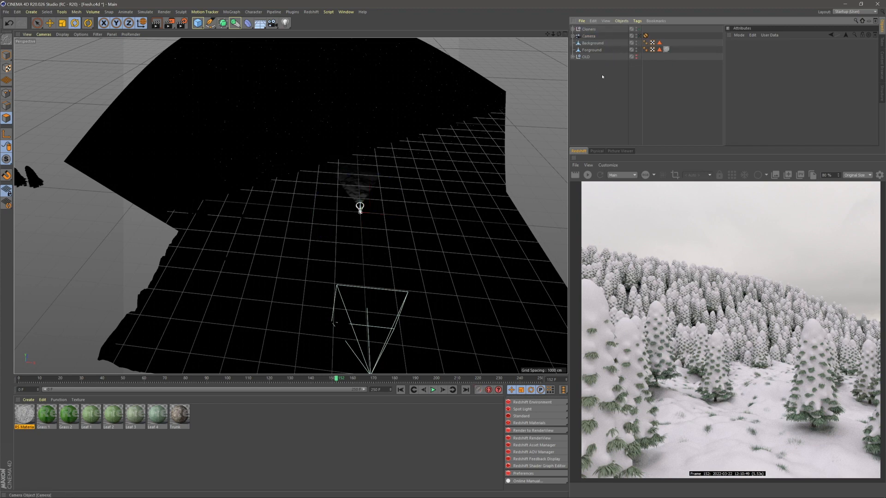
{"action": "left_click", "coordinate": [573, 36]}
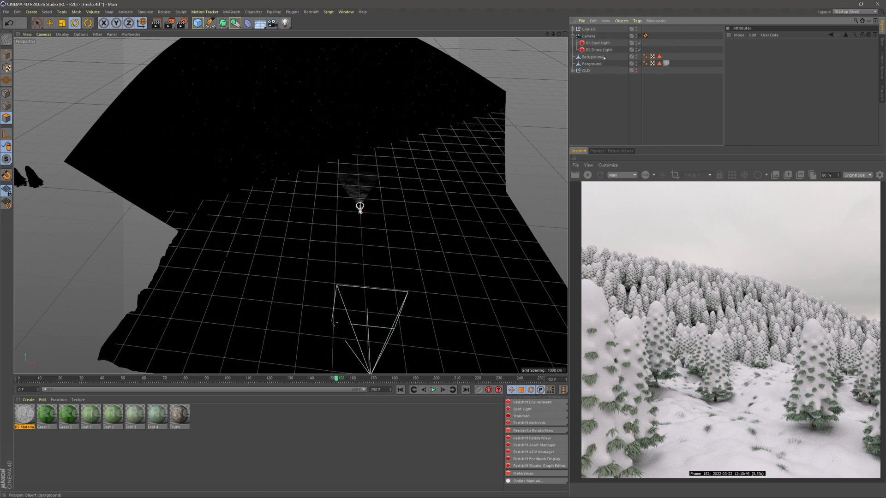
{"action": "left_click", "coordinate": [600, 50]}
{"action": "left_click", "coordinate": [640, 51]}
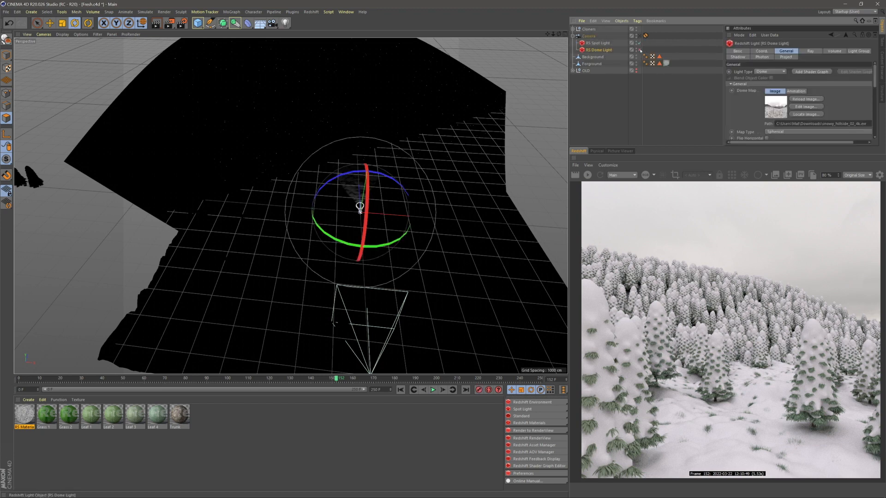
- Rotate the RS Spot Light sideways and move it in world coordinates up and out beyond the side of the terrain
{"action": "left_click", "coordinate": [351, 221]}
{"action": "scroll", "coordinate": [350, 221], "scroll_direction": "down", "scroll_amount": 5}
{"action": "scroll", "coordinate": [352, 222], "scroll_direction": "down", "scroll_amount": 2}
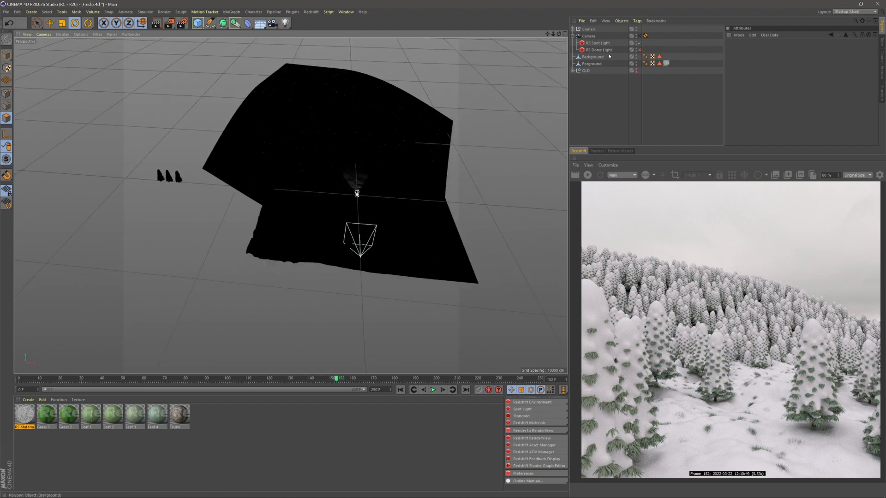
{"action": "left_click", "coordinate": [356, 194]}
{"action": "scroll", "coordinate": [354, 226], "scroll_direction": "up", "scroll_amount": 5}
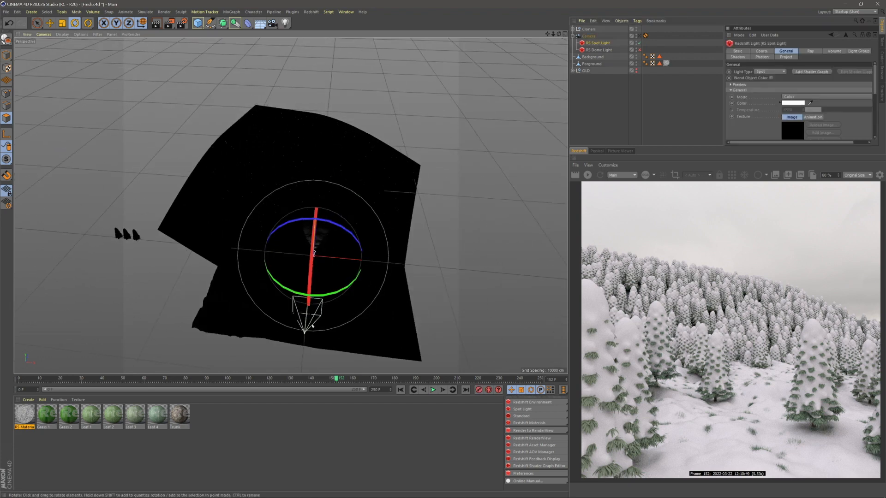
{"action": "left_click_drag", "start_coordinate": [289, 290], "coordinate": [365, 262]}
{"action": "key", "text": "space"}
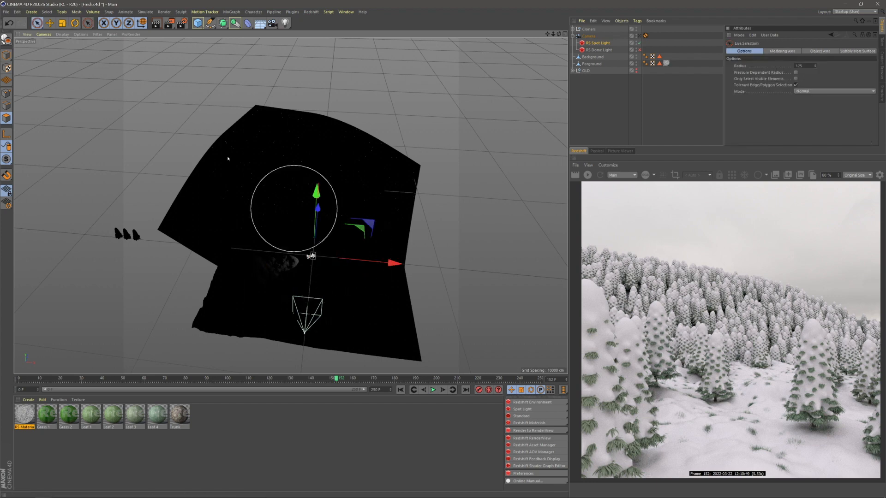
{"action": "left_click", "coordinate": [141, 23]}
{"action": "left_click_drag", "start_coordinate": [266, 267], "coordinate": [400, 237]}
{"action": "left_click_drag", "start_coordinate": [471, 163], "coordinate": [496, 95]}
{"action": "left_click", "coordinate": [586, 119]}
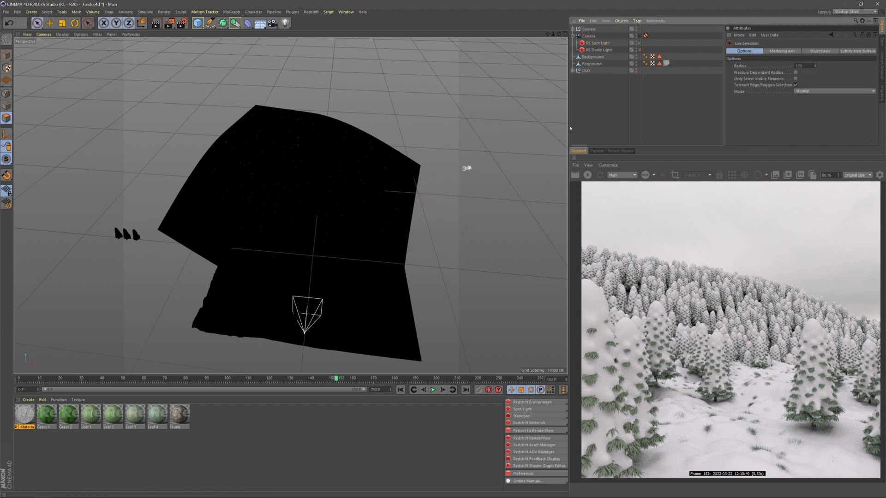
- Add a cube primitive at the scene's origin and disable the RS Spot Light
{"action": "middle_click_drag", "start_coordinate": [325, 270], "coordinate": [291, 204], "text": "alt"}
{"action": "right_click_drag", "start_coordinate": [267, 221], "coordinate": [291, 159], "text": "alt"}
{"action": "left_click", "coordinate": [208, 24]}
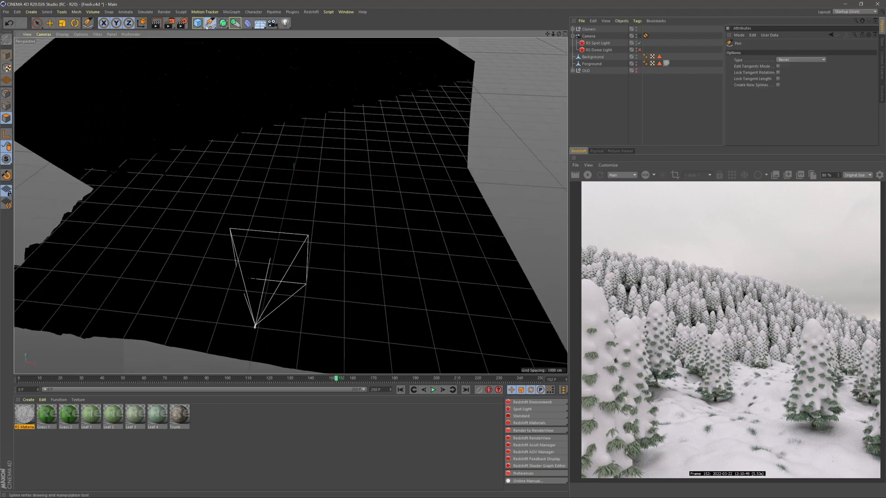
{"action": "left_click", "coordinate": [198, 23]}
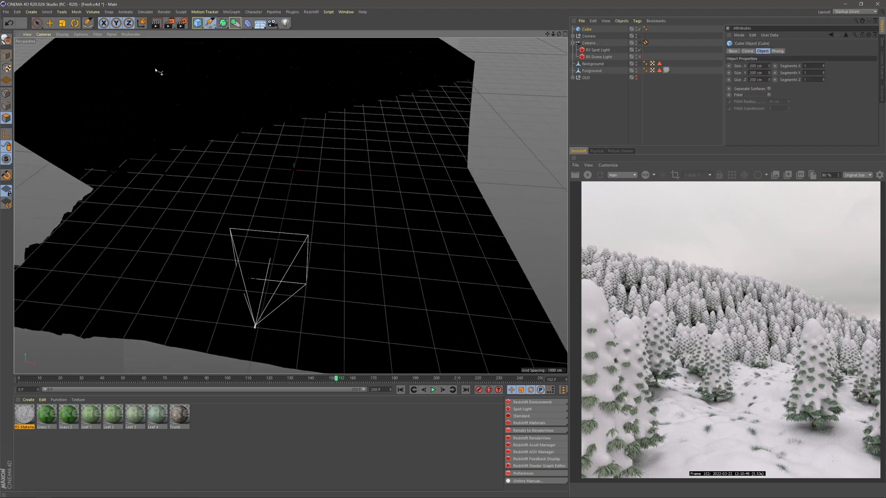
{"action": "key", "text": "space"}
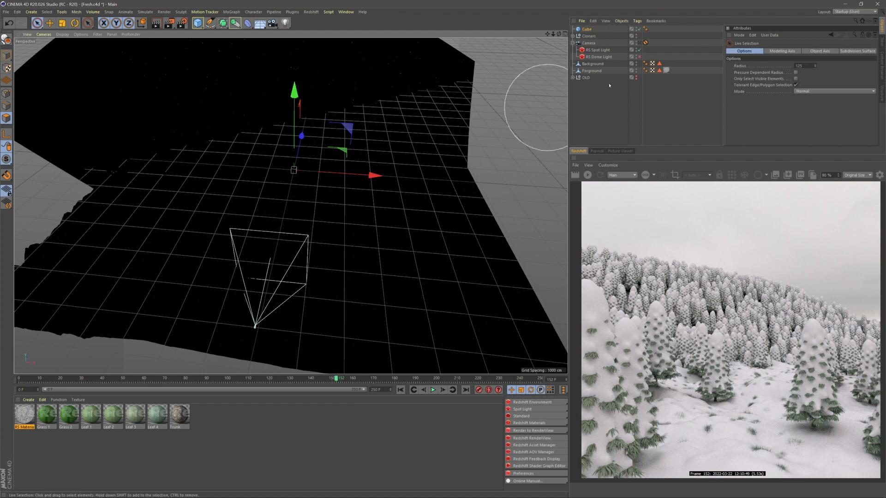
{"action": "left_click", "coordinate": [640, 50]}
- Move the cube over the snowy foreground so it sits beside the single tree in front of the camera
{"action": "scroll", "coordinate": [221, 148], "scroll_direction": "up", "scroll_amount": 5}
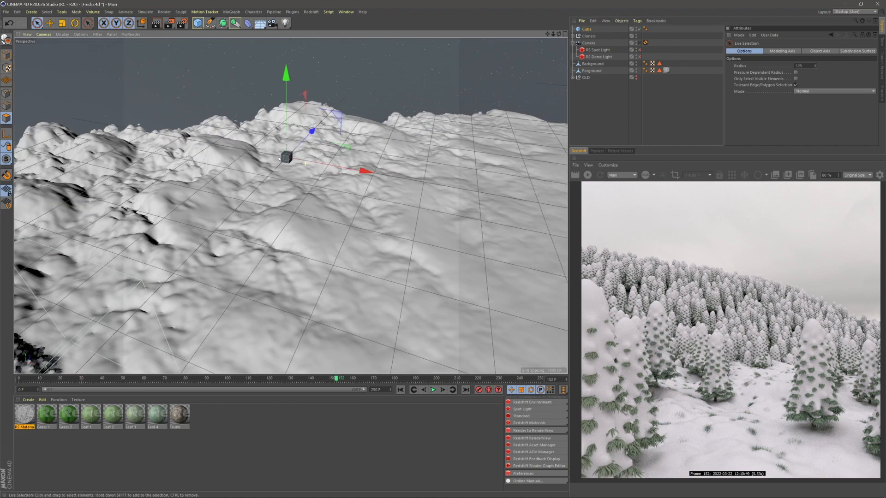
{"action": "left_click_drag", "start_coordinate": [221, 149], "coordinate": [194, 259], "text": "alt"}
{"action": "middle_click_drag", "start_coordinate": [185, 272], "coordinate": [259, 226], "text": "alt"}
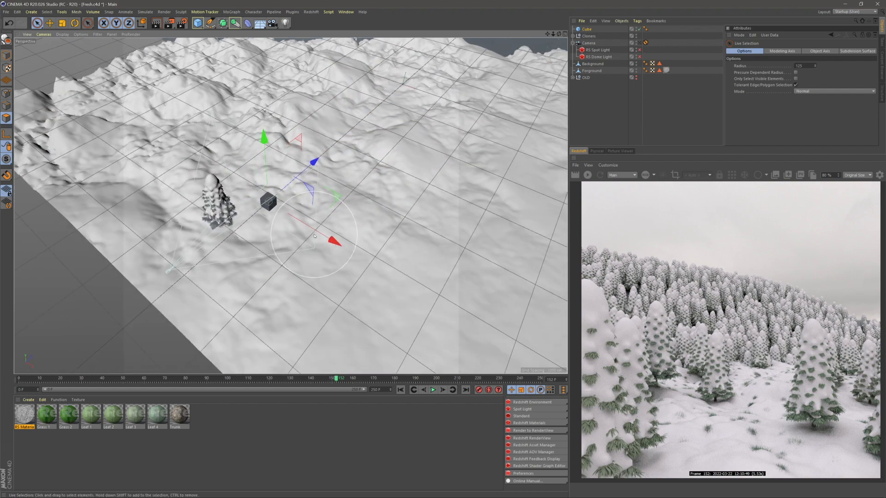
{"action": "left_click_drag", "start_coordinate": [334, 242], "coordinate": [292, 214]}
{"action": "scroll", "coordinate": [240, 196], "scroll_direction": "up", "scroll_amount": 3}
{"action": "left_click_drag", "start_coordinate": [241, 199], "coordinate": [316, 233], "text": "alt"}
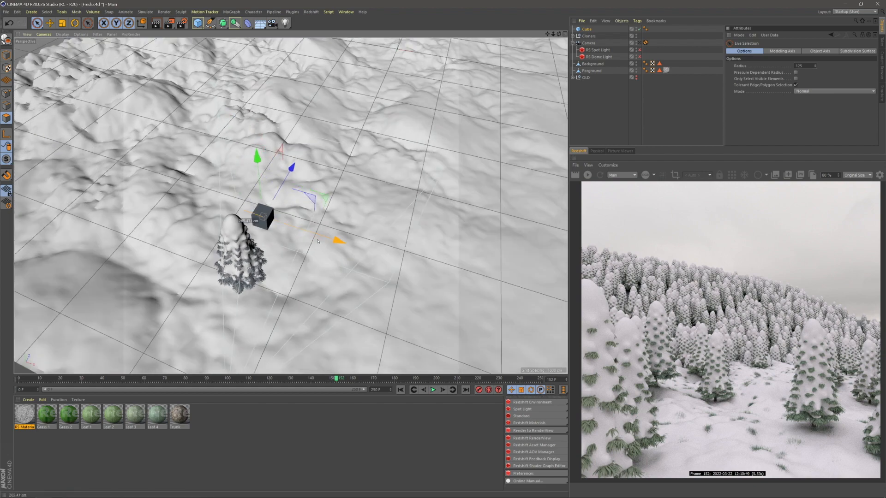
{"action": "left_click_drag", "start_coordinate": [291, 196], "coordinate": [297, 265]}
{"action": "left_click_drag", "start_coordinate": [223, 219], "coordinate": [270, 261], "text": "alt"}
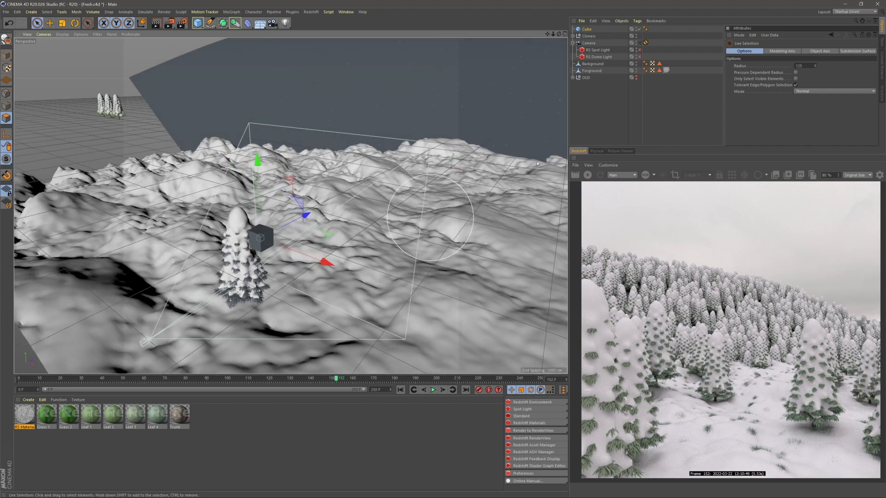
- Add a Target tag to the RS Spot Light with the cube as its target object
{"action": "right_click", "coordinate": [597, 49]}
{"action": "mouse_move", "coordinate": [616, 54]}
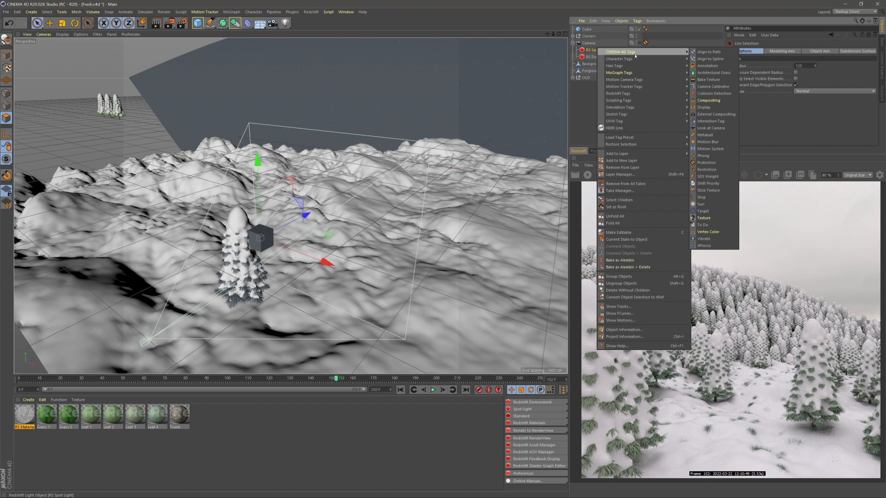
{"action": "left_click", "coordinate": [704, 211]}
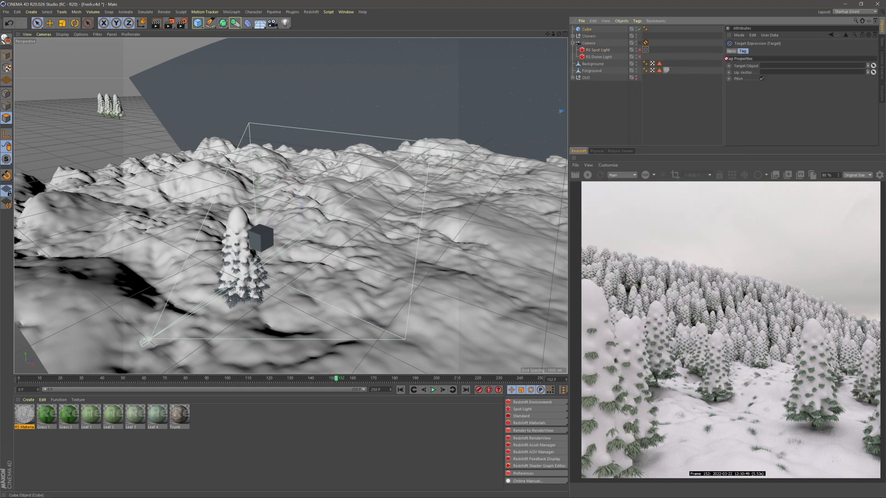
{"action": "left_click", "coordinate": [644, 29]}
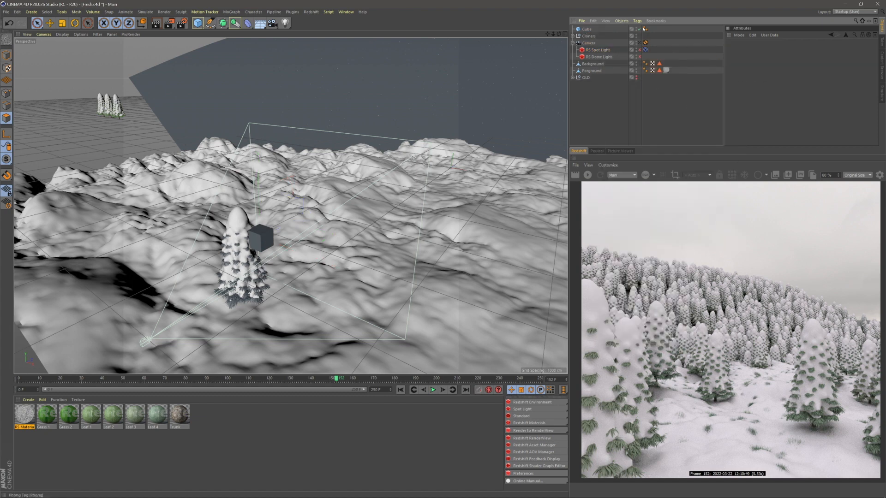
- Disable the cube and nest it under the RS Spot Light in the Camera group
{"action": "left_click", "coordinate": [640, 29]}
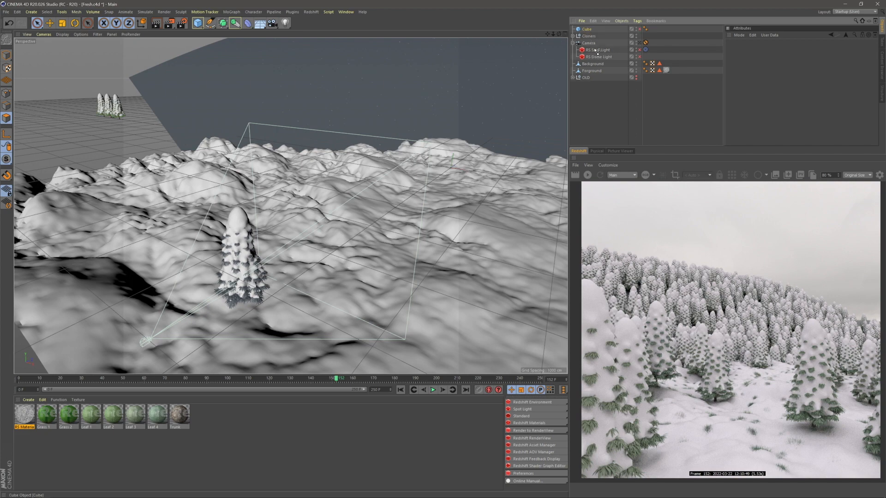
{"action": "left_click_drag", "start_coordinate": [596, 49], "coordinate": [597, 50]}
{"action": "left_click", "coordinate": [577, 43]}
{"action": "left_click", "coordinate": [614, 103]}
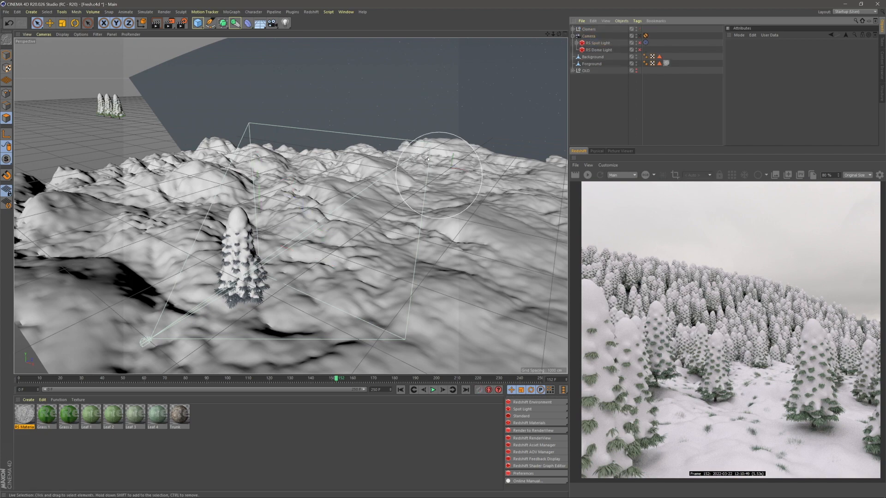
- Frame the whole terrain, then enable and select the RS Spot Light
{"action": "right_click_drag", "start_coordinate": [321, 264], "coordinate": [349, 313], "text": "alt"}
{"action": "middle_click_drag", "start_coordinate": [349, 313], "coordinate": [296, 276], "text": "alt"}
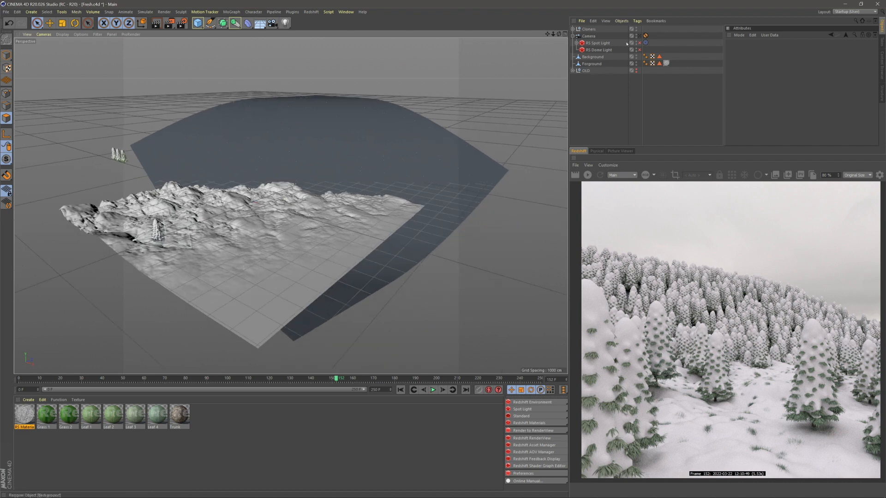
{"action": "left_click", "coordinate": [639, 43]}
{"action": "left_click", "coordinate": [616, 44]}
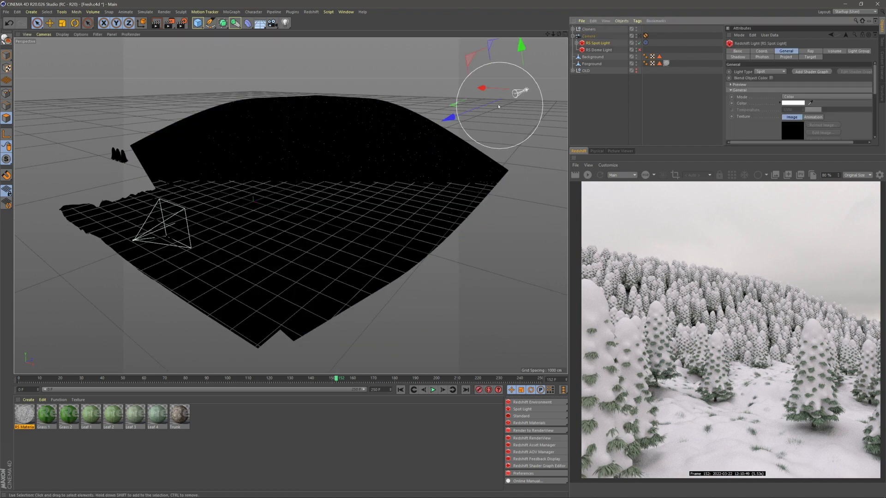
- Move the RS Spot Light farther out from the terrain so its cone covers the foreground and background hill
{"action": "left_click_drag", "start_coordinate": [481, 180], "coordinate": [488, 133], "text": "alt"}
{"action": "left_click_drag", "start_coordinate": [479, 223], "coordinate": [486, 170]}
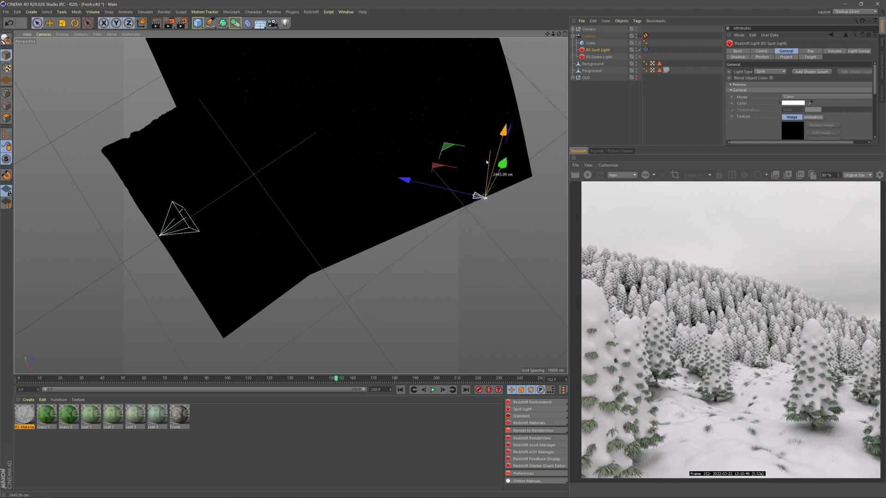
{"action": "left_click_drag", "start_coordinate": [489, 185], "coordinate": [486, 212], "text": "alt"}
{"action": "middle_click_drag", "start_coordinate": [486, 212], "coordinate": [479, 161], "text": "alt"}
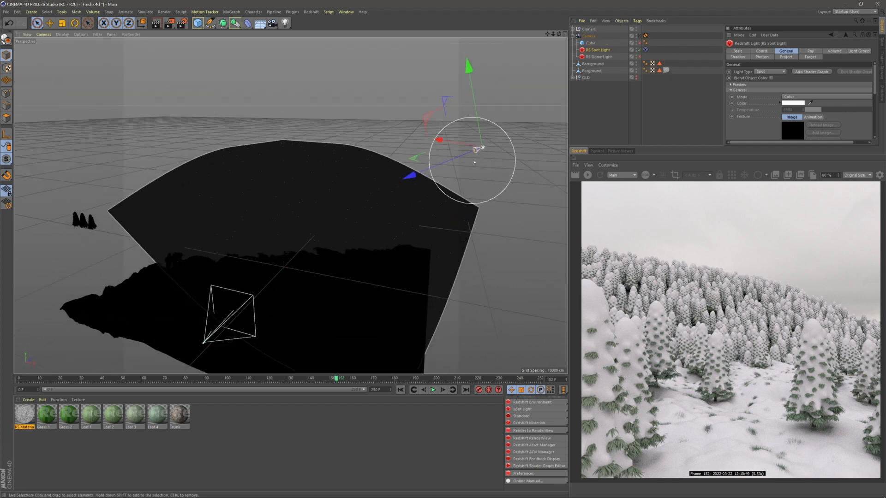
{"action": "left_click_drag", "start_coordinate": [475, 151], "coordinate": [564, 80]}
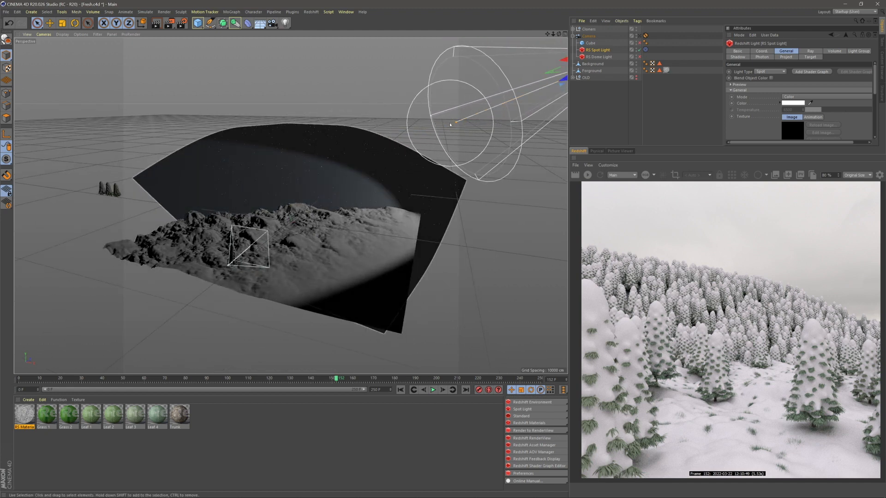
{"action": "left_click_drag", "start_coordinate": [456, 122], "coordinate": [369, 152]}
{"action": "key", "text": "ctrl+z"}
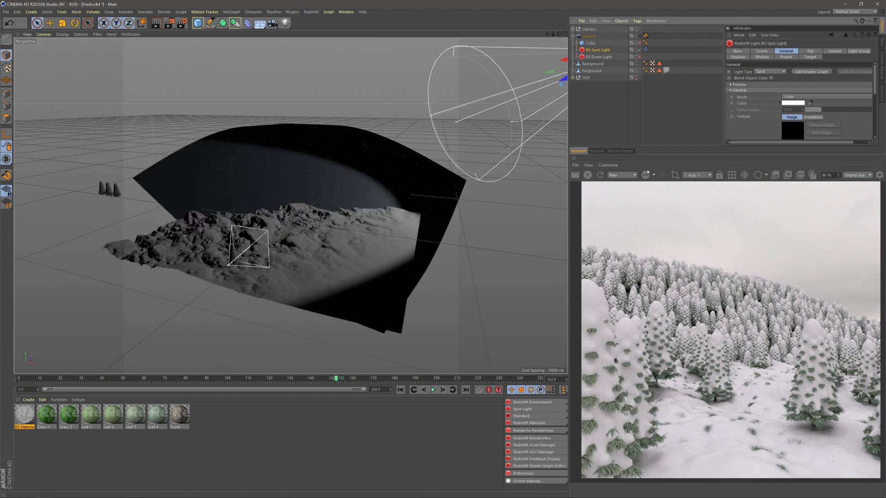
- Stop the RS Spot Light from affecting specular in its ray contribution settings
{"action": "left_click", "coordinate": [670, 94]}
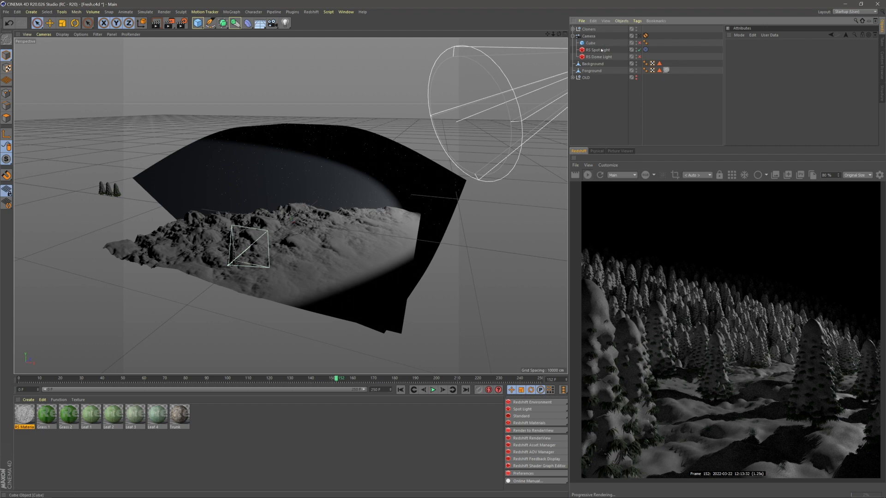
{"action": "left_click", "coordinate": [602, 49]}
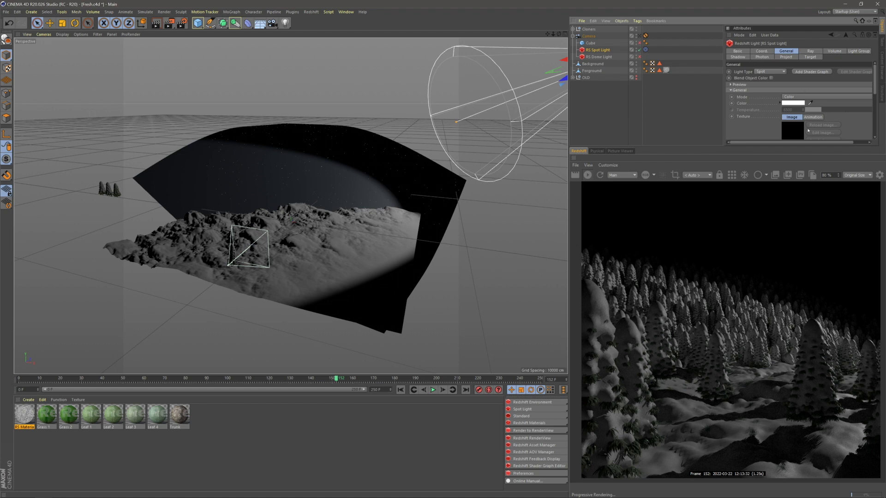
{"action": "left_click", "coordinate": [808, 51]}
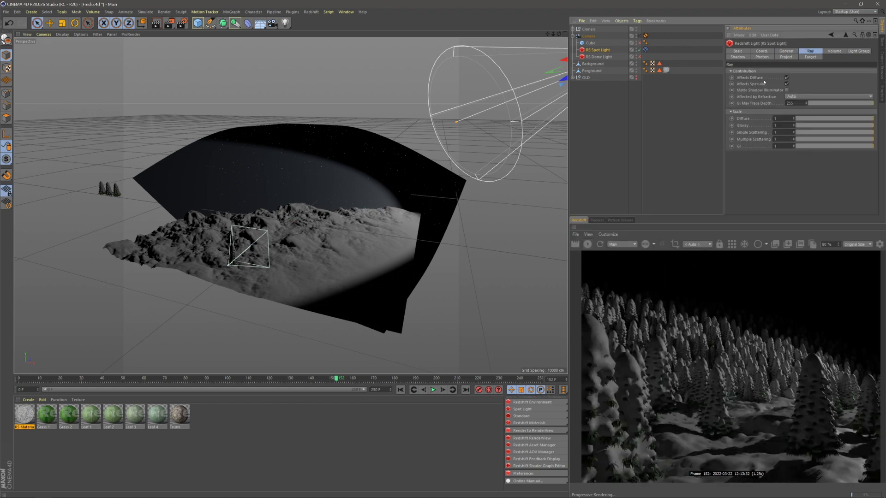
{"action": "left_click", "coordinate": [787, 84]}
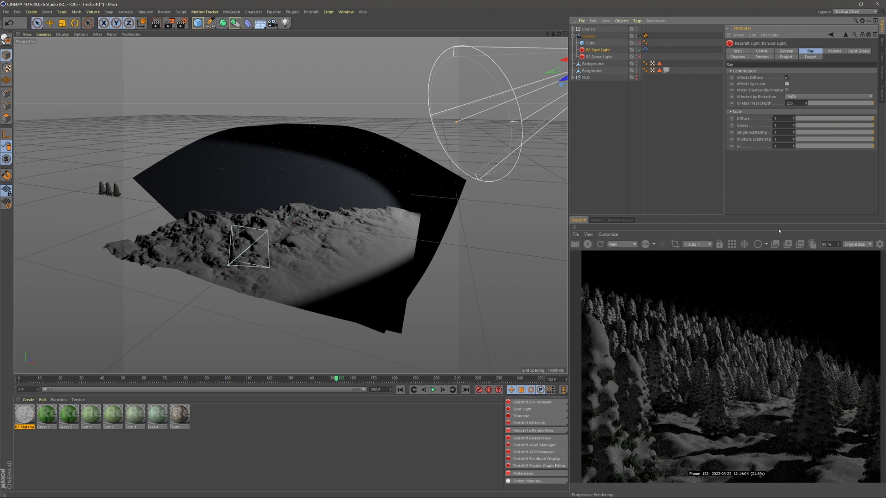
- Tint the RS Spot Light a warm orange with hue 20°, saturation about 43% and value 100%
{"action": "left_click", "coordinate": [786, 51]}
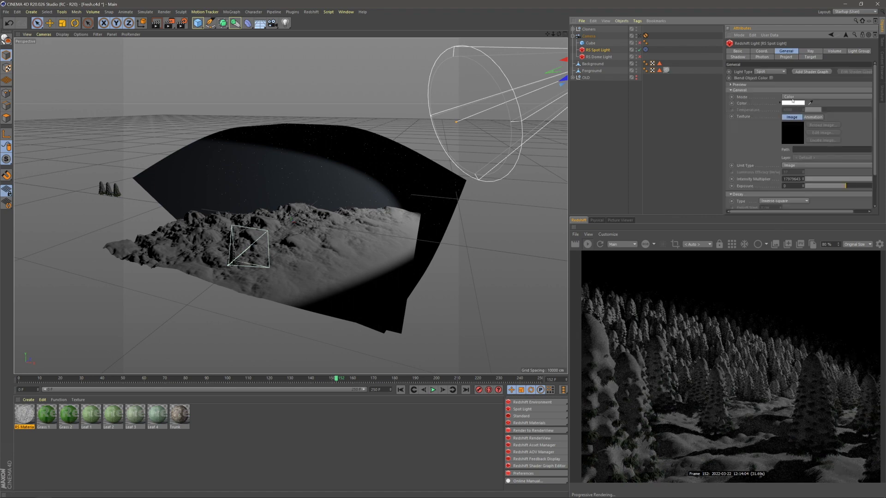
{"action": "left_click", "coordinate": [794, 103]}
{"action": "left_click", "coordinate": [761, 103]}
{"action": "left_click", "coordinate": [756, 103]}
{"action": "left_click", "coordinate": [803, 111]}
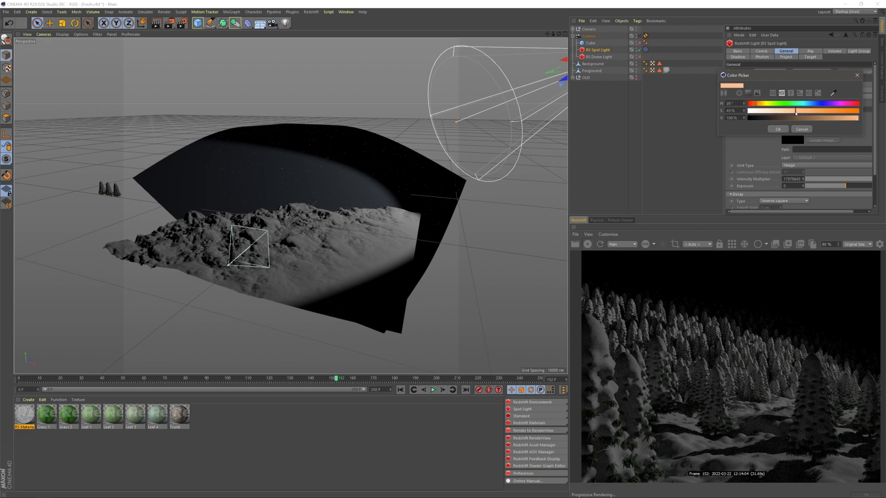
{"action": "left_click", "coordinate": [784, 129]}
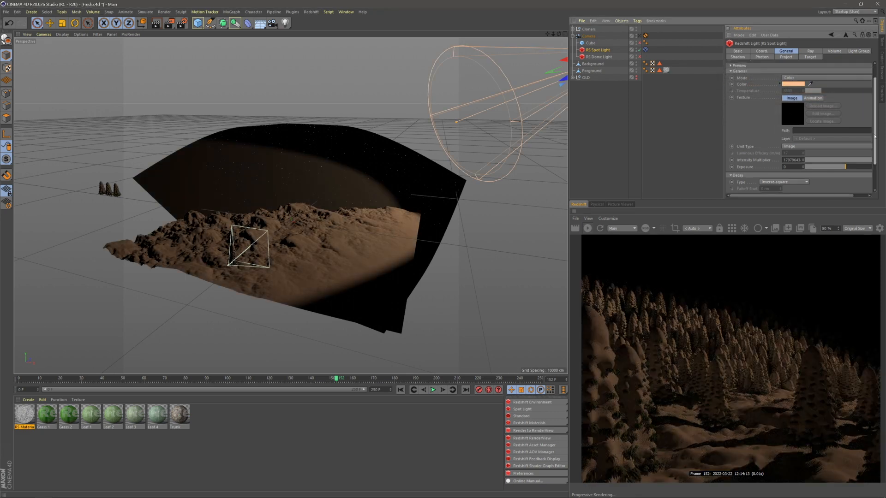
- Set the RS Spot Light's exposure to 1.5
{"action": "scroll", "coordinate": [803, 138], "scroll_direction": "down", "scroll_amount": 2}
{"action": "left_click_drag", "start_coordinate": [846, 165], "coordinate": [757, 165]}
{"action": "type", "text": "1."}
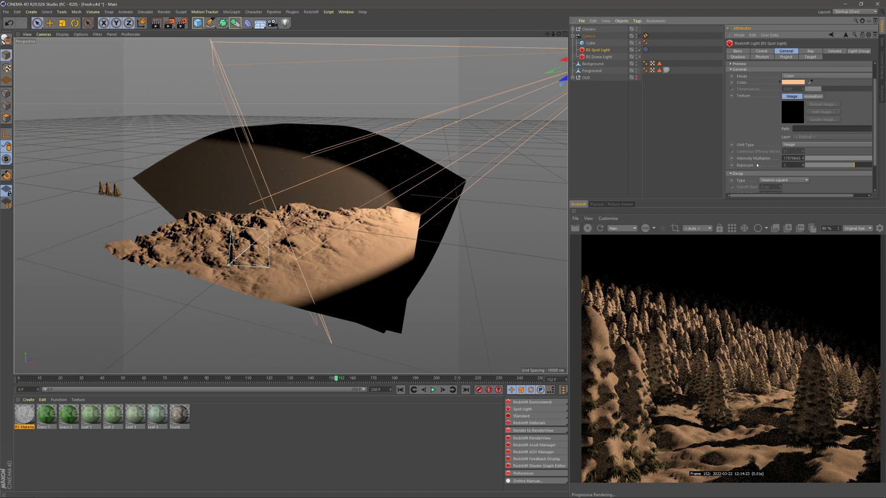
{"action": "key", "text": "Return"}
- Re-enable the RS Dome Light and lower its exposure to -1.5, trying -0.5 first
{"action": "left_click", "coordinate": [655, 98]}
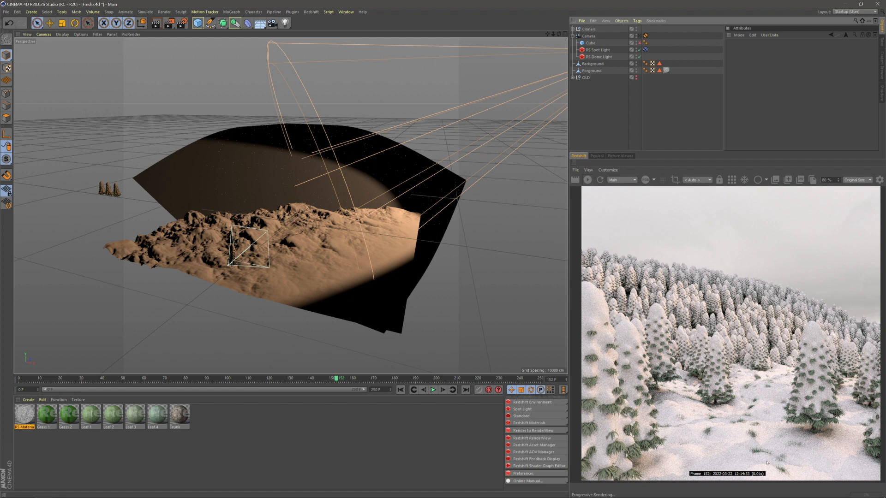
{"action": "left_click", "coordinate": [599, 57]}
{"action": "scroll", "coordinate": [835, 86], "scroll_direction": "down", "scroll_amount": 2}
{"action": "scroll", "coordinate": [834, 86], "scroll_direction": "down", "scroll_amount": 1}
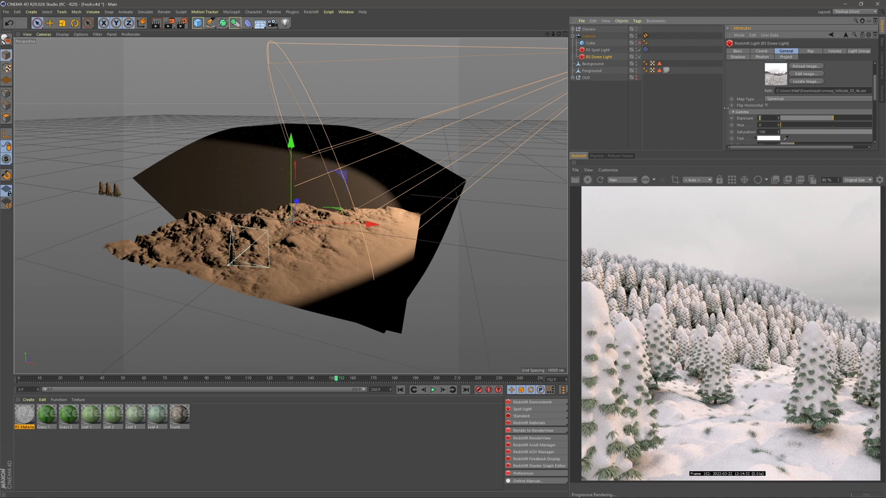
{"action": "type", "text": "-0.5"}
{"action": "key", "text": "Return"}
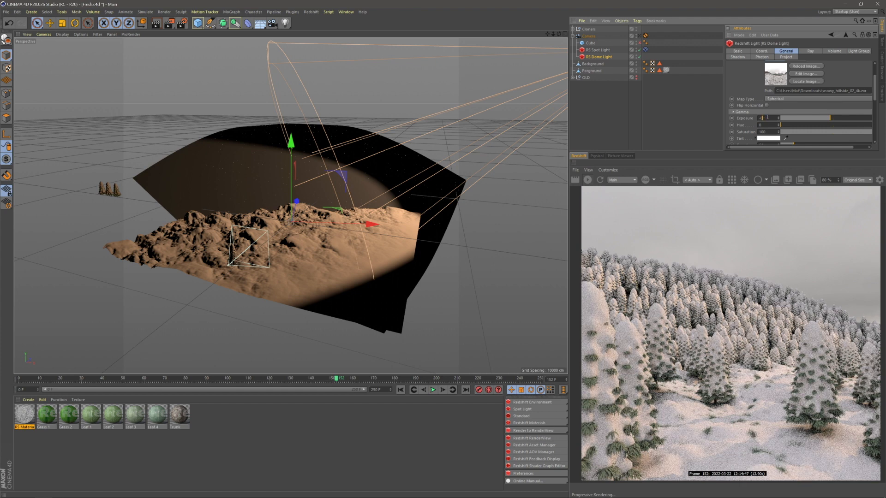
{"action": "type", "text": "1.5"}
{"action": "key", "text": "Return"}
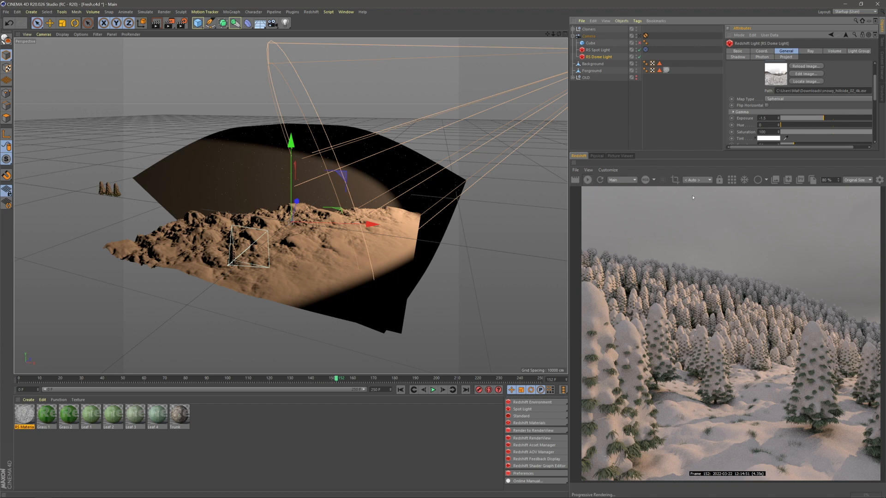
{"action": "left_click", "coordinate": [658, 111]}
{"action": "left_click", "coordinate": [352, 247]}
{"action": "left_click", "coordinate": [651, 118]}
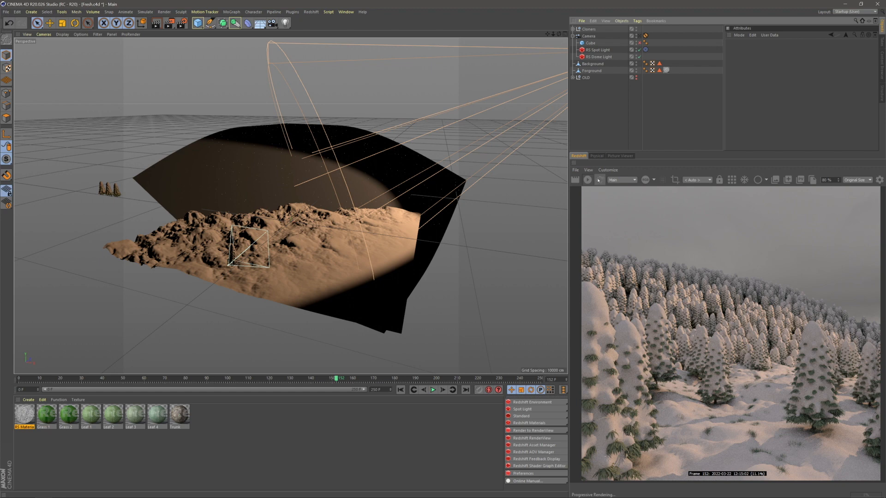
- Widen the RS Spot Light's cone angle to about 84° so it covers the whole terrain, restarting the interactive render to check it
{"action": "scroll", "coordinate": [355, 155], "scroll_direction": "down", "scroll_amount": 3}
{"action": "left_click_drag", "start_coordinate": [434, 143], "coordinate": [412, 194], "text": "alt"}
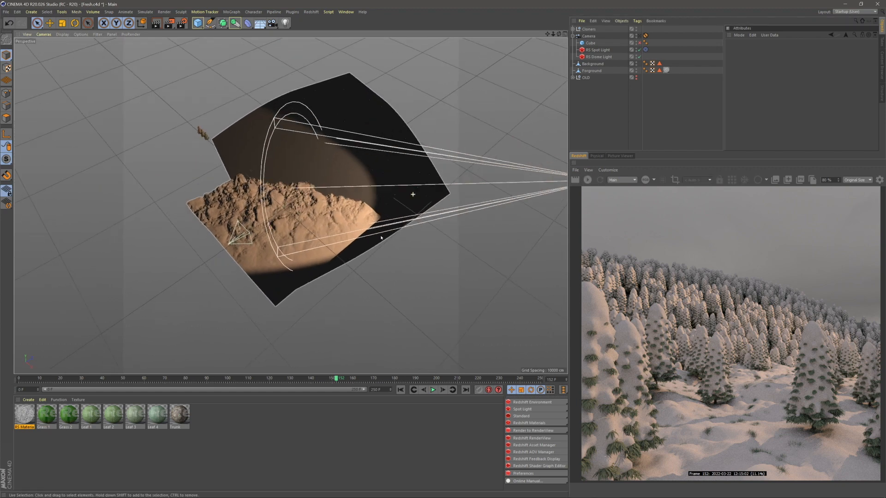
{"action": "middle_click_drag", "start_coordinate": [412, 194], "coordinate": [401, 208], "text": "alt"}
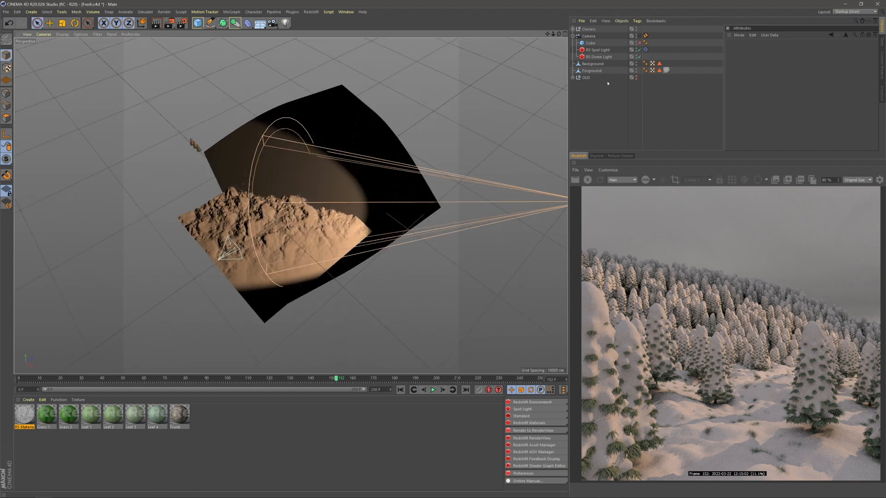
{"action": "left_click", "coordinate": [601, 52]}
{"action": "scroll", "coordinate": [854, 64], "scroll_direction": "down", "scroll_amount": 4}
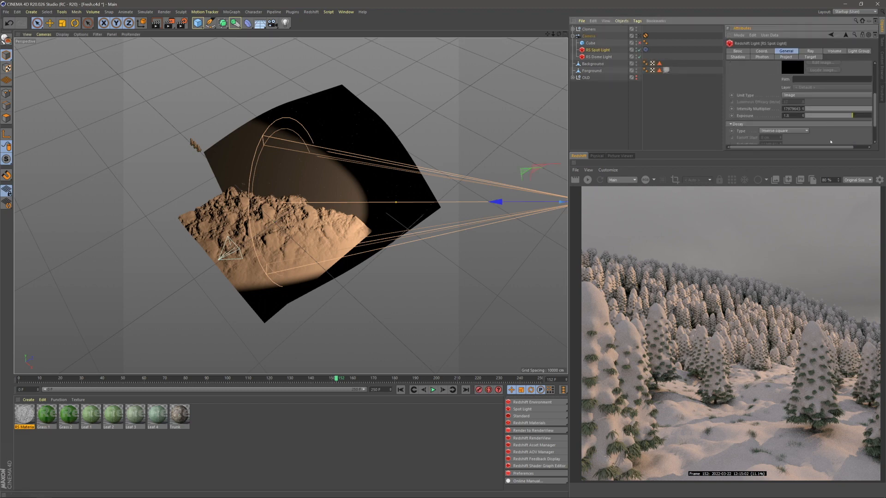
{"action": "scroll", "coordinate": [831, 141], "scroll_direction": "down", "scroll_amount": 2}
{"action": "left_click_drag", "start_coordinate": [811, 127], "coordinate": [820, 129]}
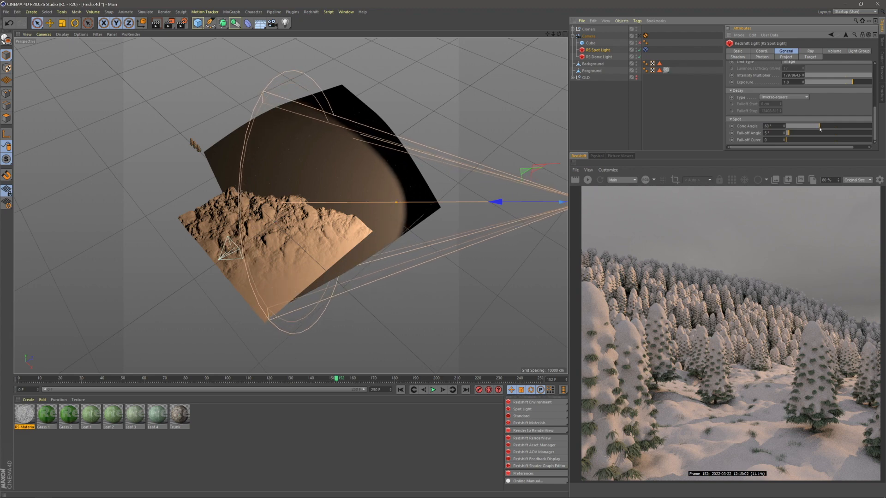
{"action": "left_click", "coordinate": [587, 180]}
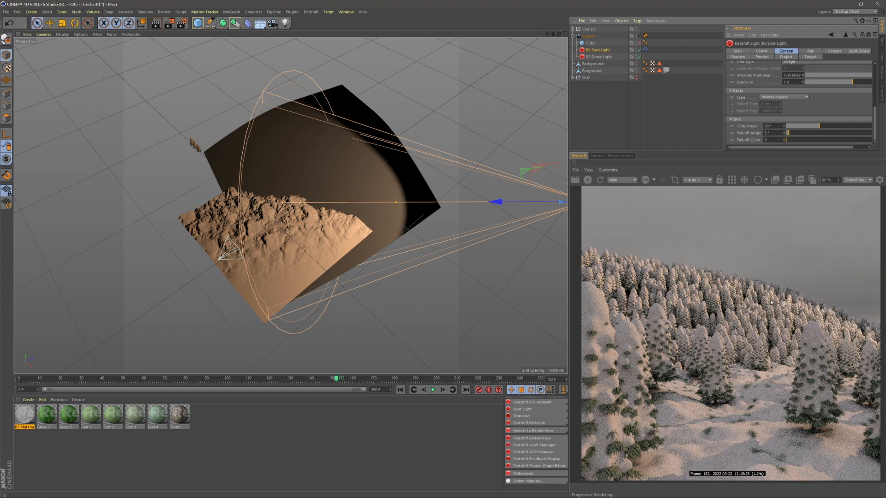
{"action": "left_click_drag", "start_coordinate": [825, 127], "coordinate": [834, 129]}
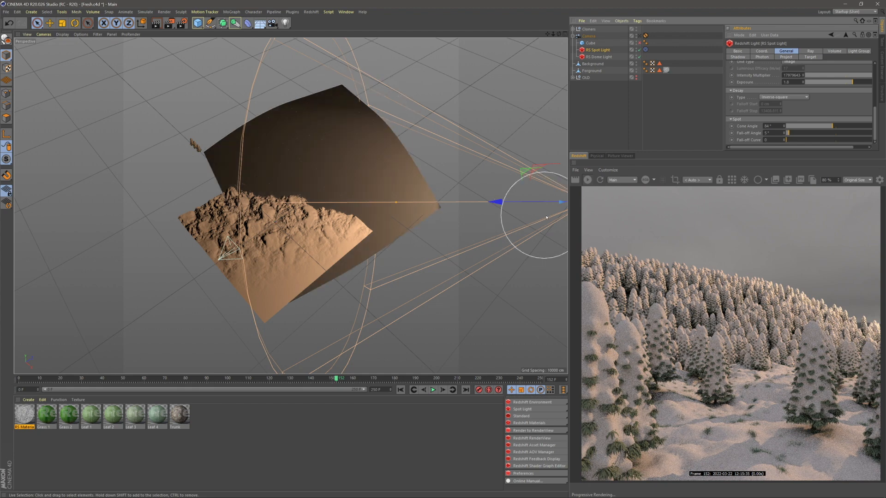
{"action": "left_click", "coordinate": [628, 106]}
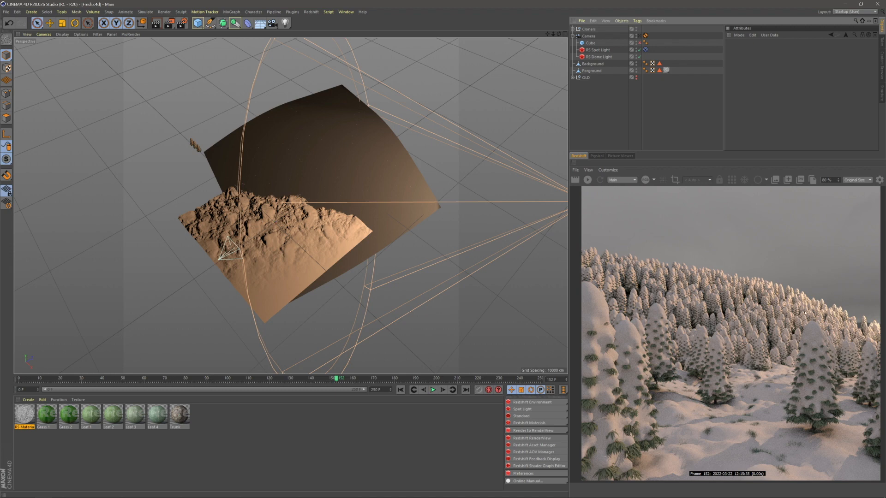
- With the scene camera's view active, add a Redshift Environment object and nest it under Camera
{"action": "left_click", "coordinate": [640, 36]}
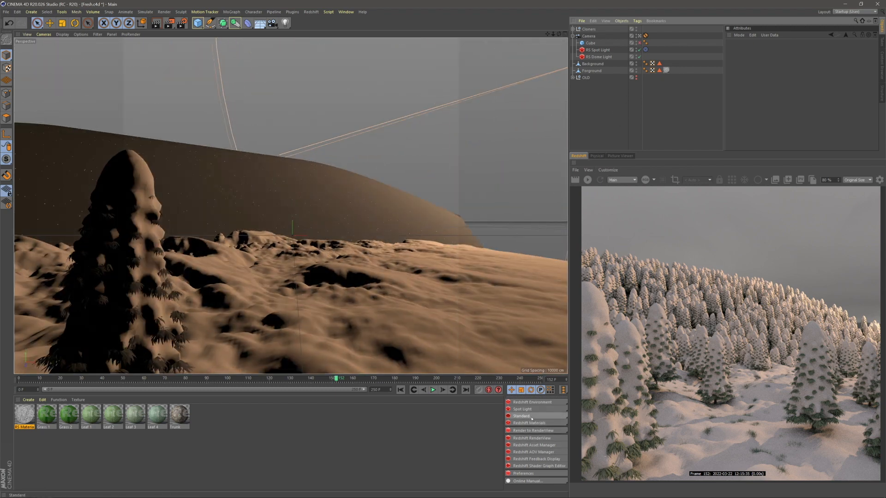
{"action": "left_click_drag", "start_coordinate": [528, 405], "coordinate": [598, 416]}
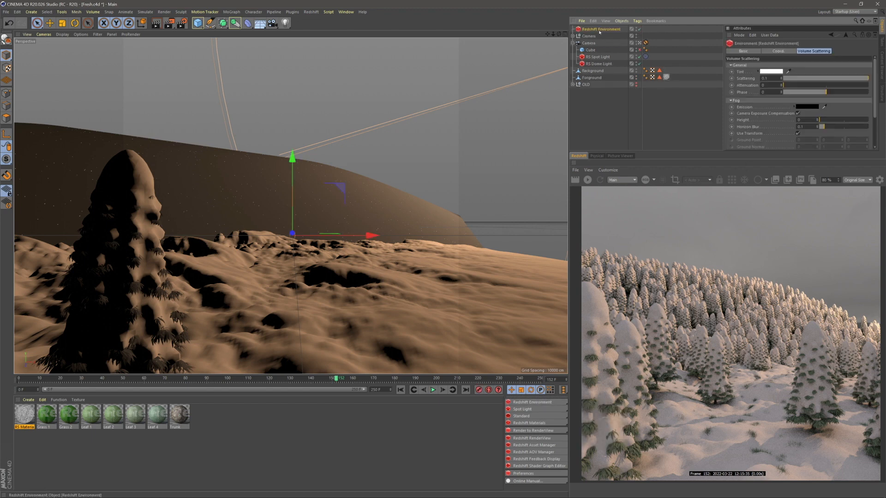
{"action": "left_click_drag", "start_coordinate": [594, 44], "coordinate": [593, 44]}
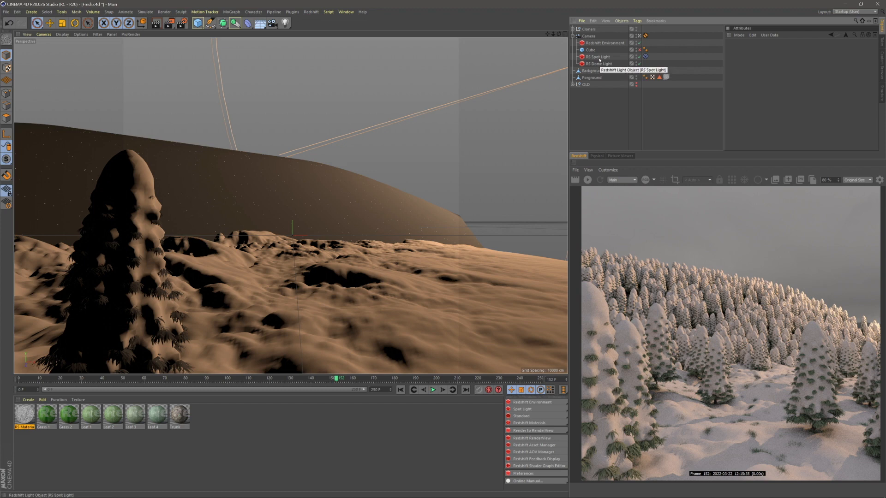
- Set the RS Dome Light's volume contribution scale to 1 and disable the RS Spot Light
{"action": "left_click", "coordinate": [599, 64]}
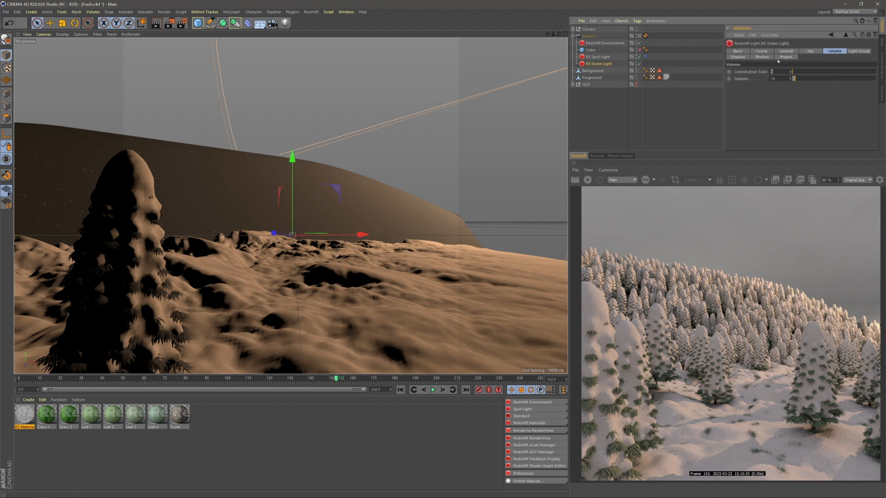
{"action": "type", "text": "1"}
{"action": "key", "text": "Return"}
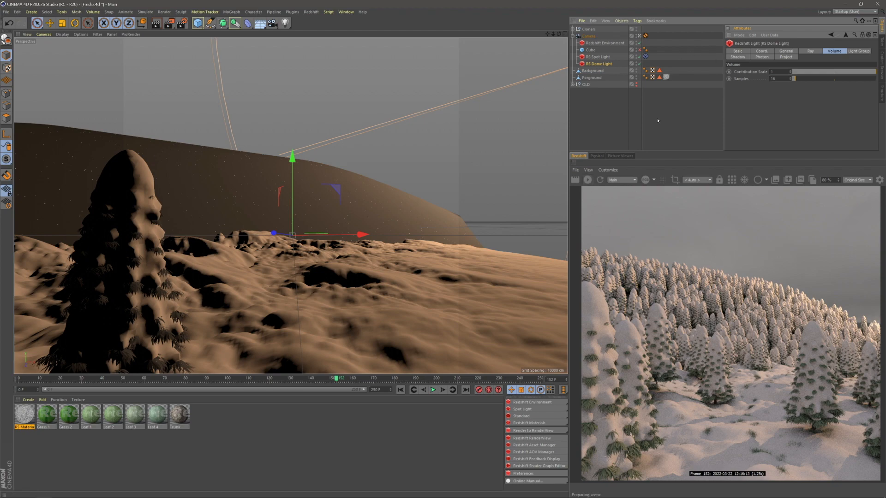
{"action": "left_click", "coordinate": [639, 64]}
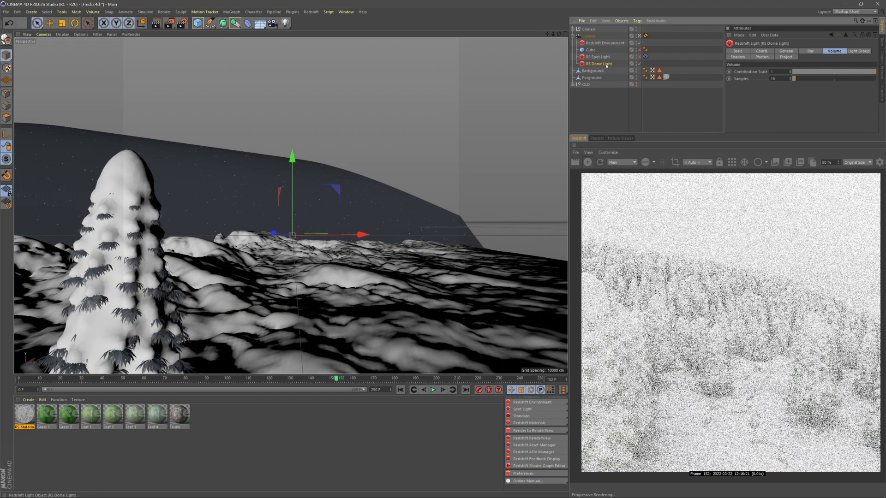
- Reduce the Redshift Environment's volume scattering to 0.001
{"action": "left_click", "coordinate": [605, 43]}
{"action": "left_click", "coordinate": [773, 78]}
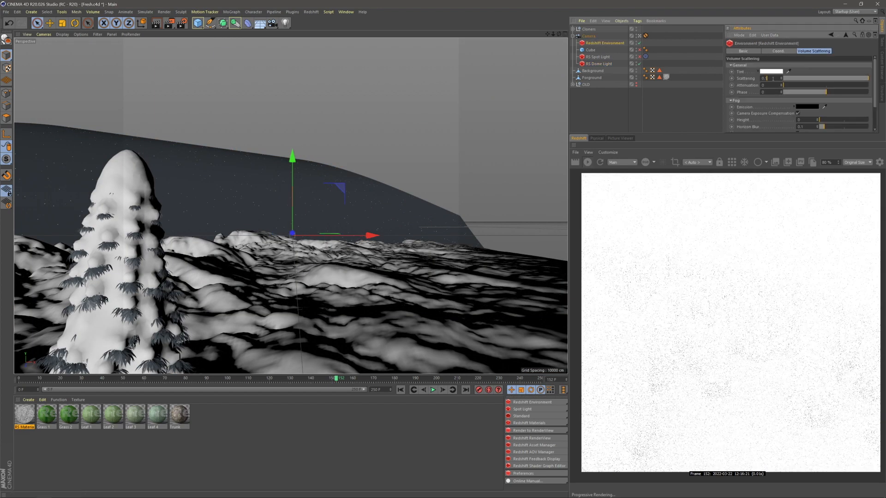
{"action": "key", "text": "BackSpace"}
{"action": "key", "text": "BackSpace"}
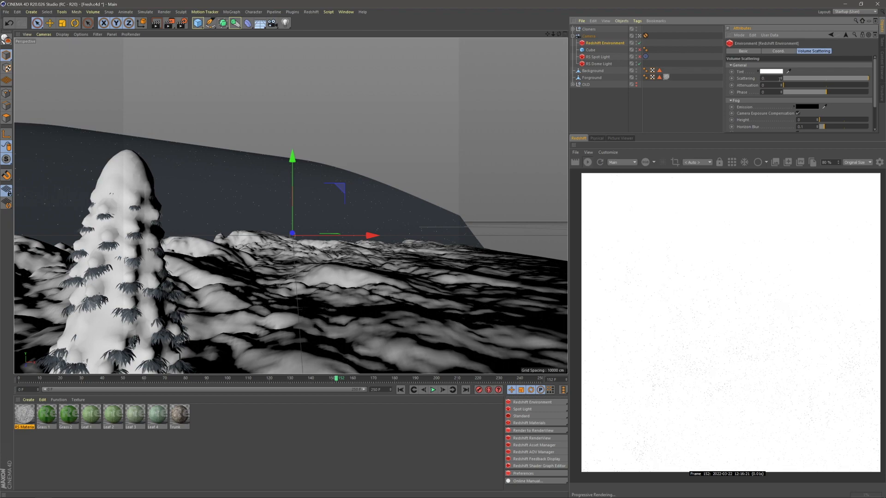
{"action": "key", "text": "Return"}
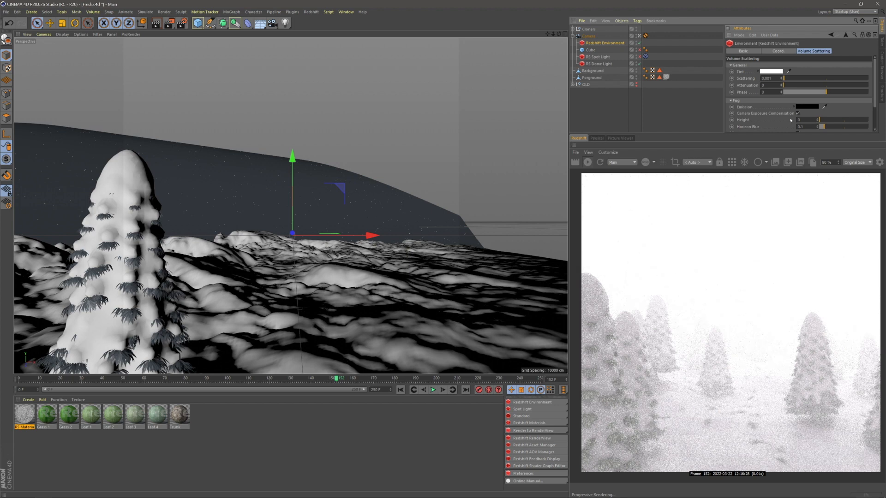
- Reduce the RS Dome Light's volume contribution scale to 0.3, trying 0.7 and 0.5 first
{"action": "left_click", "coordinate": [599, 64]}
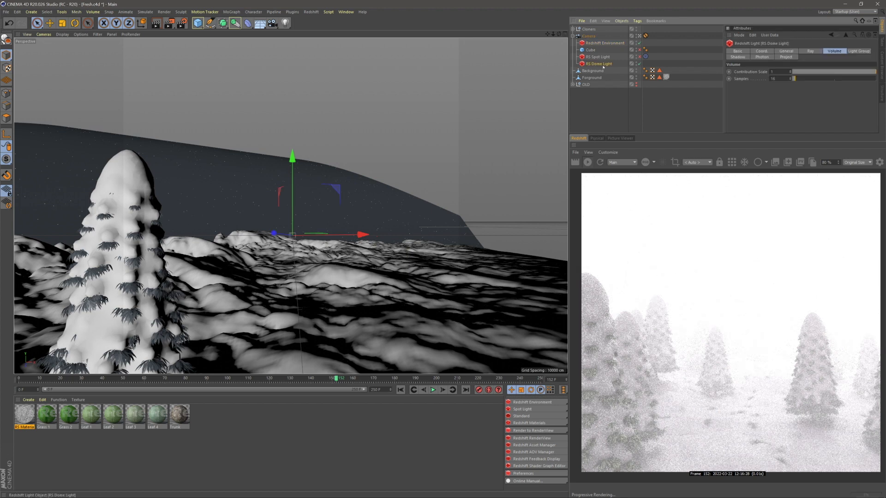
{"action": "double_click", "coordinate": [772, 72]}
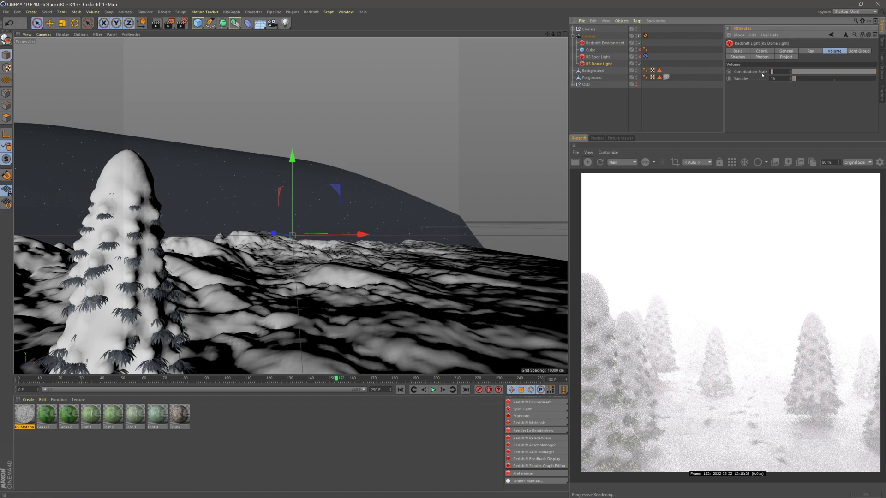
{"action": "type", "text": "0.7"}
{"action": "key", "text": "Return"}
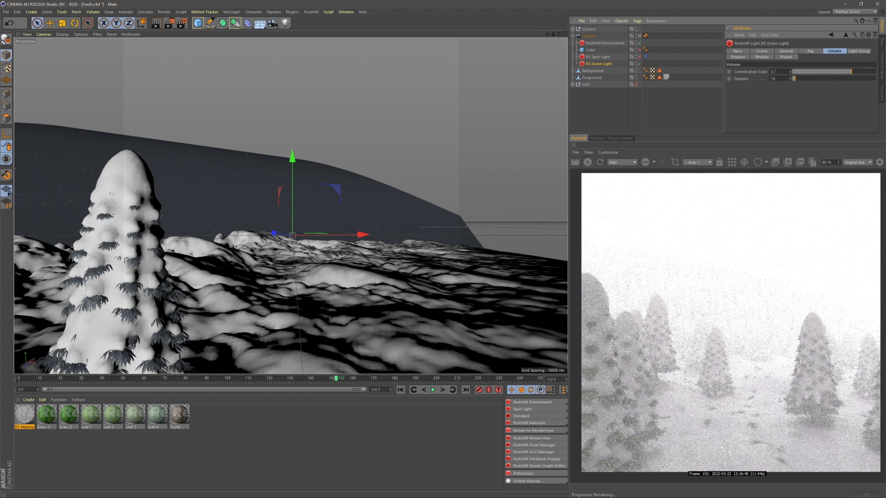
{"action": "type", "text": "0.5"}
{"action": "key", "text": "Return"}
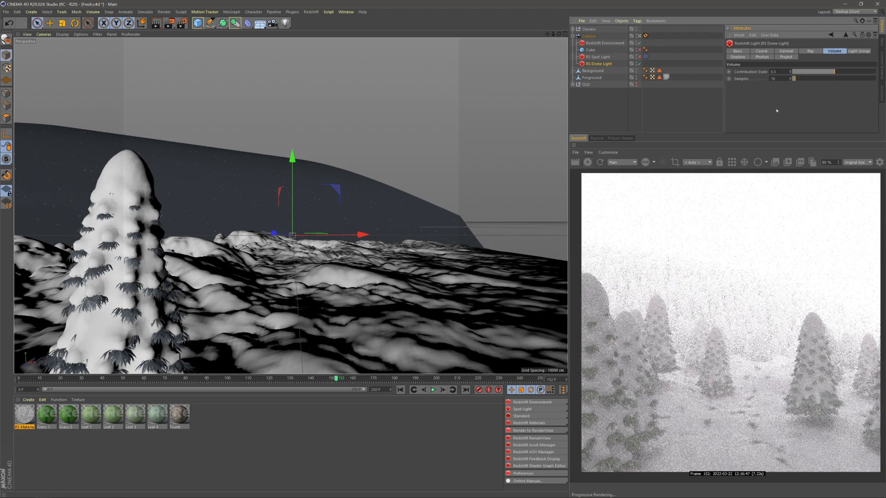
{"action": "type", "text": "0.3"}
{"action": "key", "text": "Return"}
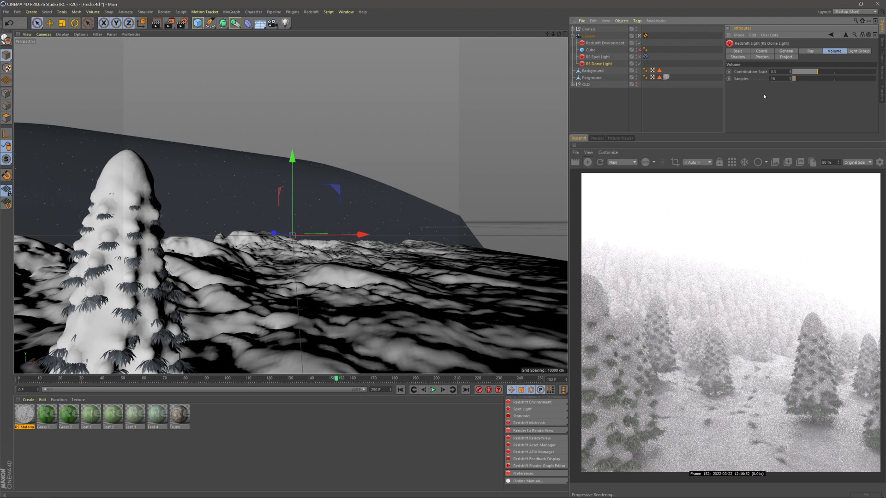
- Set the Redshift Environment's volume scattering phase to -0.5
{"action": "left_click", "coordinate": [785, 51]}
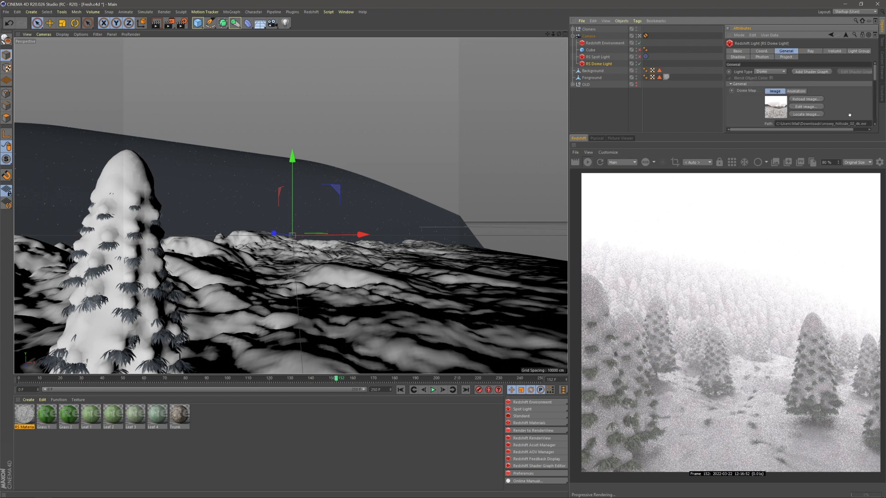
{"action": "scroll", "coordinate": [847, 115], "scroll_direction": "down", "scroll_amount": 2}
{"action": "scroll", "coordinate": [844, 105], "scroll_direction": "down", "scroll_amount": 2}
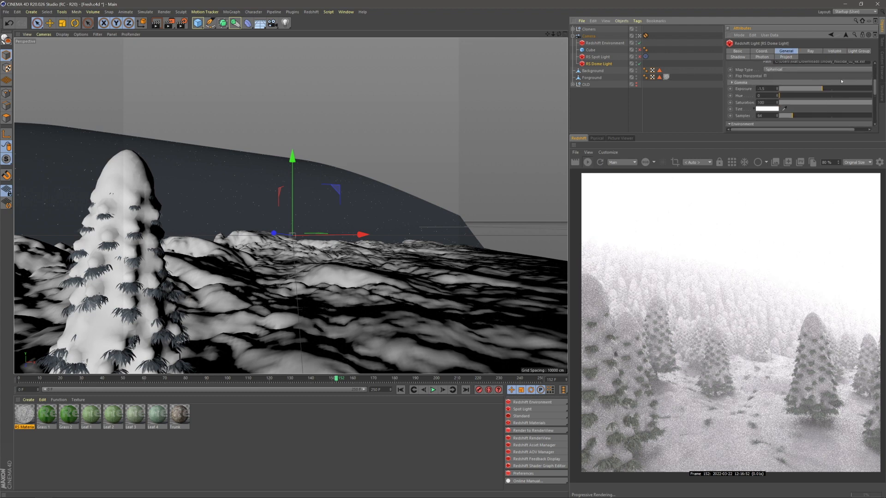
{"action": "left_click", "coordinate": [605, 43]}
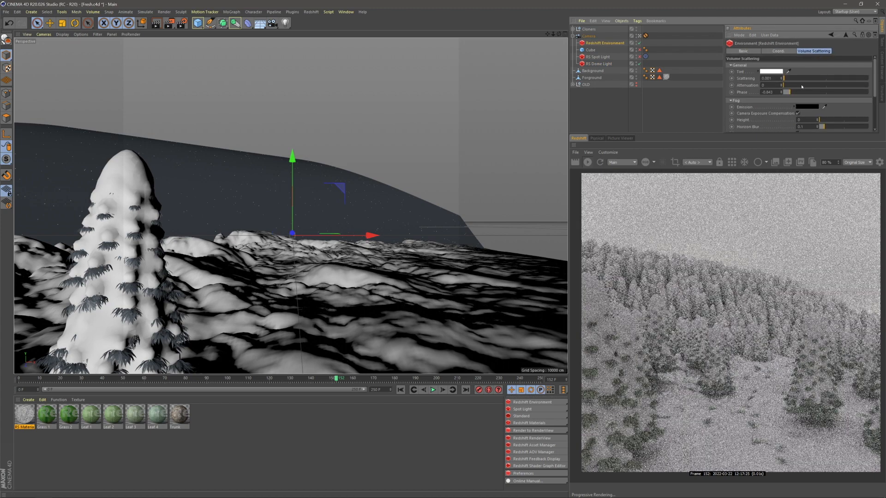
{"action": "left_click_drag", "start_coordinate": [794, 92], "coordinate": [797, 93]}
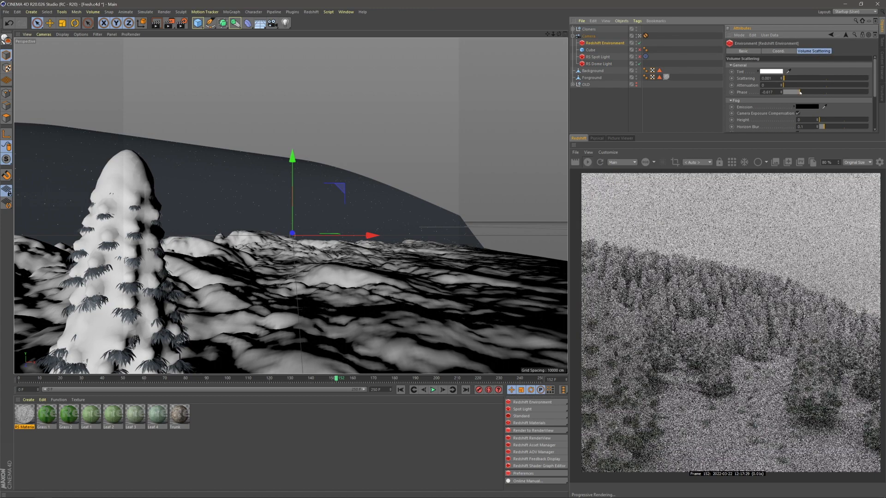
{"action": "left_click", "coordinate": [797, 113]}
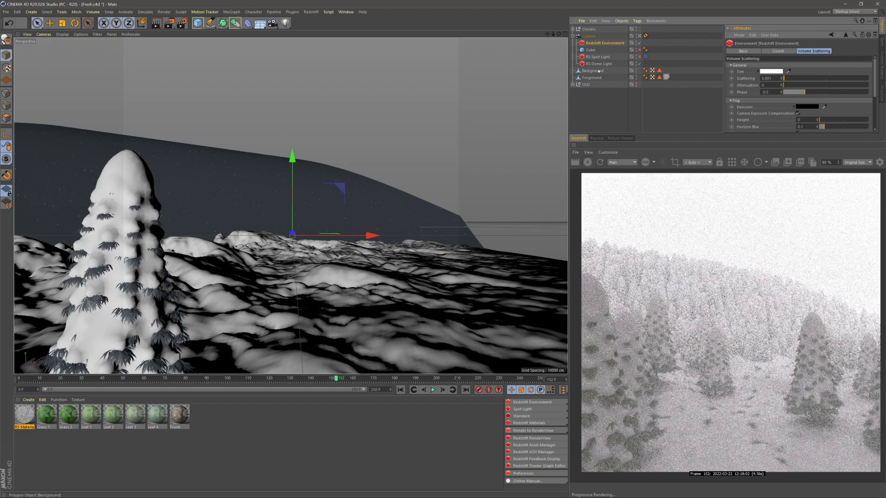
- Reduce the RS Dome Light's volume contribution scale to 0.2
{"action": "left_click", "coordinate": [599, 63]}
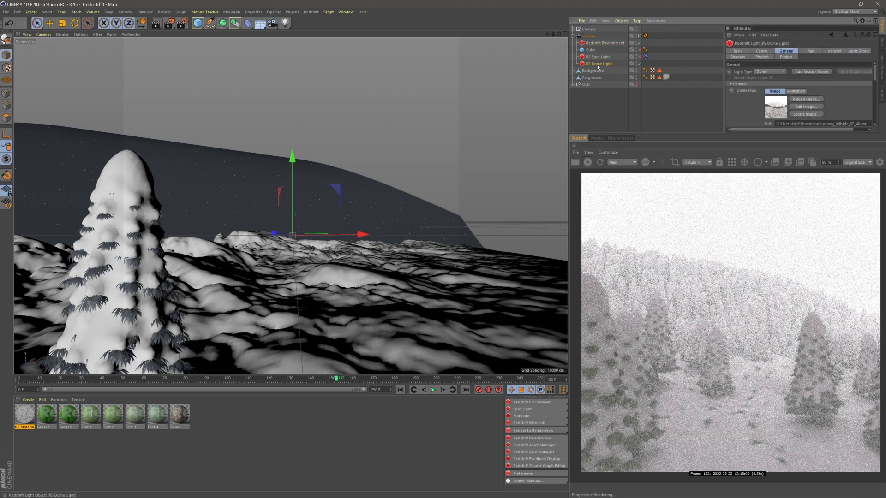
{"action": "left_click", "coordinate": [834, 52]}
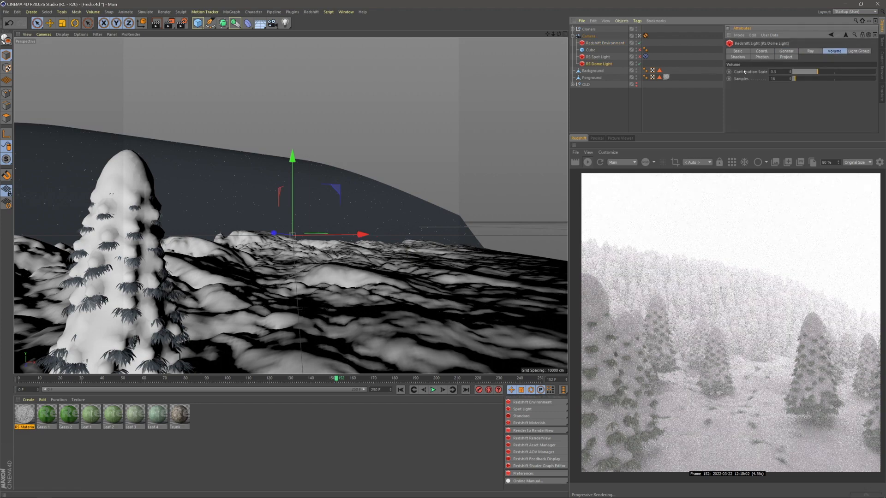
{"action": "left_click", "coordinate": [614, 44]}
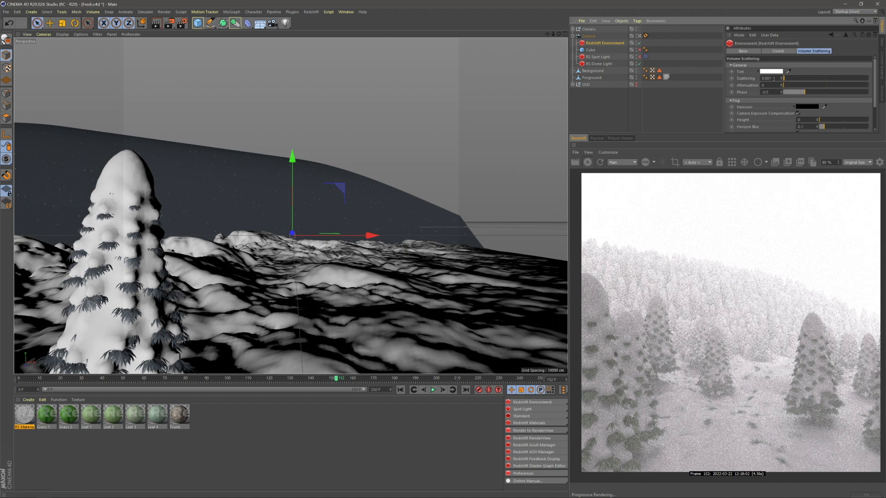
{"action": "left_click", "coordinate": [600, 57]}
{"action": "left_click", "coordinate": [612, 65]}
{"action": "left_click", "coordinate": [782, 72]}
{"action": "type", "text": "0.2"}
{"action": "key", "text": "Return"}
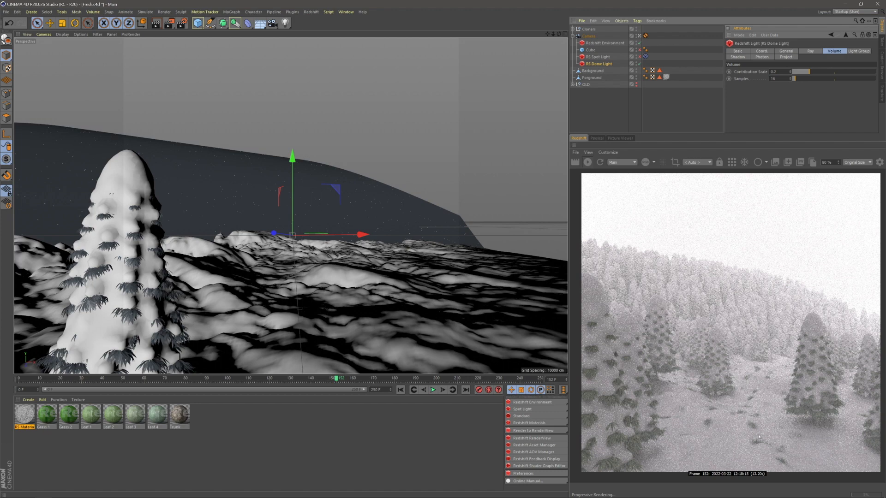
- Set the RS Spot Light's volume contribution scale to 1 and enable it, previewing the fog briefly with the RS Dome Light disabled
{"action": "left_click", "coordinate": [602, 58]}
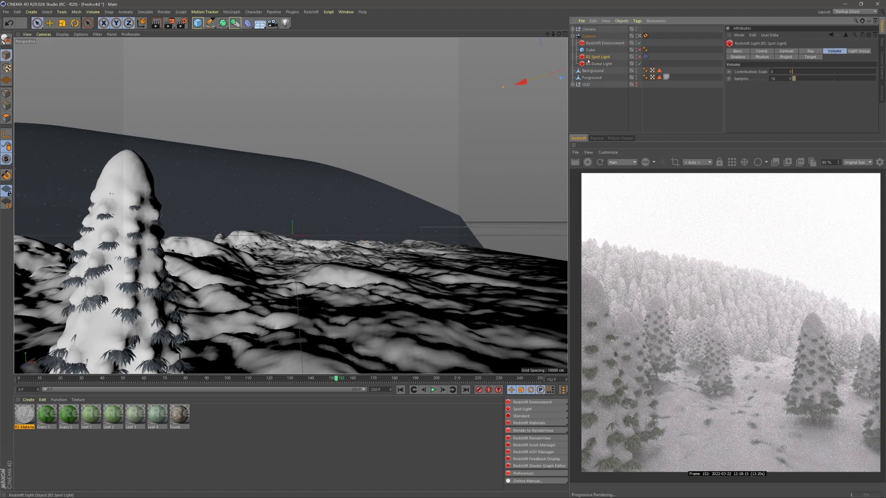
{"action": "left_click_drag", "start_coordinate": [778, 72], "coordinate": [755, 71]}
{"action": "type", "text": "1"}
{"action": "key", "text": "Return"}
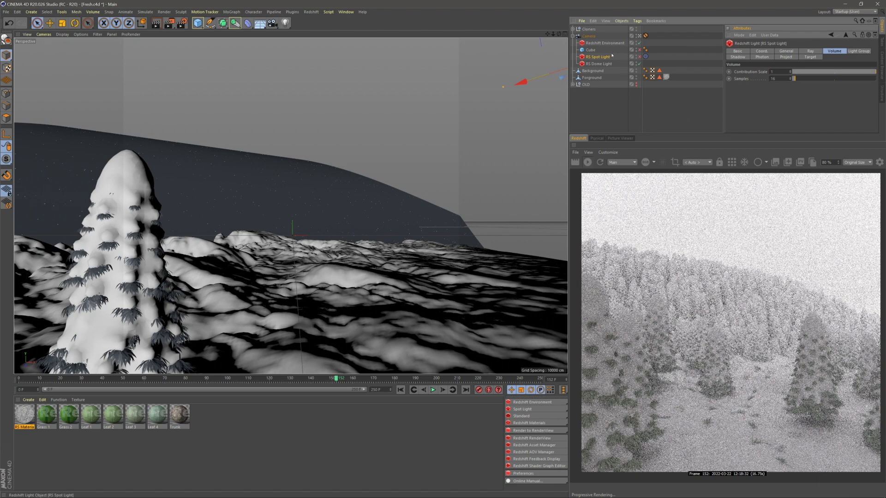
{"action": "left_click", "coordinate": [640, 64]}
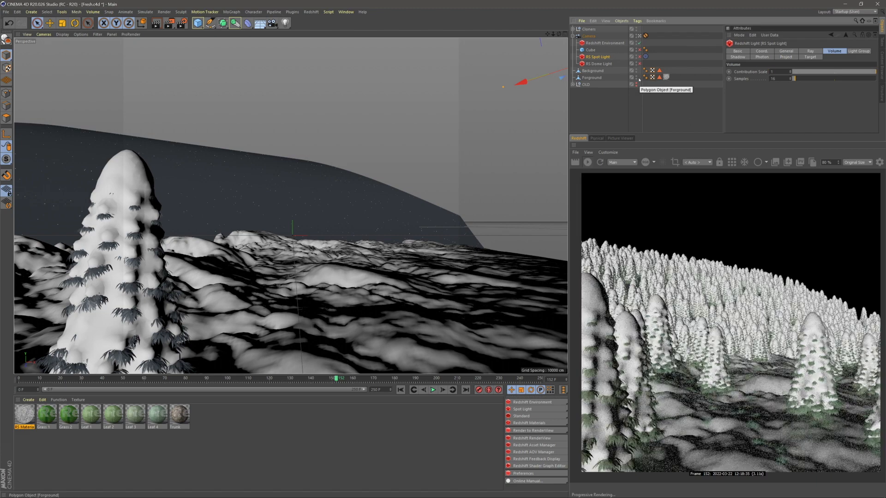
{"action": "left_click", "coordinate": [639, 57]}
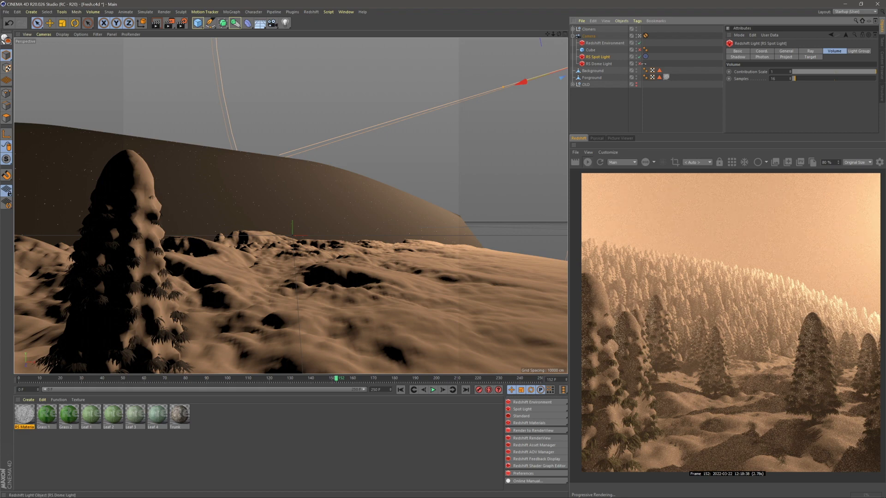
{"action": "left_click", "coordinate": [639, 64]}
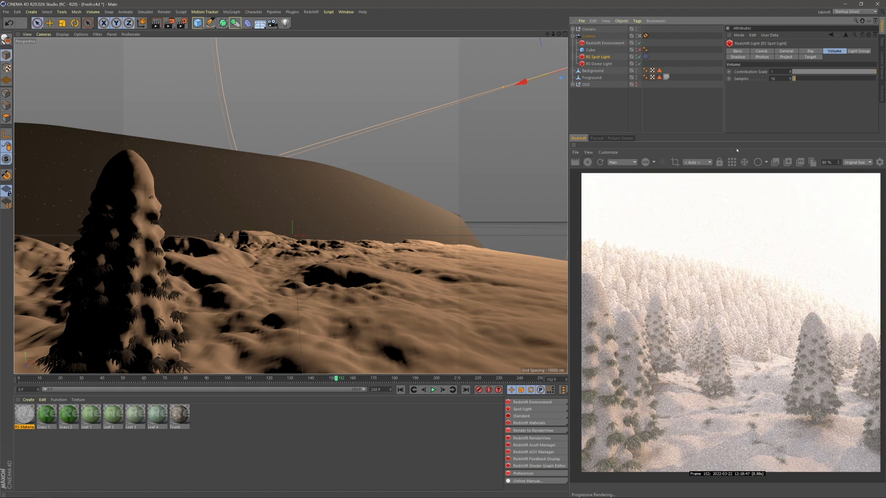
- Set the RS Spot Light's volume contribution scale to 0.8 and its volume samples to 2048
{"action": "left_click", "coordinate": [786, 71]}
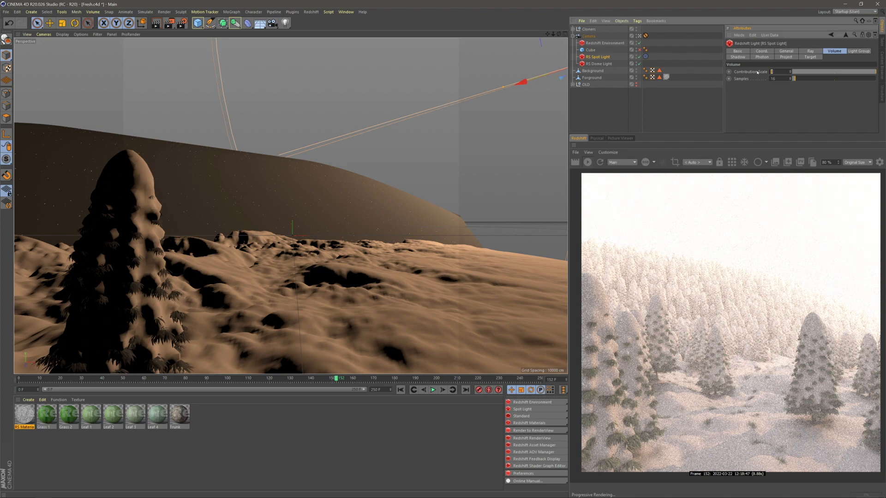
{"action": "type", "text": "0.8"}
{"action": "key", "text": "Return"}
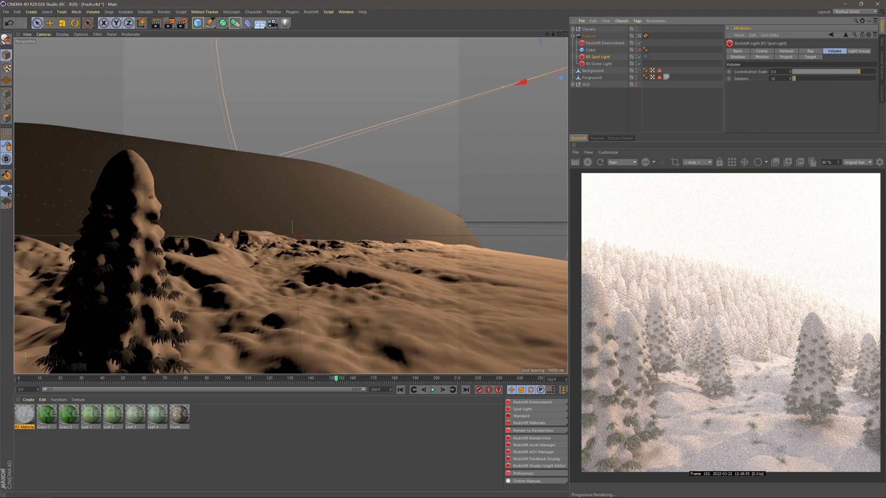
{"action": "double_click", "coordinate": [787, 79]}
{"action": "type", "text": "4"}
{"action": "type", "text": "48"}
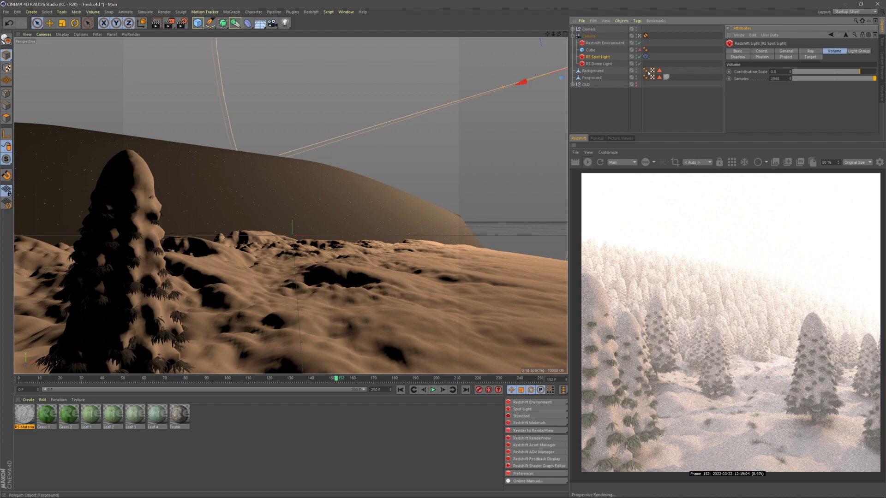
- Raise both the volume samples and the general samples of the RS Dome Light to 2048
{"action": "left_click", "coordinate": [599, 64]}
{"action": "type", "text": "2048"}
{"action": "key", "text": "Return"}
{"action": "left_click", "coordinate": [787, 50]}
{"action": "scroll", "coordinate": [757, 88], "scroll_direction": "down", "scroll_amount": 4}
{"action": "type", "text": "2048"}
{"action": "key", "text": "Return"}
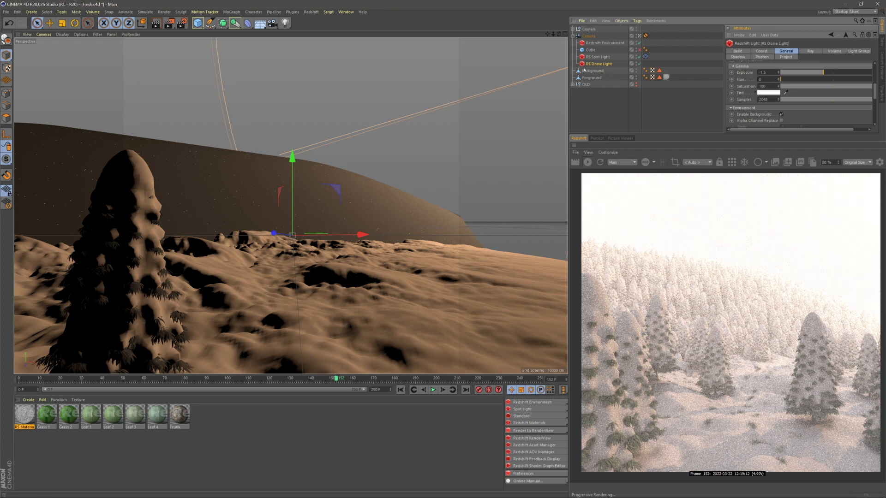
- Reduce the RS Spot Light's volume contribution scale to 0.4, trying 0.6 first
{"action": "left_click", "coordinate": [600, 58]}
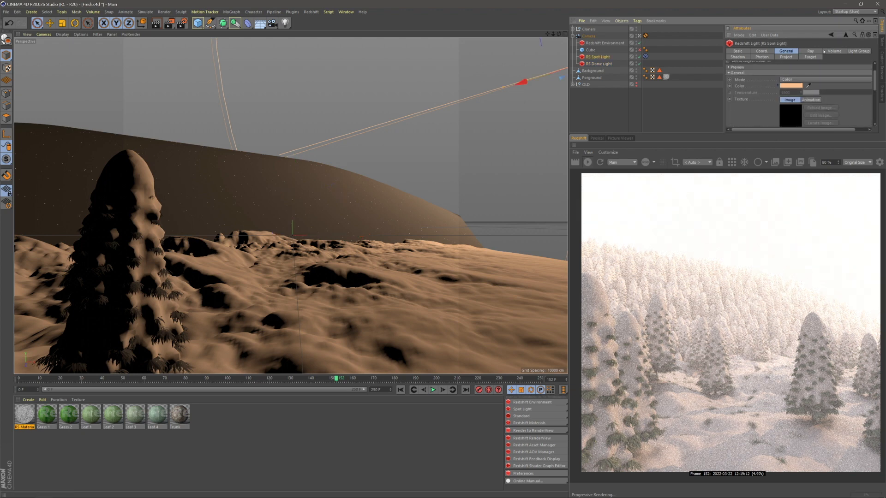
{"action": "left_click", "coordinate": [833, 51]}
{"action": "double_click", "coordinate": [774, 71]}
{"action": "type", "text": "0.6"}
{"action": "key", "text": "Return"}
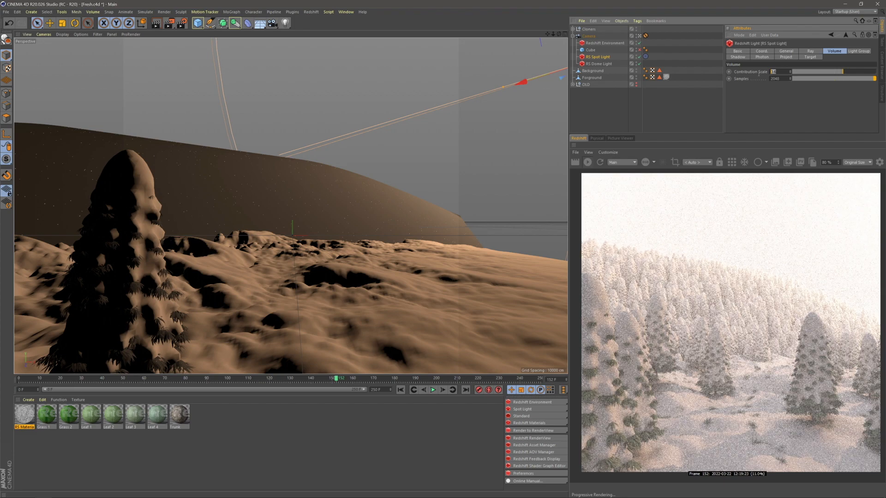
{"action": "type", "text": "0.4"}
{"action": "key", "text": "Return"}
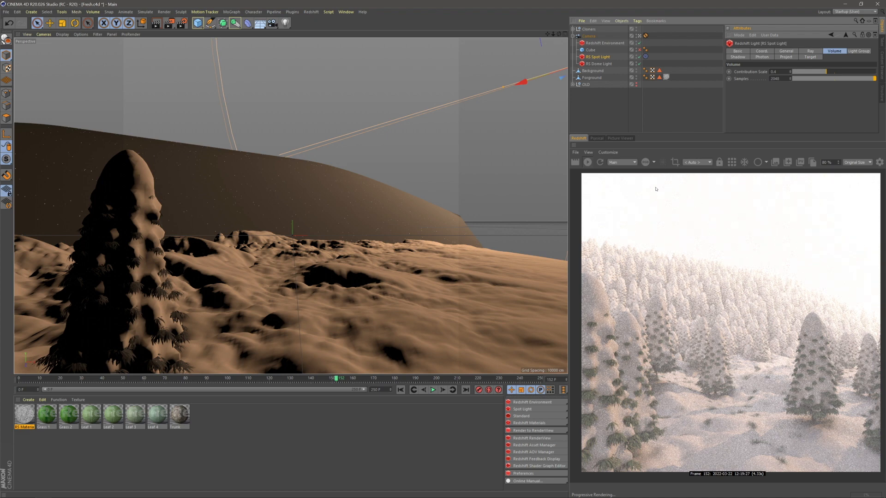
- Review the Redshift unified sampling values and the reflection and refraction sampling overrides in the render settings
{"action": "left_click", "coordinate": [182, 23]}
{"action": "left_click_drag", "start_coordinate": [334, 24], "coordinate": [378, 77]}
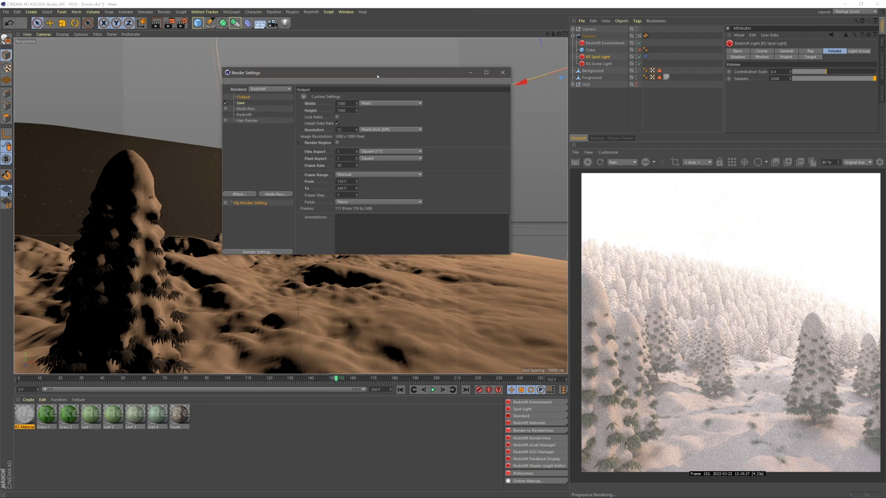
{"action": "left_click", "coordinate": [244, 115]}
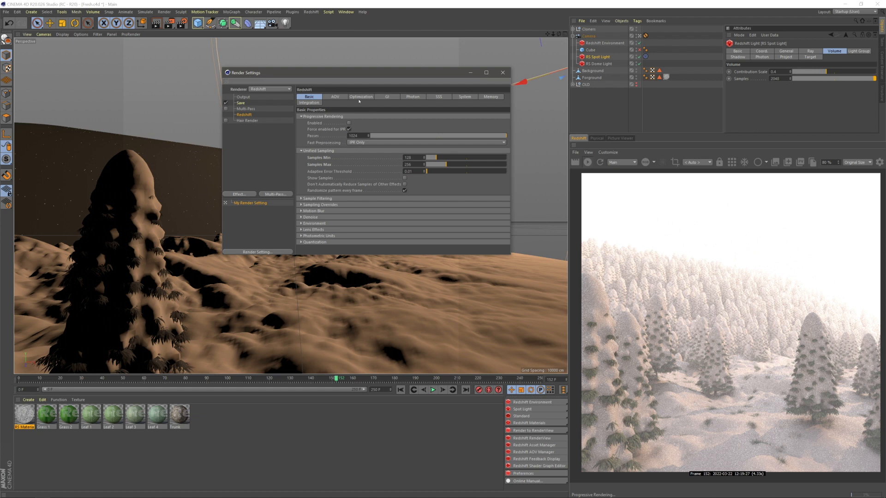
{"action": "left_click", "coordinate": [320, 205]}
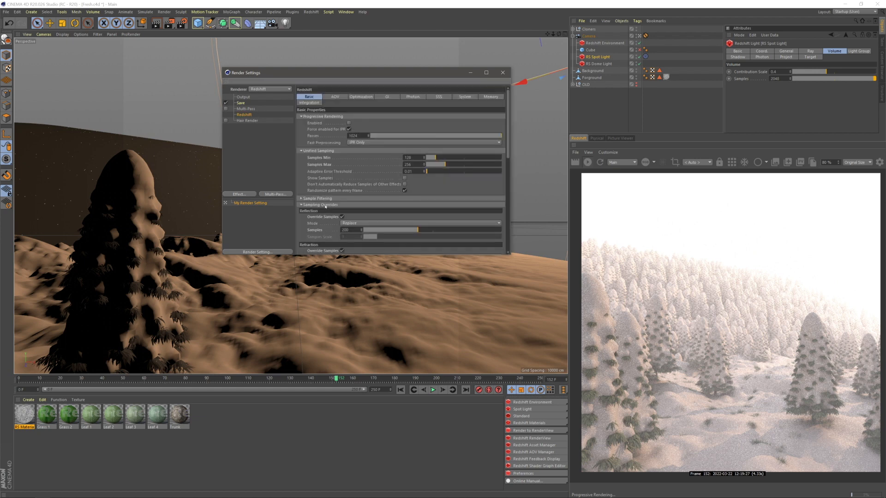
{"action": "scroll", "coordinate": [465, 193], "scroll_direction": "down", "scroll_amount": 3}
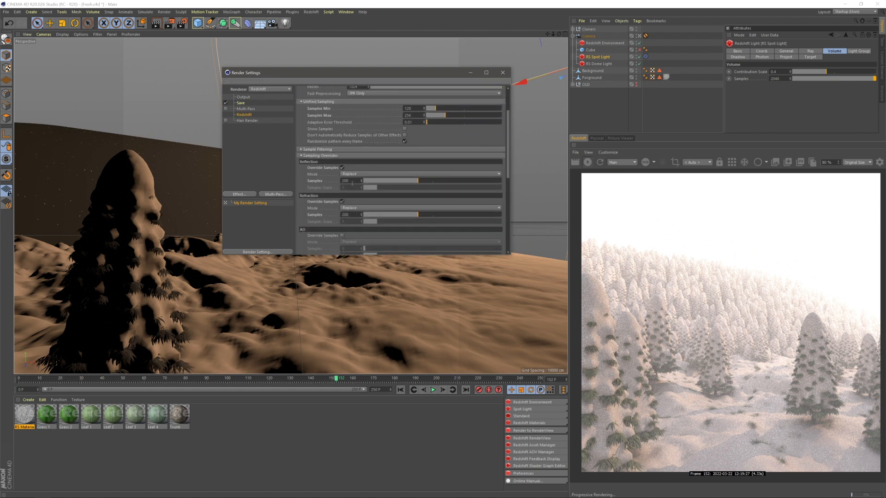
{"action": "double_click", "coordinate": [353, 181]}
{"action": "scroll", "coordinate": [353, 207], "scroll_direction": "down", "scroll_amount": 1}
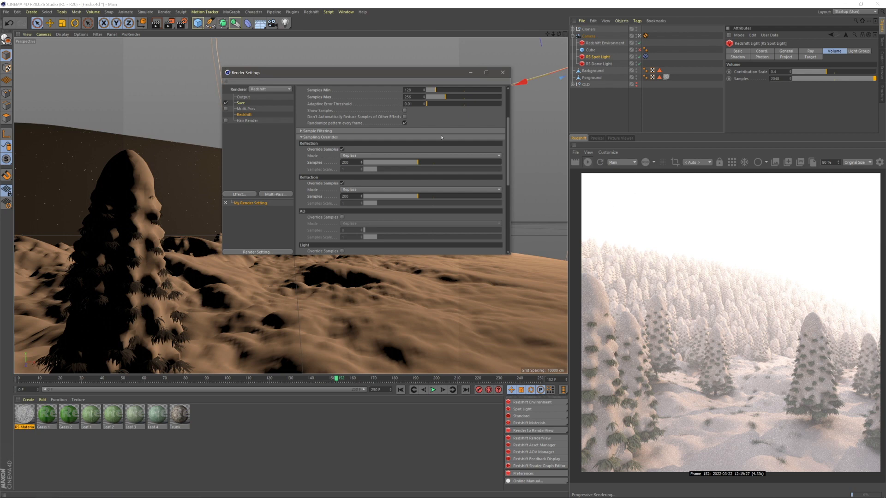
{"action": "scroll", "coordinate": [423, 168], "scroll_direction": "up", "scroll_amount": 3}
{"action": "left_click", "coordinate": [408, 157]}
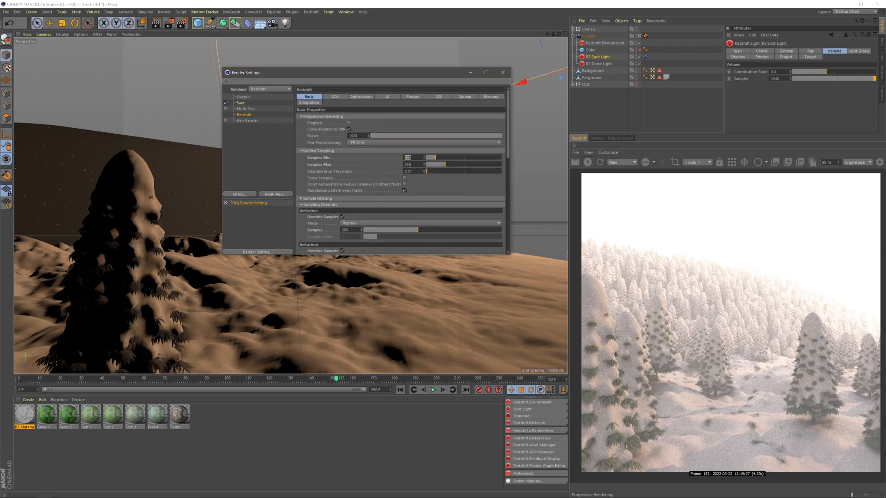
{"action": "key", "text": "Tab"}
- Review the GI engines, the brute force ray count and the output resolution, and close the render settings
{"action": "left_click", "coordinate": [387, 97]}
{"action": "left_click", "coordinate": [376, 123]}
{"action": "left_click", "coordinate": [371, 129]}
{"action": "left_click", "coordinate": [300, 151]}
{"action": "left_click", "coordinate": [344, 158]}
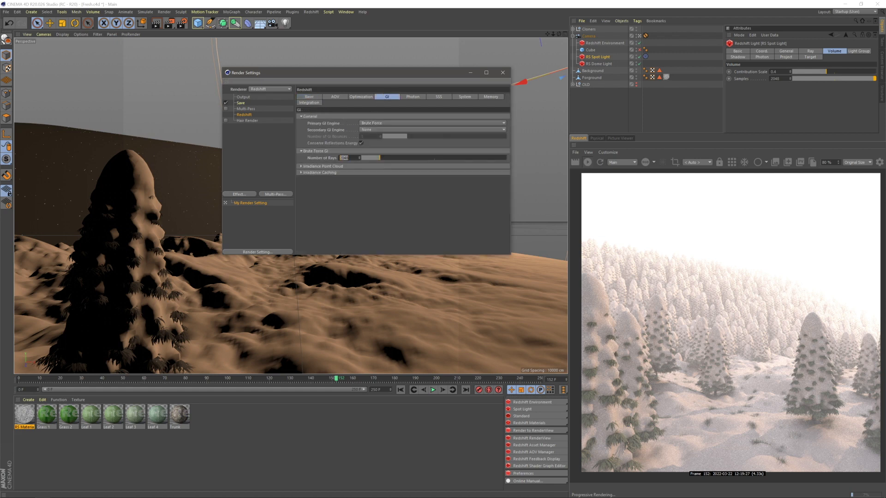
{"action": "left_click", "coordinate": [243, 98]}
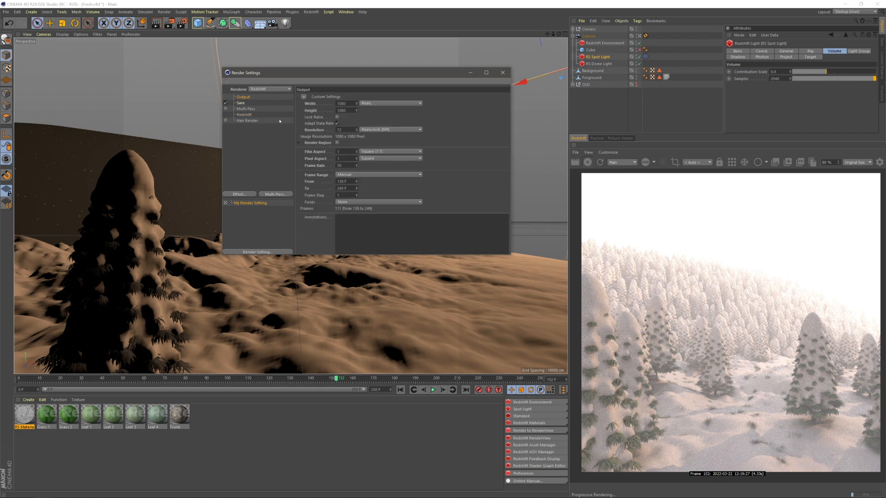
{"action": "double_click", "coordinate": [343, 110]}
{"action": "left_click", "coordinate": [503, 73]}
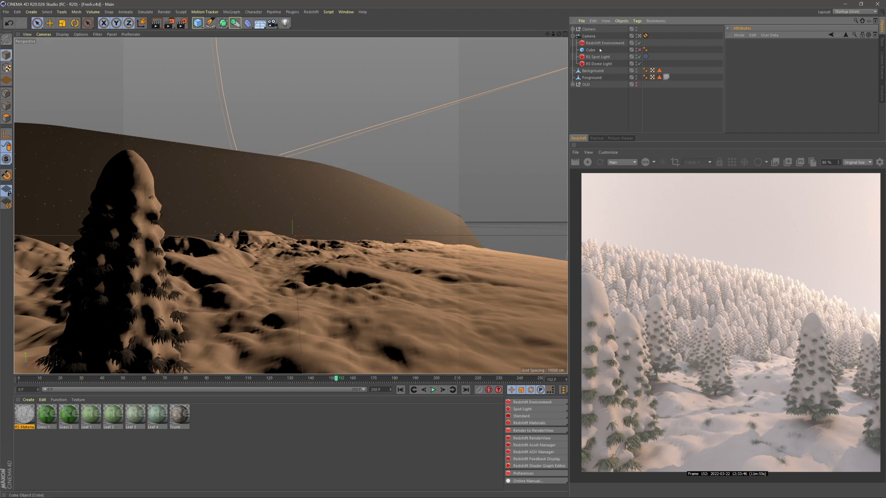
- Check the RS Dome Light's environment background option and the Redshift Environment's volume scattering value
{"action": "left_click", "coordinate": [599, 64]}
{"action": "scroll", "coordinate": [866, 98], "scroll_direction": "down", "scroll_amount": 3}
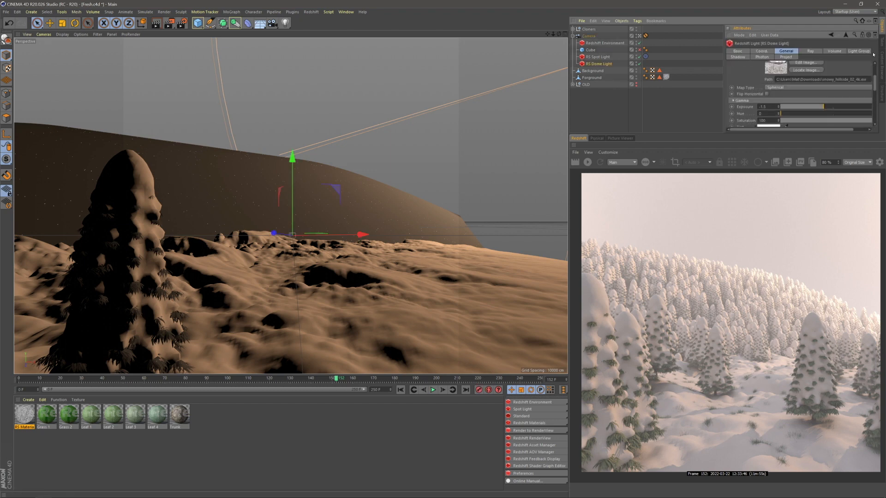
{"action": "scroll", "coordinate": [836, 96], "scroll_direction": "down", "scroll_amount": 3}
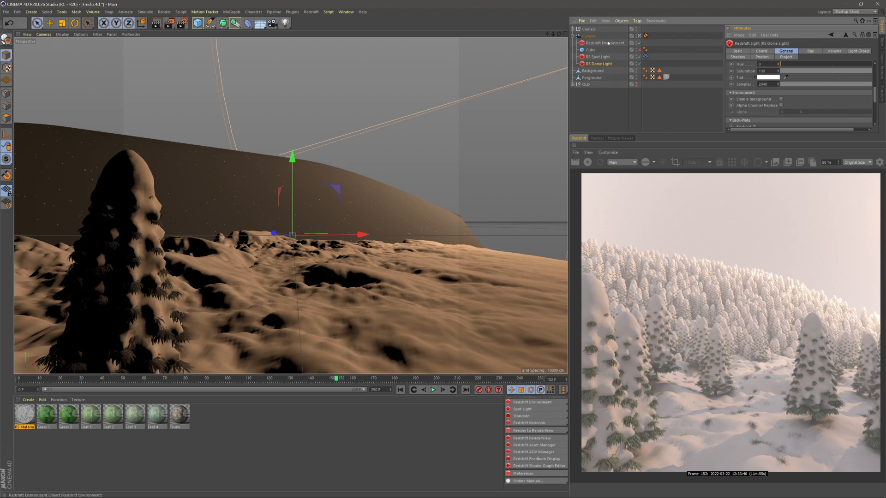
{"action": "left_click", "coordinate": [605, 43]}
{"action": "left_click_drag", "start_coordinate": [875, 97], "coordinate": [874, 67]}
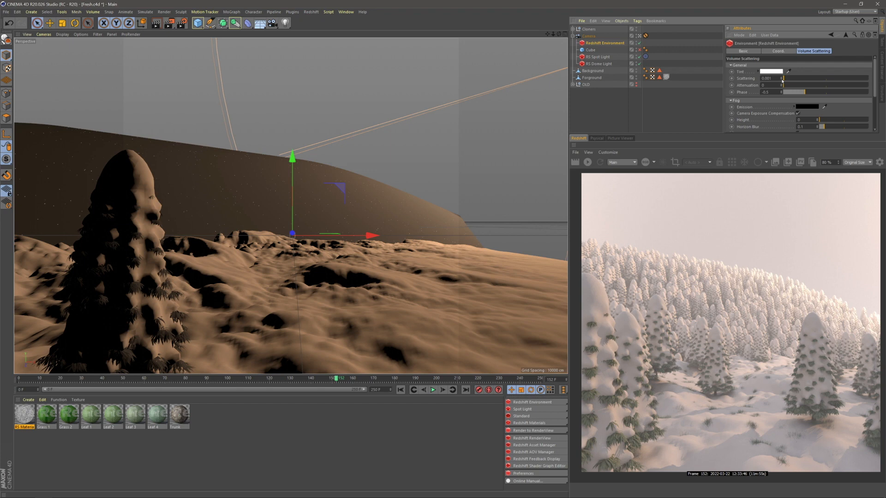
{"action": "double_click", "coordinate": [772, 79]}
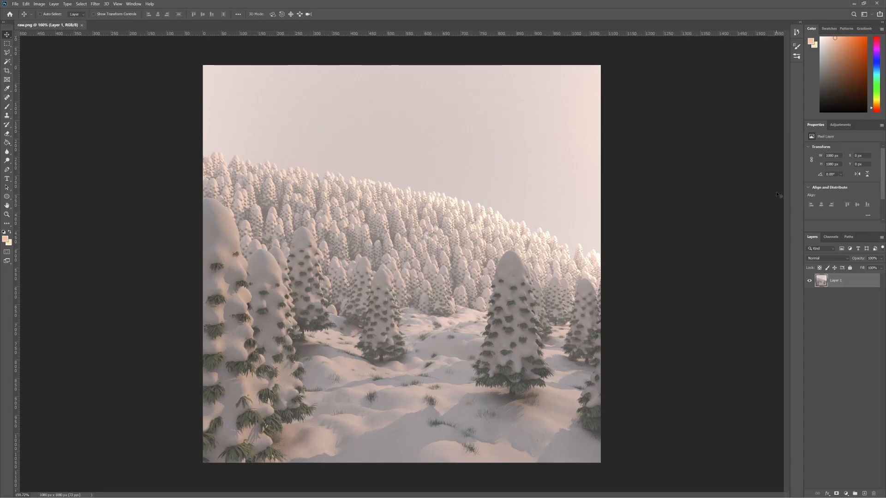
- Add a Brightness/Contrast adjustment layer with brightness 10 and contrast 20, trying contrast 30 first
{"action": "left_click", "coordinate": [840, 124]}
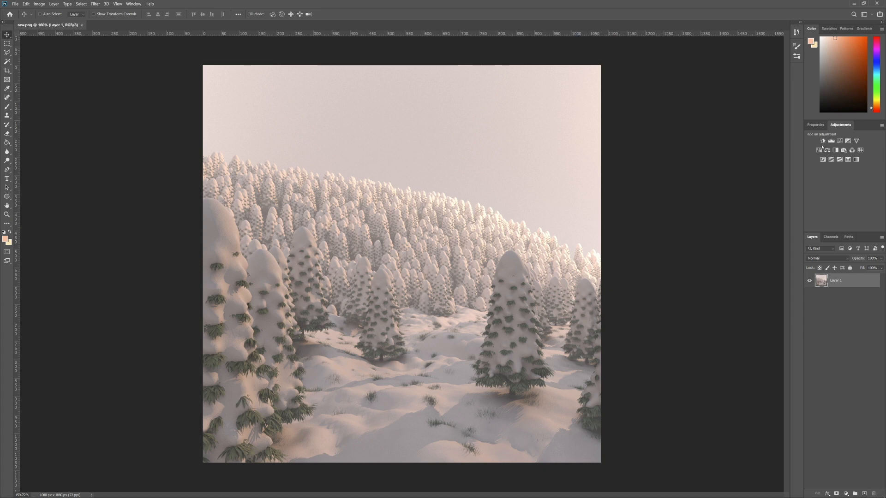
{"action": "left_click", "coordinate": [823, 141]}
{"action": "left_click_drag", "start_coordinate": [792, 175], "coordinate": [712, 190]}
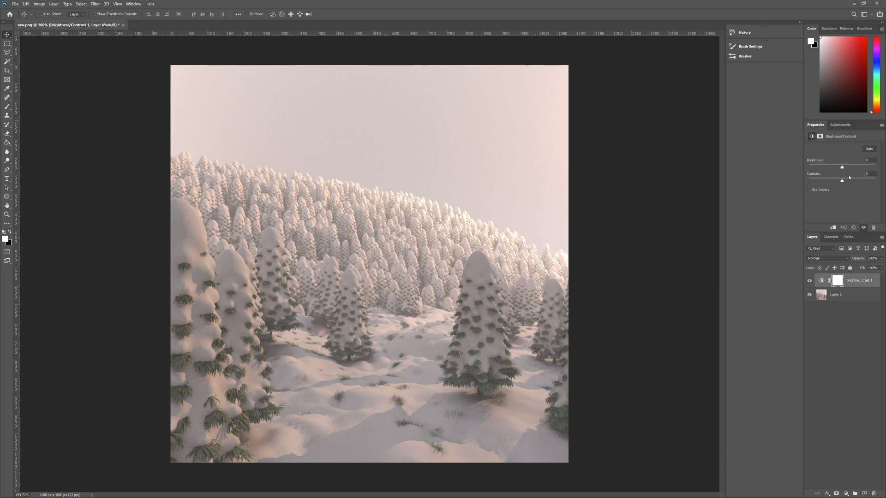
{"action": "type", "text": "30"}
{"action": "type", "text": "0"}
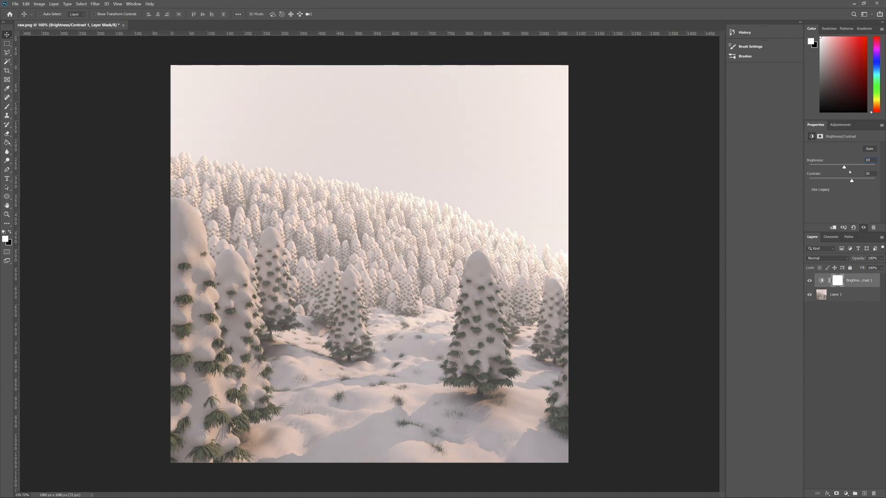
{"action": "left_click_drag", "start_coordinate": [853, 182], "coordinate": [830, 184]}
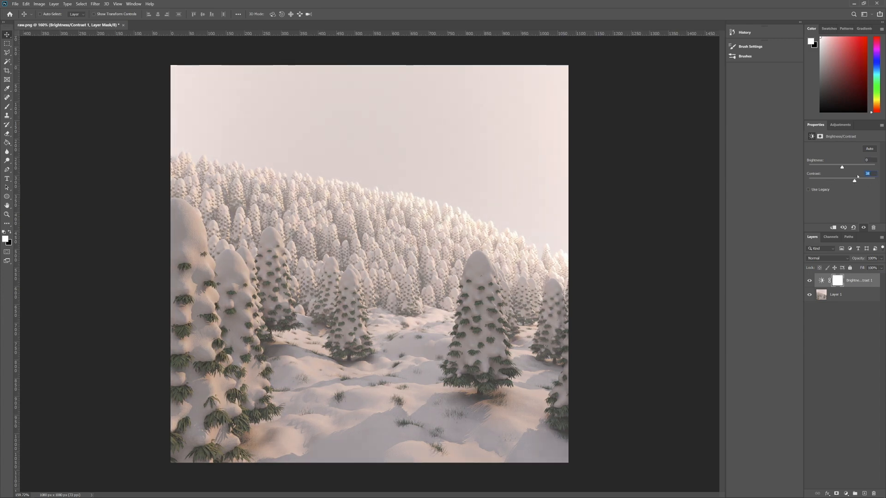
{"action": "type", "text": "0"}
{"action": "key", "text": "Tab"}
{"action": "type", "text": "10"}
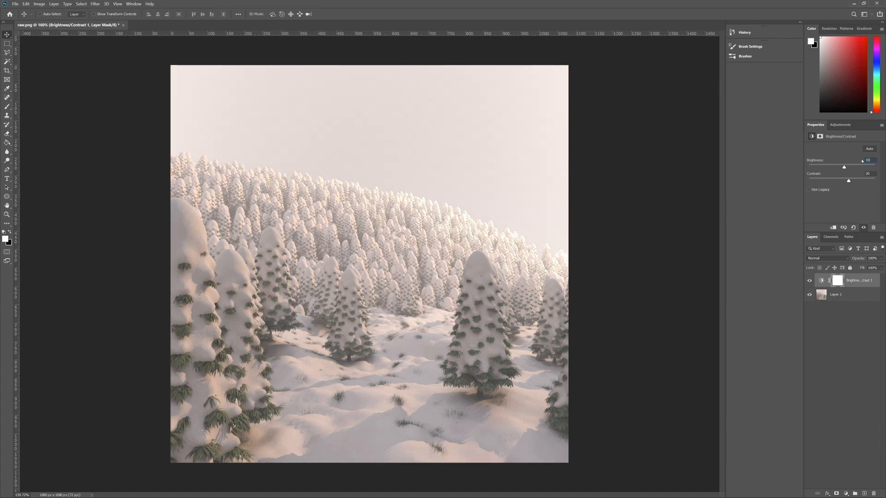
- Add a Levels adjustment layer, test its shadow input slider and set the black input level to 0
{"action": "left_click", "coordinate": [840, 124]}
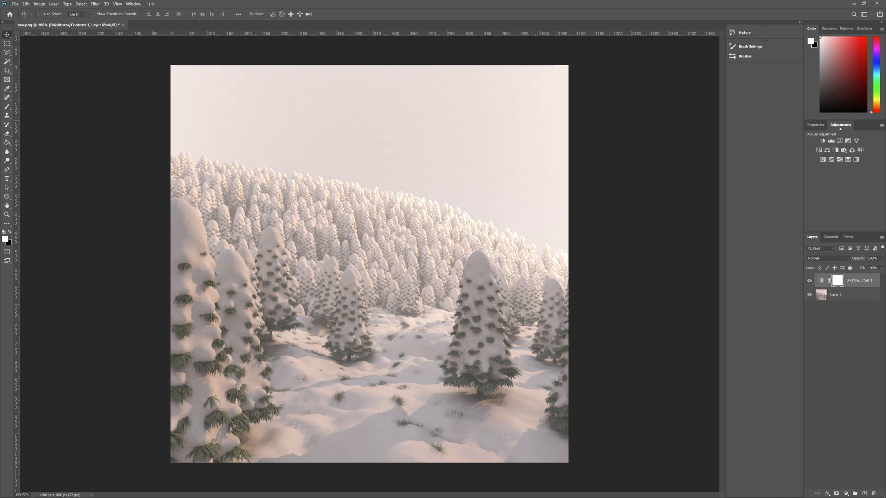
{"action": "left_click", "coordinate": [821, 140]}
{"action": "mouse_move", "coordinate": [819, 199]}
{"action": "left_mouse_down"}
{"action": "mouse_move", "coordinate": [833, 199]}
{"action": "mouse_move", "coordinate": [821, 198]}
{"action": "left_mouse_up"}
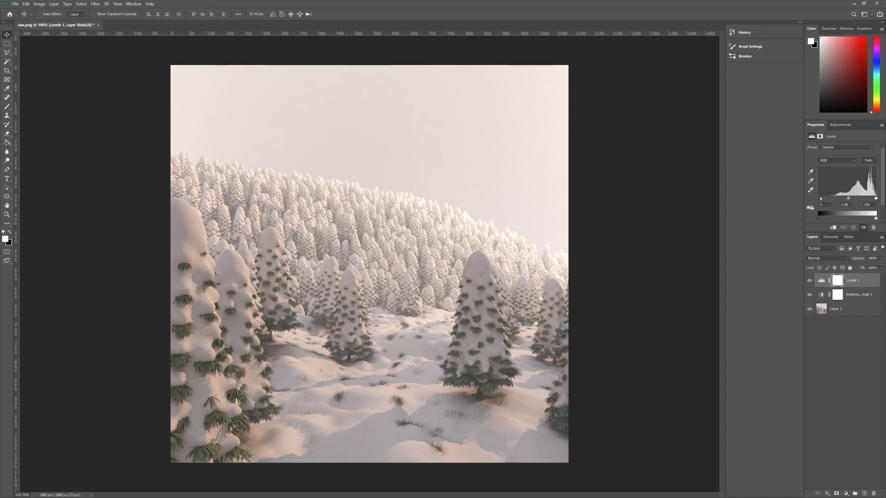
{"action": "type", "text": "0"}
- Add a Curves adjustment layer and pull the RGB curve slightly down in the shadows, with a second point anchoring the brighter tones
{"action": "left_click", "coordinate": [840, 124]}
{"action": "left_click", "coordinate": [830, 142]}
{"action": "left_click_drag", "start_coordinate": [836, 203], "coordinate": [857, 182]}
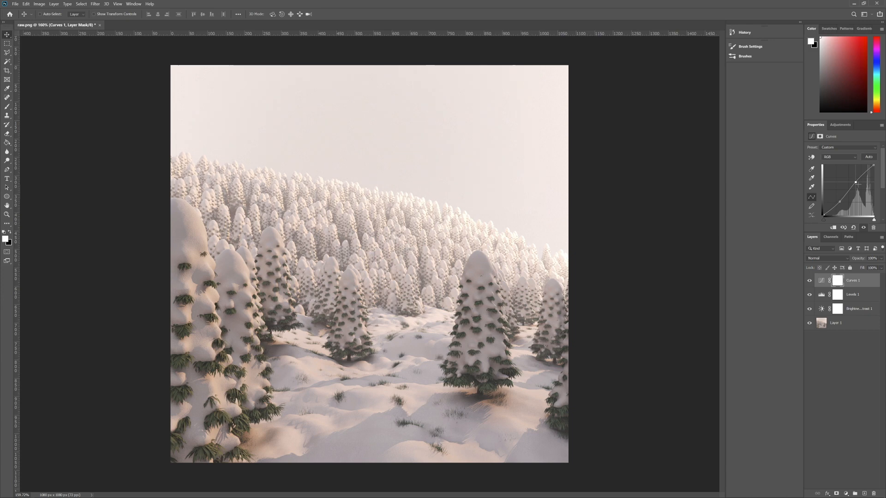
{"action": "left_click_drag", "start_coordinate": [844, 204], "coordinate": [845, 204]}
- Add a Hue/Saturation adjustment layer and fine-tune the master hue close to neutral after trying shifts in both directions
{"action": "left_click", "coordinate": [840, 125]}
{"action": "left_click", "coordinate": [821, 151]}
{"action": "left_click_drag", "start_coordinate": [844, 176], "coordinate": [849, 176]}
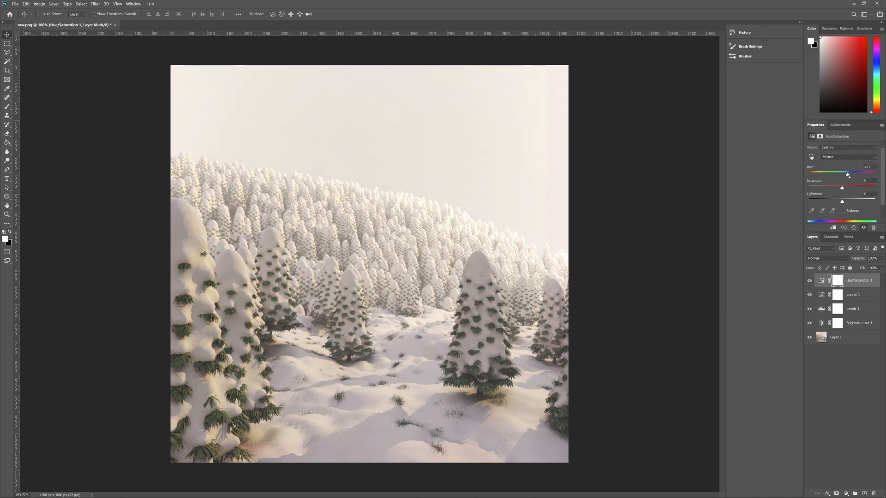
{"action": "left_click_drag", "start_coordinate": [849, 176], "coordinate": [840, 176]}
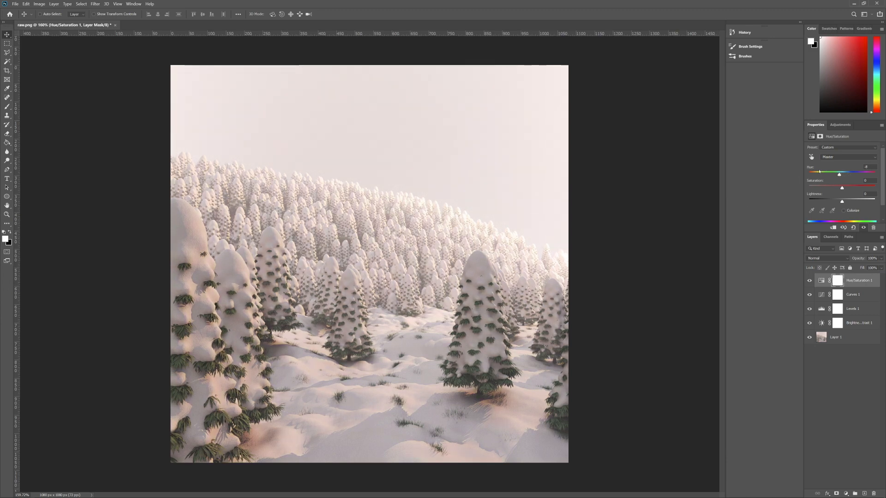
{"action": "mouse_move", "coordinate": [837, 175]}
{"action": "left_mouse_down"}
{"action": "mouse_move", "coordinate": [822, 175]}
{"action": "mouse_move", "coordinate": [882, 177]}
{"action": "mouse_move", "coordinate": [841, 174]}
{"action": "left_mouse_up"}
- Add a Color Balance adjustment layer with midtones at cyan-red +2, magenta-green -6 and yellow-blue +11
{"action": "left_click", "coordinate": [840, 124]}
{"action": "left_click", "coordinate": [827, 150]}
{"action": "left_click_drag", "start_coordinate": [835, 164], "coordinate": [827, 163]}
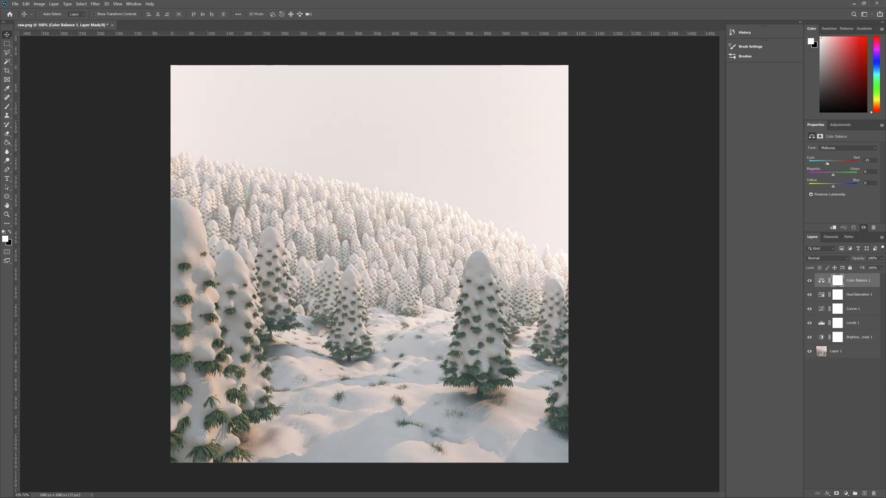
{"action": "left_click_drag", "start_coordinate": [826, 164], "coordinate": [835, 164]}
{"action": "left_click_drag", "start_coordinate": [838, 175], "coordinate": [835, 174]}
{"action": "left_click", "coordinate": [820, 394]}
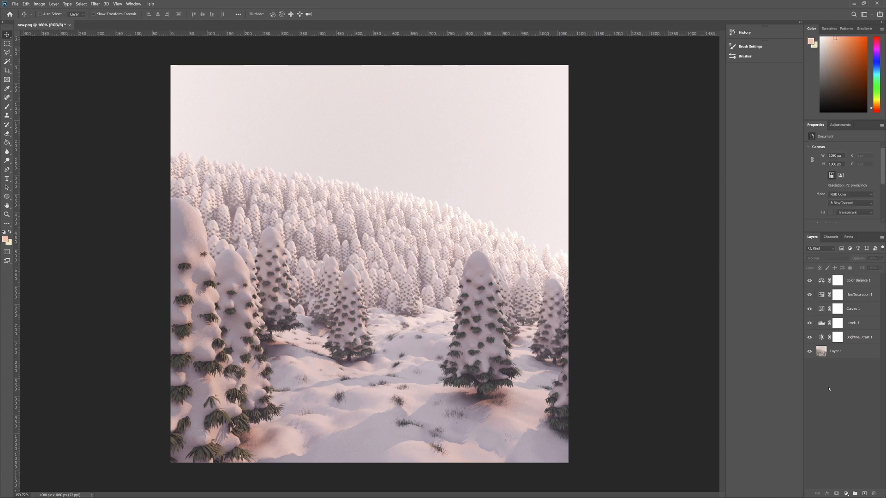
- Copy a rectangular strip of sky from Layer 1 to a new layer and delete the empty layer above the adjustments
{"action": "left_click", "coordinate": [865, 494]}
{"action": "right_click", "coordinate": [7, 52]}
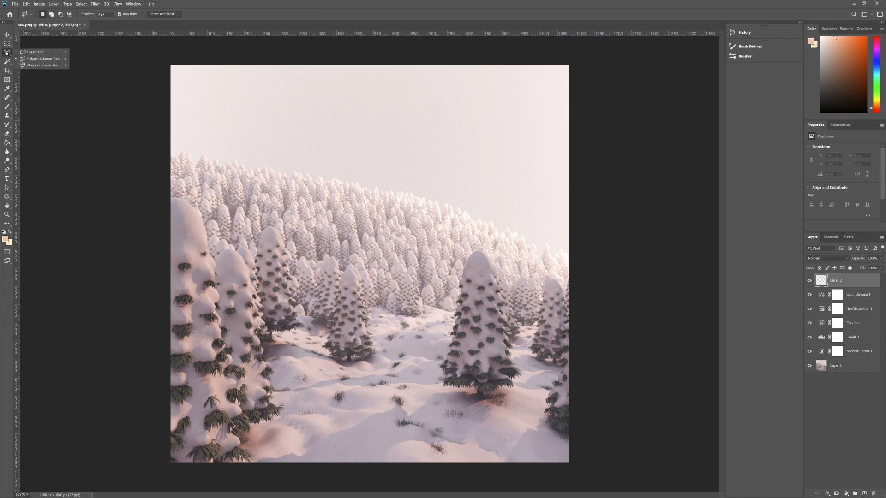
{"action": "left_click", "coordinate": [32, 51]}
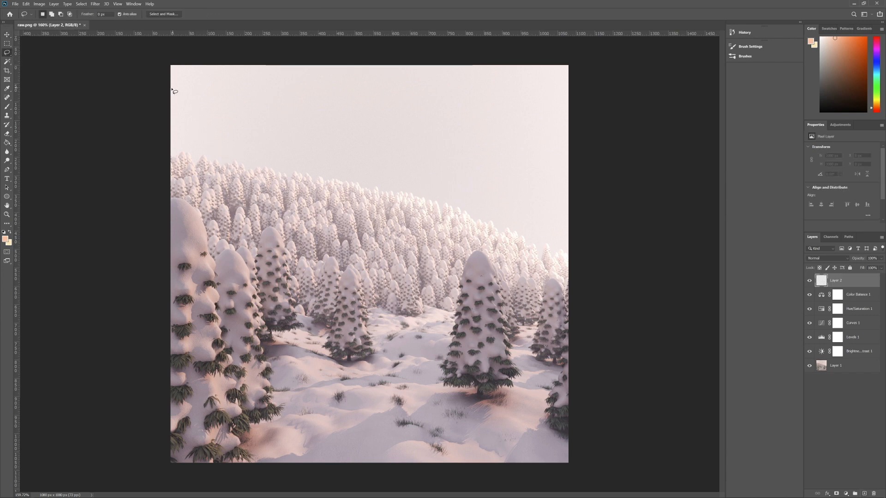
{"action": "key", "text": "m"}
{"action": "mouse_move", "coordinate": [168, 62]}
{"action": "left_mouse_down"}
{"action": "mouse_move", "coordinate": [348, 125]}
{"action": "mouse_move", "coordinate": [592, 183]}
{"action": "mouse_move", "coordinate": [612, 150]}
{"action": "left_mouse_up"}
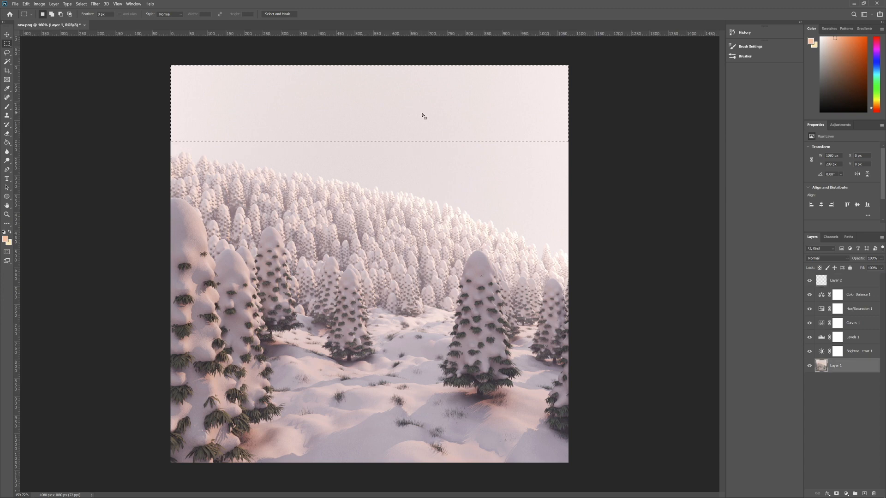
{"action": "right_click", "coordinate": [422, 116]}
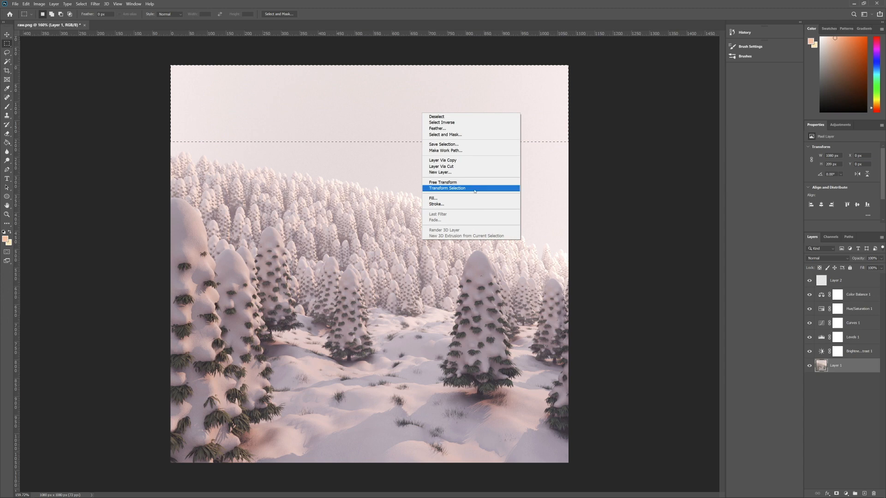
{"action": "left_click", "coordinate": [443, 161]}
{"action": "left_click", "coordinate": [852, 285]}
{"action": "key", "text": "Delete"}
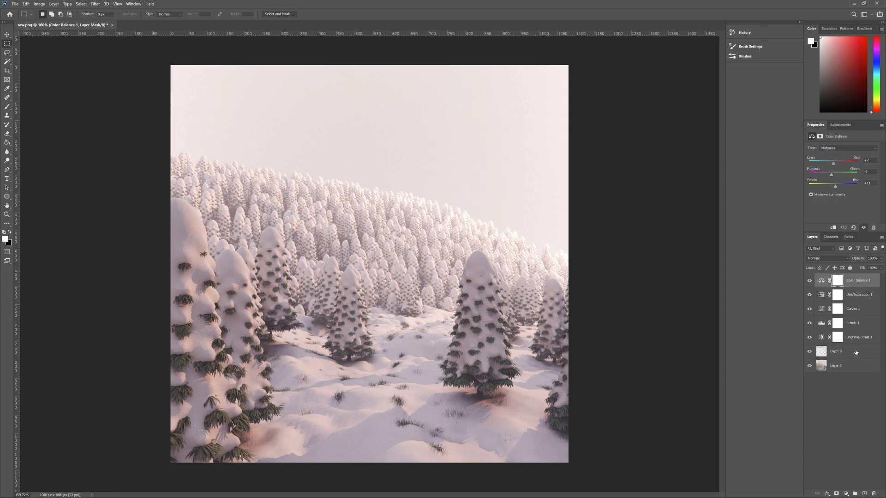
- Move the copied sky strip down over the tops of the distant trees
{"action": "left_click", "coordinate": [856, 353]}
{"action": "left_click", "coordinate": [6, 35]}
{"action": "left_click_drag", "start_coordinate": [439, 143], "coordinate": [377, 178]}
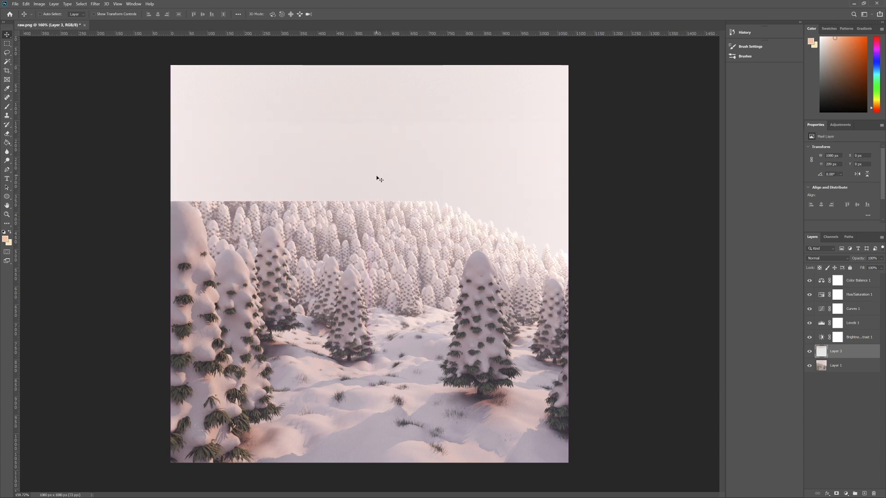
- Apply a Gaussian Blur with a large radius to the copied sky strip
{"action": "left_click", "coordinate": [96, 4]}
{"action": "mouse_move", "coordinate": [133, 77]}
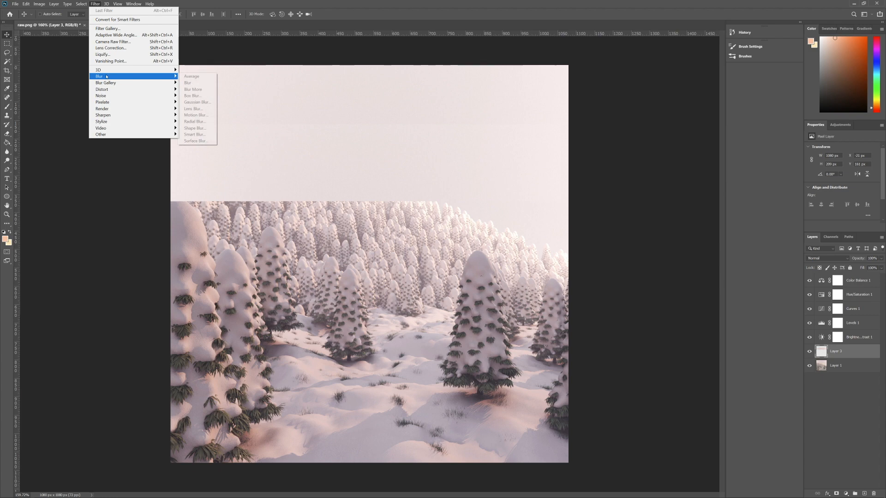
{"action": "left_click", "coordinate": [197, 102]}
{"action": "left_click_drag", "start_coordinate": [561, 405], "coordinate": [602, 406]}
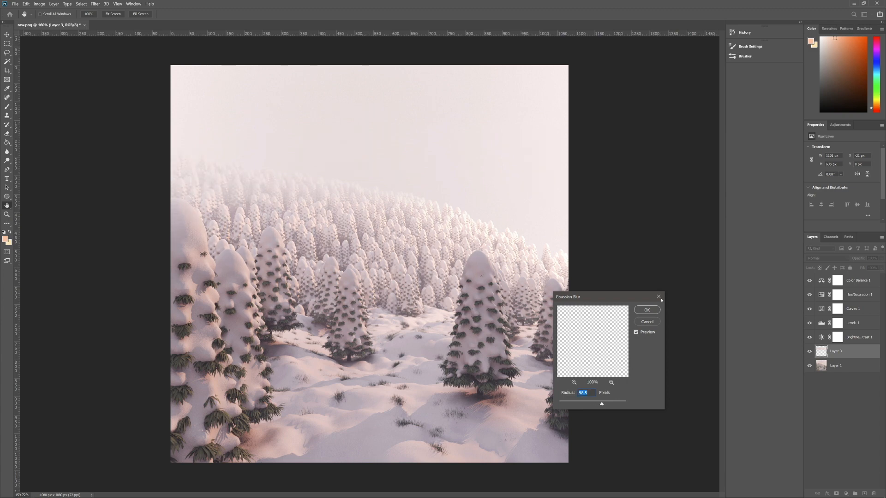
{"action": "left_click", "coordinate": [647, 310]}
- Try the blurred sky strip lower over the forest, and delete its layer
{"action": "key", "text": "v"}
{"action": "left_click_drag", "start_coordinate": [397, 188], "coordinate": [396, 210]}
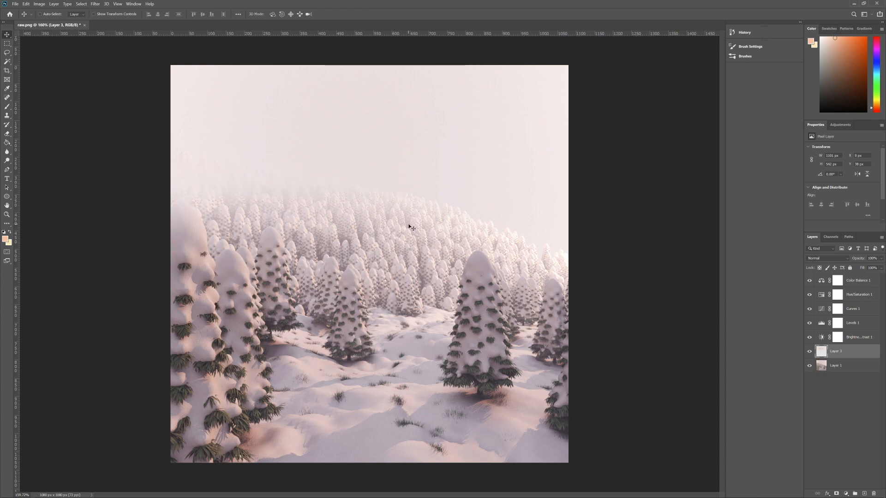
{"action": "key", "text": "Delete"}
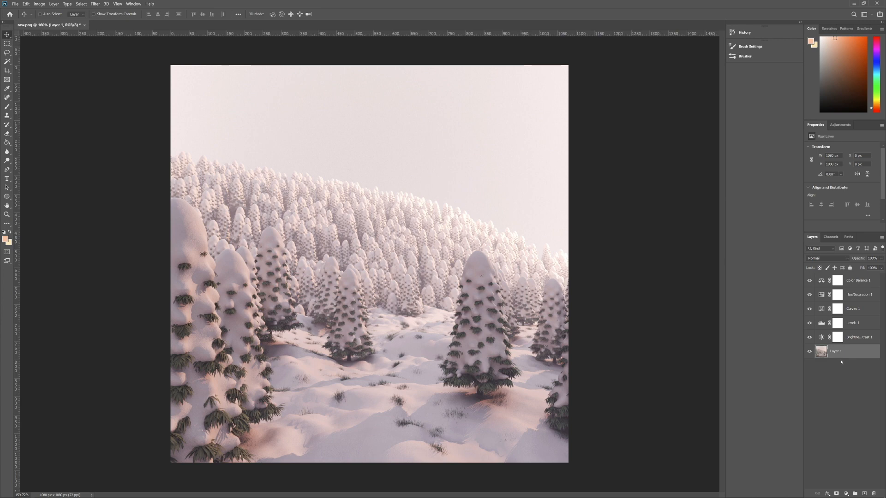
- Lasso the sky just above the sloping treeline on Layer 1 and copy it to a new layer
{"action": "left_click", "coordinate": [7, 52]}
{"action": "mouse_move", "coordinate": [157, 59]}
{"action": "left_mouse_down"}
{"action": "mouse_move", "coordinate": [584, 68]}
{"action": "mouse_move", "coordinate": [209, 57]}
{"action": "mouse_move", "coordinate": [387, 58]}
{"action": "mouse_move", "coordinate": [623, 83]}
{"action": "mouse_move", "coordinate": [612, 236]}
{"action": "mouse_move", "coordinate": [562, 243]}
{"action": "mouse_move", "coordinate": [420, 184]}
{"action": "mouse_move", "coordinate": [226, 148]}
{"action": "mouse_move", "coordinate": [152, 147]}
{"action": "mouse_move", "coordinate": [164, 54]}
{"action": "left_mouse_up"}
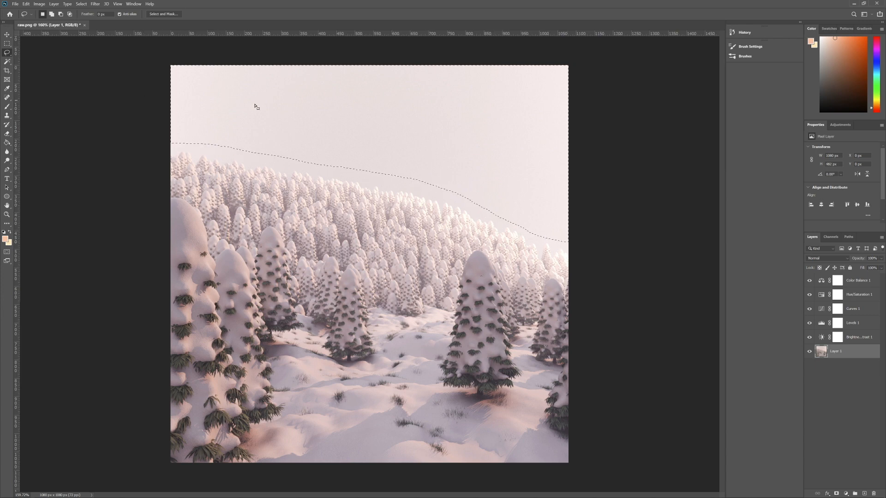
{"action": "right_click", "coordinate": [417, 114]}
{"action": "left_click", "coordinate": [439, 160]}
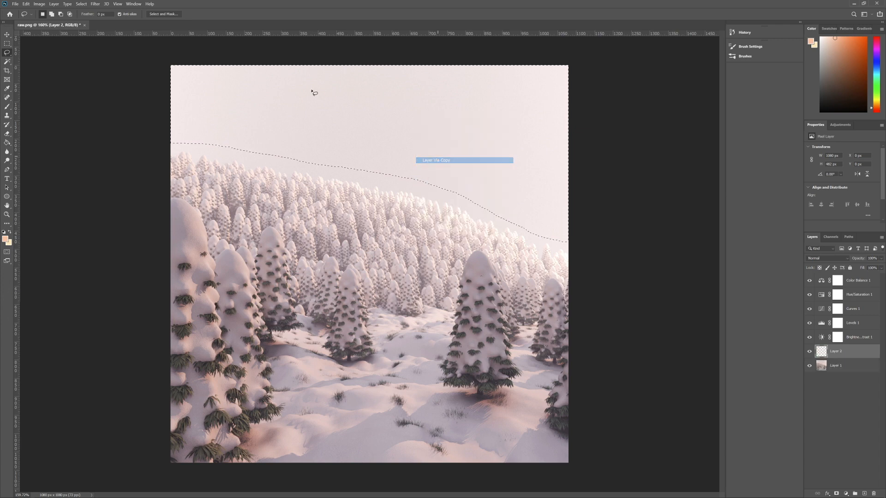
- Apply a Gaussian Blur of about 58 pixels to the sky copy and move it down over the distant treetops as haze
{"action": "left_click", "coordinate": [95, 4]}
{"action": "mouse_move", "coordinate": [106, 76]}
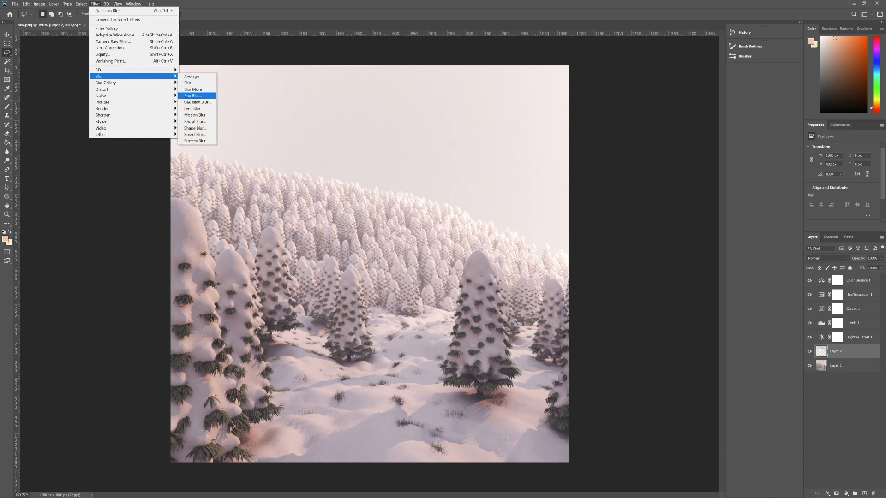
{"action": "left_click", "coordinate": [194, 102]}
{"action": "mouse_move", "coordinate": [599, 404]}
{"action": "left_mouse_down"}
{"action": "mouse_move", "coordinate": [586, 405]}
{"action": "mouse_move", "coordinate": [595, 406]}
{"action": "left_mouse_up"}
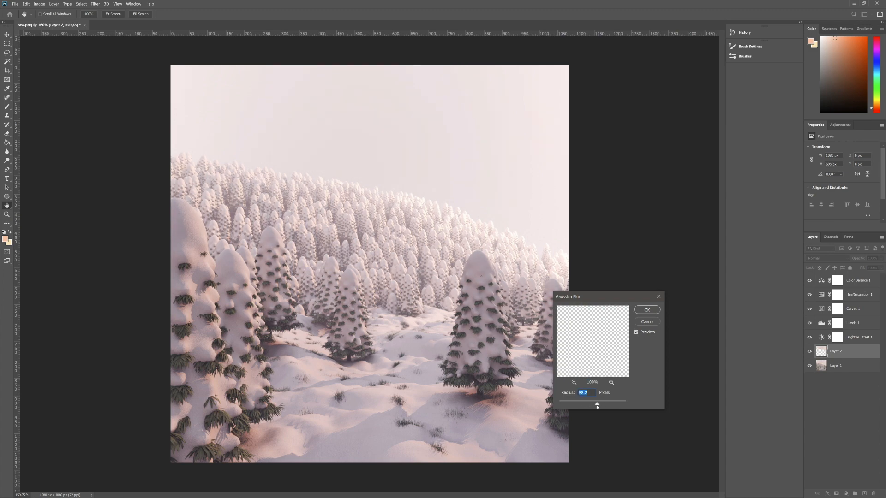
{"action": "left_click", "coordinate": [647, 310]}
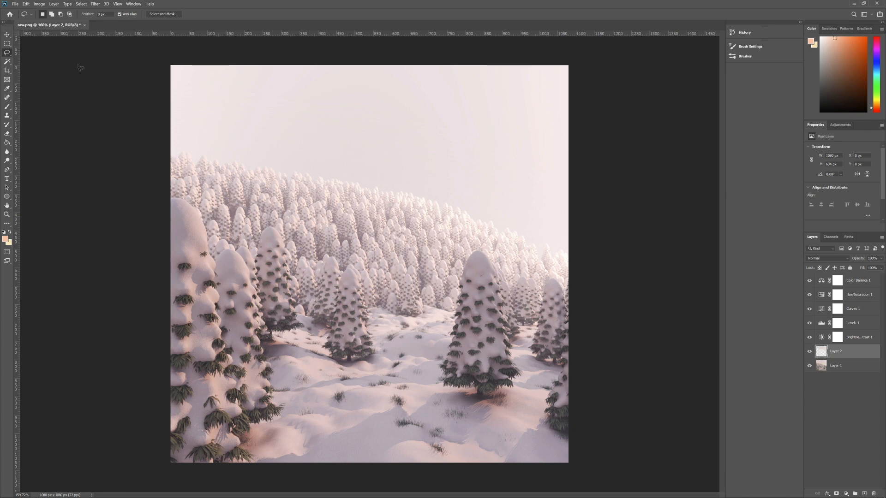
{"action": "left_click", "coordinate": [7, 35]}
{"action": "left_click_drag", "start_coordinate": [368, 145], "coordinate": [396, 178]}
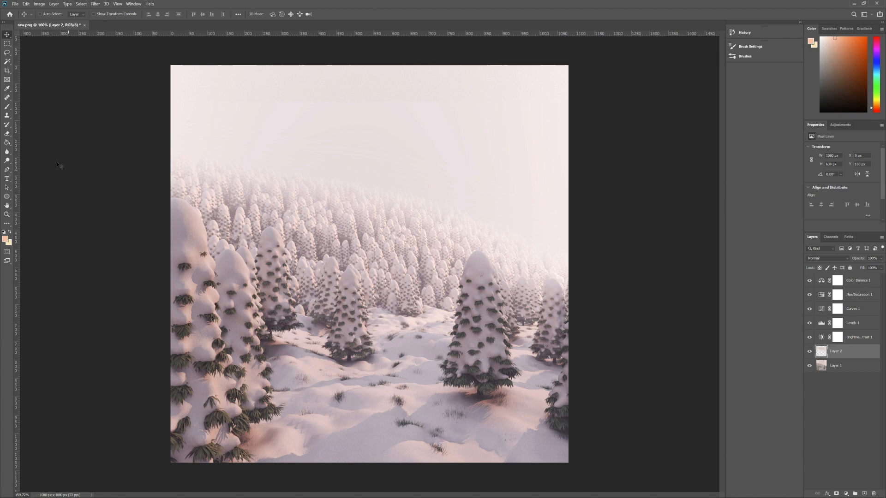
- Lower the opacity of the blurred sky haze layer to 90%, and deselect the layer
{"action": "right_click", "coordinate": [6, 135]}
{"action": "left_click", "coordinate": [24, 134]}
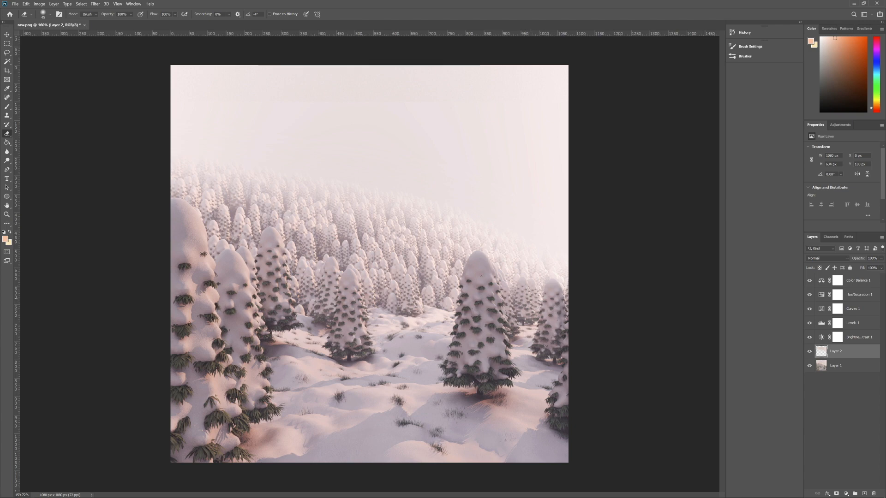
{"action": "left_click", "coordinate": [880, 259]}
{"action": "left_click_drag", "start_coordinate": [869, 269], "coordinate": [868, 272]}
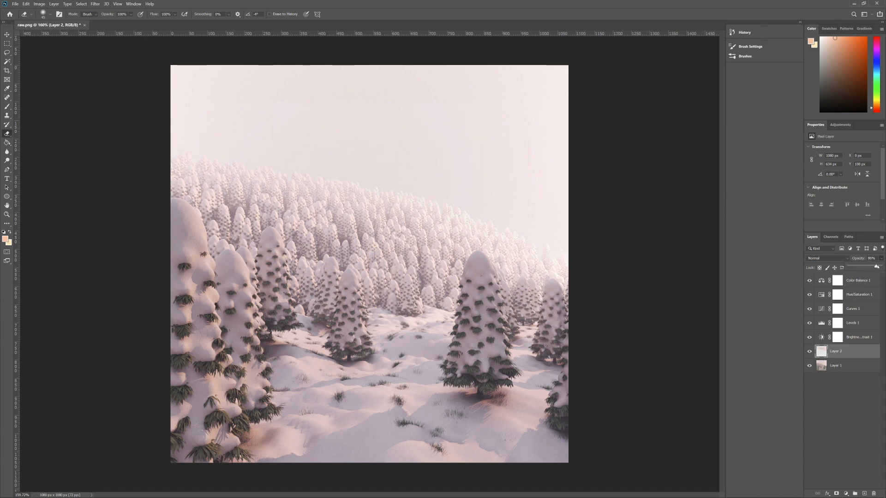
{"action": "left_click_drag", "start_coordinate": [875, 266], "coordinate": [876, 266]}
{"action": "type", "text": "90"}
{"action": "left_click", "coordinate": [7, 34]}
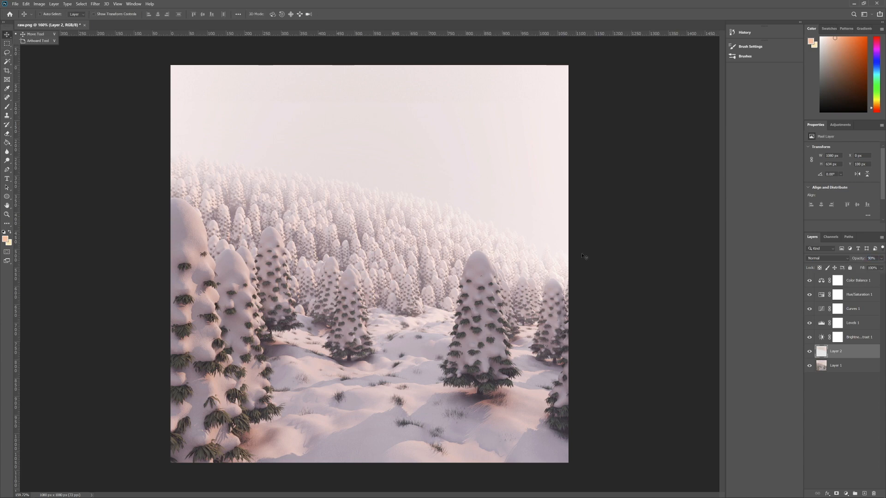
{"action": "left_click", "coordinate": [408, 230]}
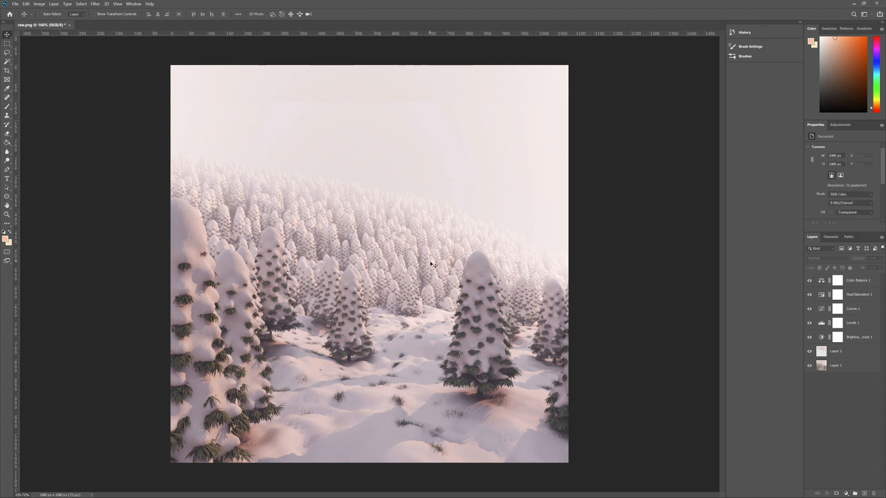
- Duplicate the render layer, Layer 1, and hide the original
{"action": "left_click", "coordinate": [854, 372]}
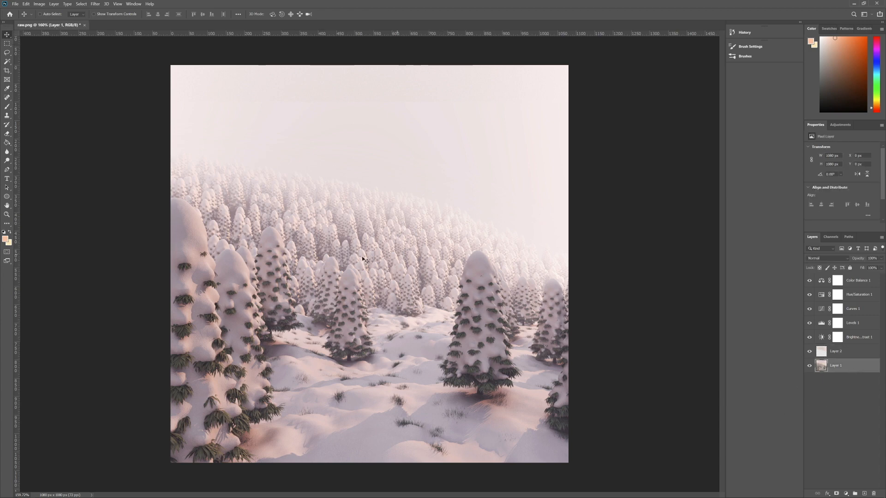
{"action": "right_click", "coordinate": [840, 366]}
{"action": "left_click", "coordinate": [810, 104]}
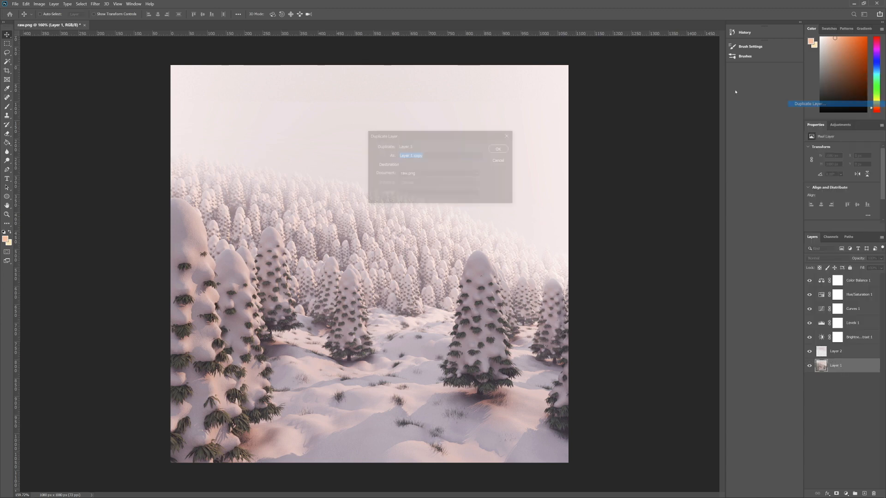
{"action": "key", "text": "Return"}
{"action": "left_click", "coordinate": [809, 380]}
{"action": "left_click", "coordinate": [95, 4]}
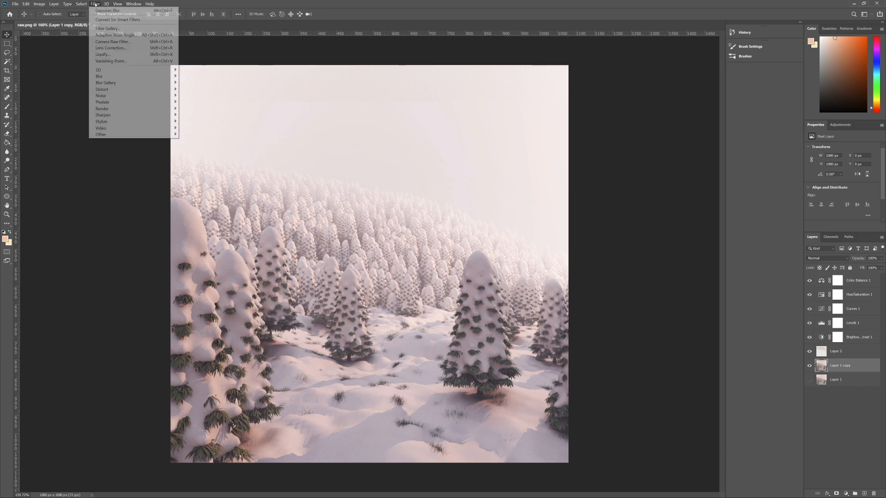
{"action": "mouse_move", "coordinate": [106, 115]}
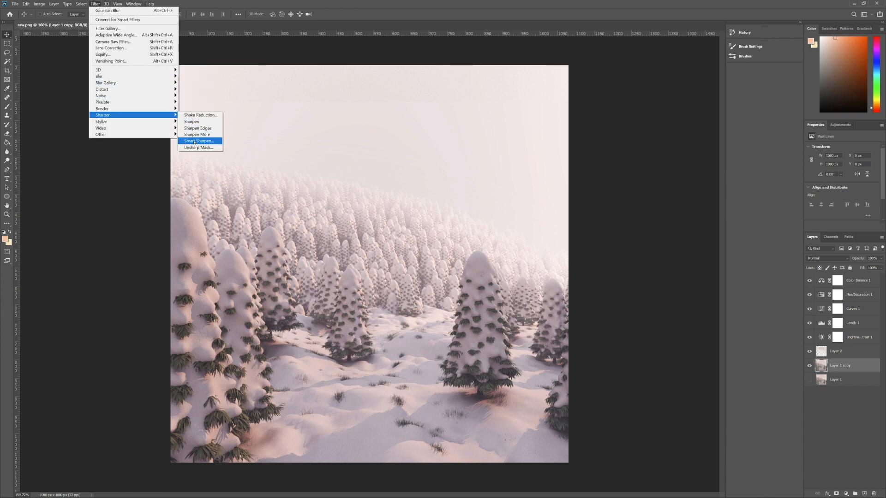
{"action": "left_click", "coordinate": [194, 141]}
{"action": "left_click_drag", "start_coordinate": [650, 179], "coordinate": [630, 224]}
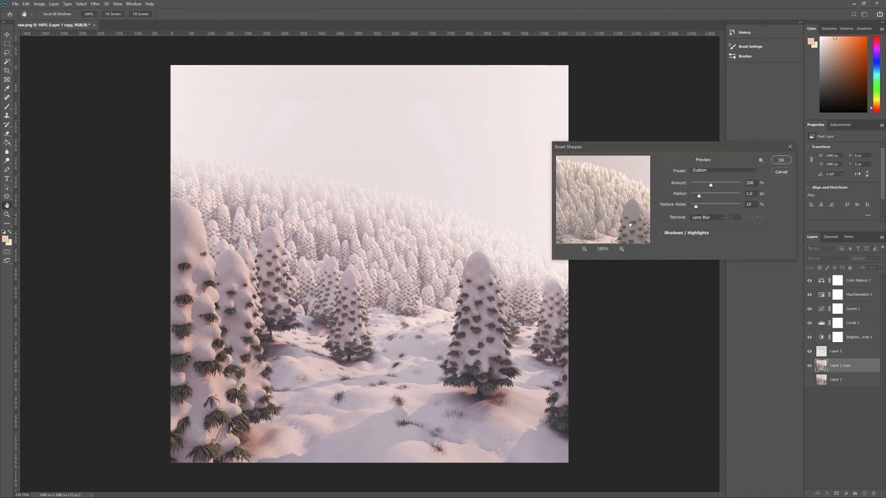
{"action": "left_click_drag", "start_coordinate": [646, 146], "coordinate": [688, 143]}
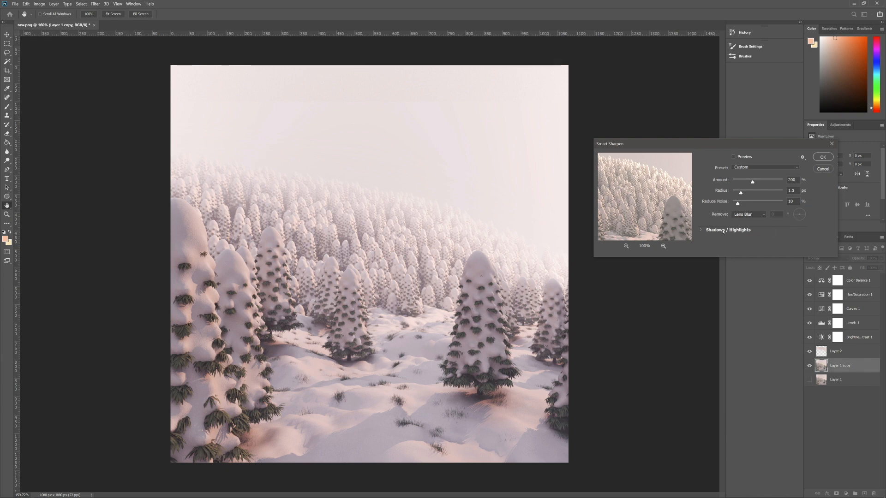
{"action": "left_click", "coordinate": [734, 157]}
{"action": "left_click", "coordinate": [792, 180]}
{"action": "left_click", "coordinate": [820, 169]}
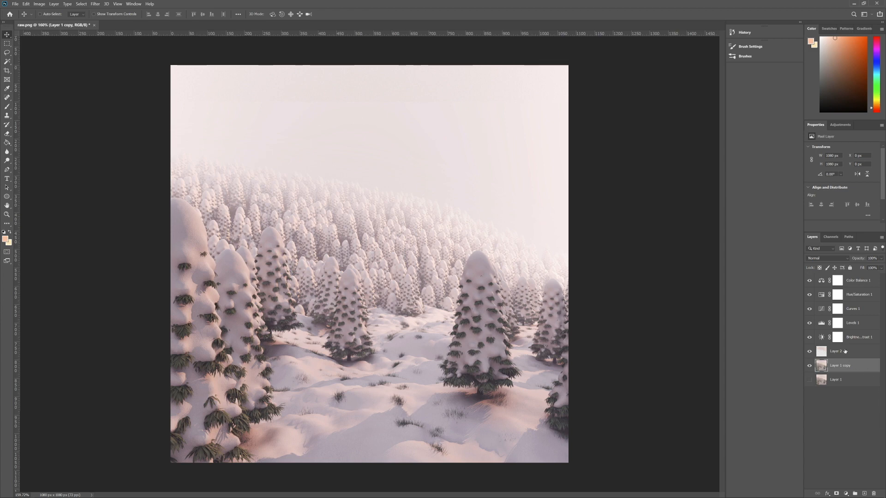
- Add a layer above Color Balance 1 and paint one large soft peach glow at the image's right edge
{"action": "left_click", "coordinate": [853, 283]}
{"action": "left_click", "coordinate": [865, 494]}
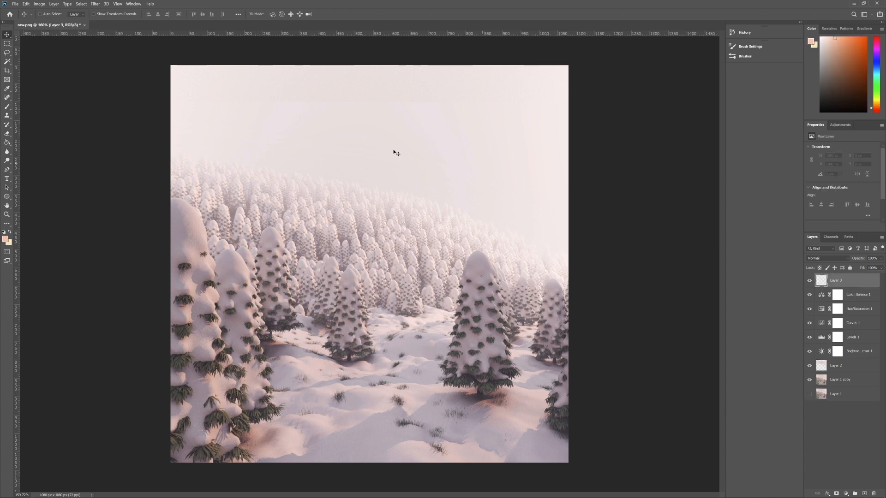
{"action": "left_click", "coordinate": [7, 107]}
{"action": "left_click", "coordinate": [37, 106]}
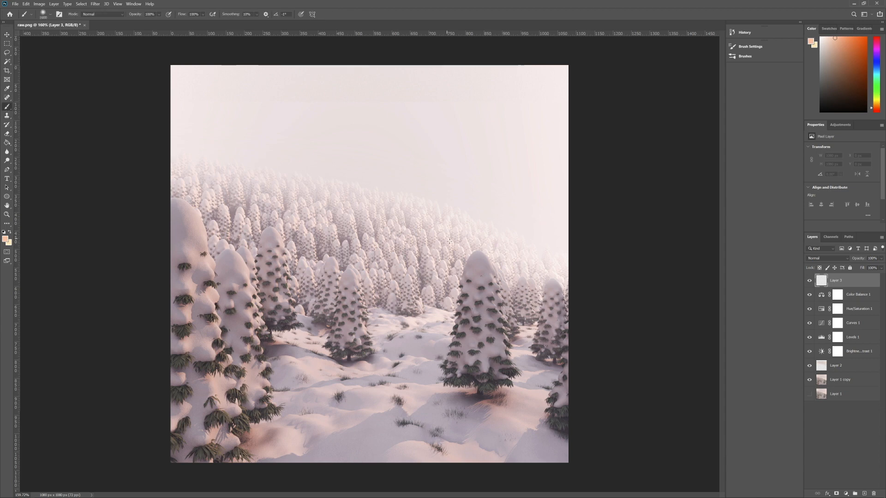
{"action": "key", "text": "bracketleft"}
{"action": "key", "text": "bracketleft"}
{"action": "key", "text": "bracketleft"}
{"action": "key", "text": "bracketleft"}
{"action": "key", "text": "bracketleft"}
{"action": "key", "text": "bracketleft"}
{"action": "key", "text": "bracketleft"}
{"action": "key", "text": "bracketright"}
{"action": "key", "text": "bracketright"}
{"action": "key", "text": "bracketright"}
{"action": "key", "text": "bracketright"}
{"action": "key", "text": "bracketright"}
{"action": "key", "text": "bracketright"}
{"action": "left_click", "coordinate": [577, 278]}
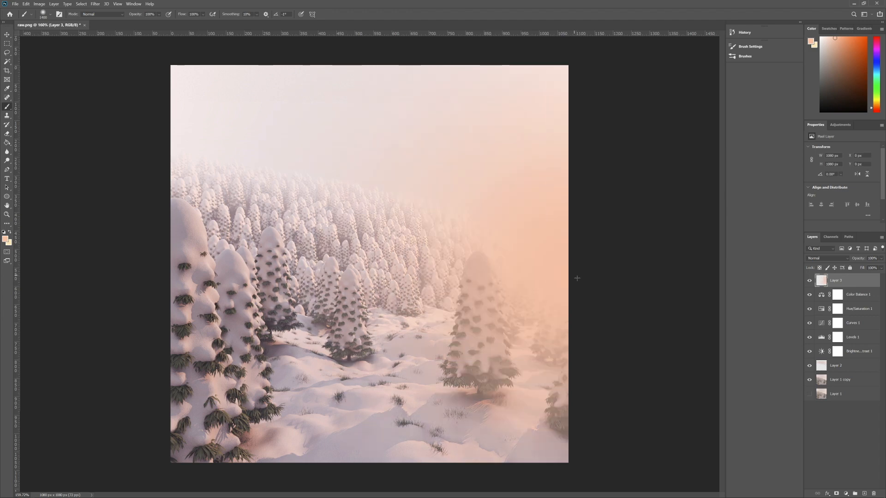
- Lower the opacity of the peach glow layer to about 17%, and deselect the layer
{"action": "left_click", "coordinate": [881, 268]}
{"action": "left_click_drag", "start_coordinate": [865, 268], "coordinate": [858, 268]}
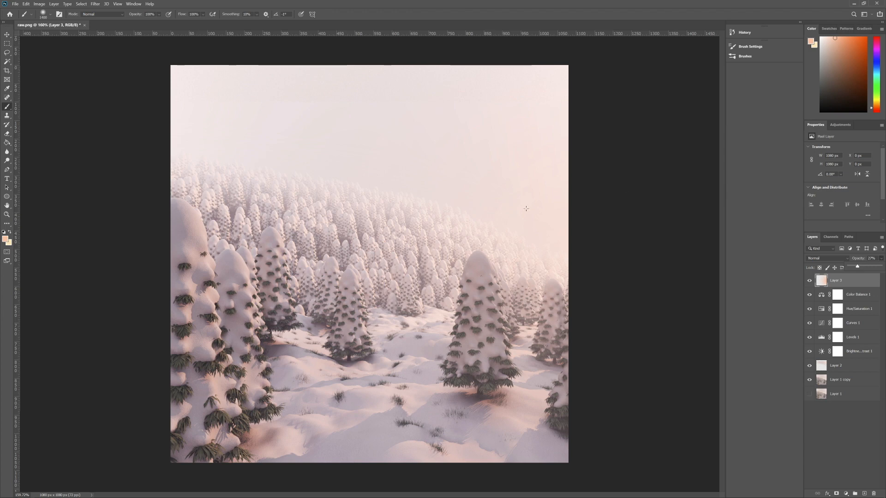
{"action": "left_click", "coordinate": [7, 34]}
{"action": "left_click", "coordinate": [851, 470]}
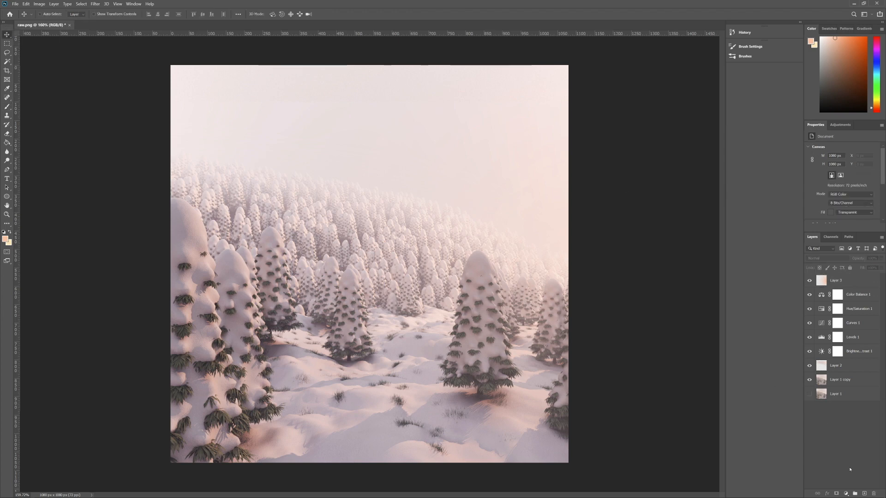
- Draw an ellipse on a new top layer and stretch it to a 1080 px circle filling the canvas
{"action": "left_click", "coordinate": [865, 494]}
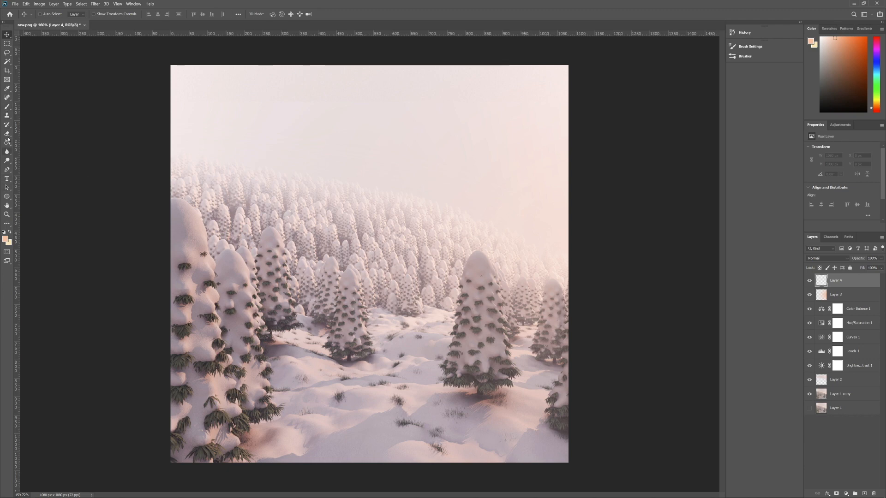
{"action": "left_click", "coordinate": [7, 197]}
{"action": "left_click_drag", "start_coordinate": [233, 102], "coordinate": [502, 395]}
{"action": "key", "text": "ctrl+t"}
{"action": "left_click_drag", "start_coordinate": [366, 102], "coordinate": [366, 65]}
{"action": "left_click_drag", "start_coordinate": [499, 233], "coordinate": [572, 249]}
{"action": "left_click_drag", "start_coordinate": [400, 398], "coordinate": [401, 465]}
{"action": "left_click_drag", "start_coordinate": [233, 266], "coordinate": [171, 249]}
{"action": "key", "text": "Return"}
- Rasterize the Ellipse 1 layer and select the four corner areas outside the circle with the Magic Wand
{"action": "left_click", "coordinate": [7, 61]}
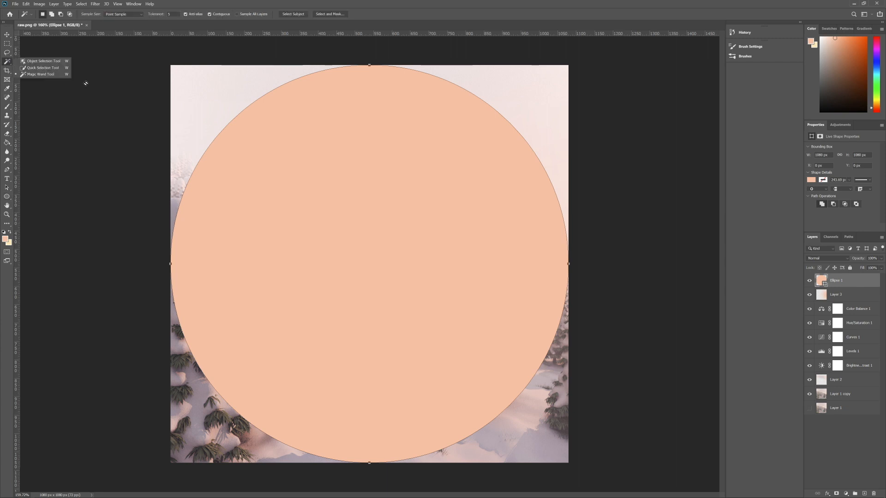
{"action": "left_click", "coordinate": [34, 75]}
{"action": "right_click", "coordinate": [861, 279]}
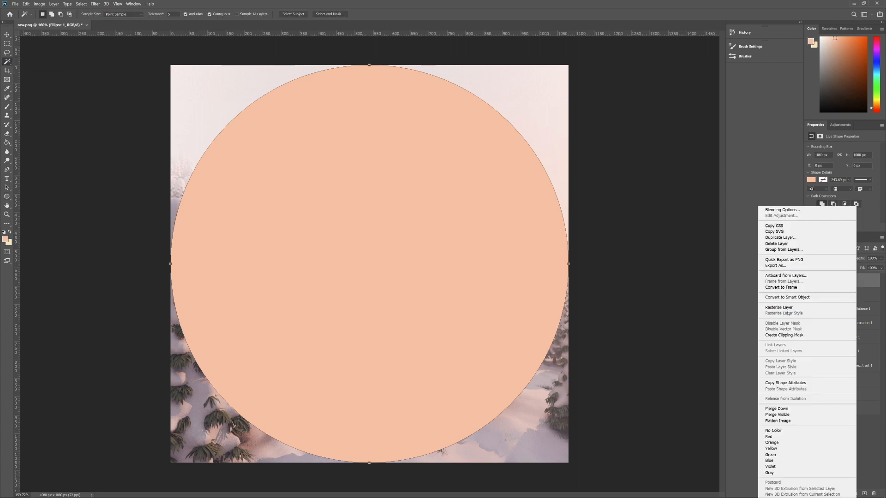
{"action": "left_click", "coordinate": [780, 307]}
{"action": "left_click", "coordinate": [565, 227]}
{"action": "left_click", "coordinate": [553, 442], "text": "shift"}
{"action": "left_click", "coordinate": [203, 439], "text": "shift"}
{"action": "left_click", "coordinate": [182, 117], "text": "shift"}
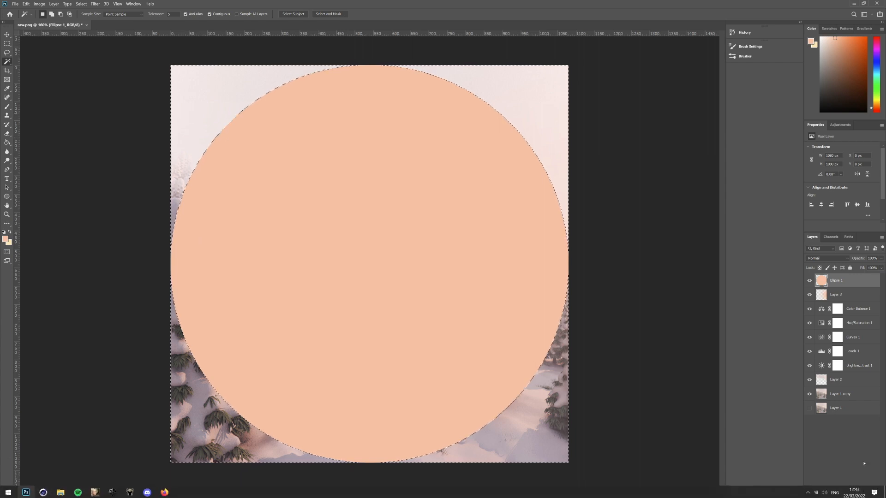
- Paint the selected corners white on a new layer with the brush, and clear the selection
{"action": "left_click", "coordinate": [865, 494]}
{"action": "right_click", "coordinate": [7, 107]}
{"action": "left_click", "coordinate": [32, 106]}
{"action": "key", "text": "x"}
{"action": "mouse_move", "coordinate": [582, 105]}
{"action": "left_mouse_down"}
{"action": "mouse_move", "coordinate": [411, 99]}
{"action": "mouse_move", "coordinate": [281, 77]}
{"action": "mouse_move", "coordinate": [134, 395]}
{"action": "mouse_move", "coordinate": [315, 429]}
{"action": "mouse_move", "coordinate": [389, 364]}
{"action": "left_mouse_up"}
{"action": "key", "text": "ctrl+d"}
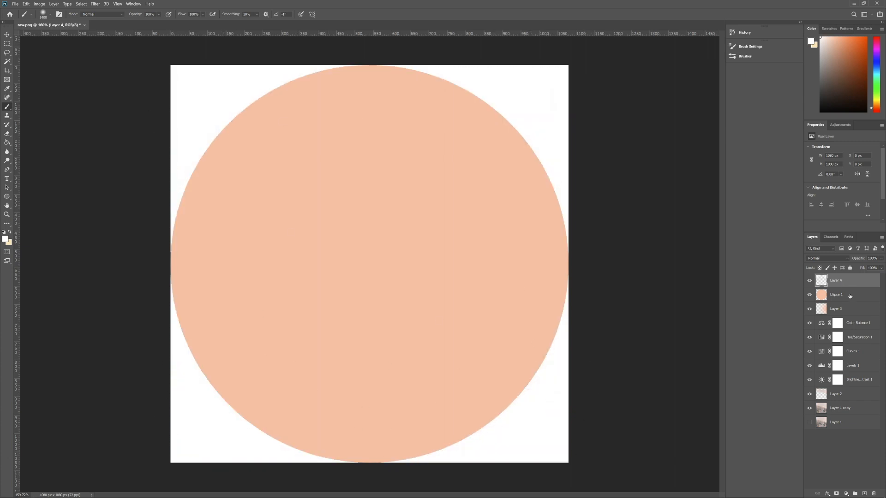
- Delete the Ellipse 1 layer and set the blend mode of the white corners layer, Layer 4, to Color
{"action": "left_click", "coordinate": [836, 294]}
{"action": "key", "text": "Delete"}
{"action": "left_click", "coordinate": [828, 258]}
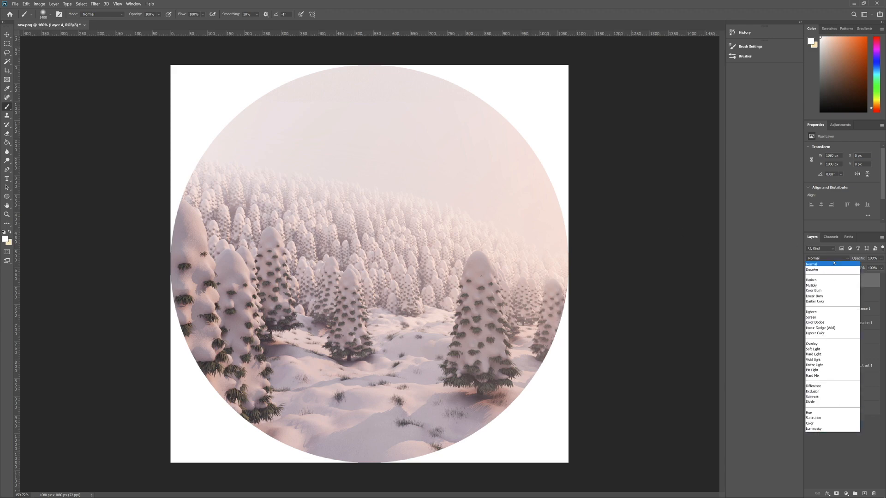
{"action": "left_click", "coordinate": [813, 424]}
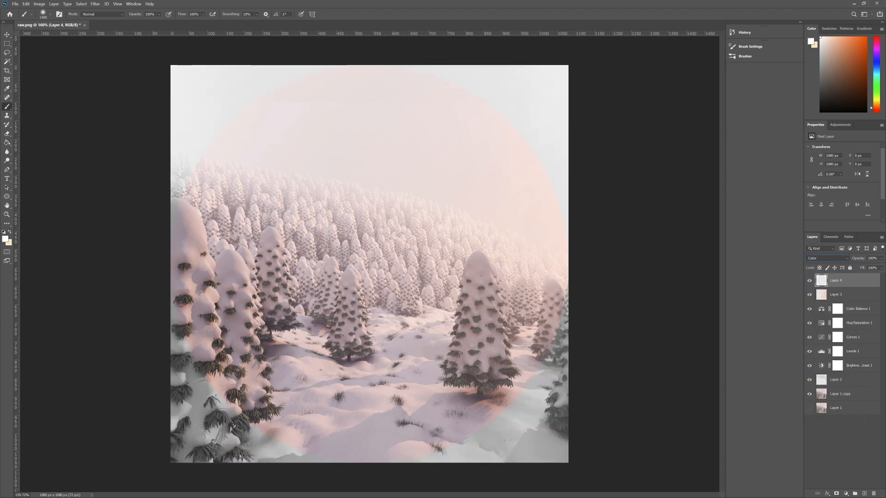
- Apply a Gaussian Blur to the white corners layer to soften its circular edge
{"action": "left_click", "coordinate": [7, 34]}
{"action": "left_click", "coordinate": [95, 4]}
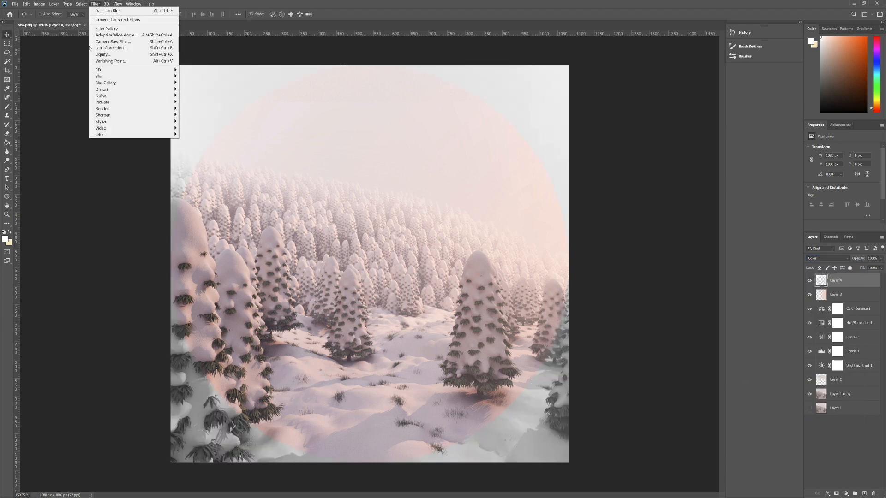
{"action": "mouse_move", "coordinate": [99, 76]}
{"action": "left_click", "coordinate": [196, 103]}
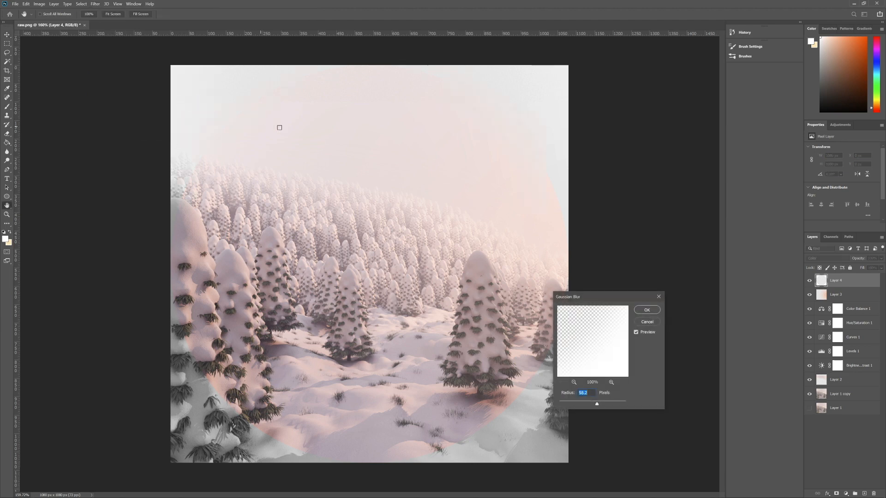
{"action": "left_click_drag", "start_coordinate": [597, 404], "coordinate": [596, 404]}
{"action": "left_click", "coordinate": [647, 310]}
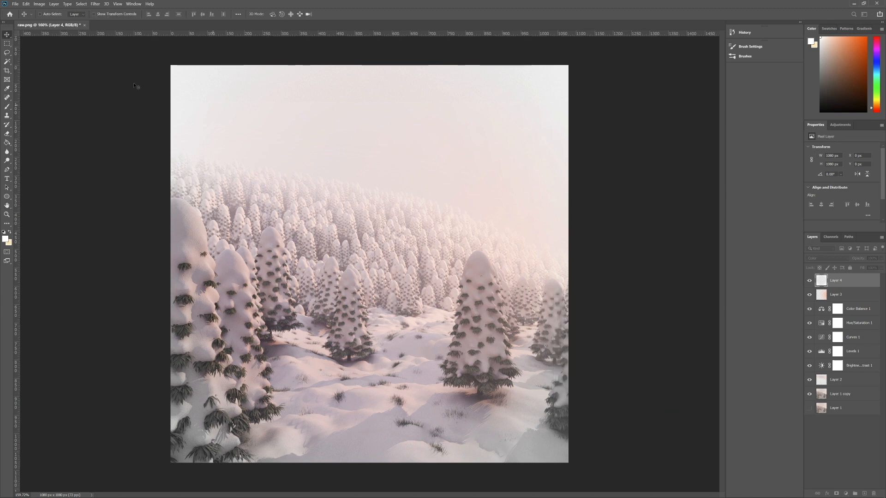
- Scale the blurred corners layer up to about 1233 px square and centre it over the canvas
{"action": "key", "text": "ctrl+minus"}
{"action": "key", "text": "ctrl+t"}
{"action": "left_click_drag", "start_coordinate": [521, 416], "coordinate": [564, 459]}
{"action": "left_click_drag", "start_coordinate": [411, 293], "coordinate": [392, 273]}
{"action": "key", "text": "Return"}
{"action": "scroll", "coordinate": [170, 295], "scroll_direction": "up", "scroll_amount": 5, "text": "alt"}
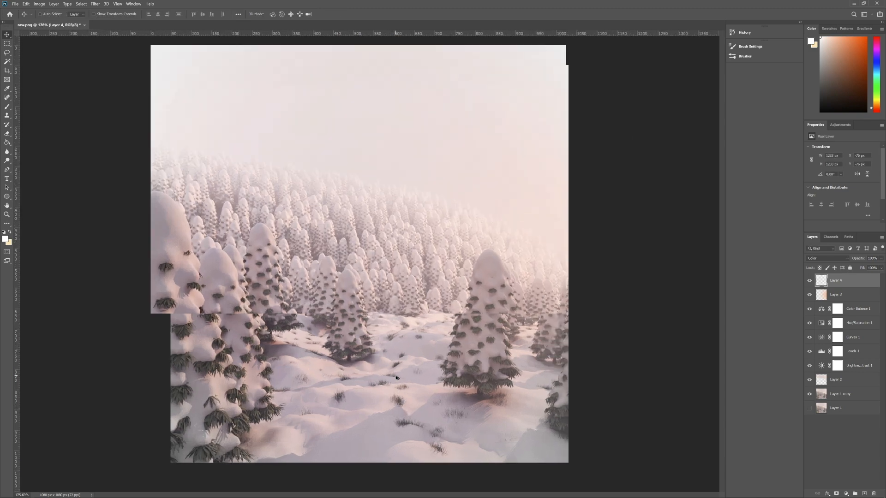
{"action": "scroll", "coordinate": [498, 375], "scroll_direction": "down", "scroll_amount": 1, "text": "alt"}
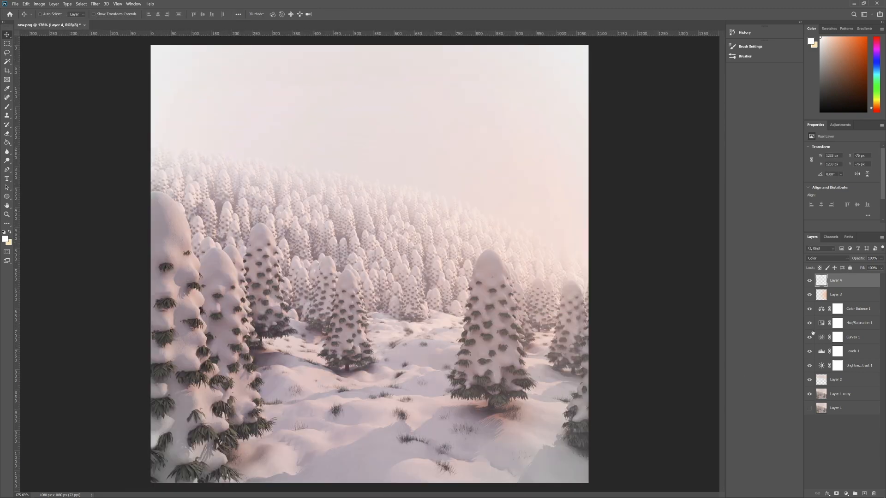
- Compare the image with and without the blurred corners layer, and rename the layer as color drain
{"action": "left_click", "coordinate": [810, 281]}
{"action": "left_click", "coordinate": [810, 281]}
{"action": "left_click", "coordinate": [881, 259]}
{"action": "key", "text": "Return"}
{"action": "double_click", "coordinate": [846, 282]}
{"action": "type", "text": "color drain"}
{"action": "key", "text": "Return"}
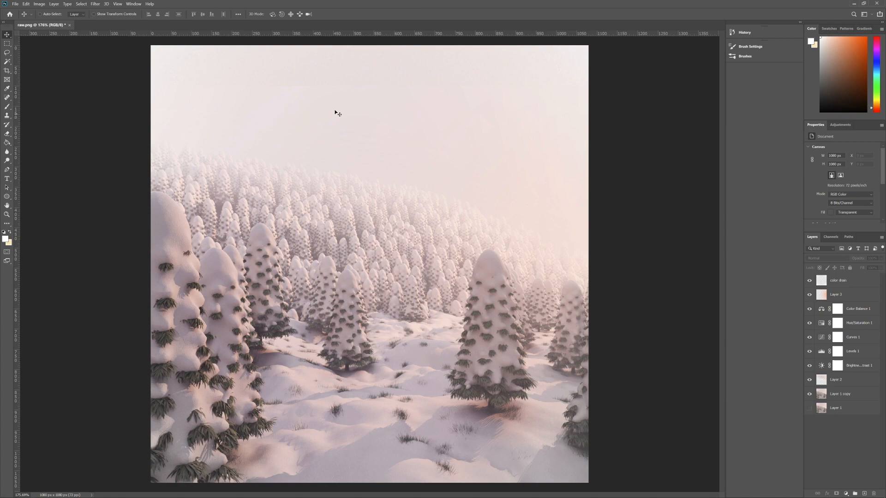
- Copy the WorldAtlas snowy mountain photo from the browser's image results and paste it into raw.png in Photoshop
{"action": "left_click", "coordinate": [164, 492]}
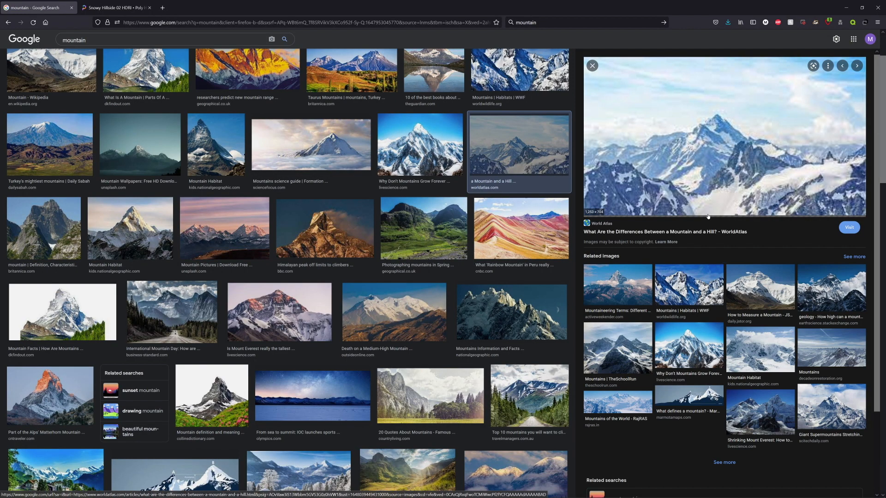
{"action": "right_click", "coordinate": [690, 154]}
{"action": "left_click", "coordinate": [711, 279]}
{"action": "key", "text": "alt+Tab"}
{"action": "key", "text": "ctrl+v"}
- Scale the mountain photo down to about 986 px wide over the sky and set its blend mode to Overlay
{"action": "key", "text": "ctrl+t"}
{"action": "left_click_drag", "start_coordinate": [659, 407], "coordinate": [551, 328]}
{"action": "left_click_drag", "start_coordinate": [438, 210], "coordinate": [435, 163]}
{"action": "key", "text": "Return"}
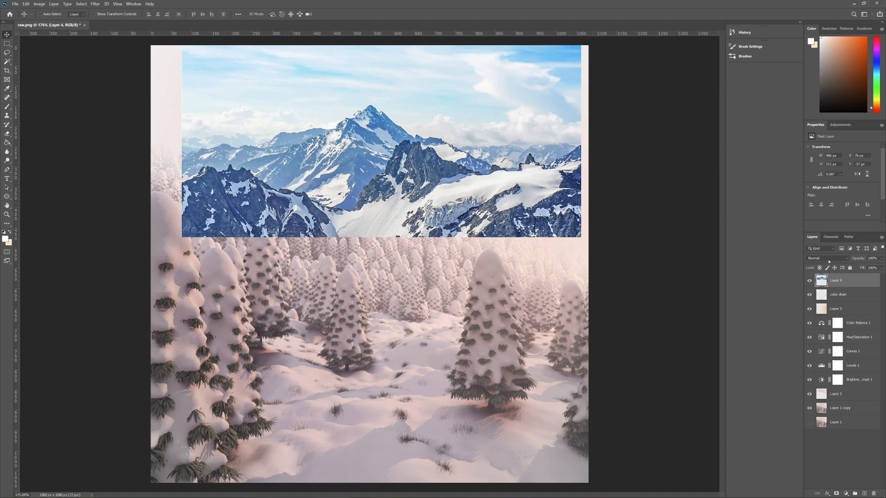
{"action": "left_click", "coordinate": [827, 258]}
{"action": "left_click", "coordinate": [815, 344]}
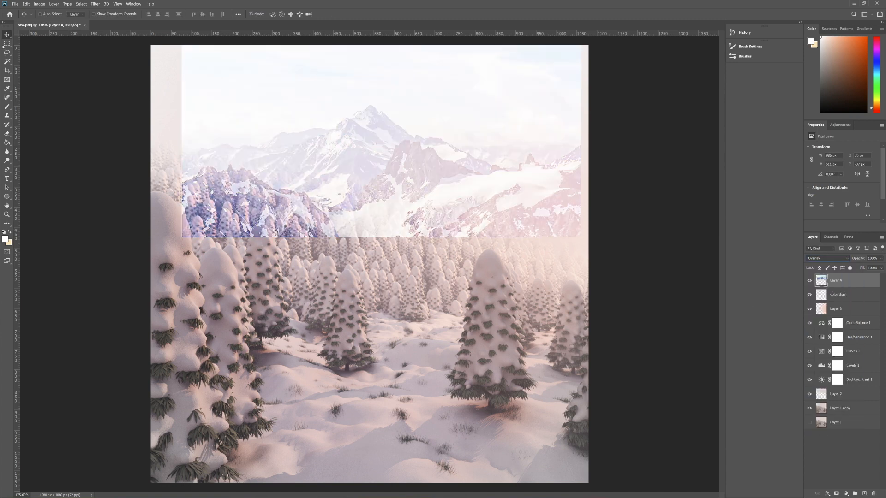
- Move the mountain photo up, stretch it to the full 1080 px image width, and place its layer below Layer 3
{"action": "left_click_drag", "start_coordinate": [491, 254], "coordinate": [480, 231]}
{"action": "key", "text": "ctrl+t"}
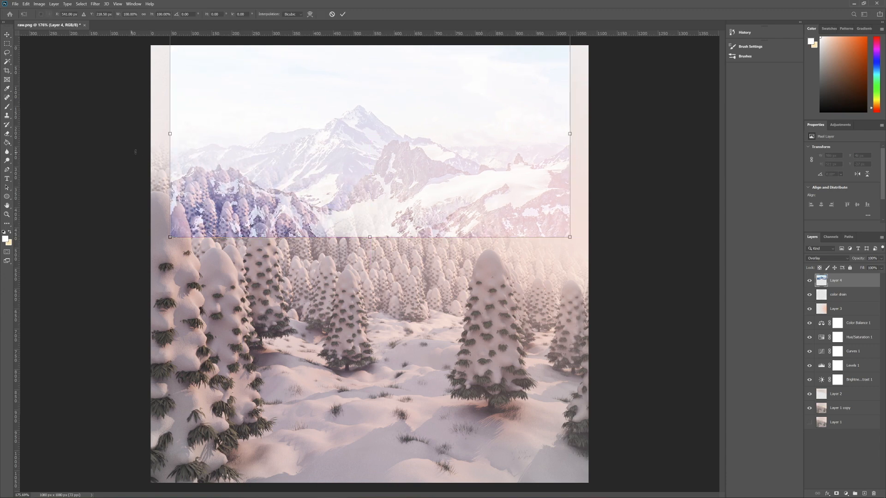
{"action": "left_click_drag", "start_coordinate": [171, 138], "coordinate": [153, 136]}
{"action": "left_click_drag", "start_coordinate": [574, 136], "coordinate": [591, 135]}
{"action": "key", "text": "Return"}
{"action": "left_click_drag", "start_coordinate": [847, 283], "coordinate": [843, 317]}
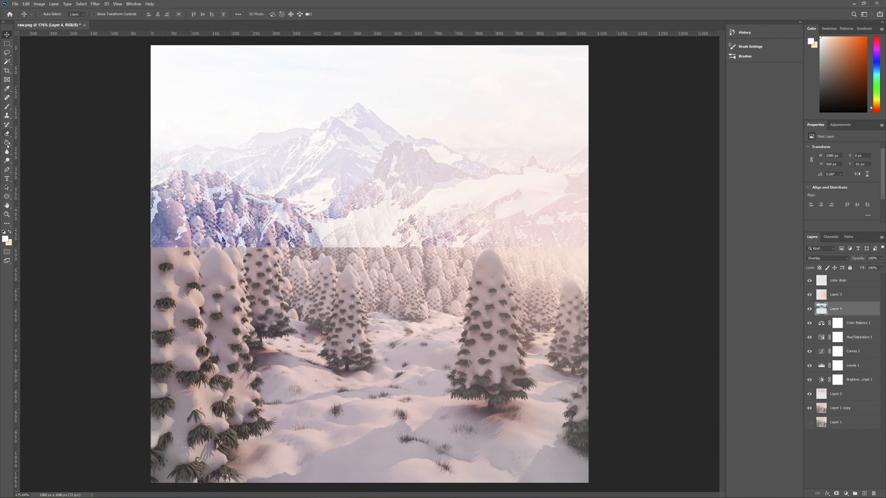
- Deselect all layers, and select the mountain layer, Layer 4, again
{"action": "left_click", "coordinate": [831, 454]}
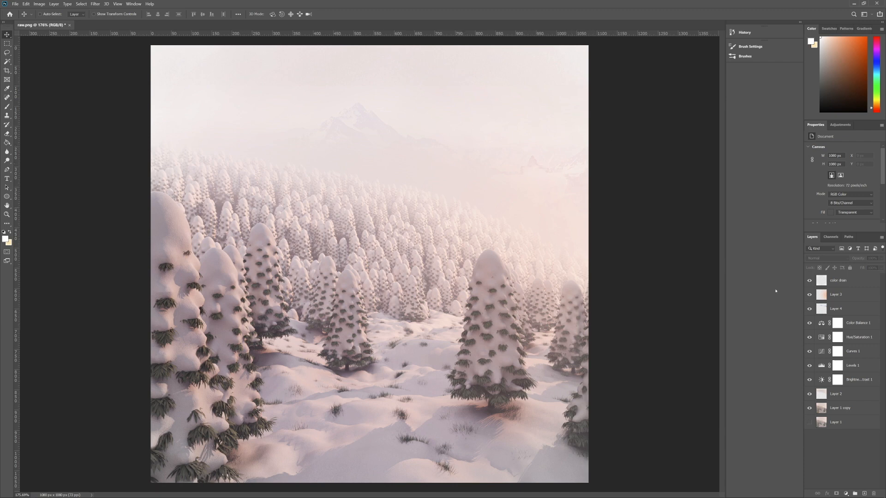
{"action": "left_click", "coordinate": [859, 310]}
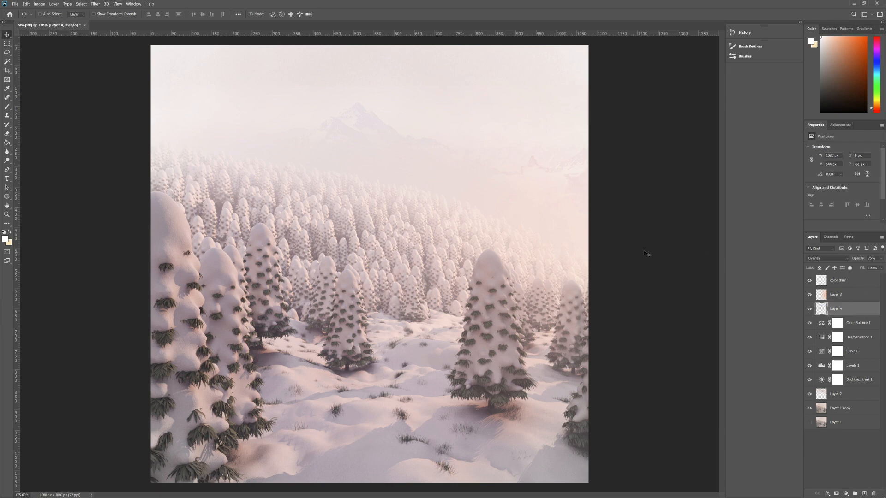